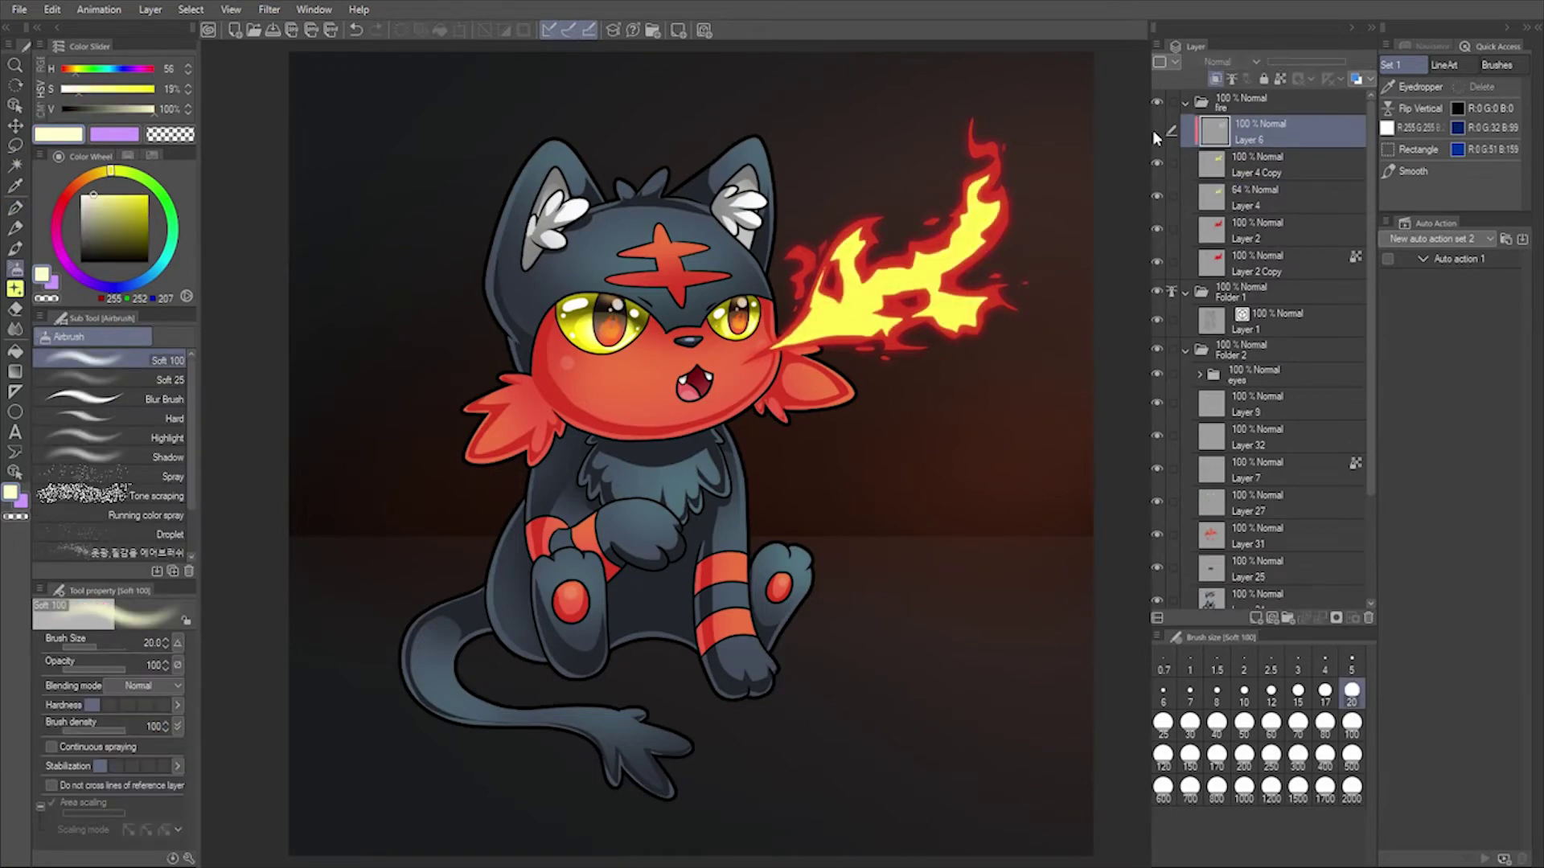
- Airbrush yellow firelight onto the character on a 77% Glow dodge layer and add a red glow around the flame
left_click(1265, 228)
key("p")
scroll(1287, 218, "down", 5)
key("b")
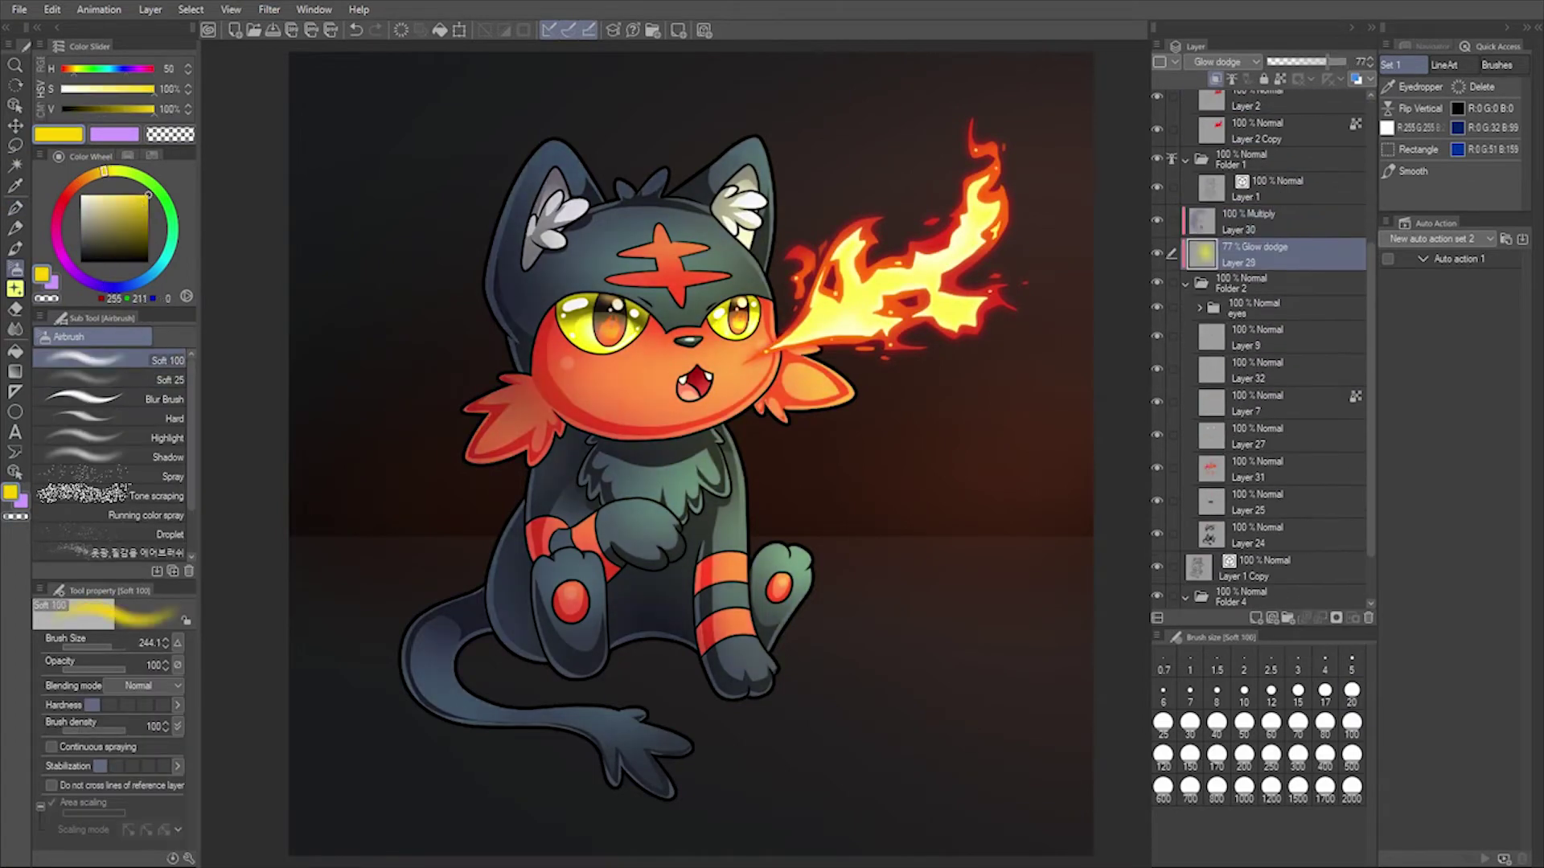
left_click(1265, 358)
left_click(1264, 131)
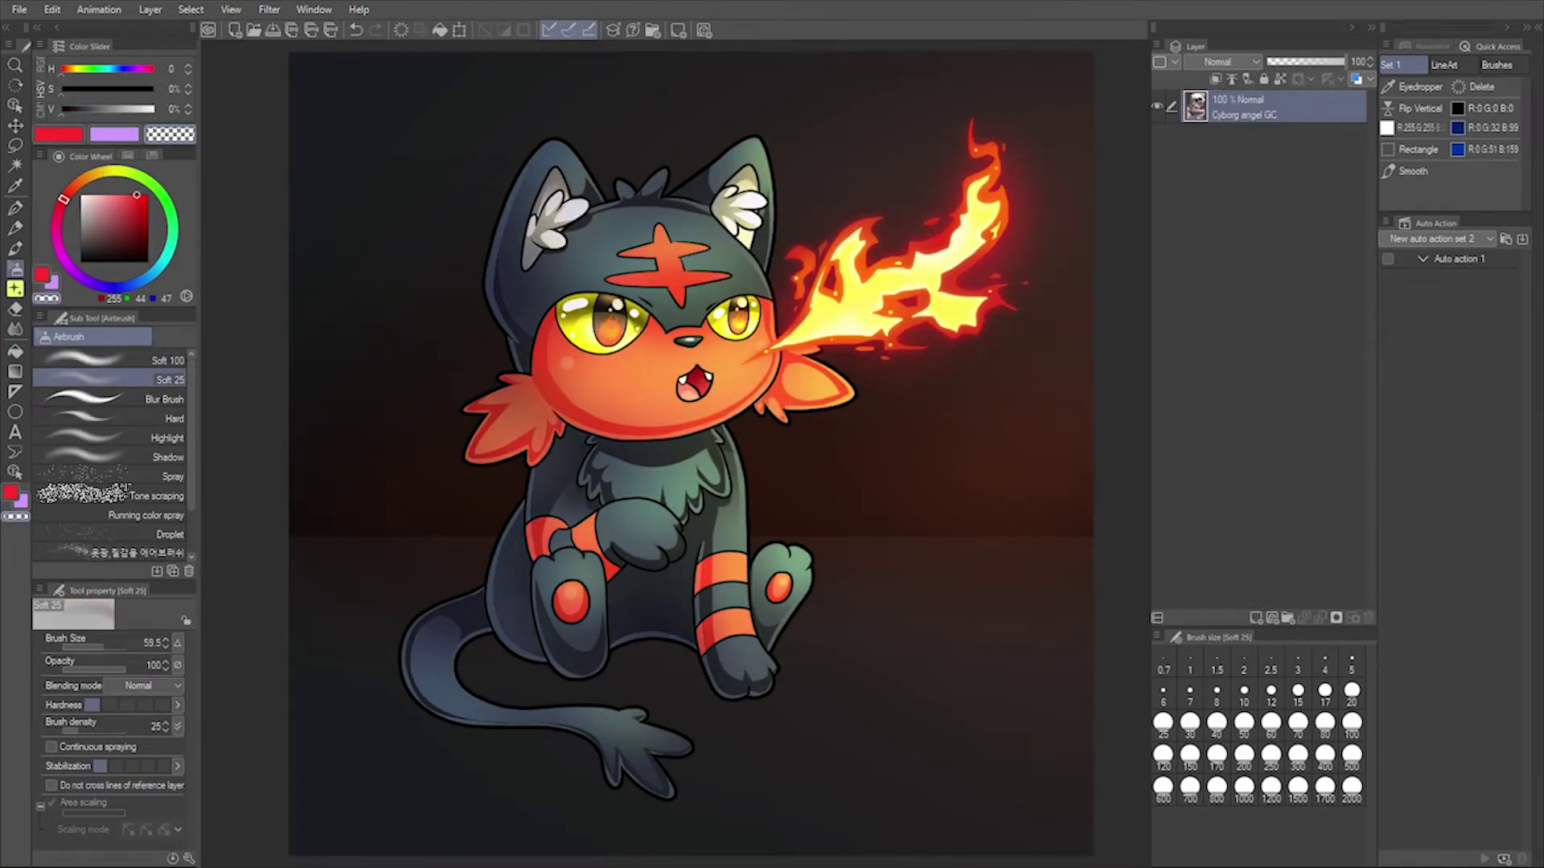
- Paint flame reflections in both eyes and add the cast shadow and warm light on the floor
scroll(1257, 420, "down", 5)
left_click(1258, 555)
key("m")
key("p")
scroll(1258, 420, "up", 5)
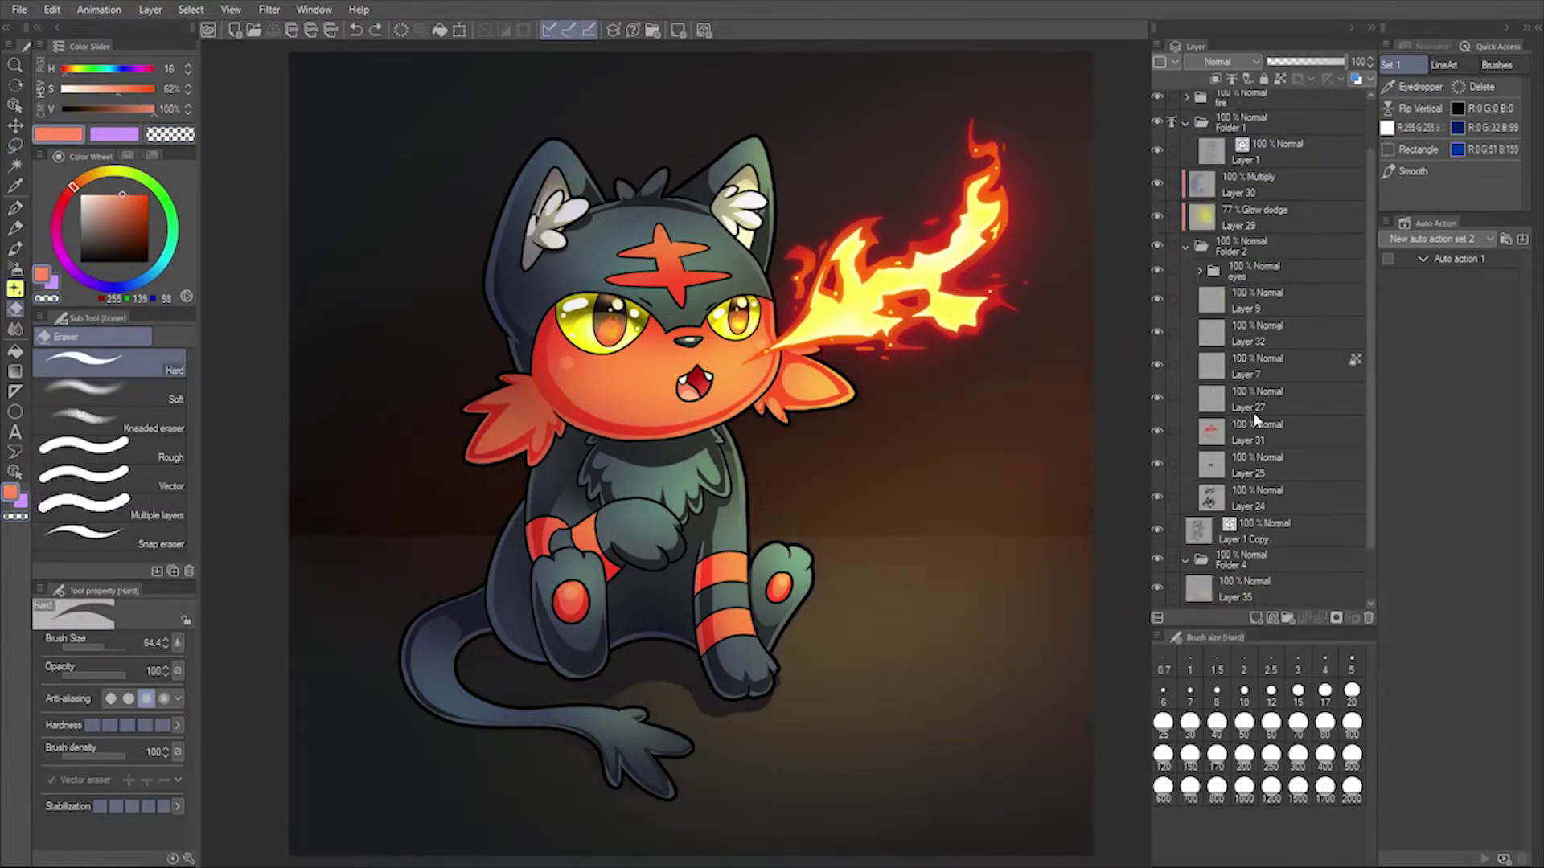
- Paint red-orange sparks with yellow cores around the character in the sparks folder, using the Dense watercolor brush
left_click(1257, 131)
key("b")
left_click(865, 147)
left_click(1047, 502)
key("b")
key("b")
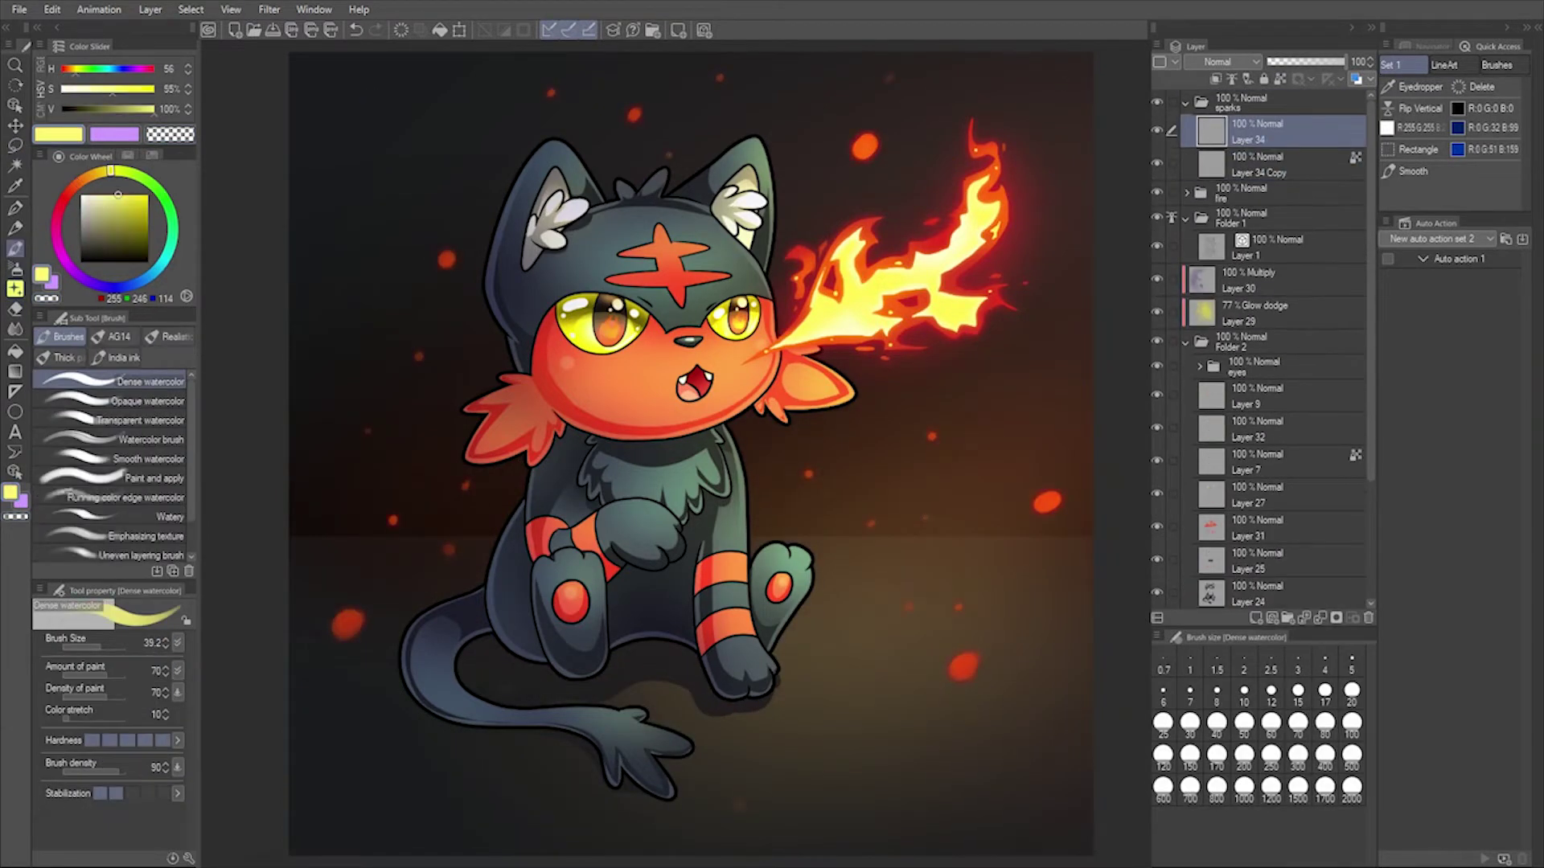
left_click(963, 667)
key("b")
- Give the sparks a glow with an Add (Glow) layer and add a clipped layer above the line art
left_click(1256, 618)
left_click(1311, 62)
left_click(1270, 314)
left_click(1256, 617)
left_click(1216, 78)
left_click(107, 170)
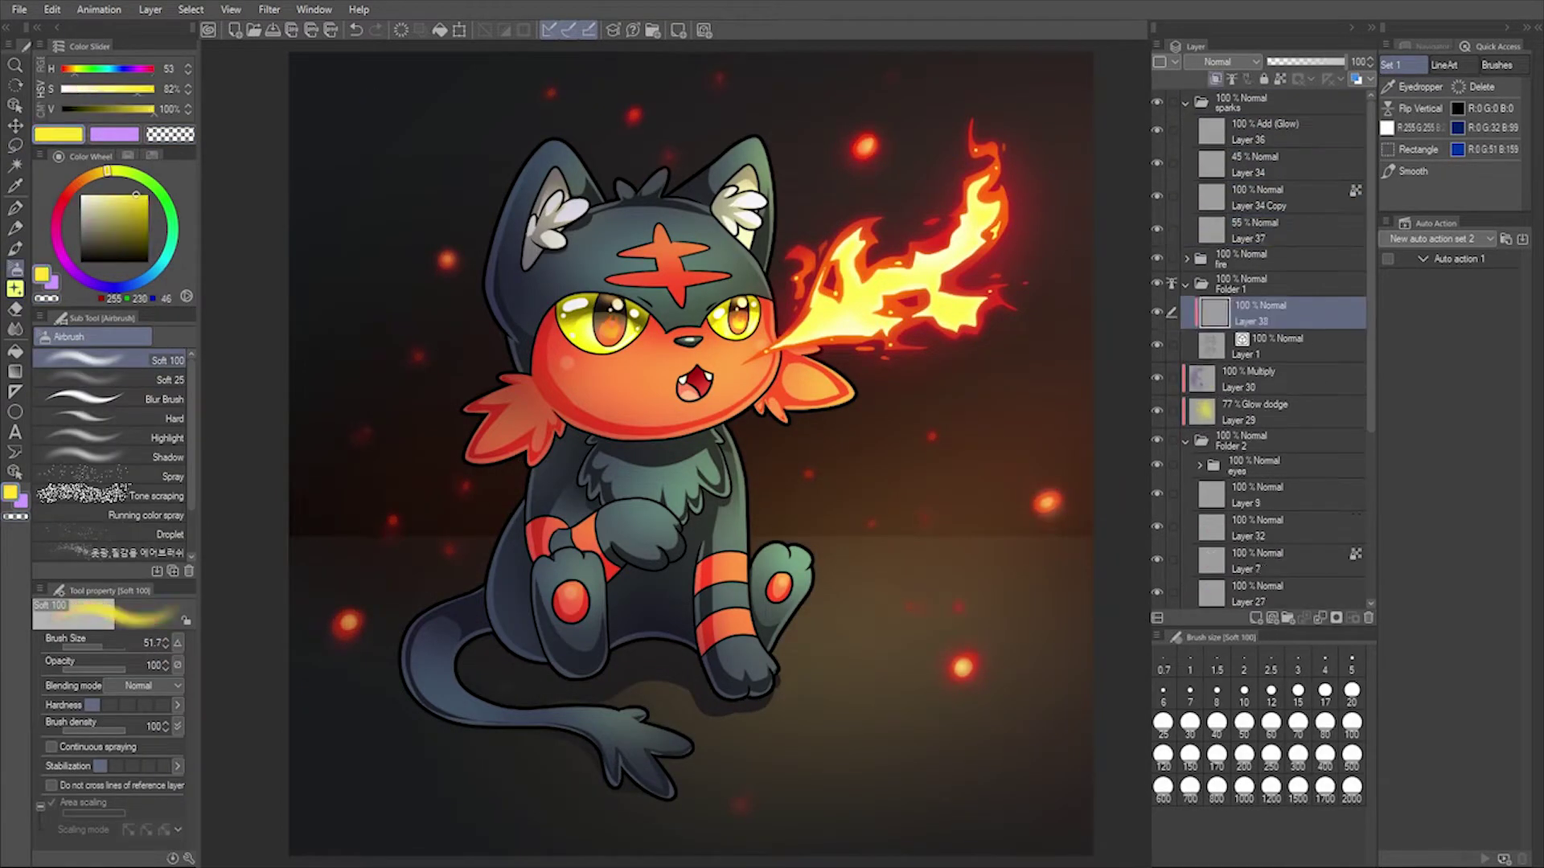
- Scatter tiny orange-red sparks across the background on a new layer in the sparks folder
left_click(1264, 132)
left_click(1256, 618)
key("p")
left_click(903, 103)
left_click(718, 128)
left_click(1019, 159)
left_click(1064, 248)
left_click(992, 432)
- Airbrush red onto the clipped layer above the line art with Soft 100 and save the file
left_click(1264, 346)
key("b")
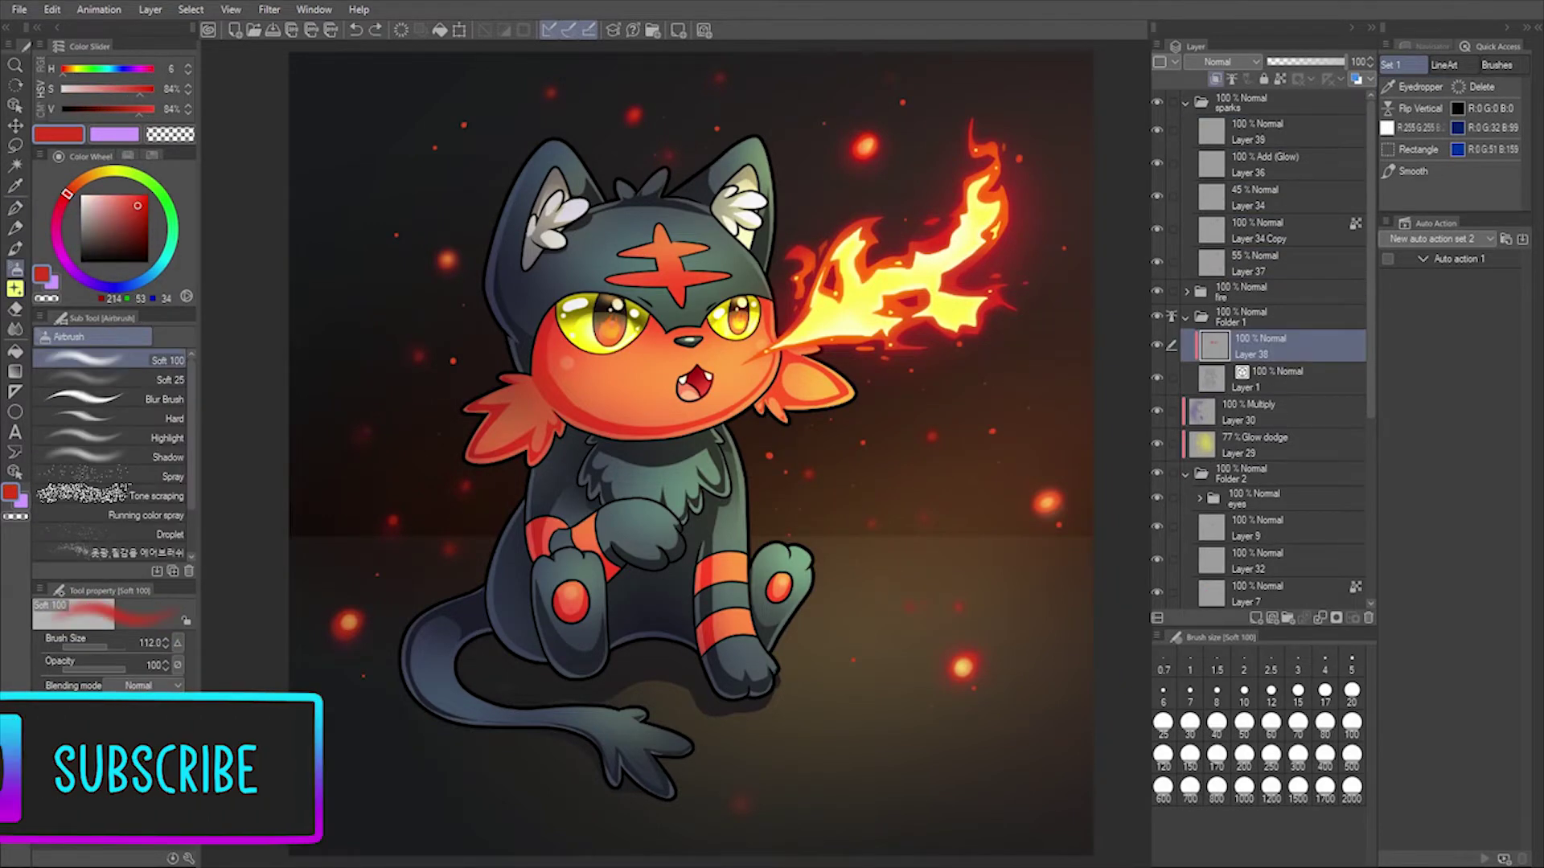
left_click(1318, 62)
key("ctrl+s")
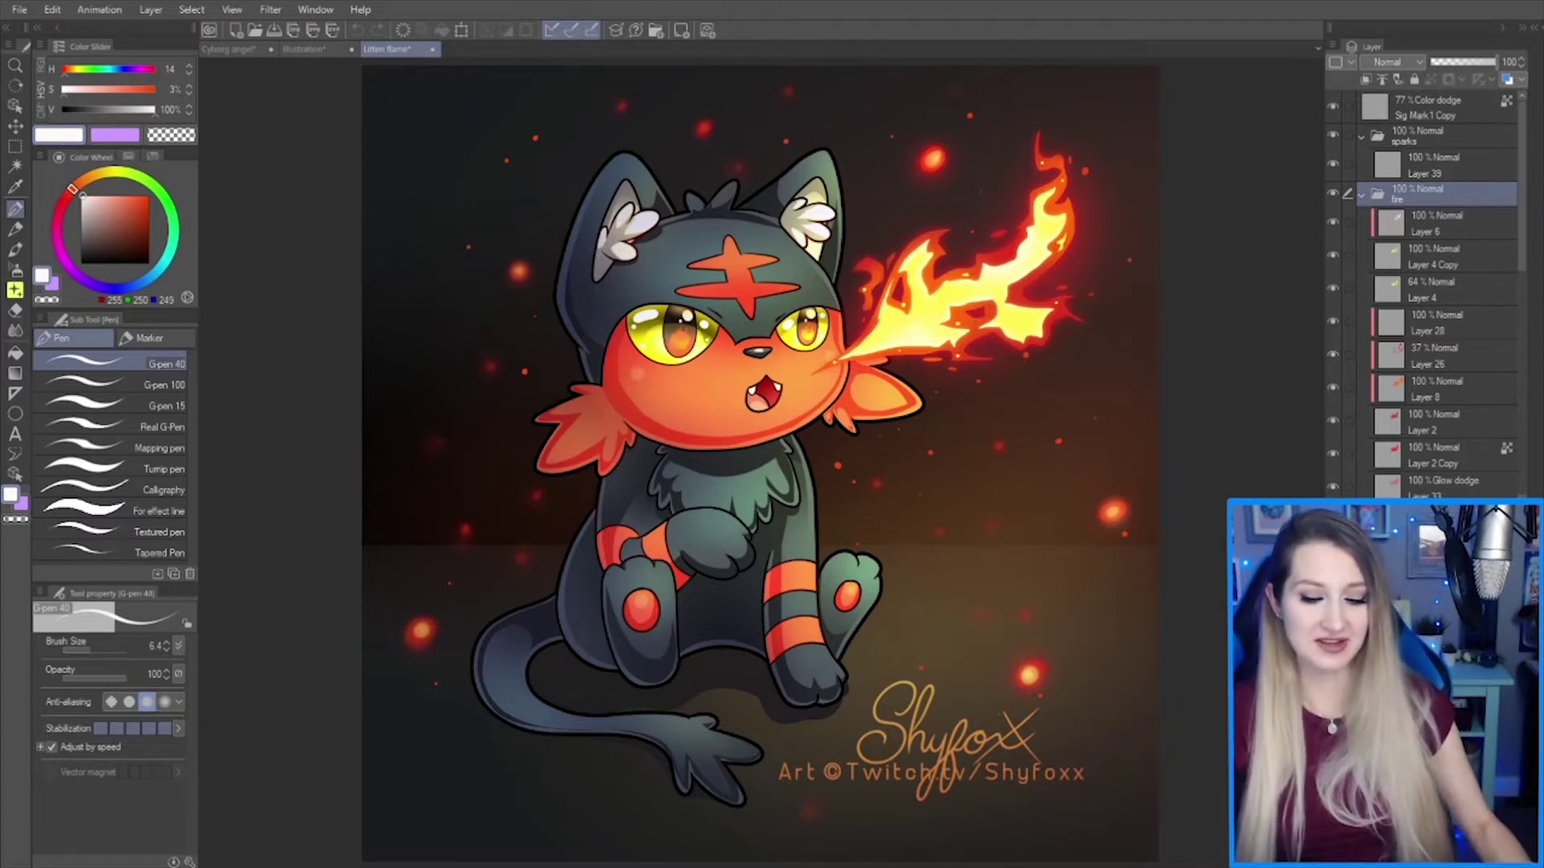
scroll(1074, 216, "up", 3)
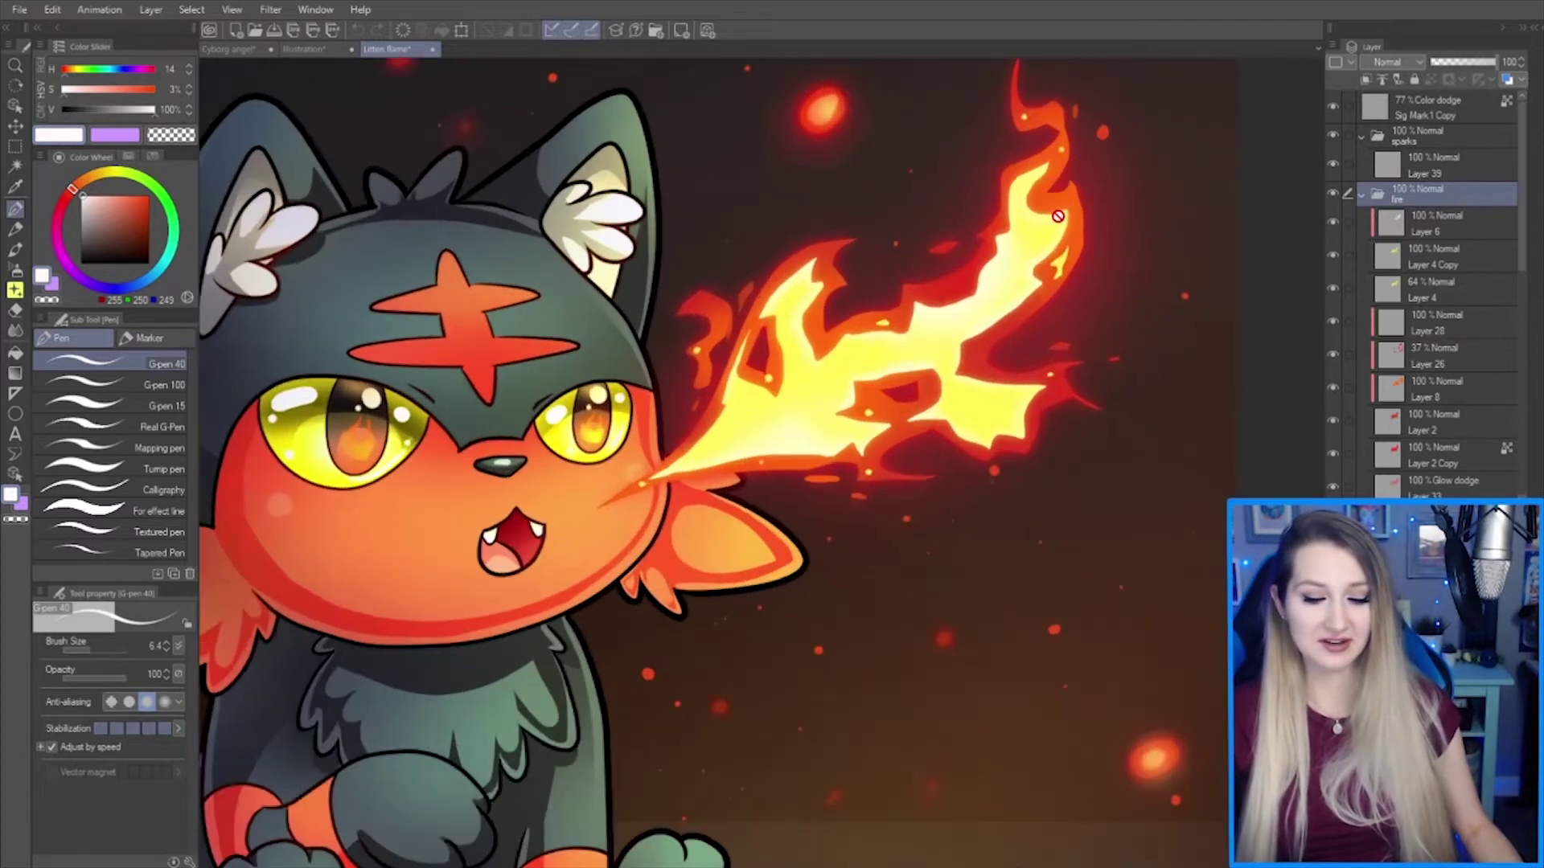
left_click_drag(1060, 213, 1180, 253)
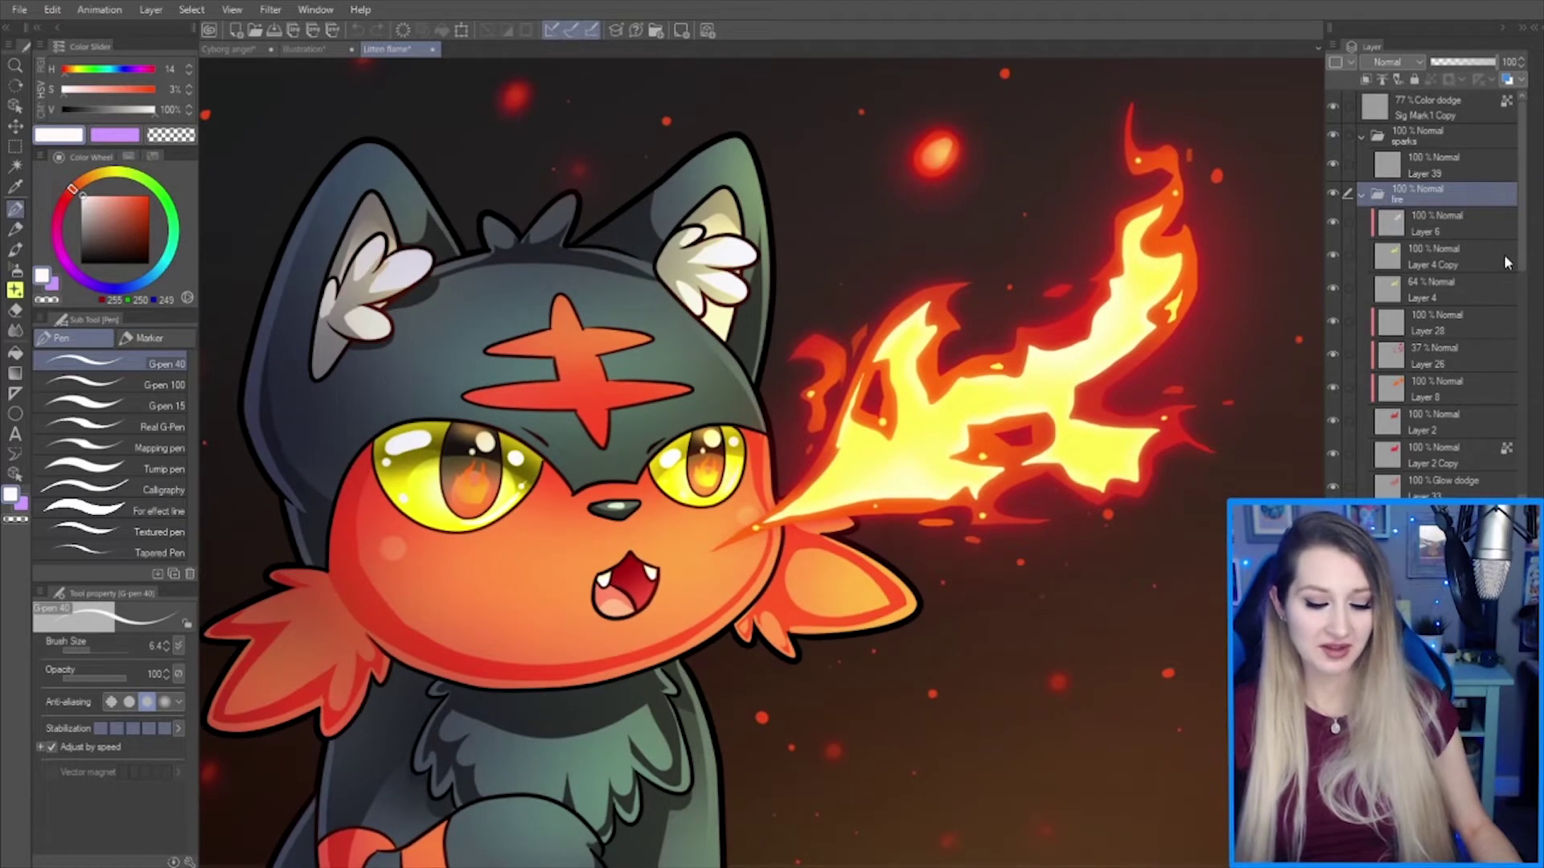
left_click_drag(1275, 265, 1221, 290)
- Create a new illustration and fill its layer with near-black (RGB 18, 18, 18)
left_click(19, 9)
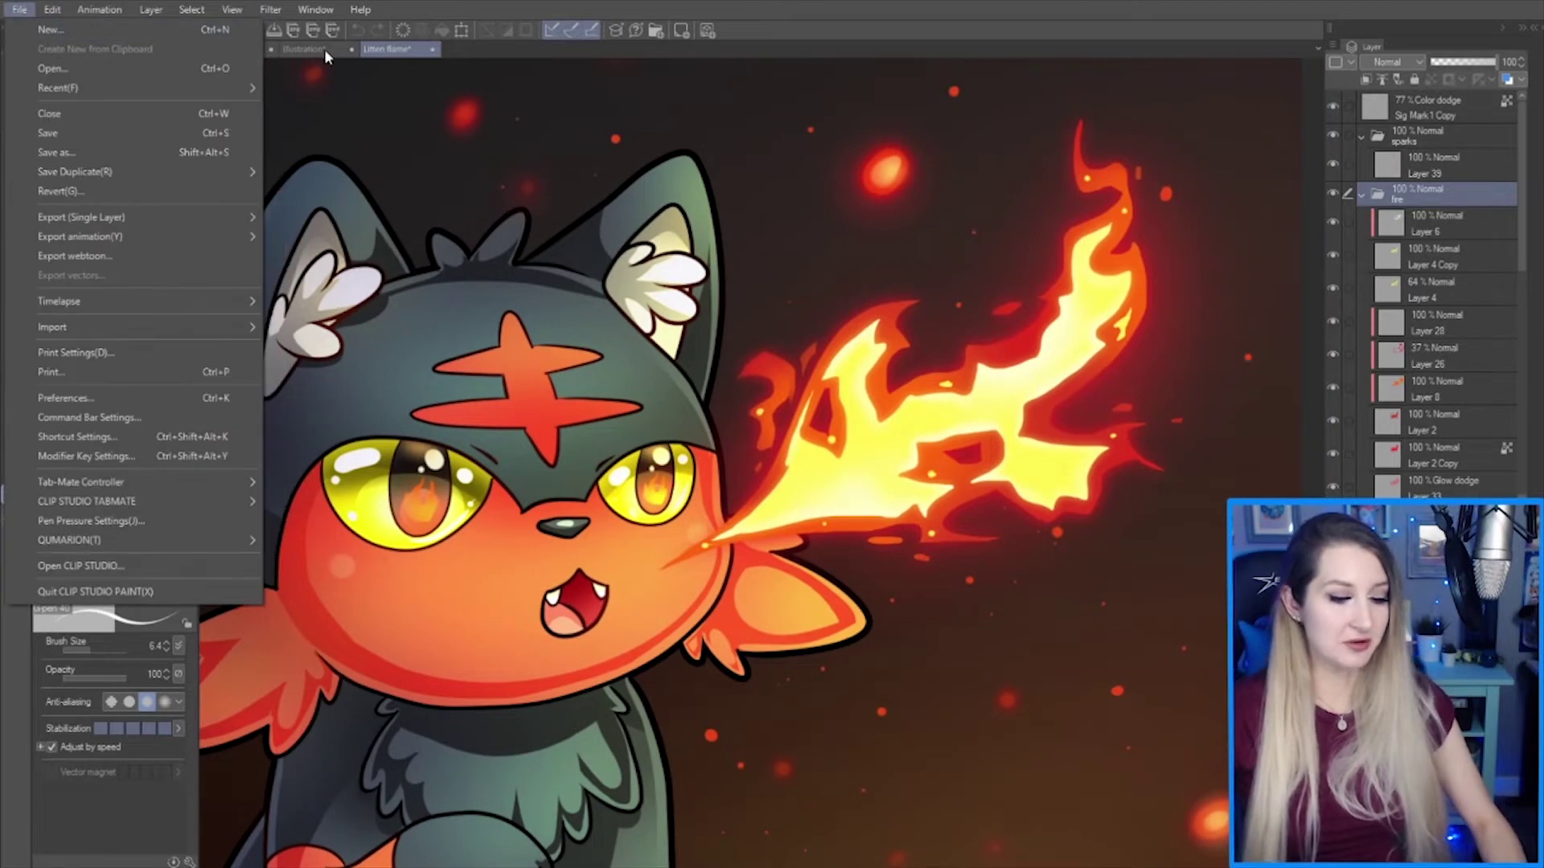
left_click(162, 22)
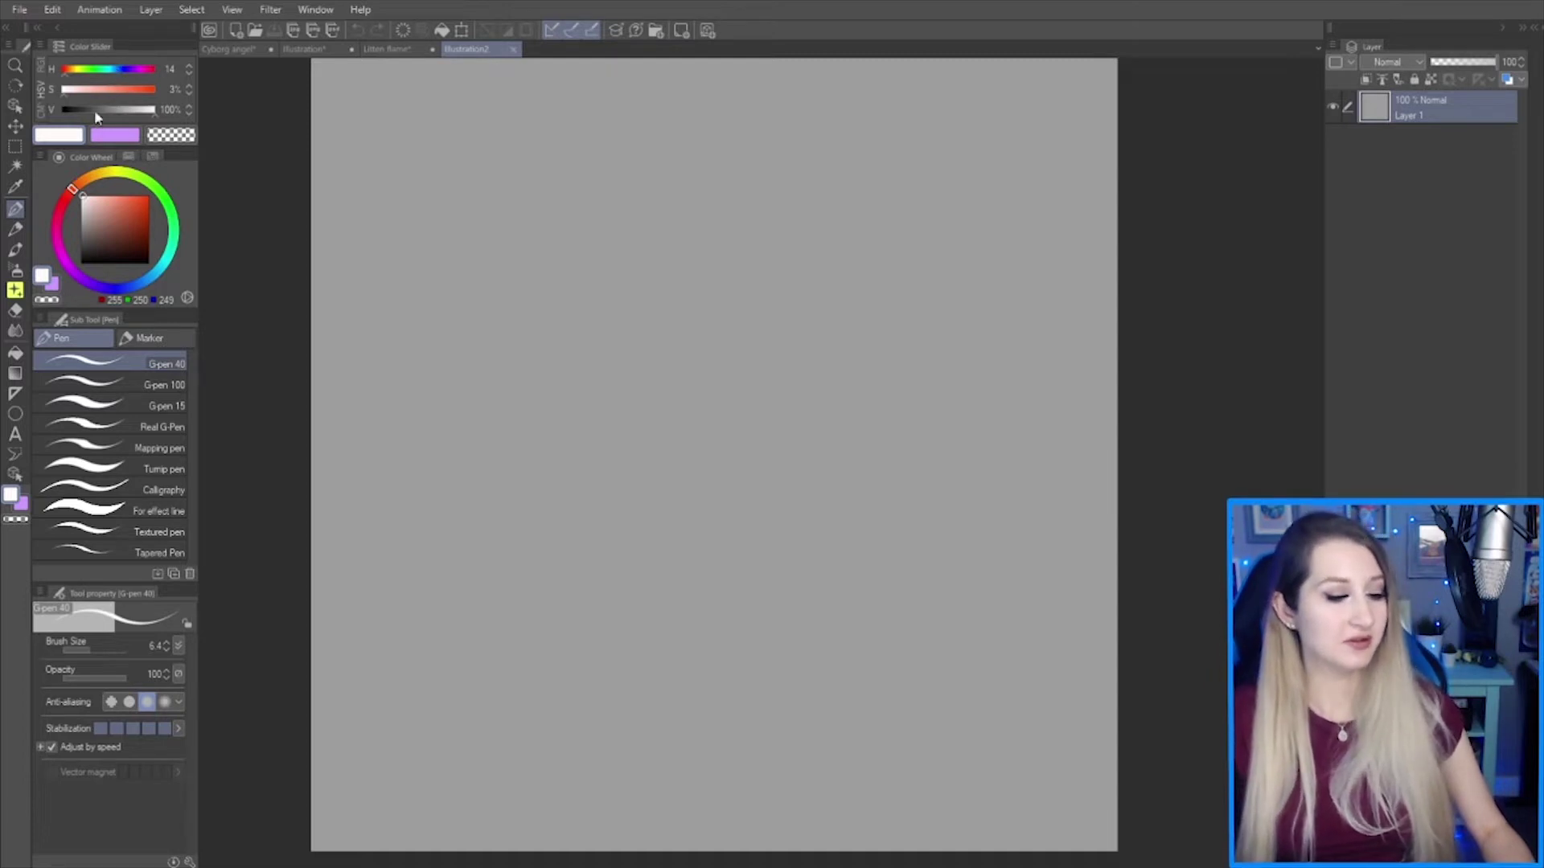
mouse_move(95, 113)
left_mouse_down()
mouse_move(78, 112)
mouse_move(83, 90)
left_mouse_up()
mouse_move(1128, 312)
left_mouse_down()
mouse_move(1141, 330)
mouse_move(1125, 326)
left_mouse_up()
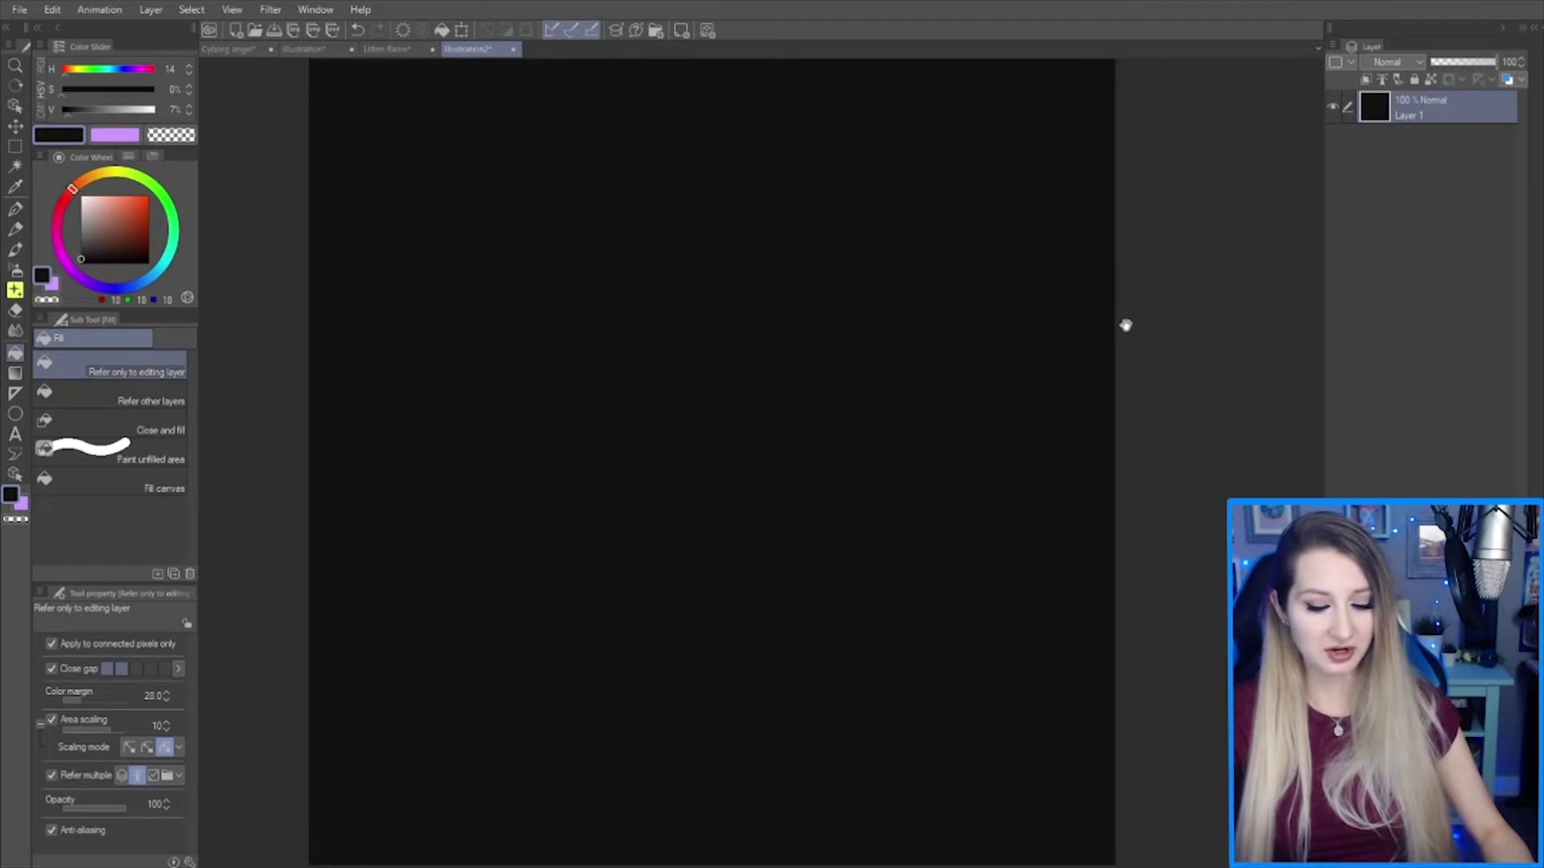
scroll(1125, 326, "down", 1)
scroll(1021, 299, "up", 1)
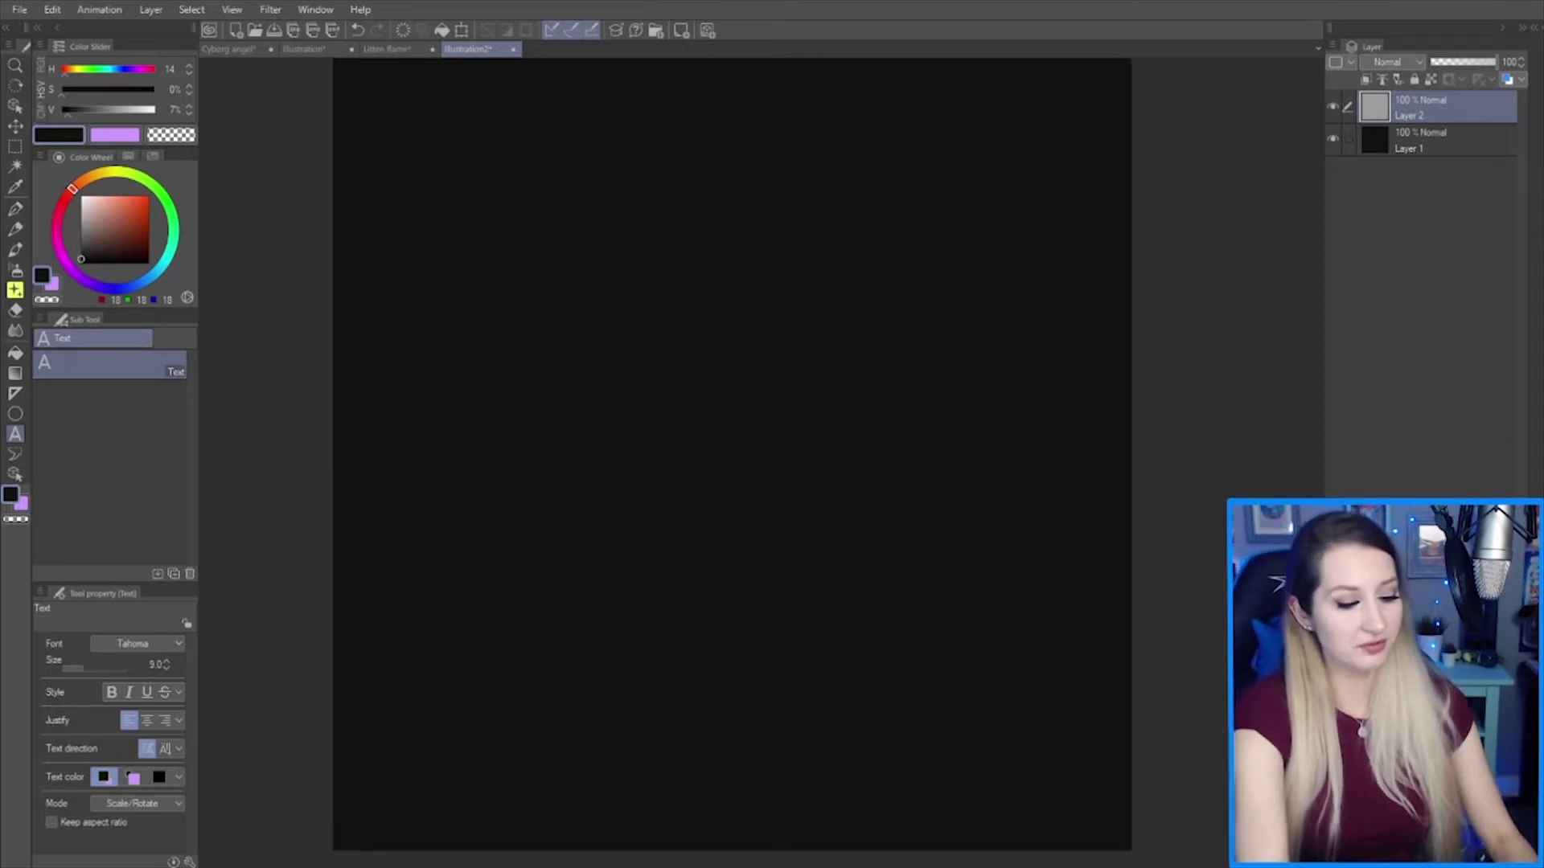
- Set up the Lighter pencil with a bright red (H 6, S 80, V 89) on a new layer above the background
left_click(140, 232)
left_click_drag(140, 233, 146, 231)
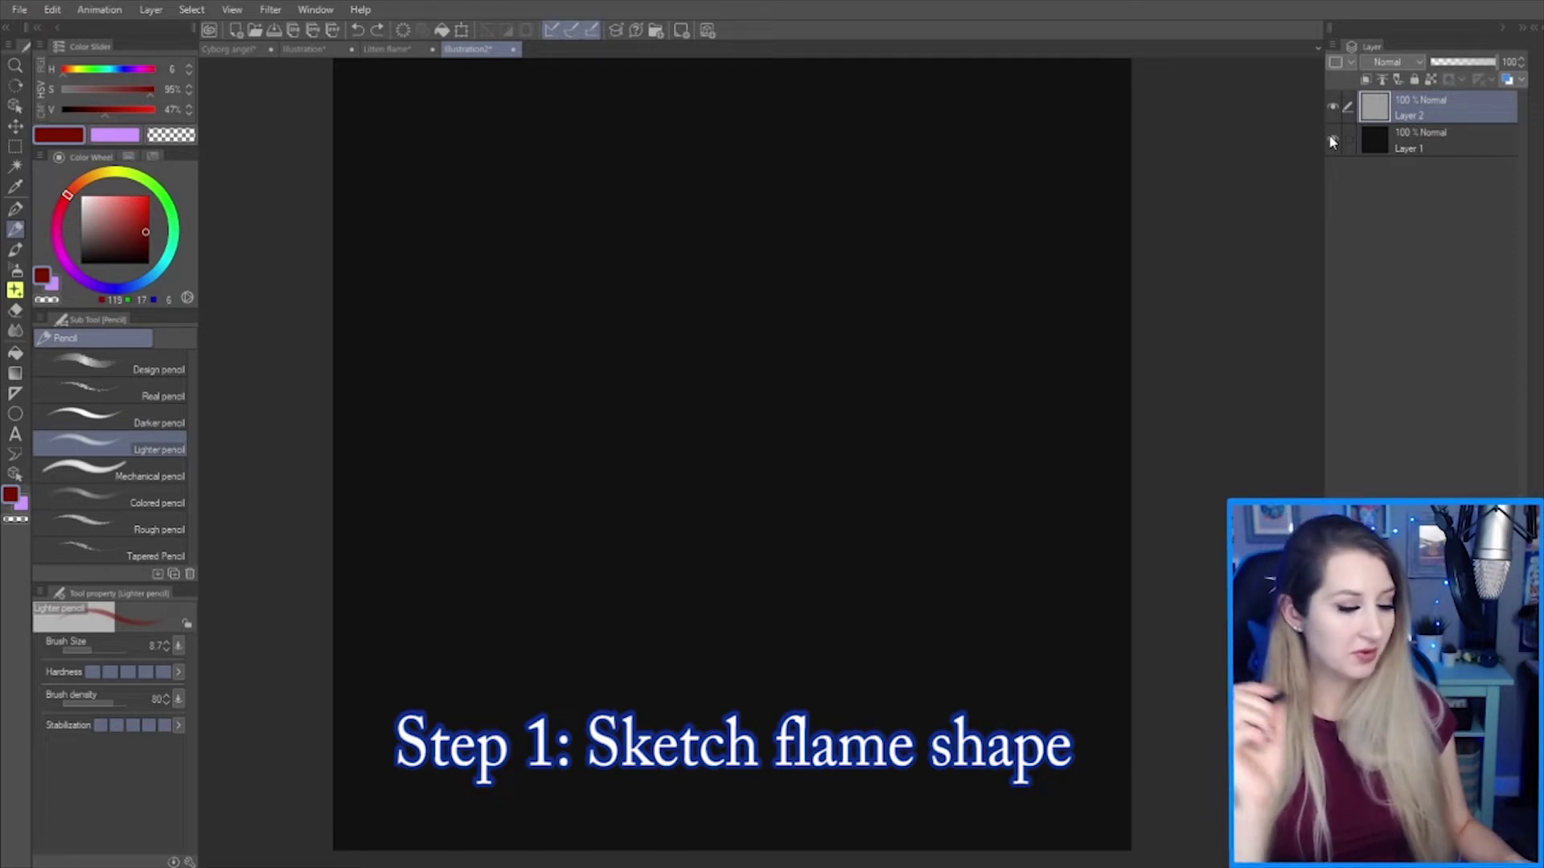
left_click(120, 111)
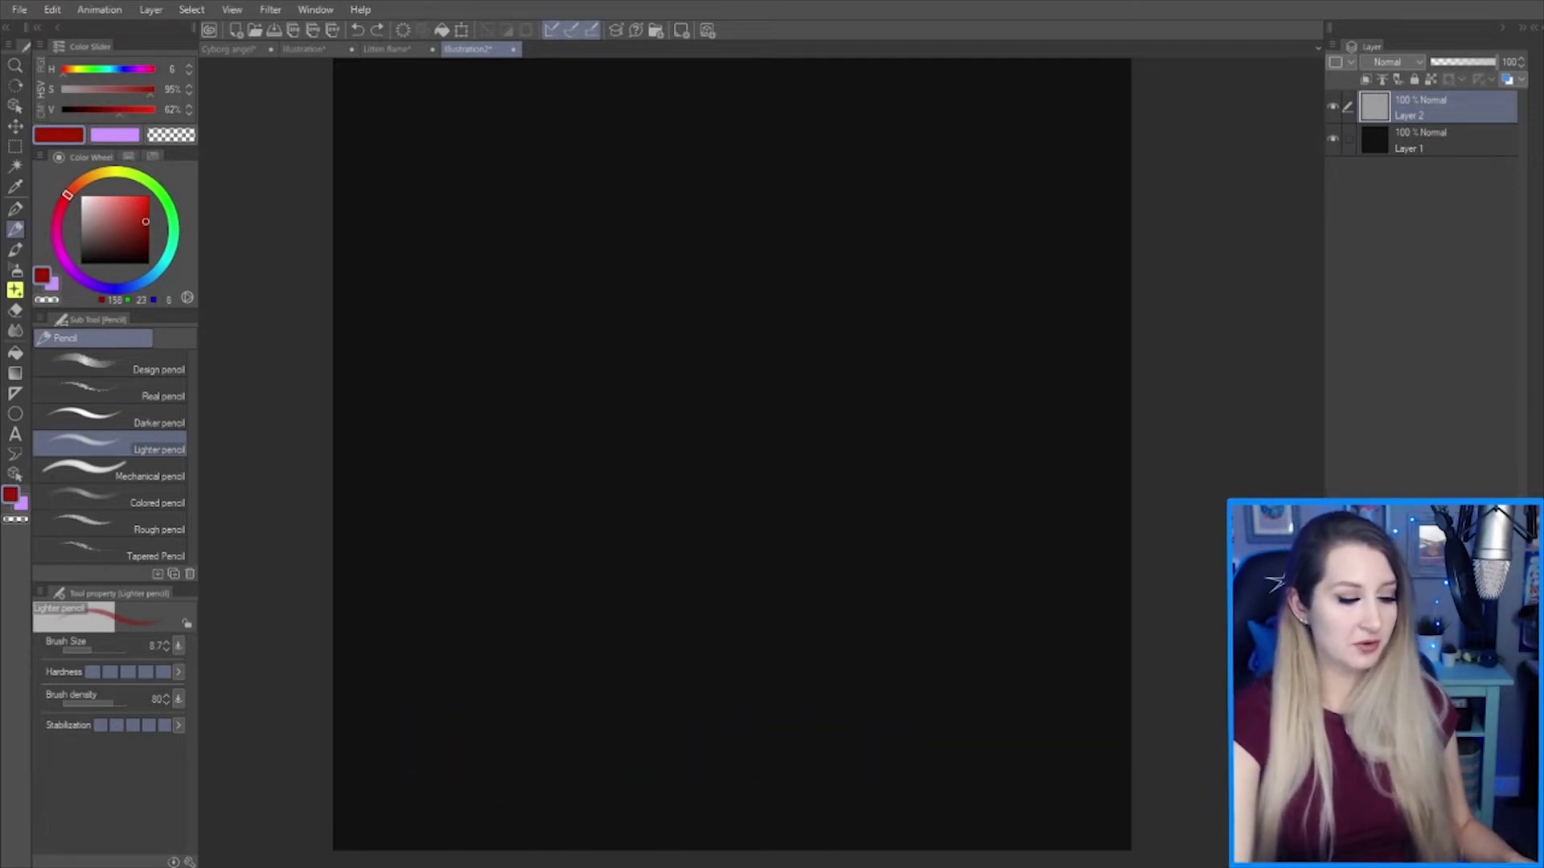
left_click(135, 203)
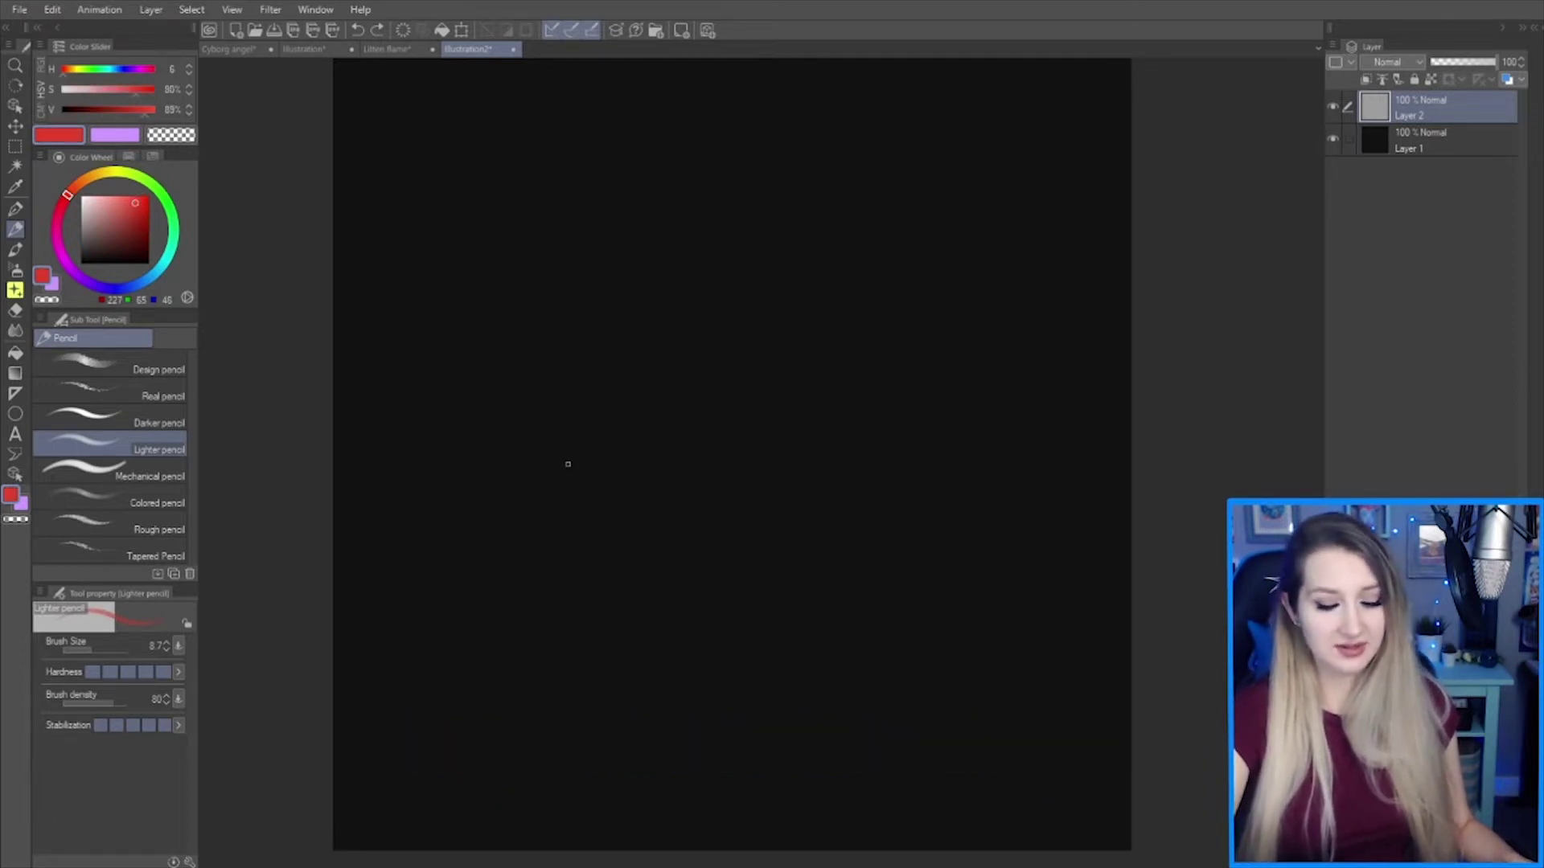
- Try a simple flame outline with a round base and pointed tongues, and undo it
mouse_move(563, 452)
left_mouse_down()
mouse_move(596, 600)
mouse_move(865, 551)
mouse_move(875, 475)
mouse_move(806, 521)
mouse_move(833, 333)
mouse_move(748, 424)
mouse_move(684, 191)
mouse_move(573, 513)
left_mouse_up()
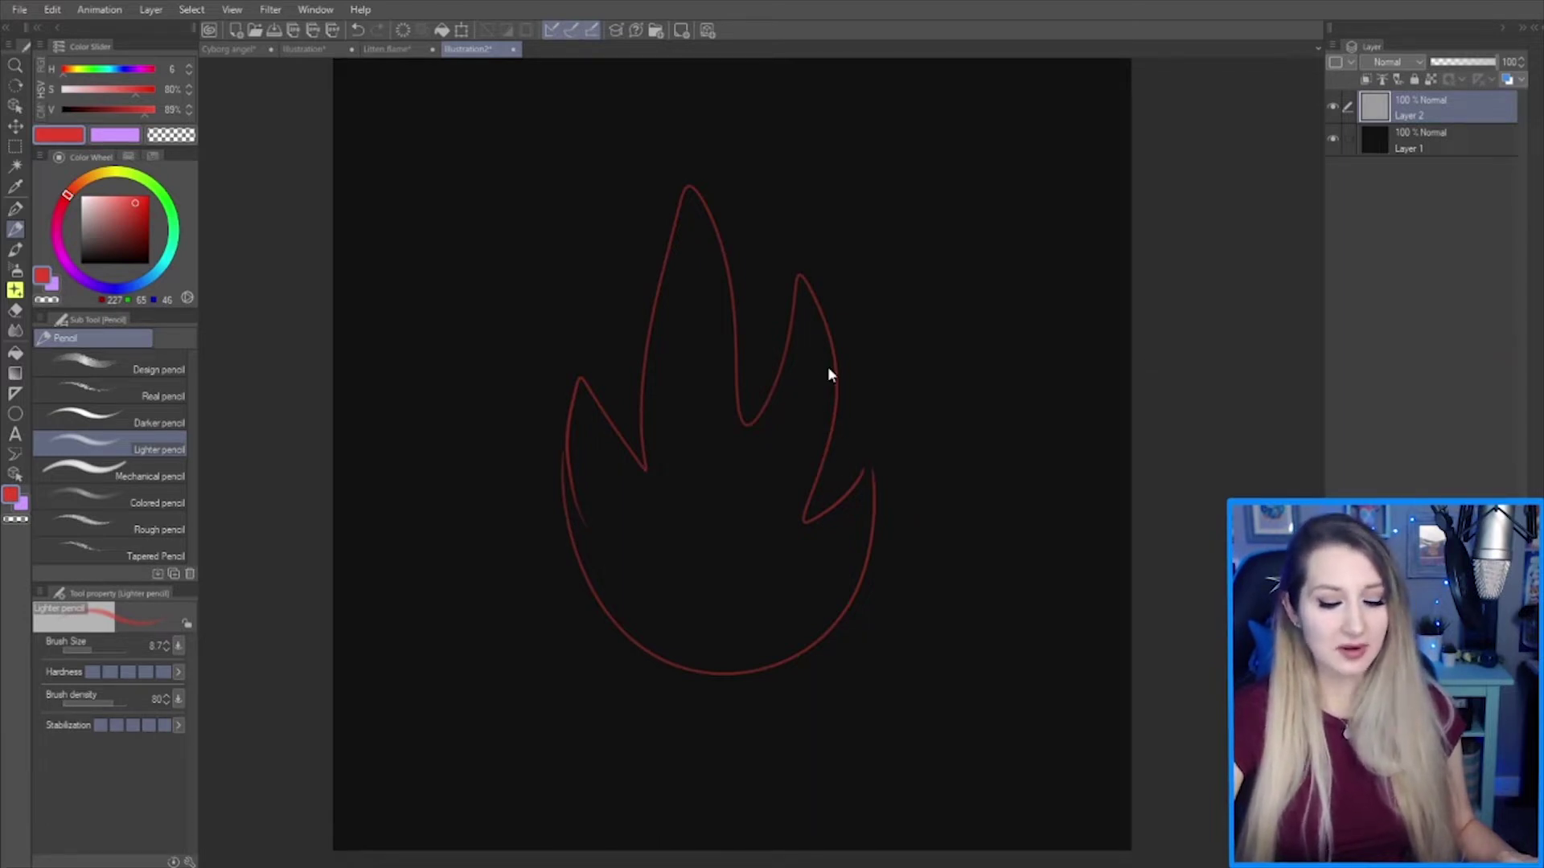
key("ctrl+z")
key("ctrl+z")
key("ctrl+z")
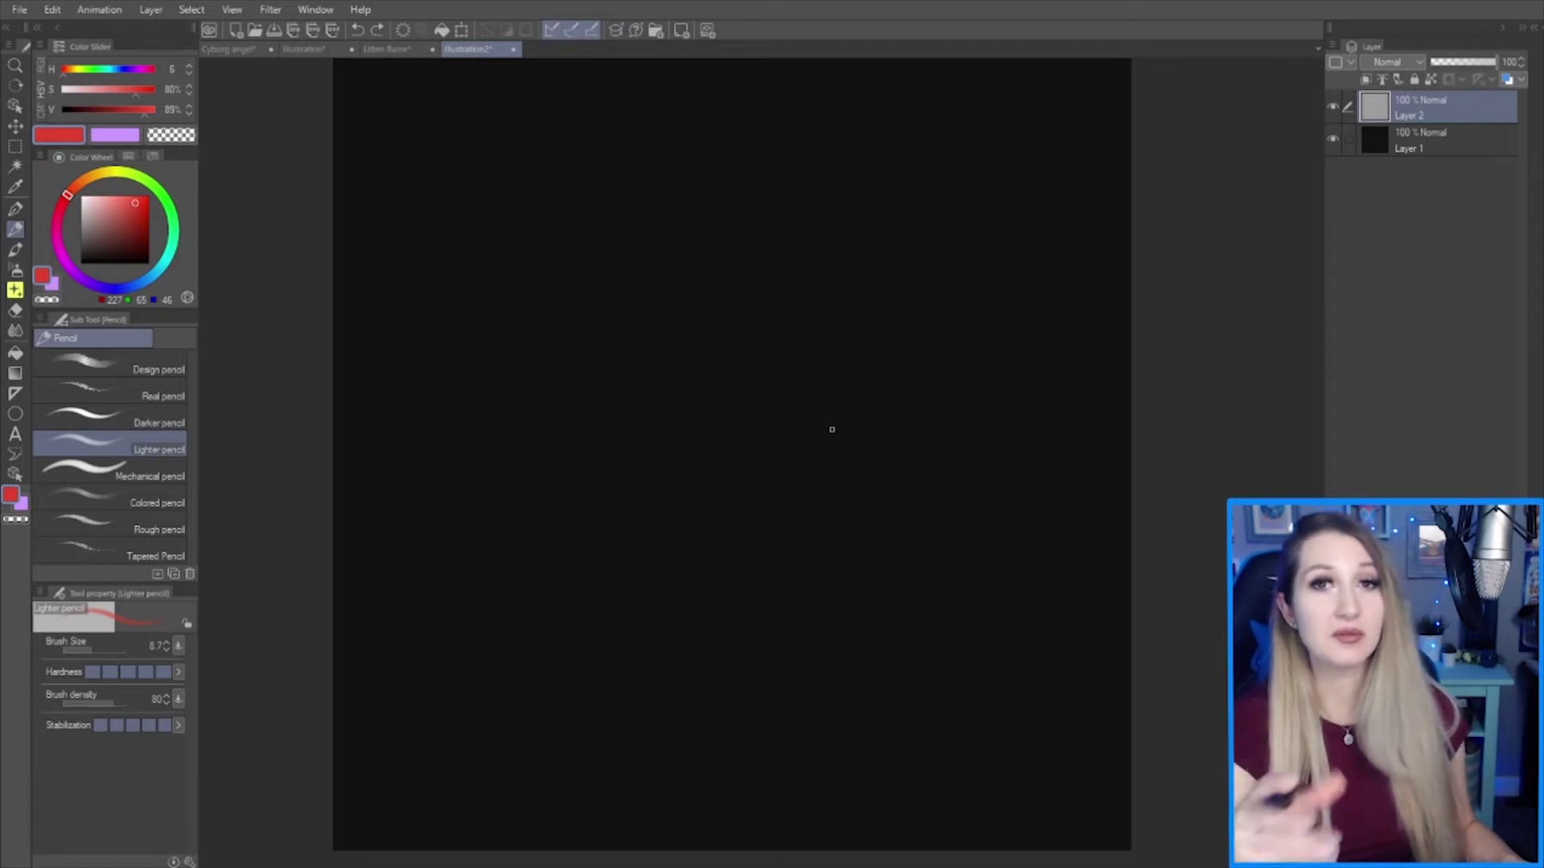
- Sketch the flame's rounded base and jagged lower-right side in red
mouse_move(547, 458)
left_mouse_down()
mouse_move(585, 586)
mouse_move(693, 649)
left_mouse_up()
left_click_drag(700, 644, 825, 593)
left_click_drag(844, 576, 901, 494)
mouse_move(901, 494)
left_mouse_down()
mouse_move(864, 330)
mouse_move(797, 430)
left_mouse_up()
left_click_drag(860, 312, 940, 419)
key("ctrl+z")
- Sketch the flame's tall curling tip, wavy left edge and detached pieces on both sides, and reinforce the base line
mouse_move(801, 548)
left_mouse_down()
mouse_move(882, 168)
mouse_move(928, 117)
left_mouse_up()
left_click_drag(929, 117, 707, 285)
mouse_move(708, 285)
left_mouse_down()
mouse_move(625, 456)
mouse_move(636, 518)
left_mouse_up()
left_click_drag(636, 518, 549, 593)
left_click_drag(588, 457, 589, 461)
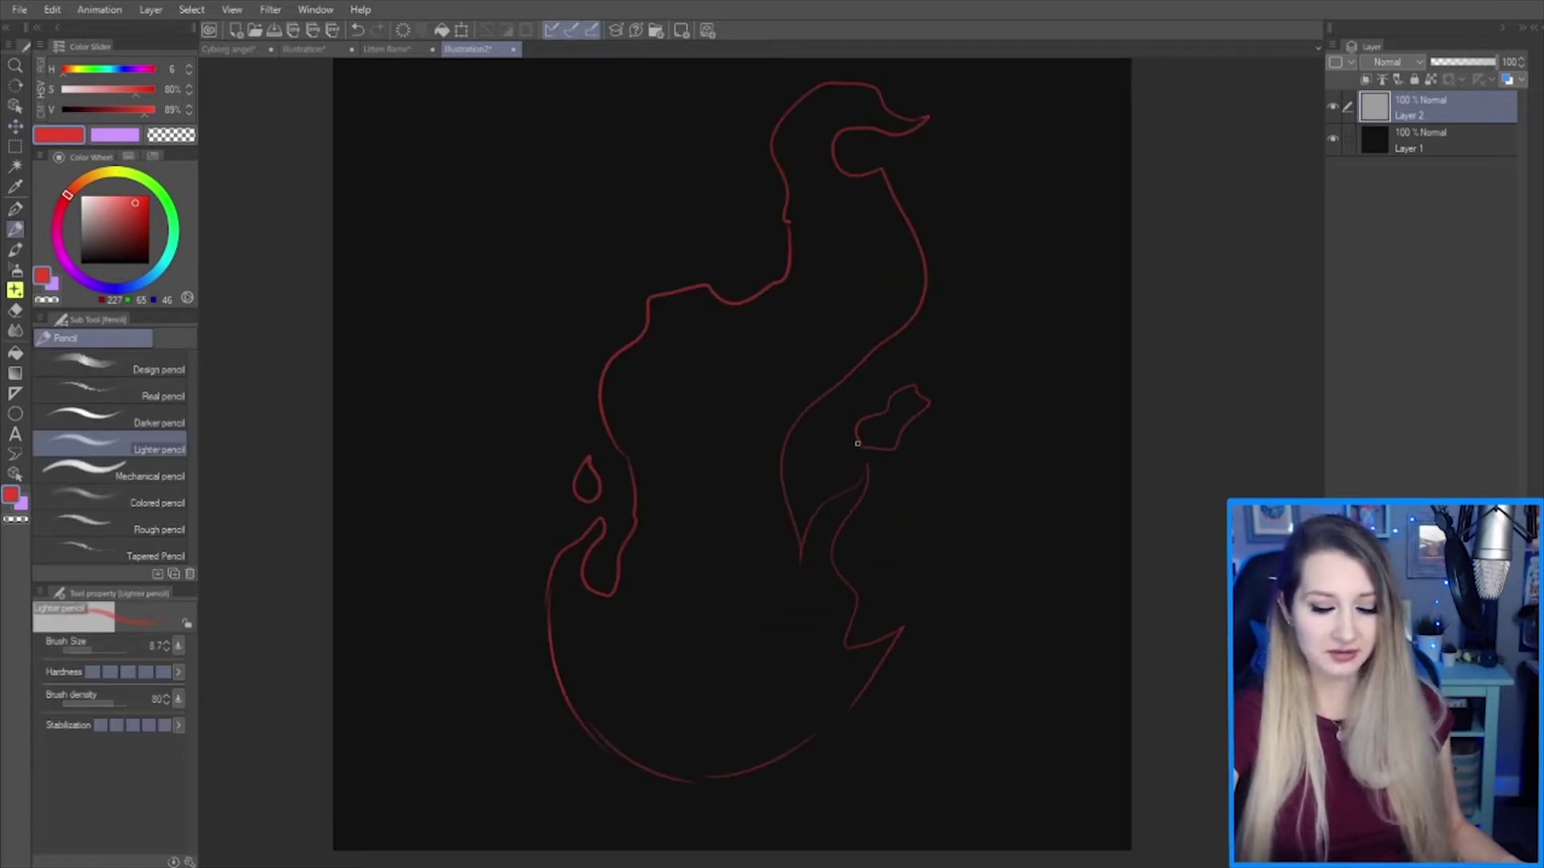
left_click_drag(1189, 362, 1171, 370)
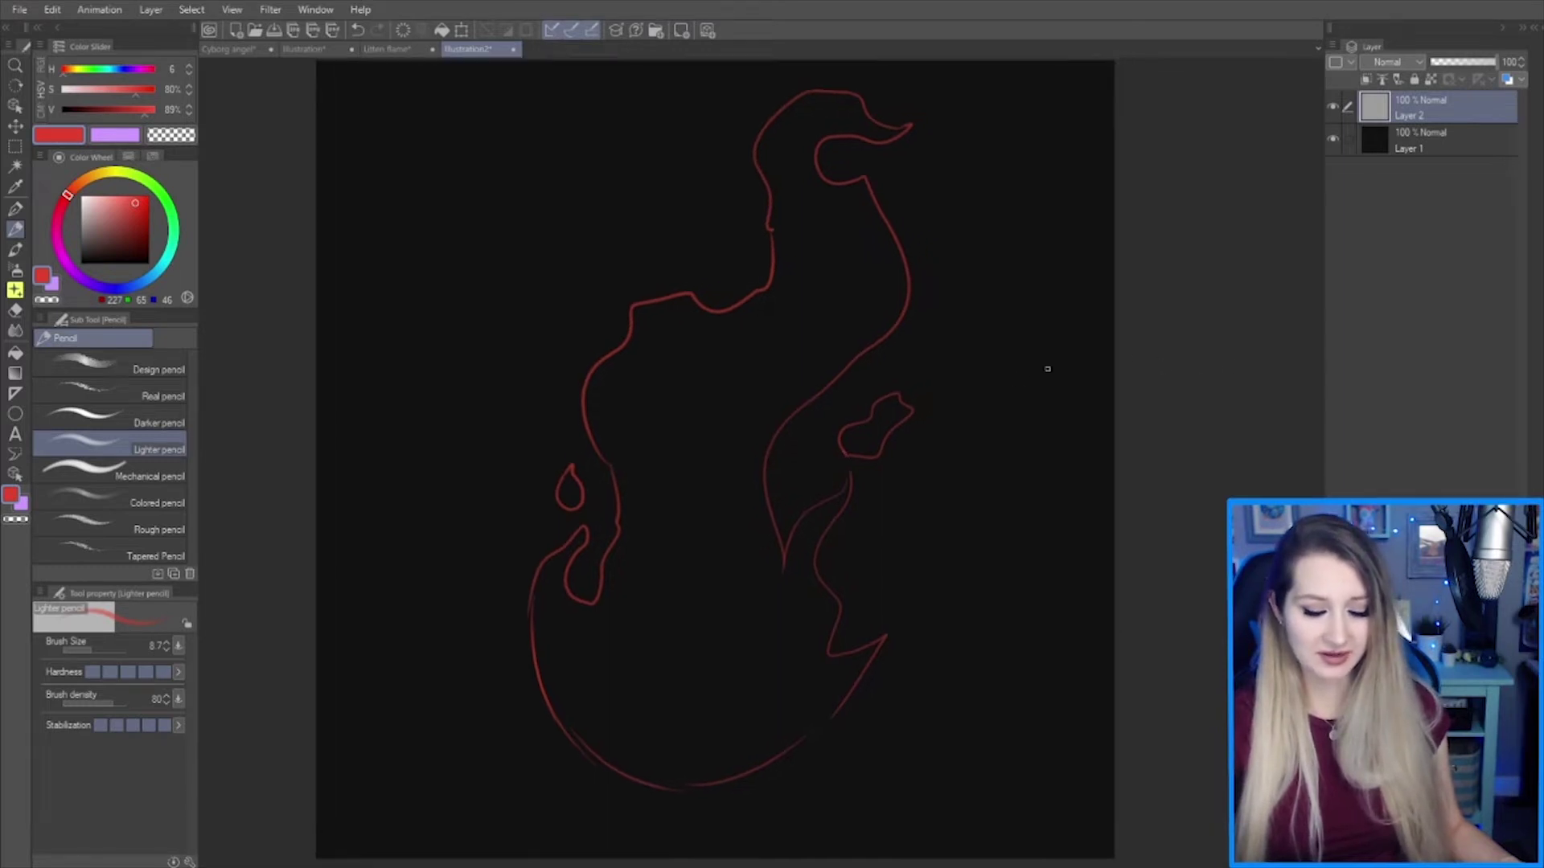
left_click_drag(648, 791, 710, 794)
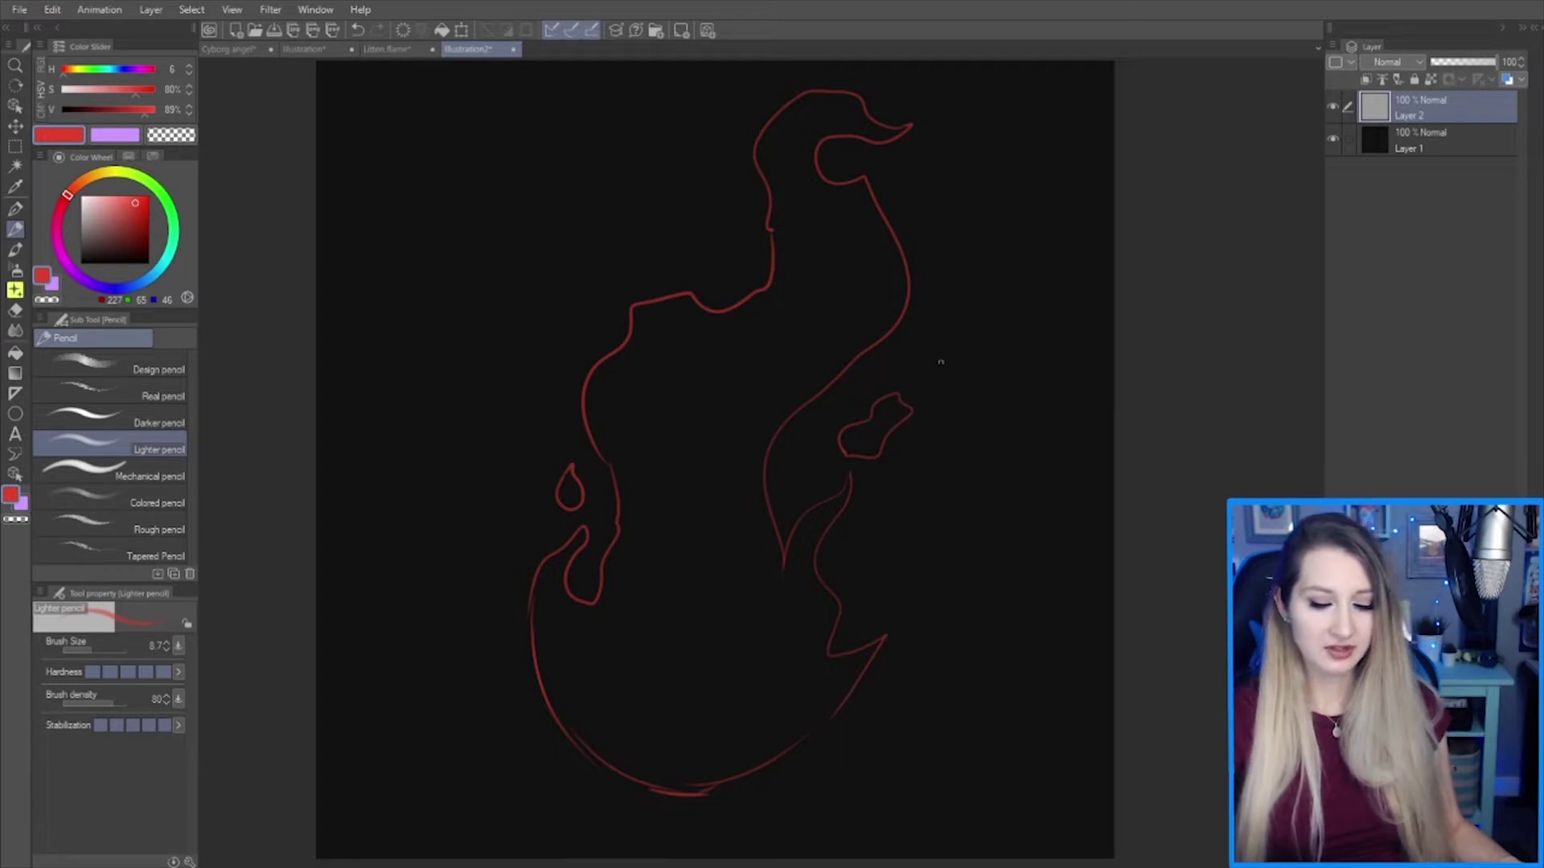
- Draw arrows pointing at the detached flame pieces on the right and left, and undo them
mouse_move(1003, 381)
left_mouse_down()
mouse_move(942, 409)
mouse_move(938, 393)
mouse_move(960, 427)
left_mouse_up()
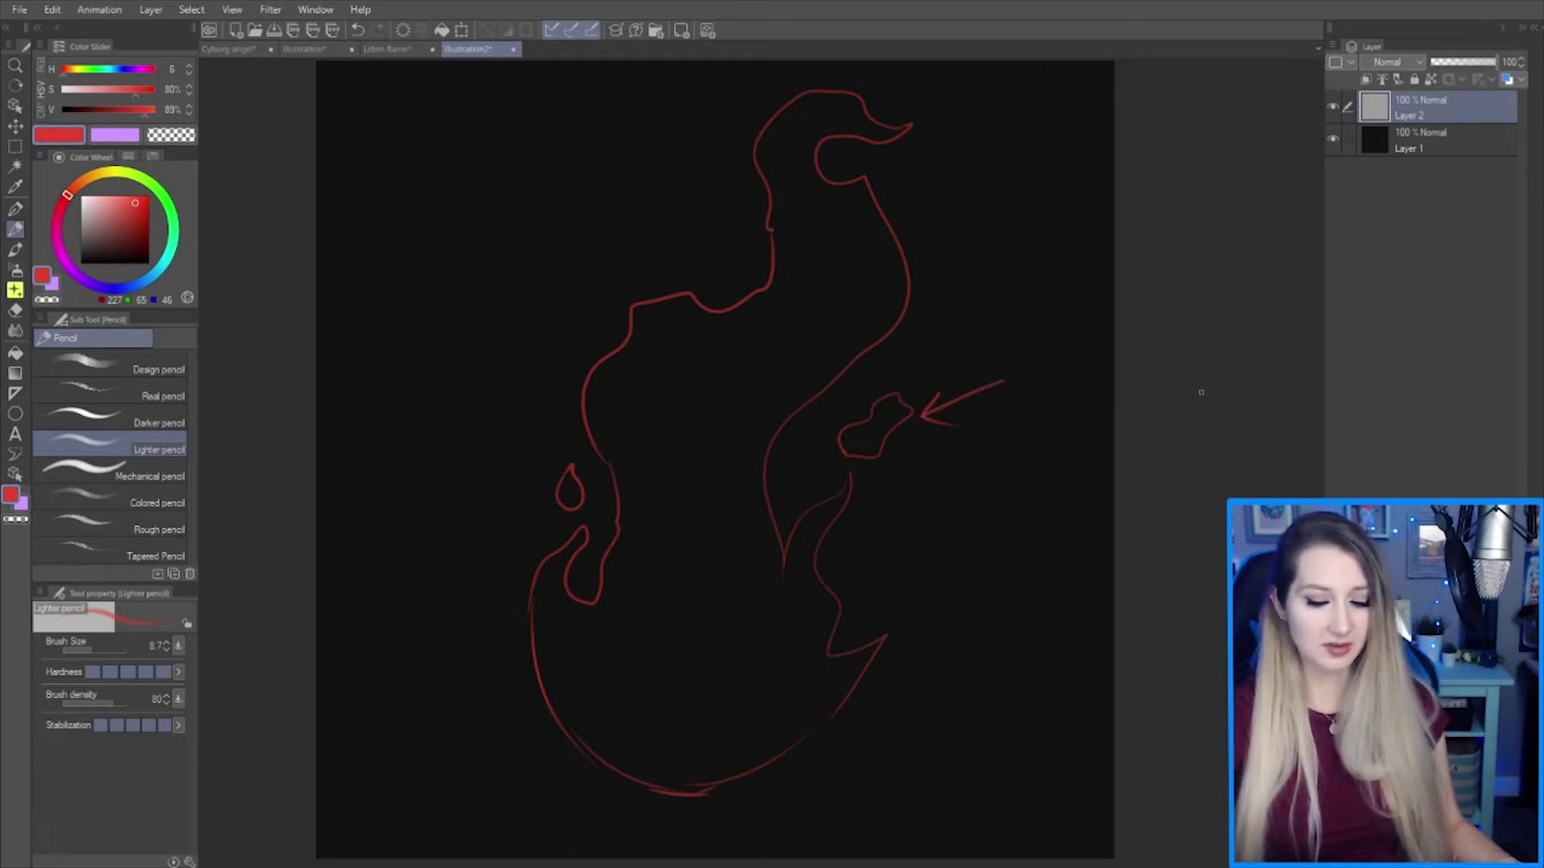
key("ctrl+z")
key("ctrl+z")
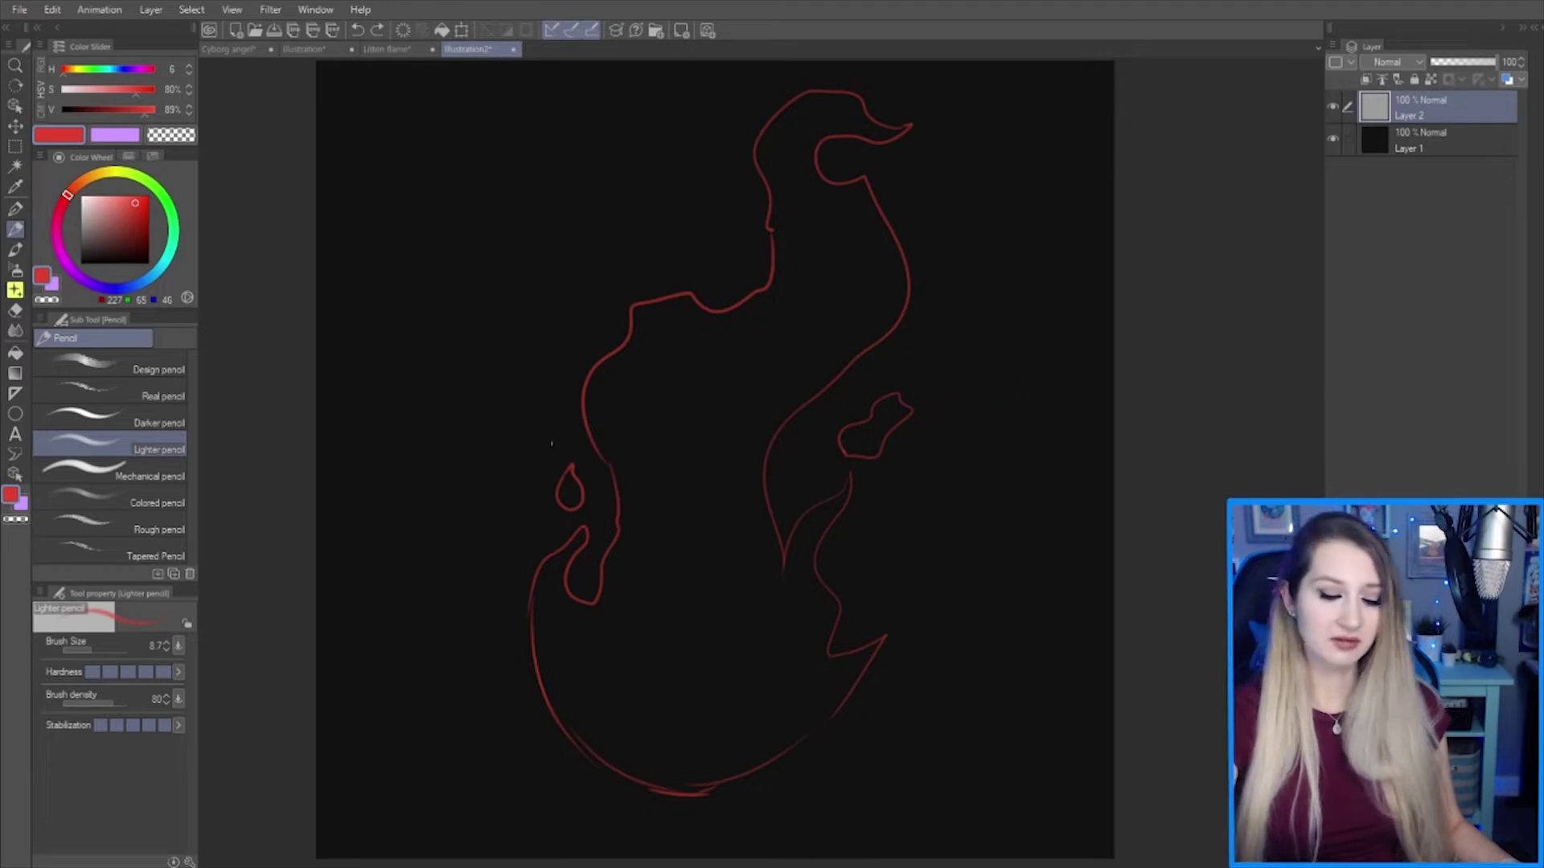
mouse_move(552, 447)
left_mouse_down()
mouse_move(507, 411)
mouse_move(529, 447)
mouse_move(557, 452)
left_mouse_up()
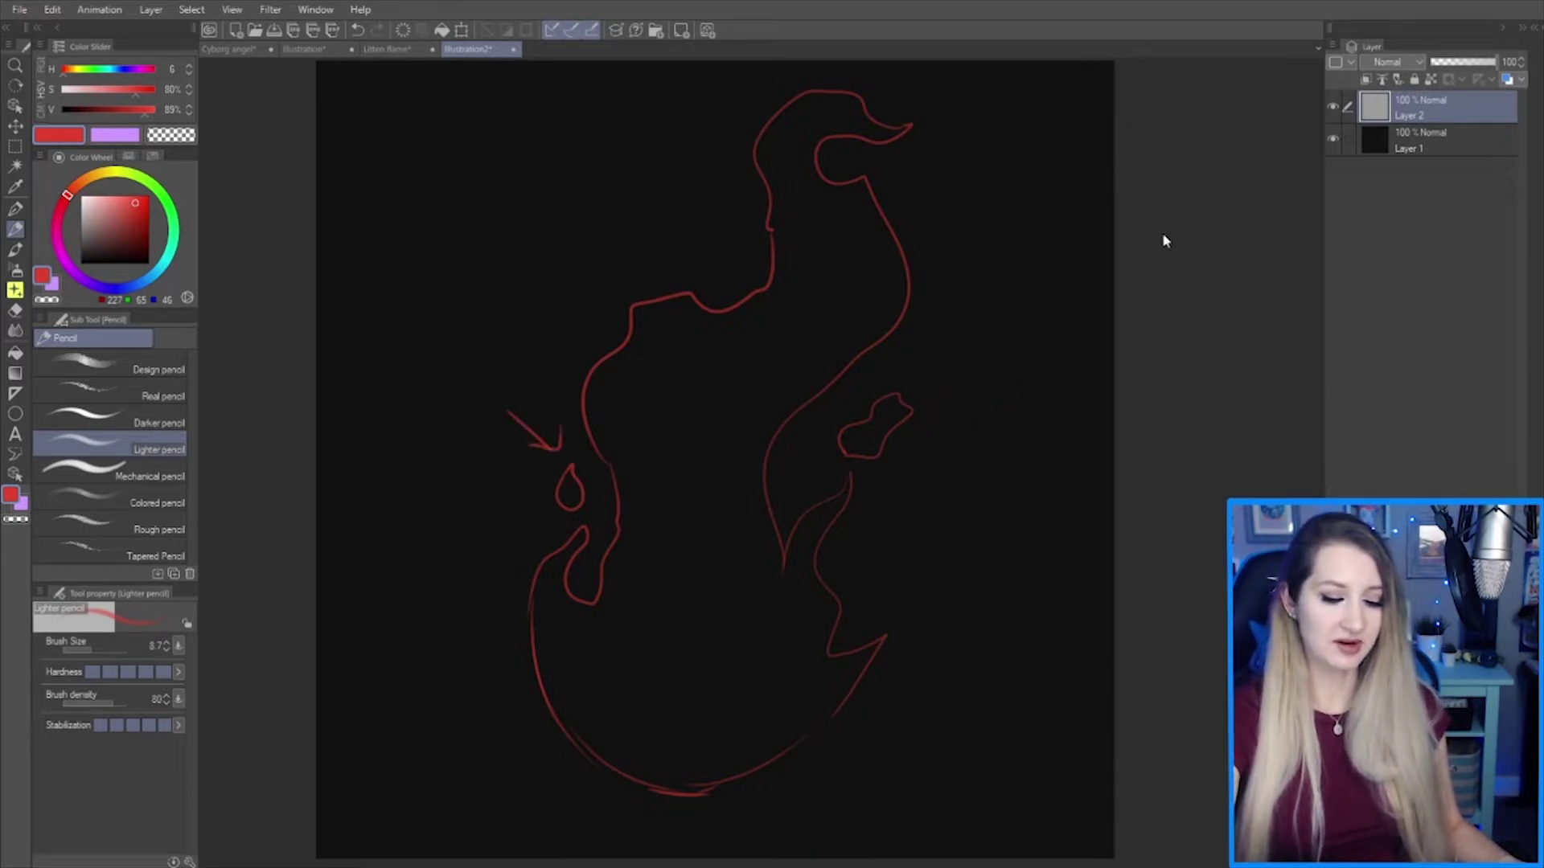
key("ctrl+z")
key("ctrl+z")
key("ctrl+z")
- Add small detached drops on both sides of the curling tip and retrace the right tongue's upper edge
mouse_move(949, 130)
left_mouse_down()
mouse_move(936, 138)
mouse_move(977, 148)
mouse_move(969, 129)
mouse_move(929, 160)
mouse_move(965, 159)
mouse_move(928, 144)
left_mouse_up()
key("ctrl+z")
key("ctrl+z")
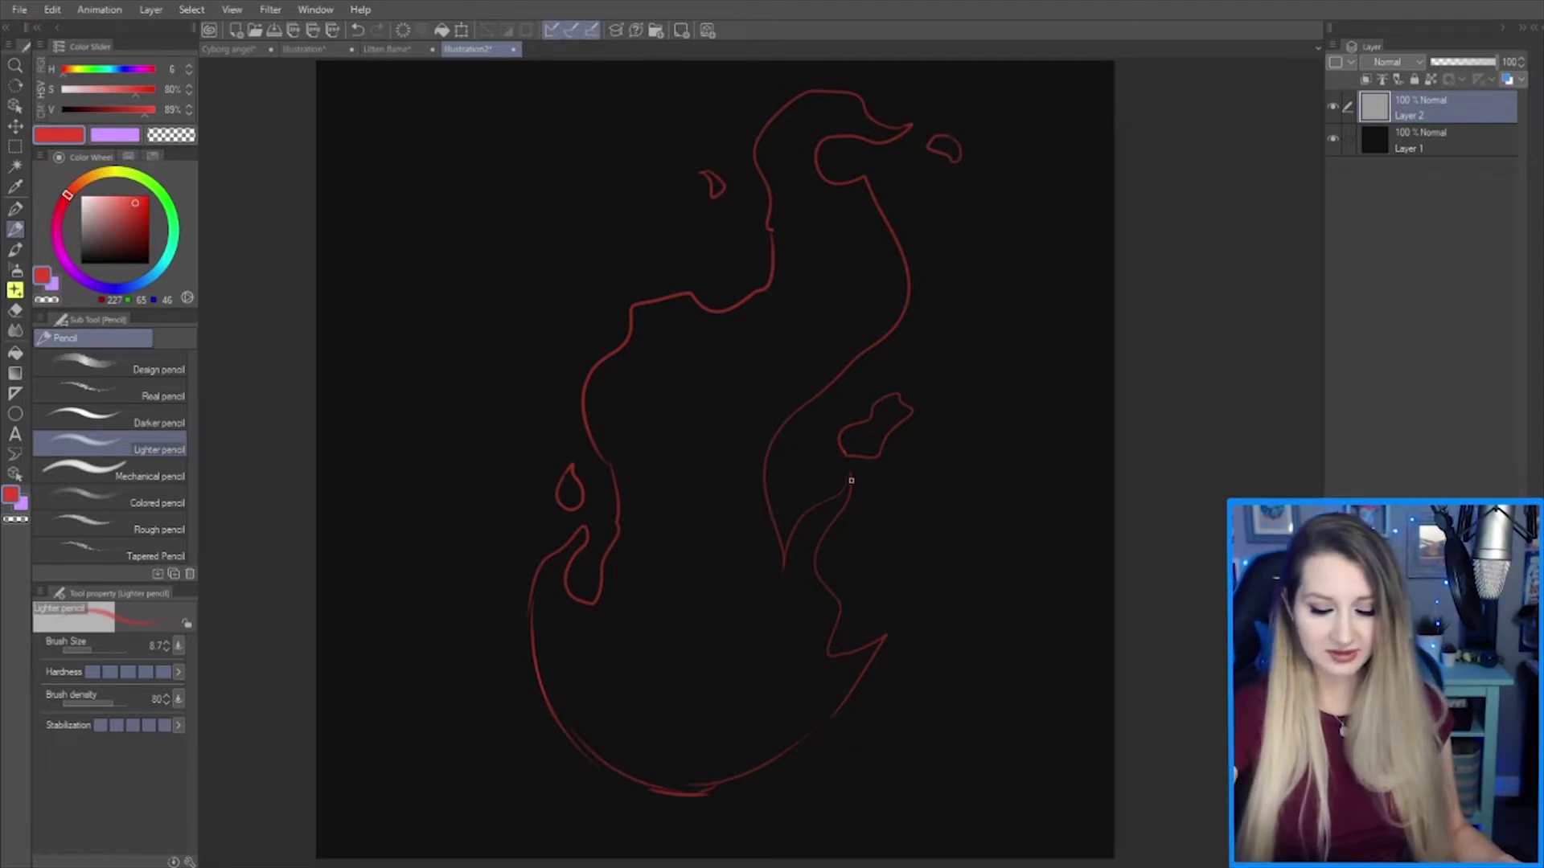
left_click_drag(848, 473, 803, 516)
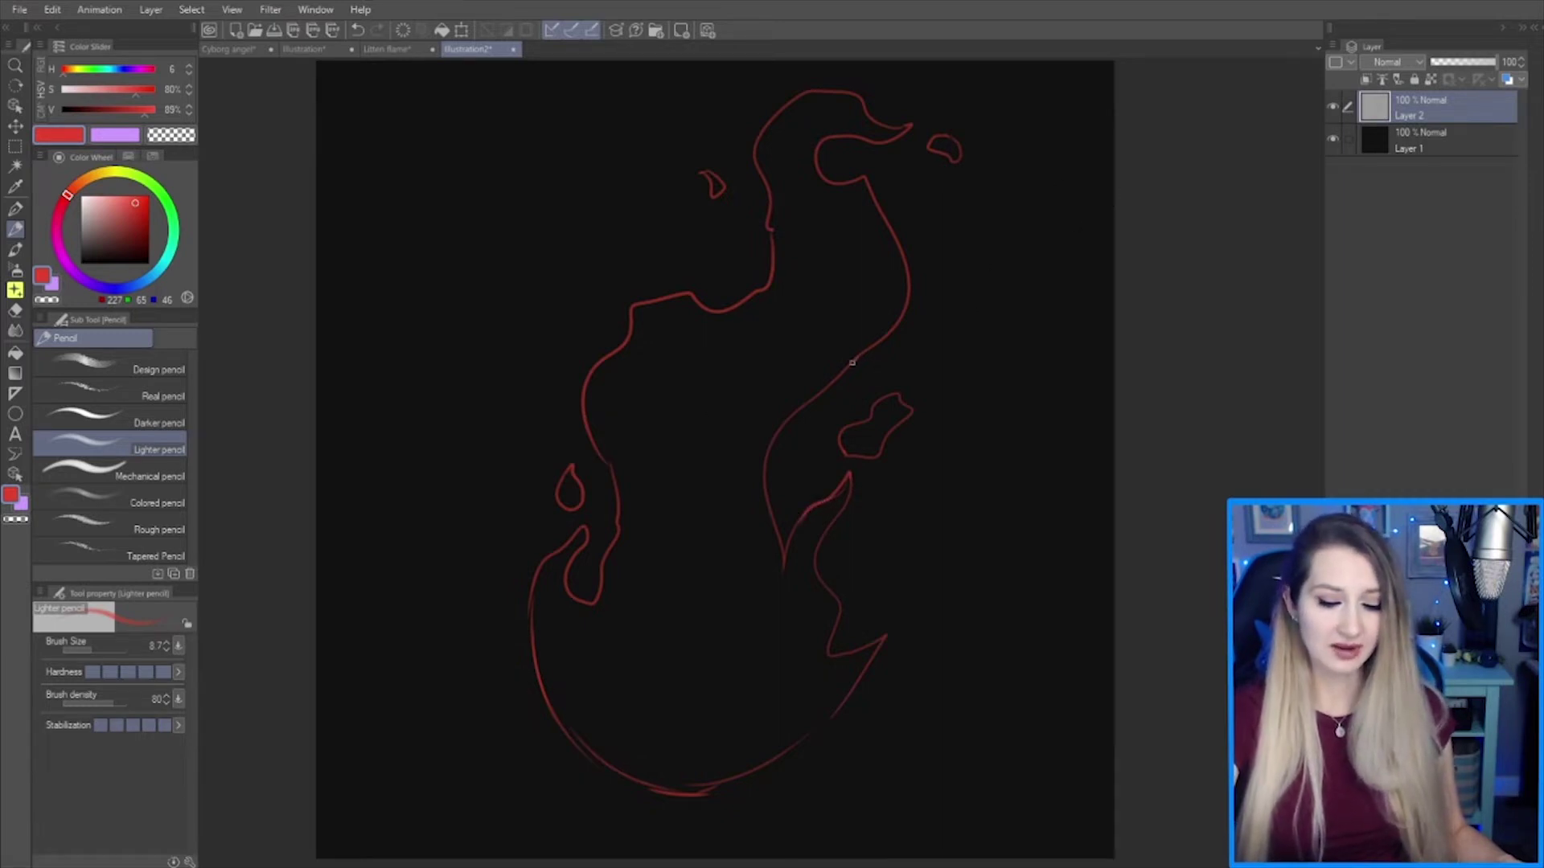
- Reshape the flame's right contour with a hooked inward notch halfway up, erasing the old line there
mouse_move(852, 363)
left_mouse_down()
mouse_move(780, 375)
mouse_move(747, 415)
mouse_move(836, 390)
mouse_move(831, 407)
mouse_move(790, 413)
mouse_move(825, 393)
left_mouse_up()
key("e")
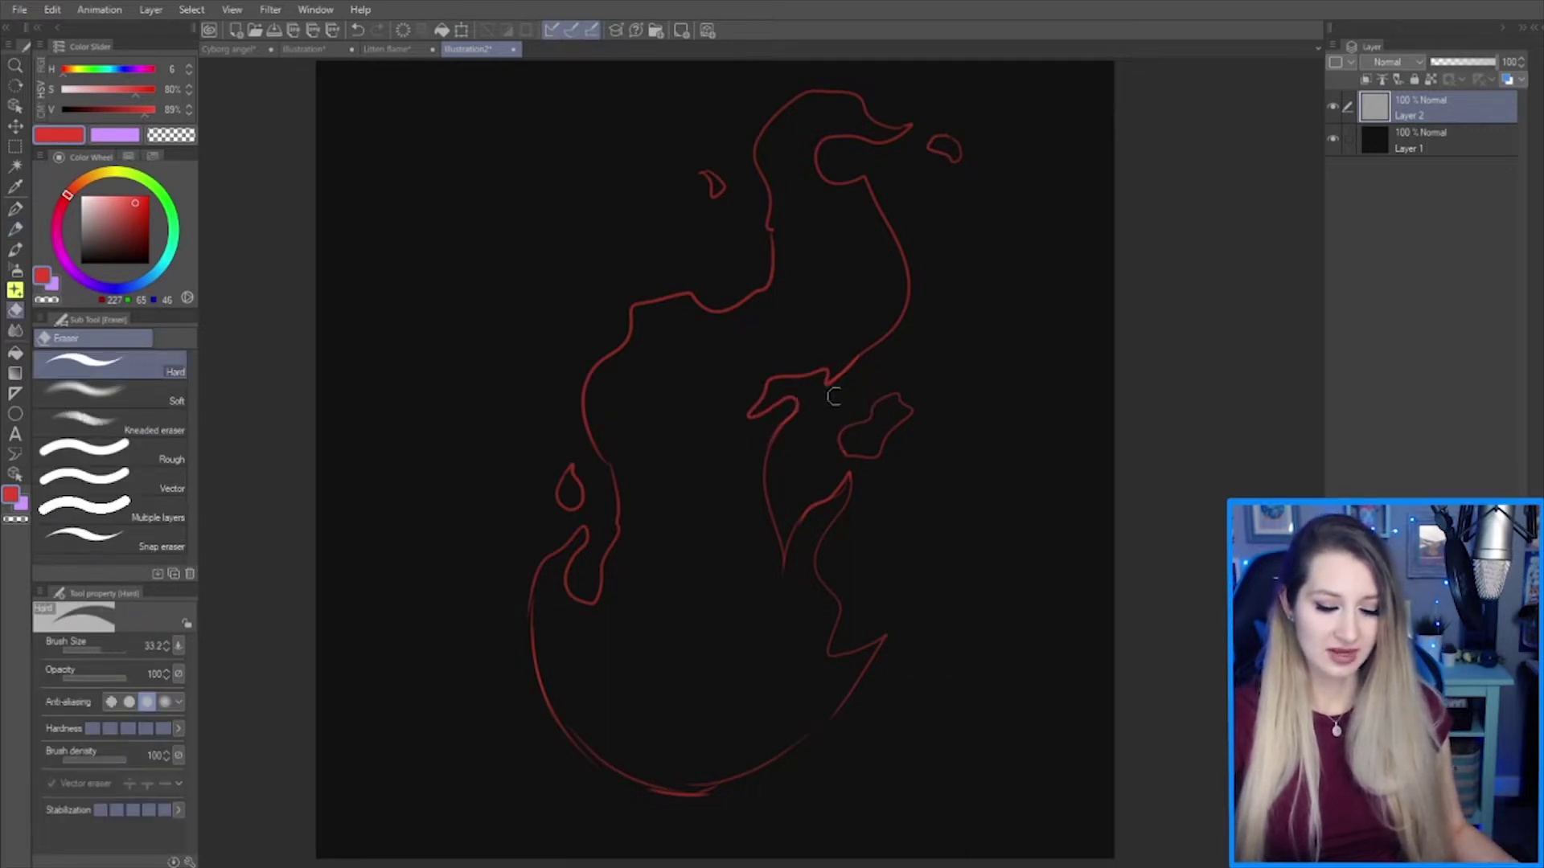
key("p")
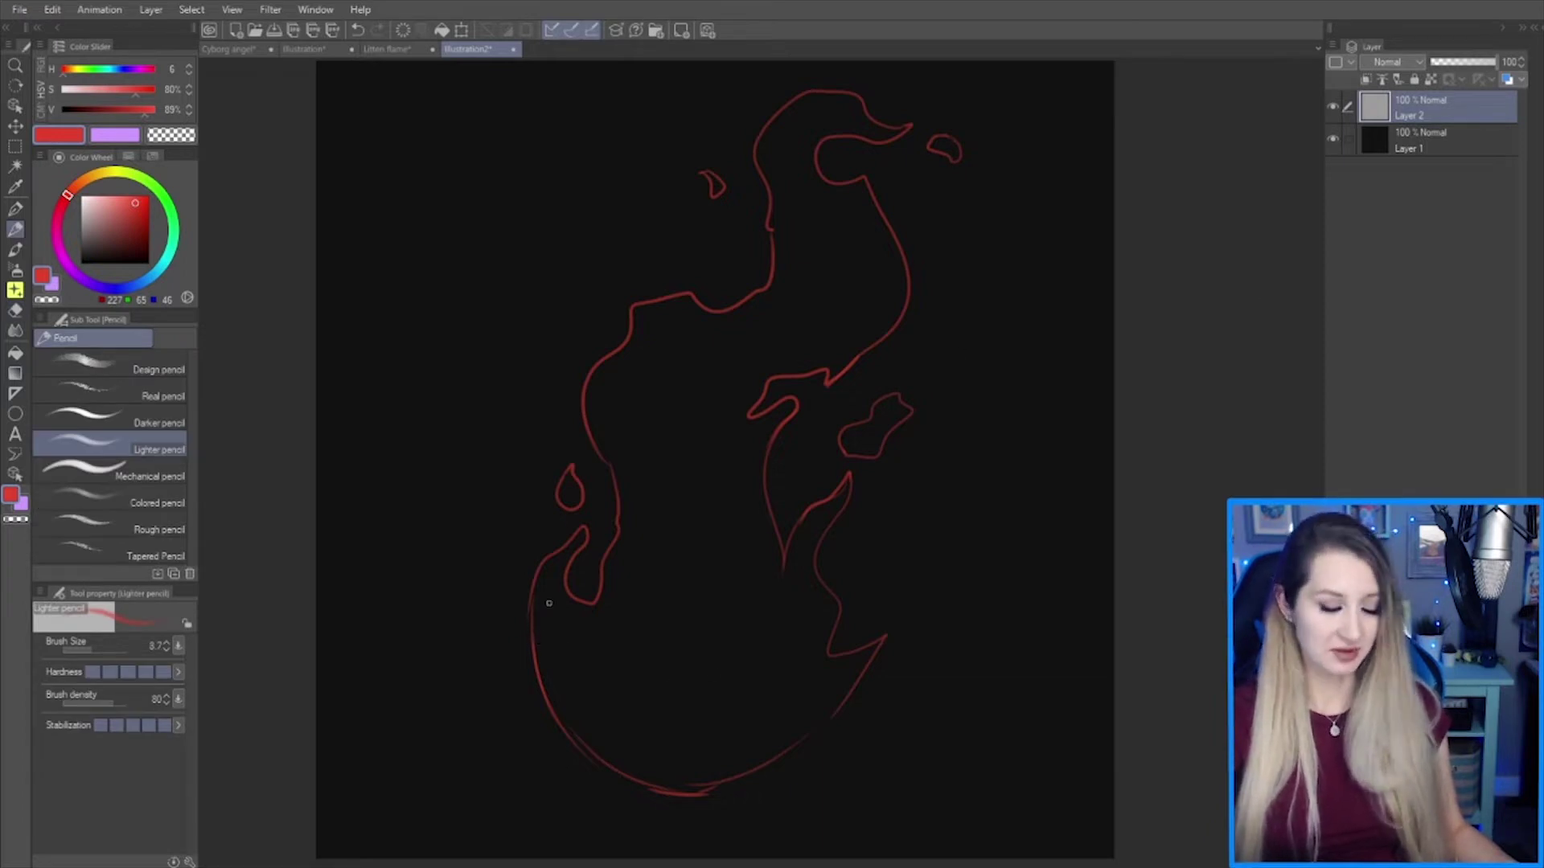
- Redraw the flame's lower-left edge with a pointed lick and a wavy inward notch, erasing the old line
mouse_move(531, 611)
left_mouse_down()
mouse_move(567, 645)
mouse_move(559, 732)
left_mouse_up()
key("e")
key("p")
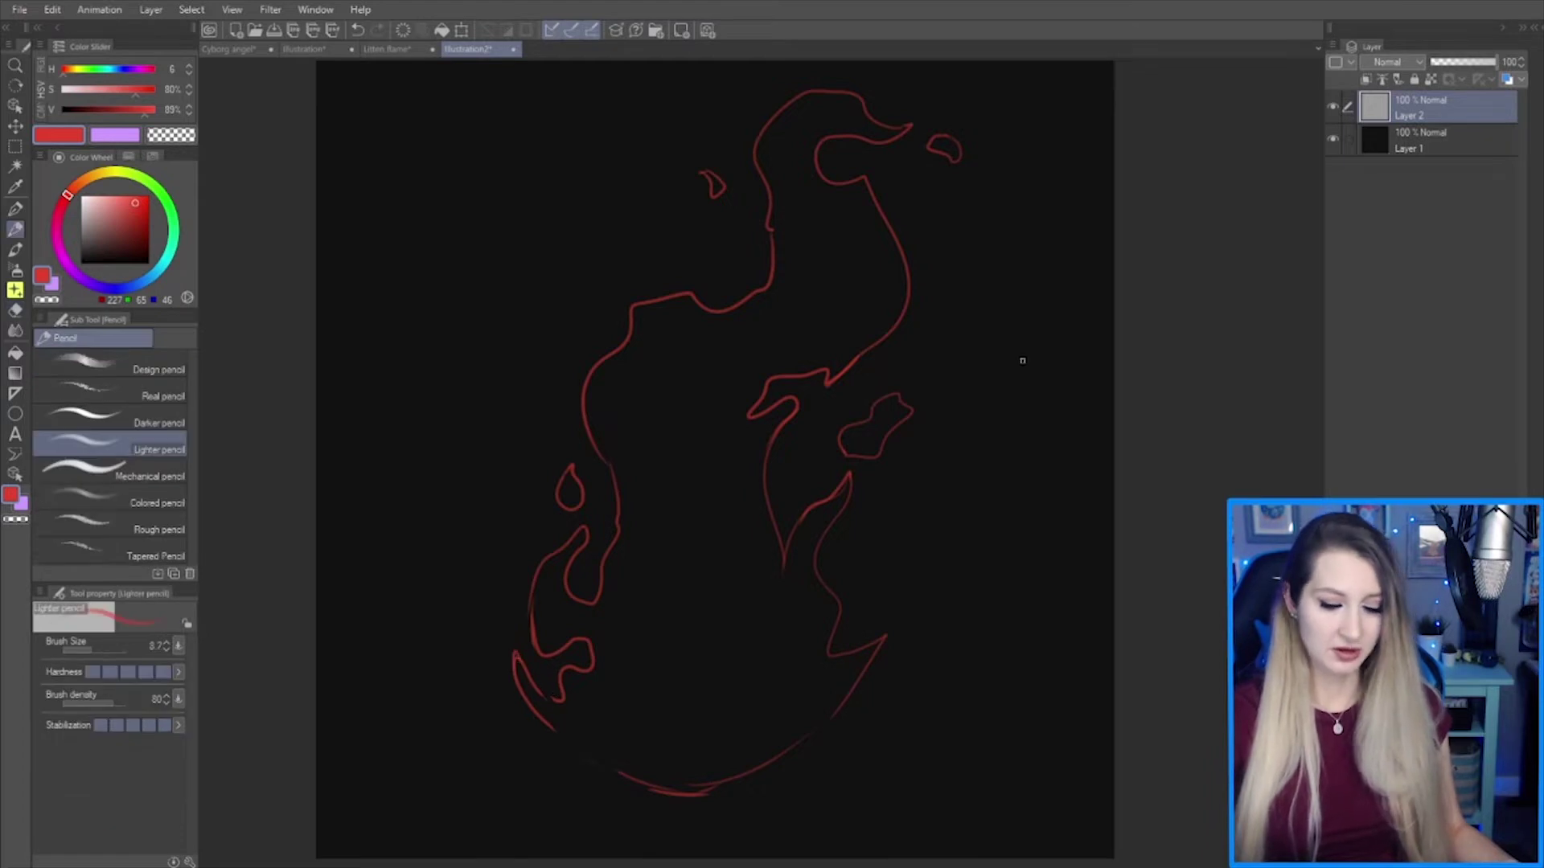
- Sketch a small round-based sample flame to the right of the main flame and undo it
mouse_move(993, 347)
left_mouse_down()
mouse_move(1022, 439)
mouse_move(1059, 363)
mouse_move(1034, 383)
mouse_move(1037, 311)
mouse_move(1010, 371)
mouse_move(1000, 339)
mouse_move(975, 376)
left_mouse_up()
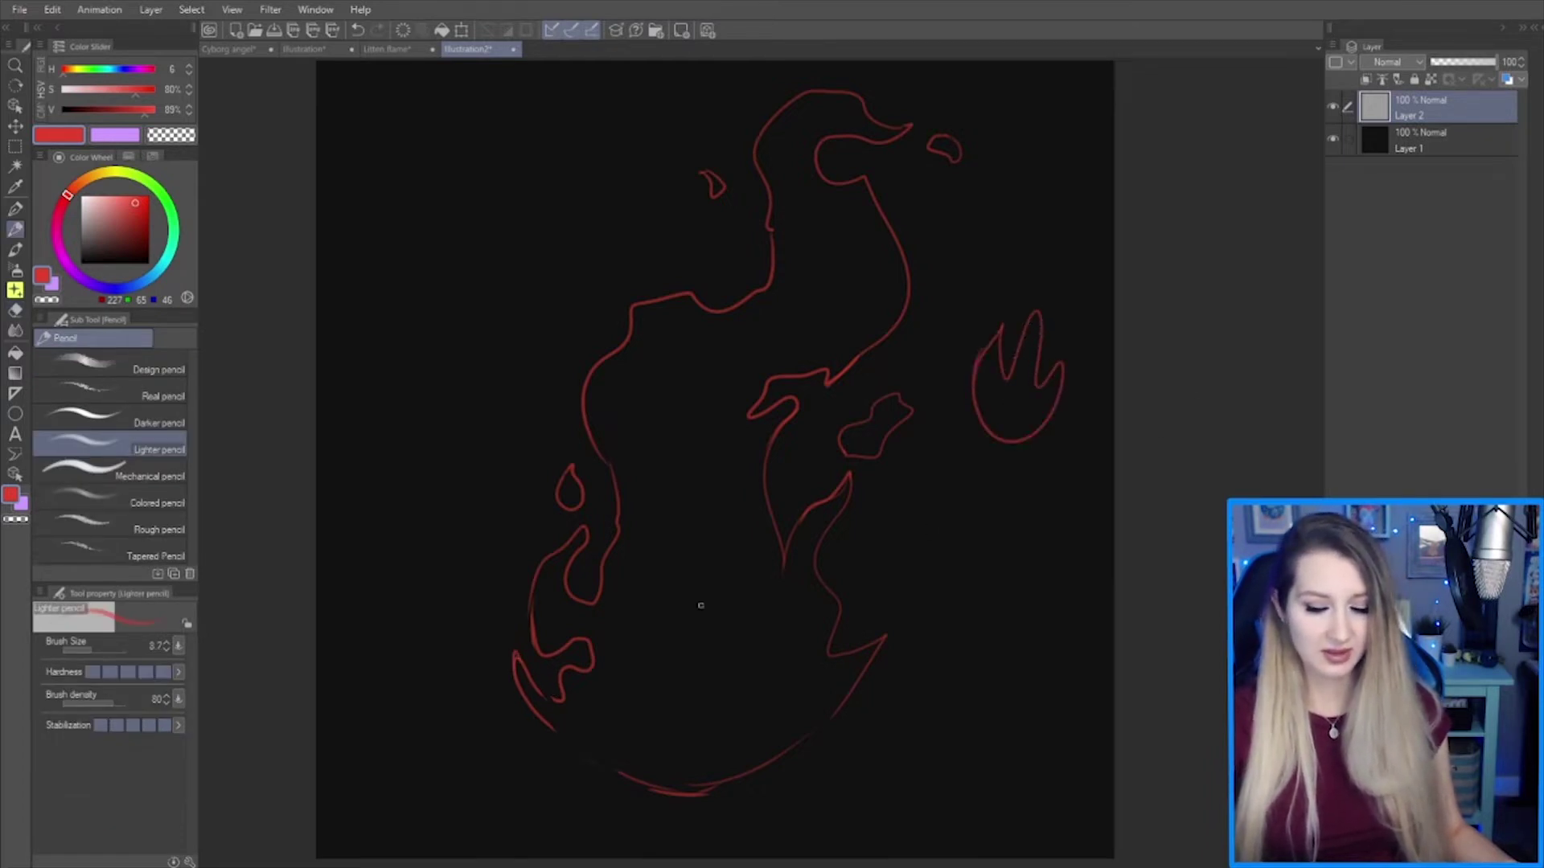
key("ctrl+z")
key("ctrl+z")
- Retrace the flame's rounded base from the lower-left lick across to the right side
mouse_move(552, 725)
left_mouse_down()
mouse_move(636, 780)
mouse_move(714, 792)
mouse_move(792, 752)
mouse_move(828, 710)
left_mouse_up()
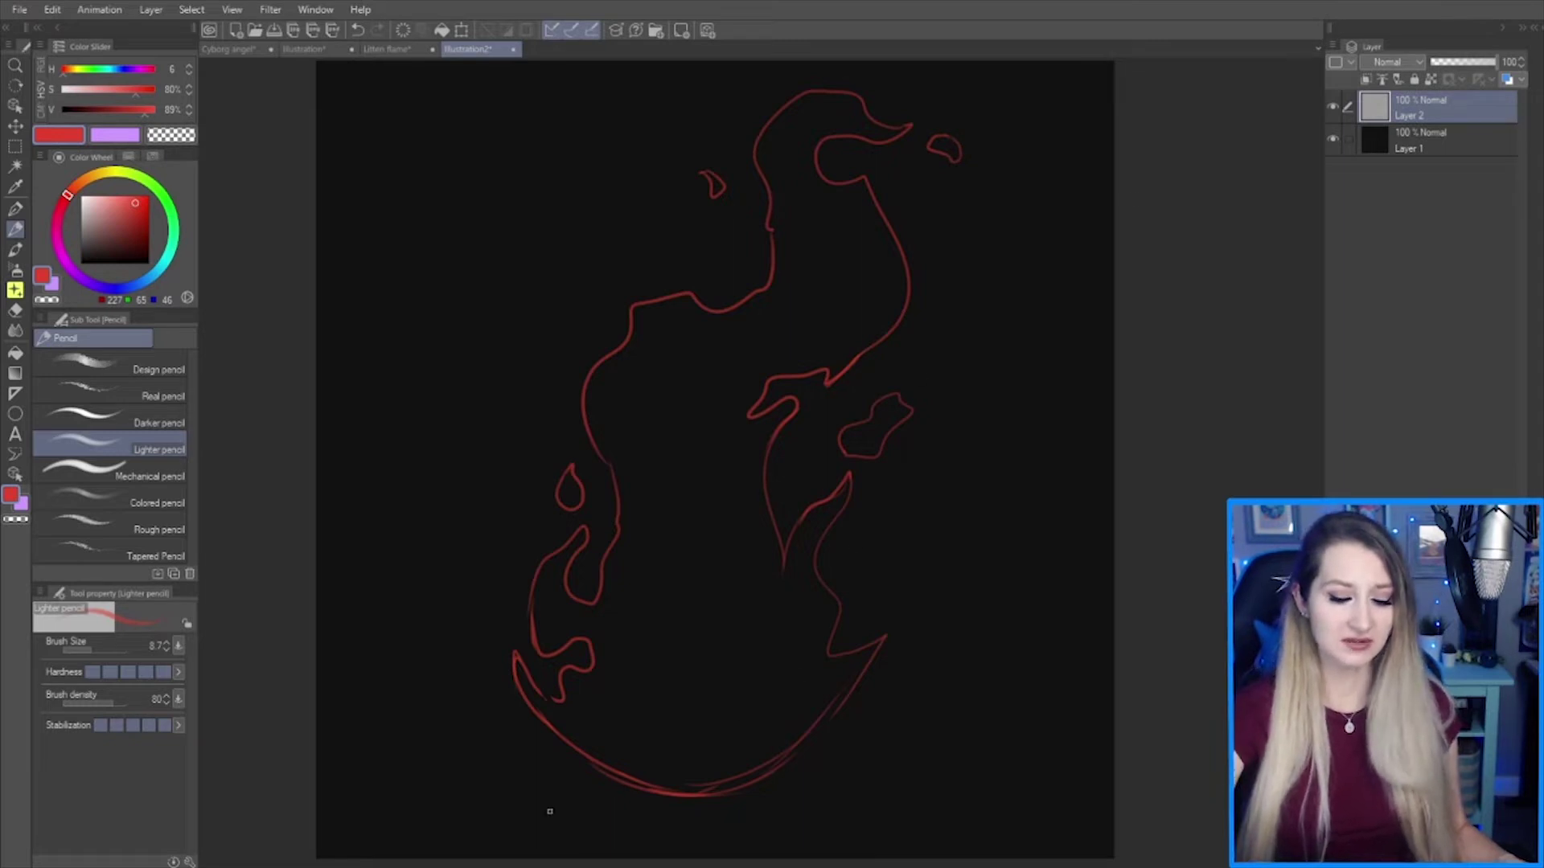
- Draw a tall upward arrow to the right of the flame and undo it
left_click_drag(952, 828, 952, 541)
left_click_drag(935, 593, 981, 573)
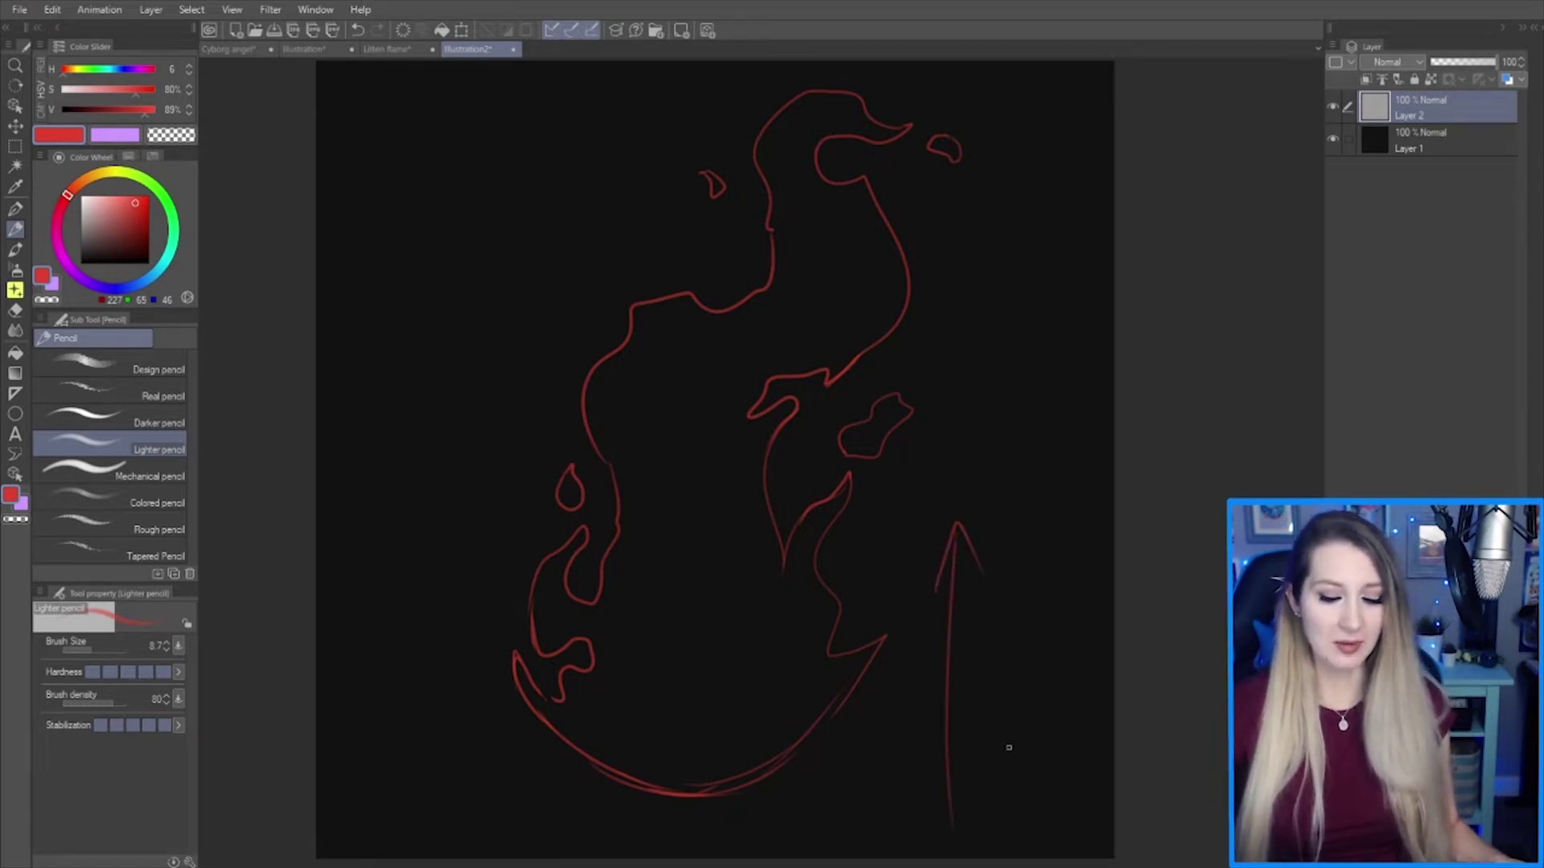
key("ctrl+z")
key("ctrl+z")
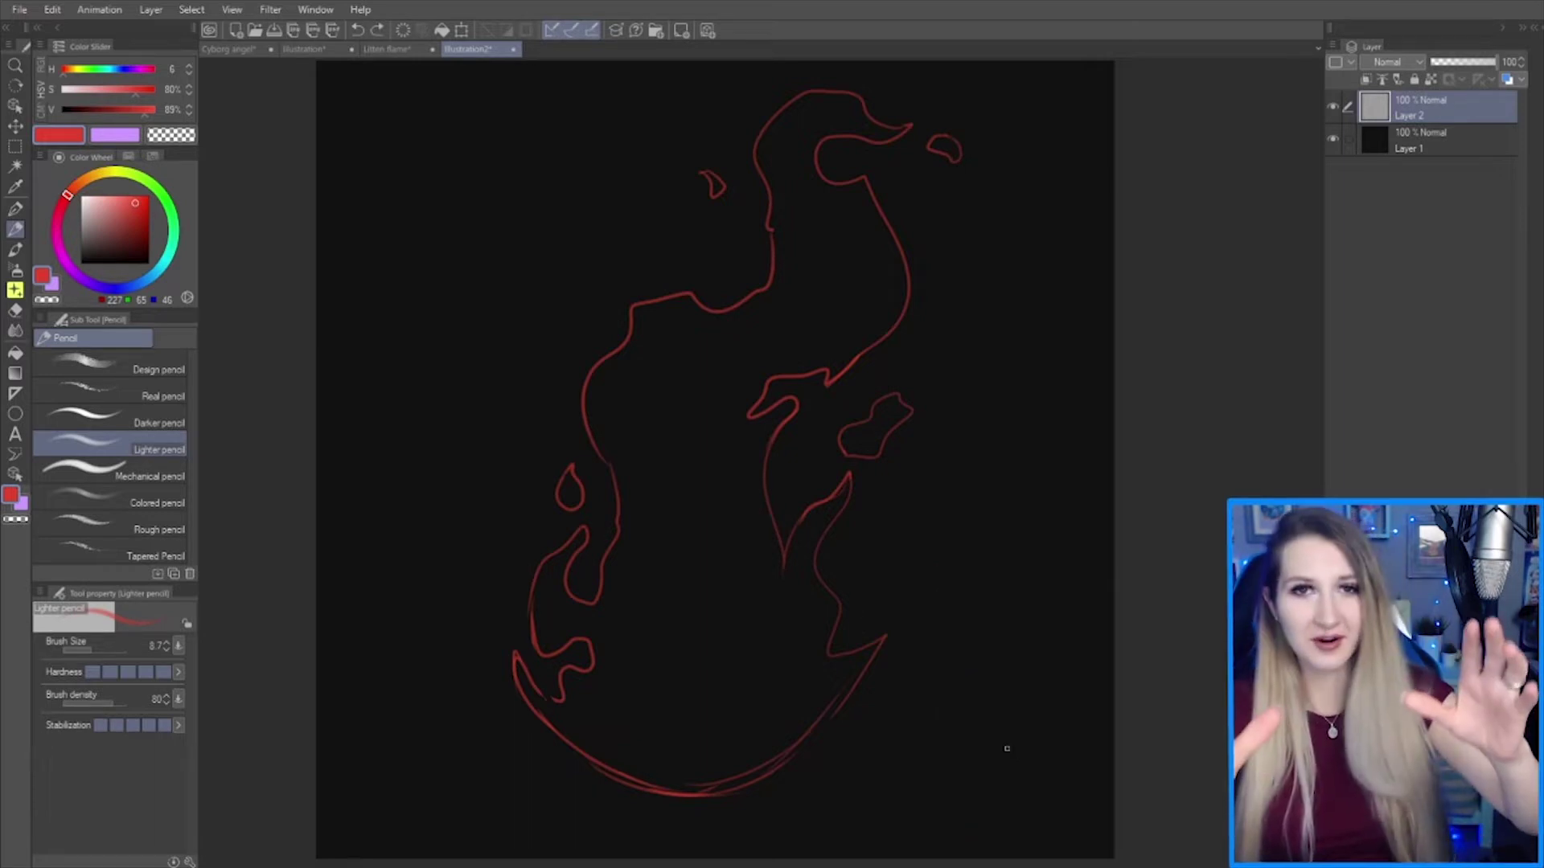
- Sketch overlapping curved loops with small direction arrows beside the flame's upper left edge and undo them
mouse_move(476, 161)
left_mouse_down()
mouse_move(420, 287)
mouse_move(590, 177)
mouse_move(396, 296)
mouse_move(569, 306)
mouse_move(515, 337)
left_mouse_up()
key("ctrl+z")
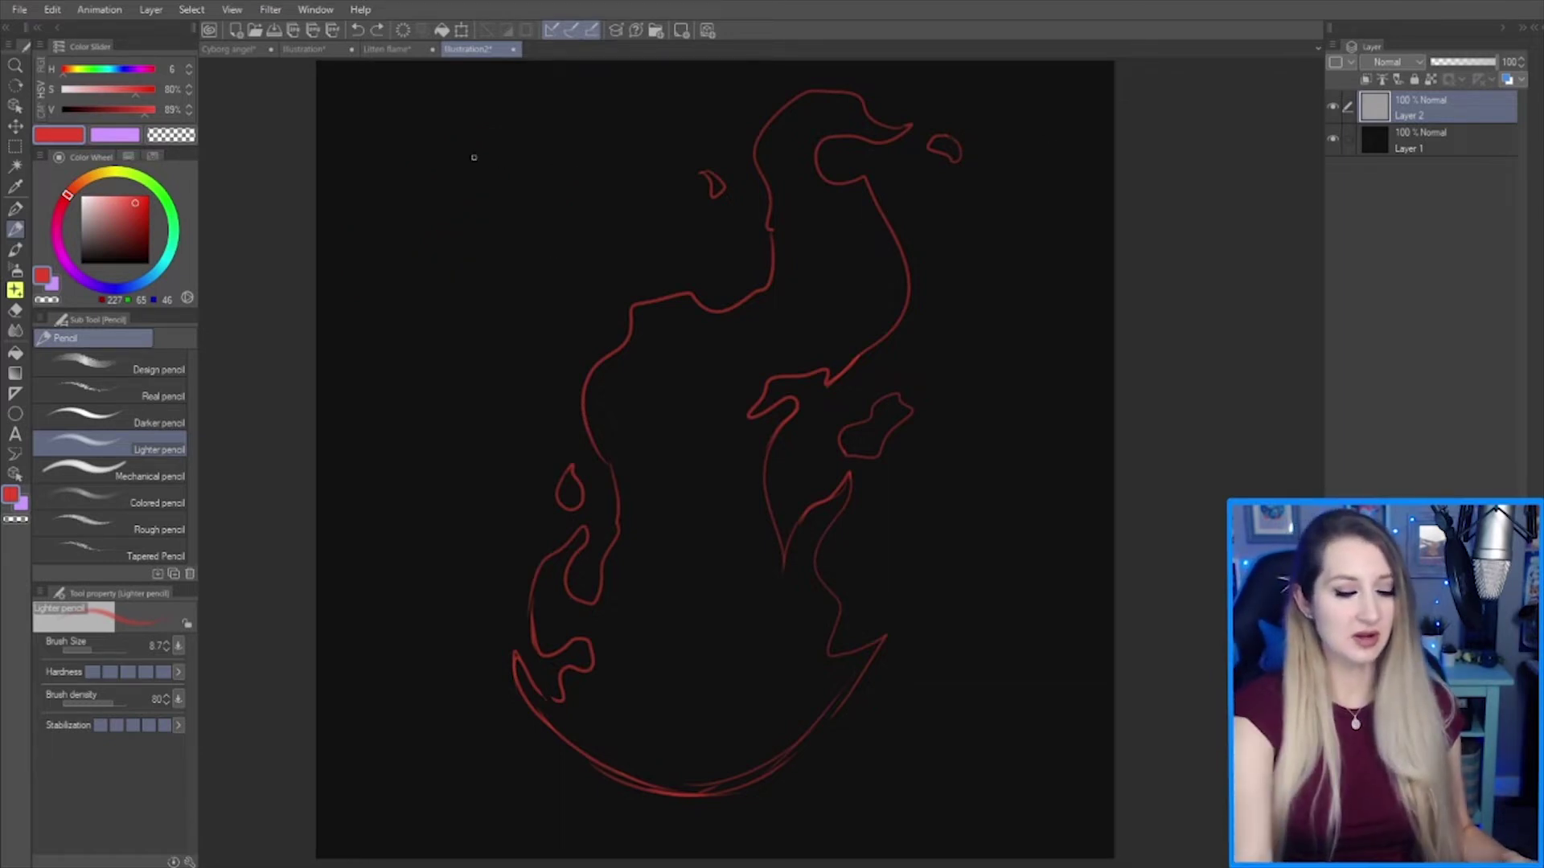
mouse_move(474, 156)
left_mouse_down()
mouse_move(494, 323)
mouse_move(446, 316)
mouse_move(575, 222)
mouse_move(531, 211)
mouse_move(507, 231)
mouse_move(499, 374)
left_mouse_up()
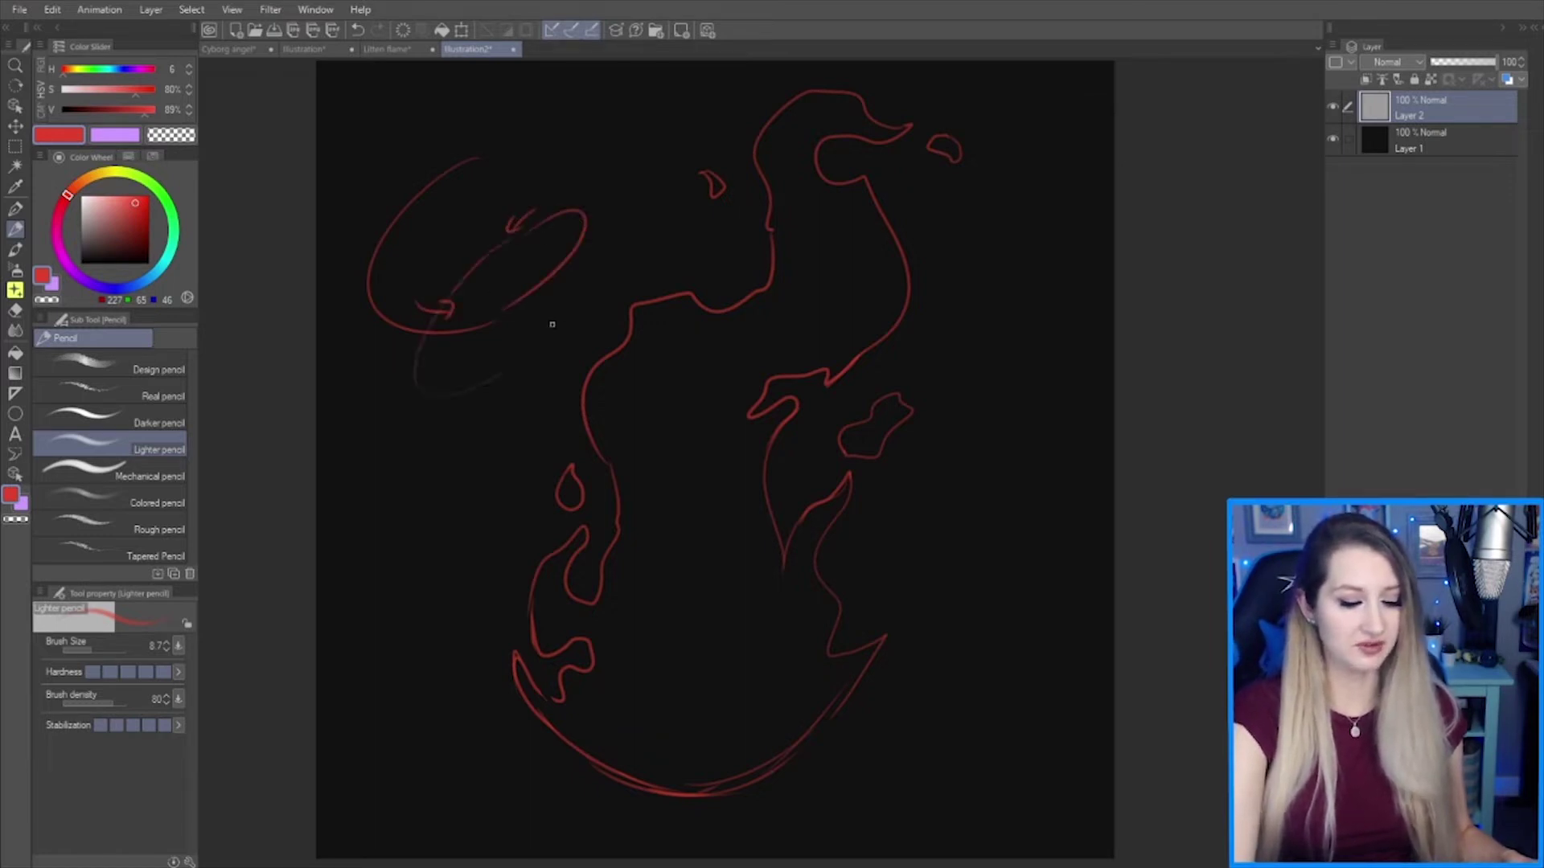
left_click_drag(611, 261, 560, 325)
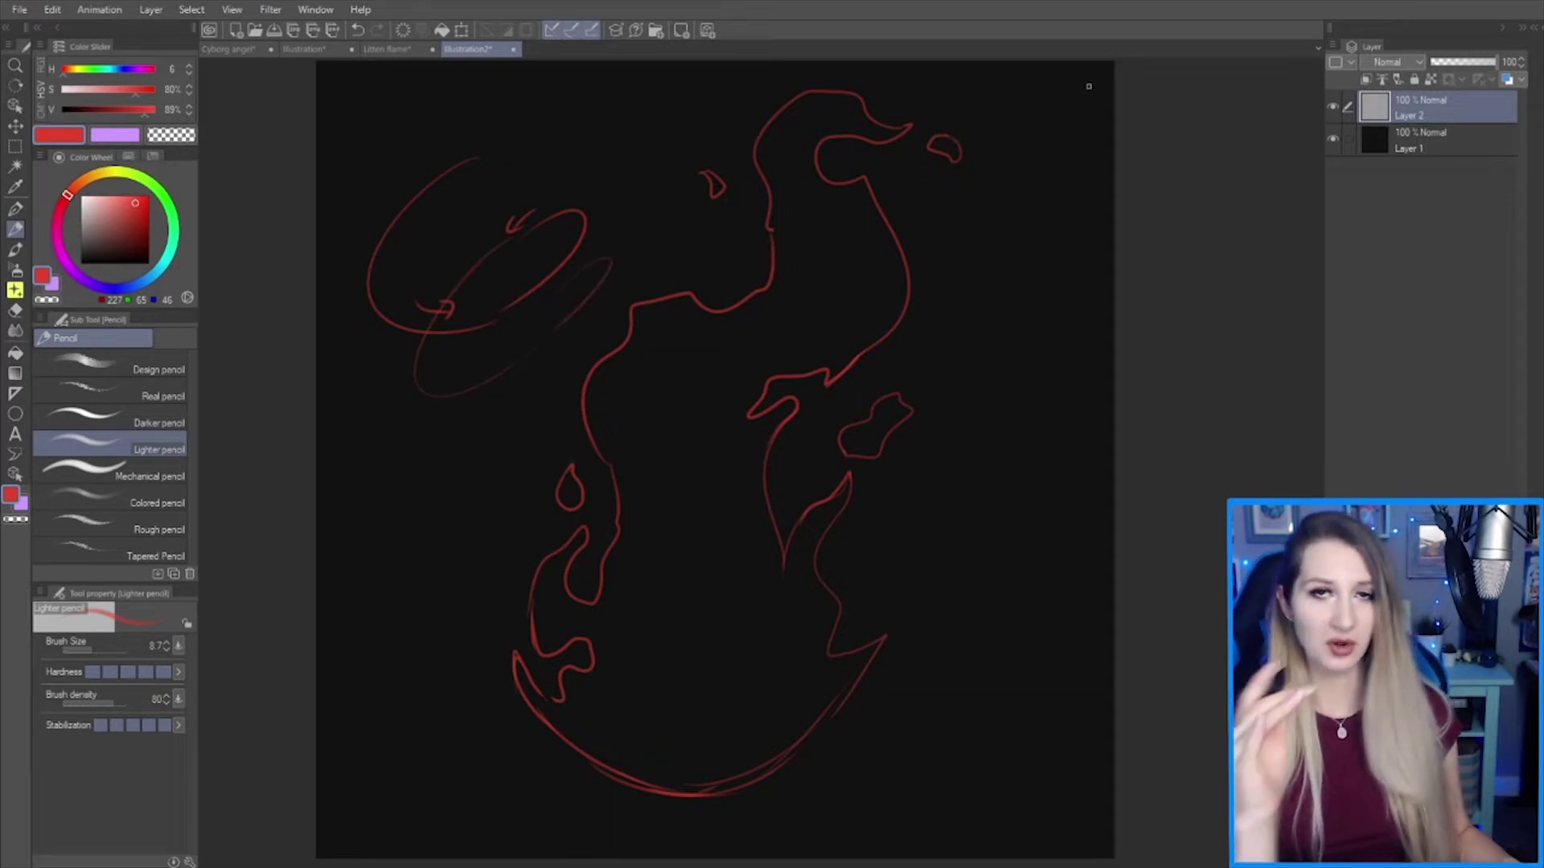
key("ctrl+z")
key("ctrl+z")
key("ctrl+z")
key("ctrl+z")
key("ctrl+z")
key("ctrl+z")
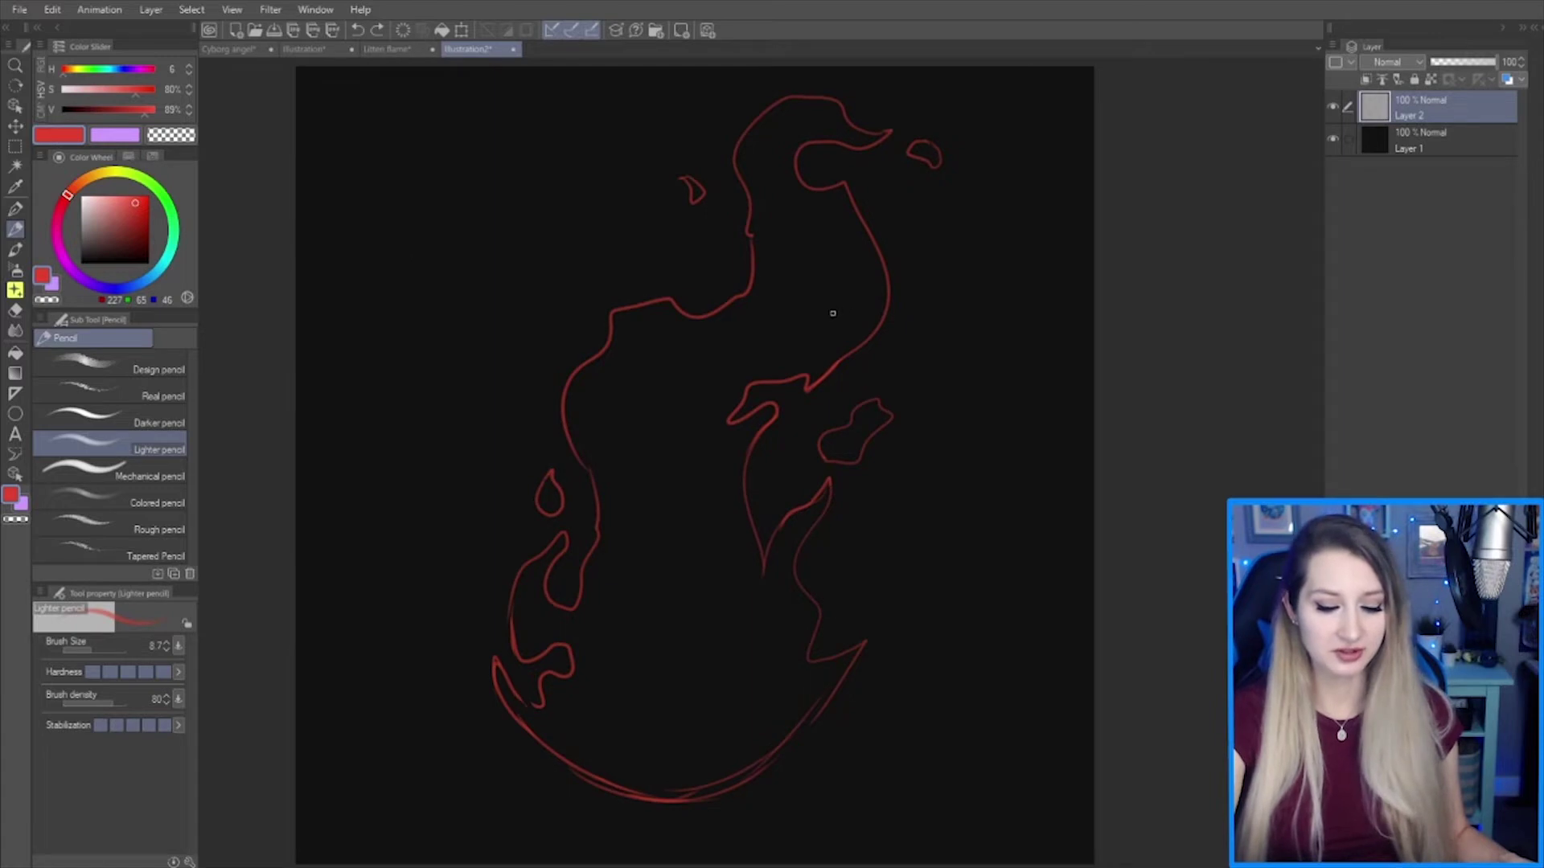
- Draw three small uneven holes inside the flame, at its upper-right bend, left bulge and lower-right side, and add a new raster layer
mouse_move(835, 314)
left_mouse_down()
mouse_move(814, 346)
mouse_move(867, 306)
mouse_move(849, 304)
left_mouse_up()
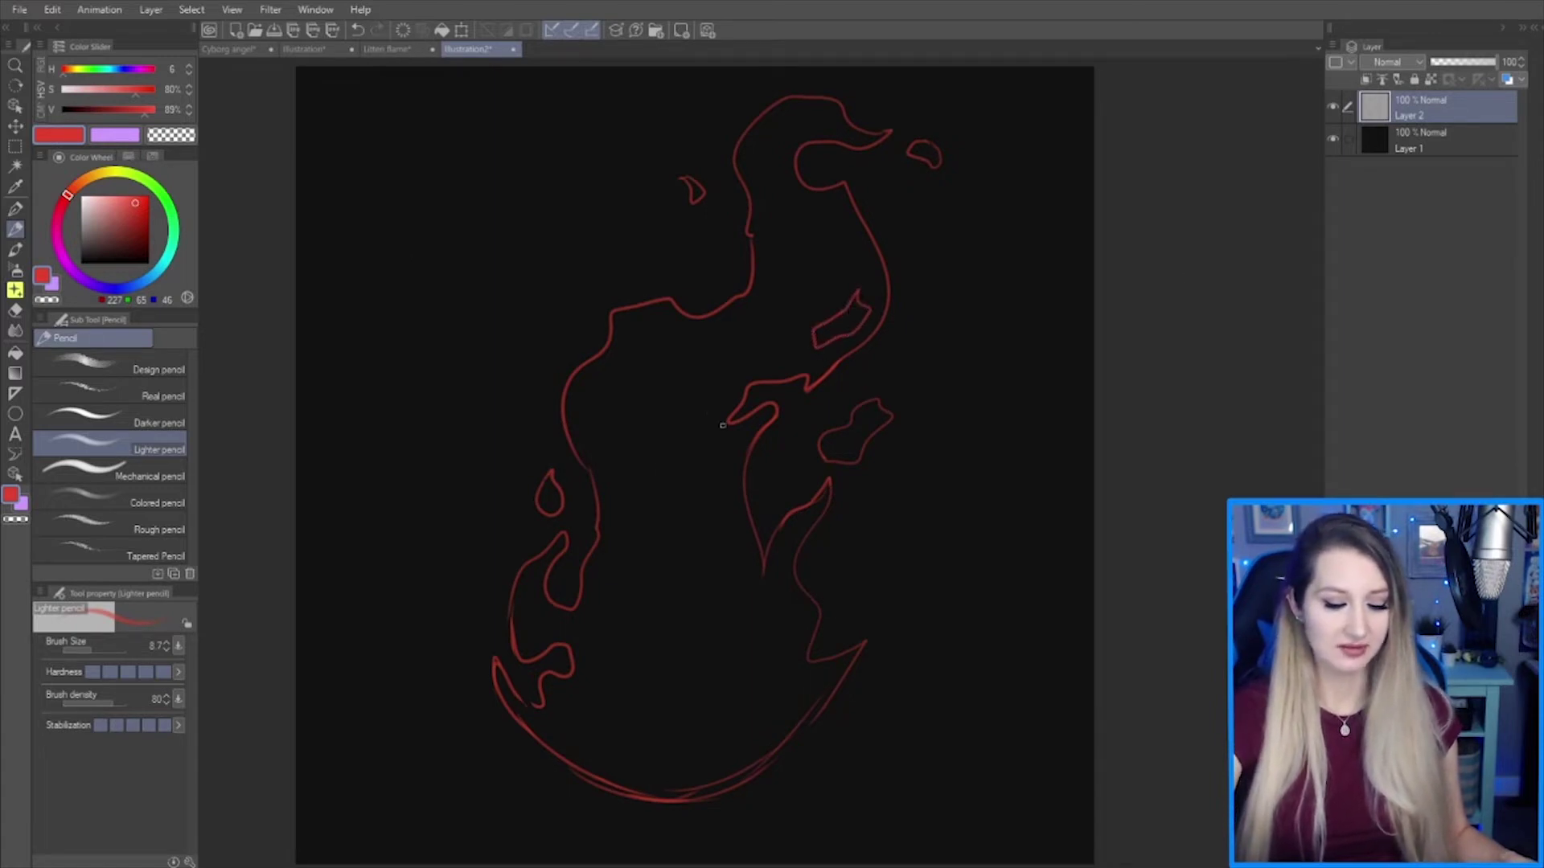
mouse_move(604, 413)
left_mouse_down()
mouse_move(602, 387)
mouse_move(624, 434)
mouse_move(601, 416)
left_mouse_up()
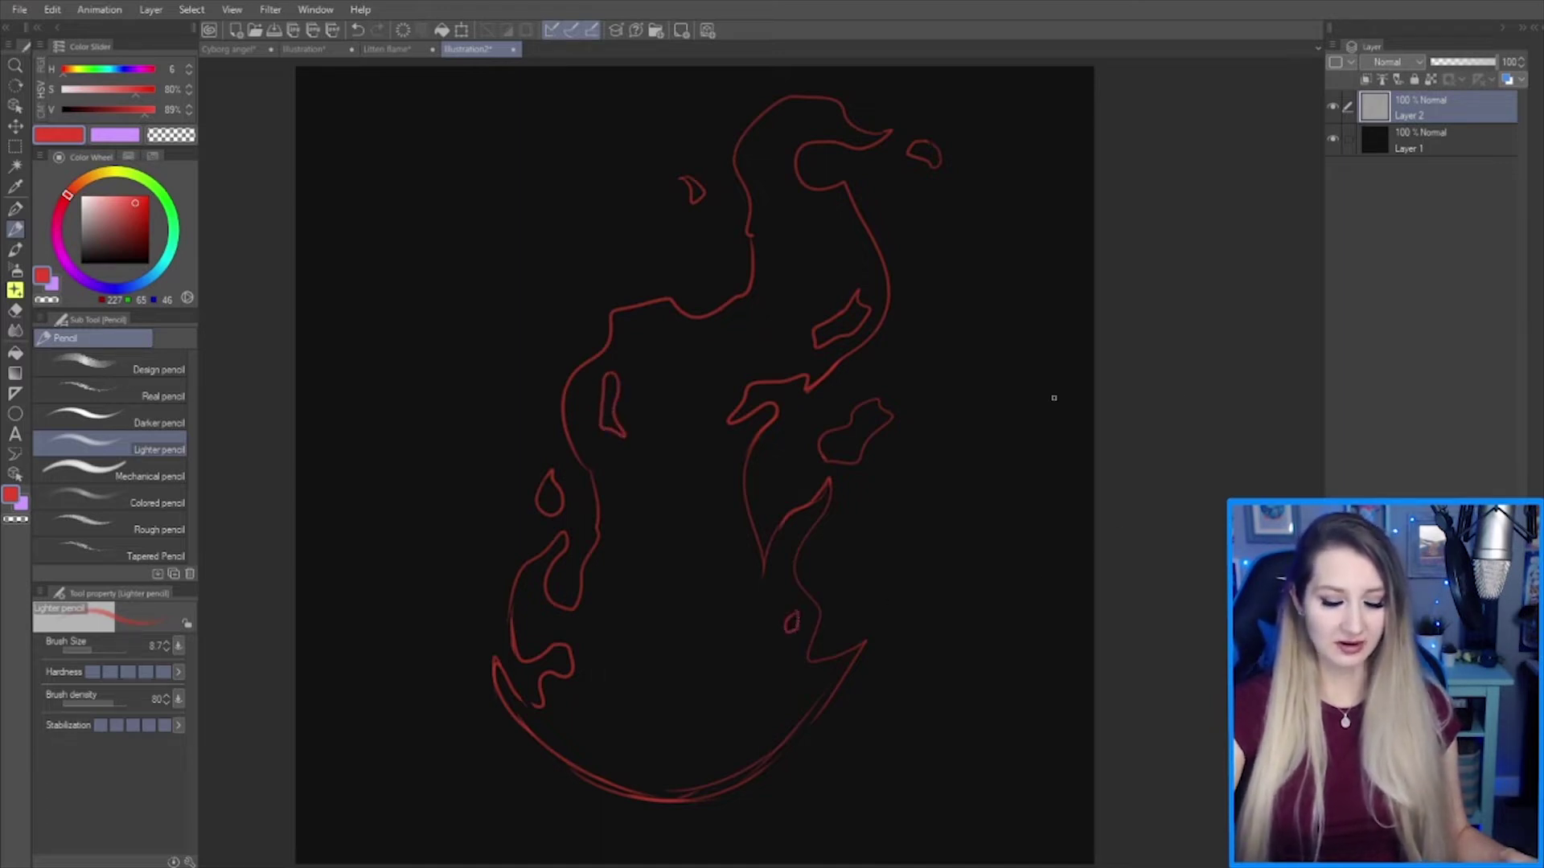
key("ctrl+shift+n")
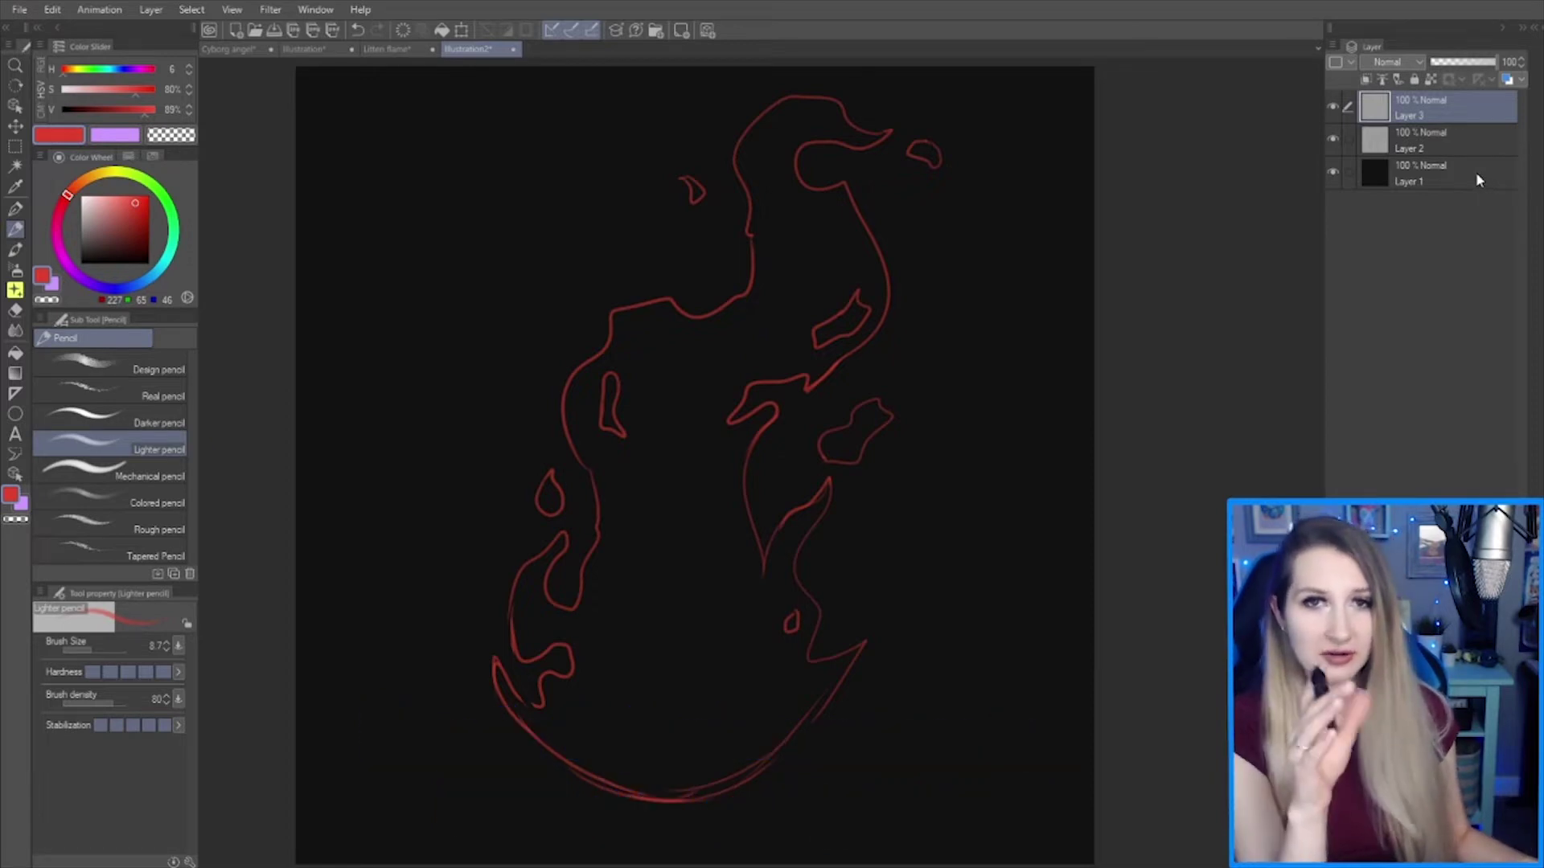
- Try vertical Opaque watercolor strokes through the middle of the flame and undo them
key("p")
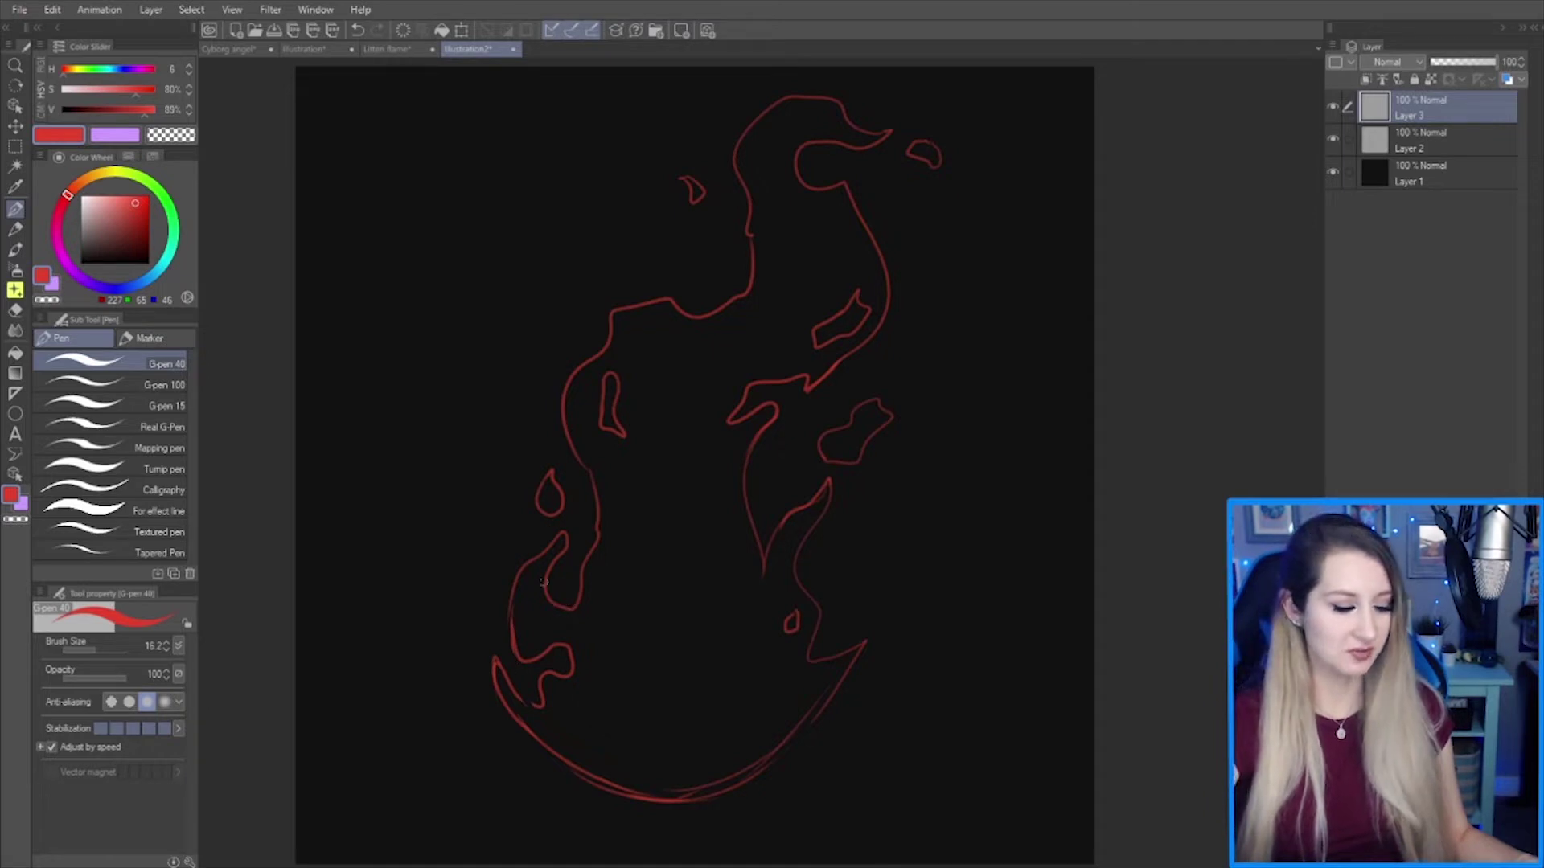
key("b")
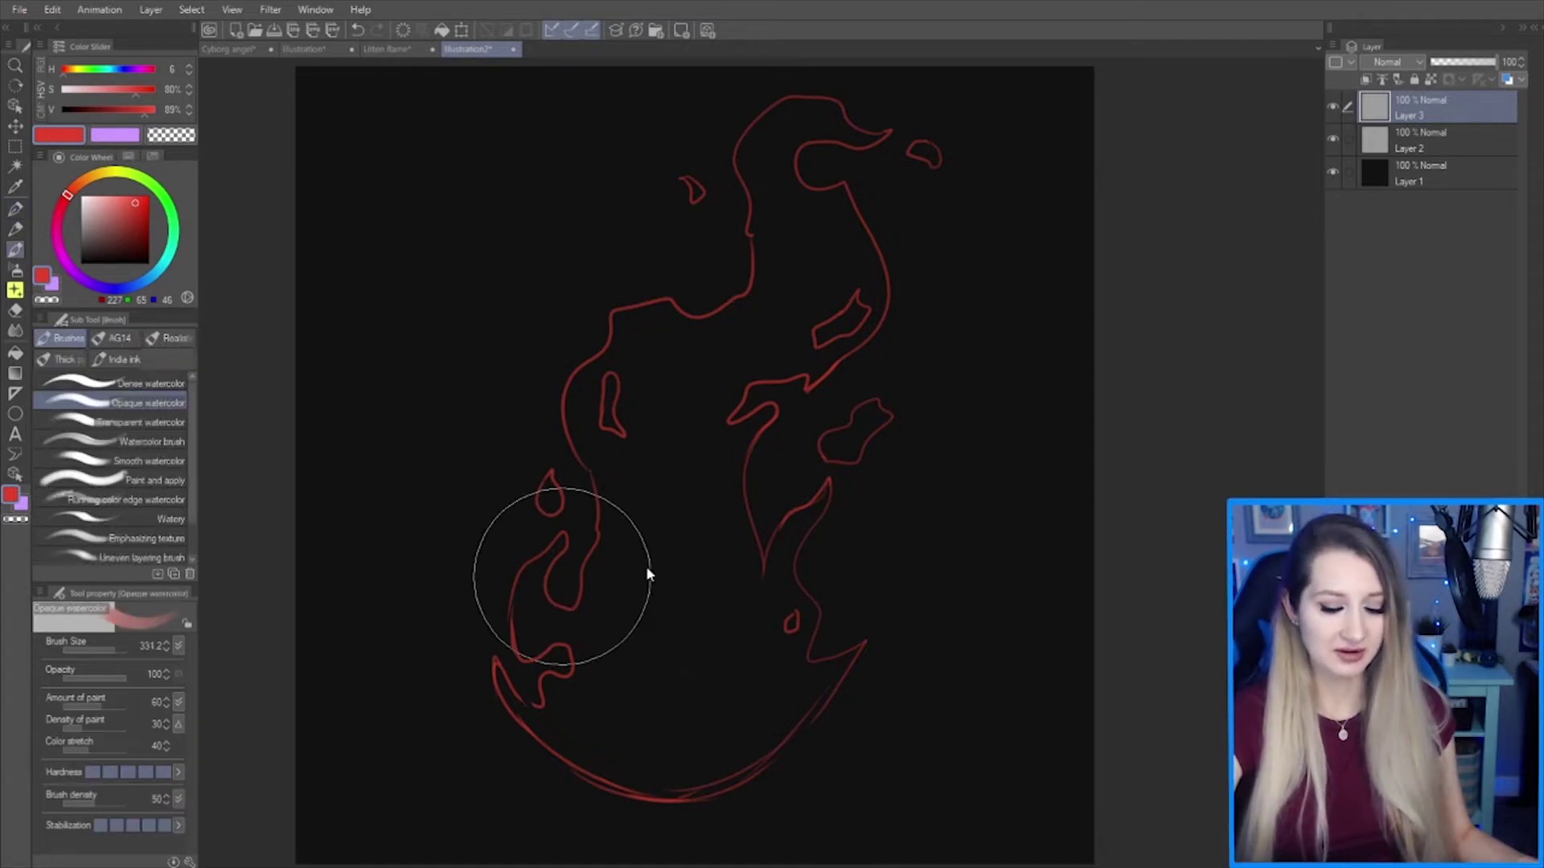
left_click_drag(679, 495, 679, 644)
mouse_move(720, 471)
left_mouse_down()
mouse_move(689, 593)
mouse_move(699, 650)
left_mouse_up()
left_click_drag(721, 435, 722, 643)
key("ctrl+z")
key("ctrl+z")
key("ctrl+z")
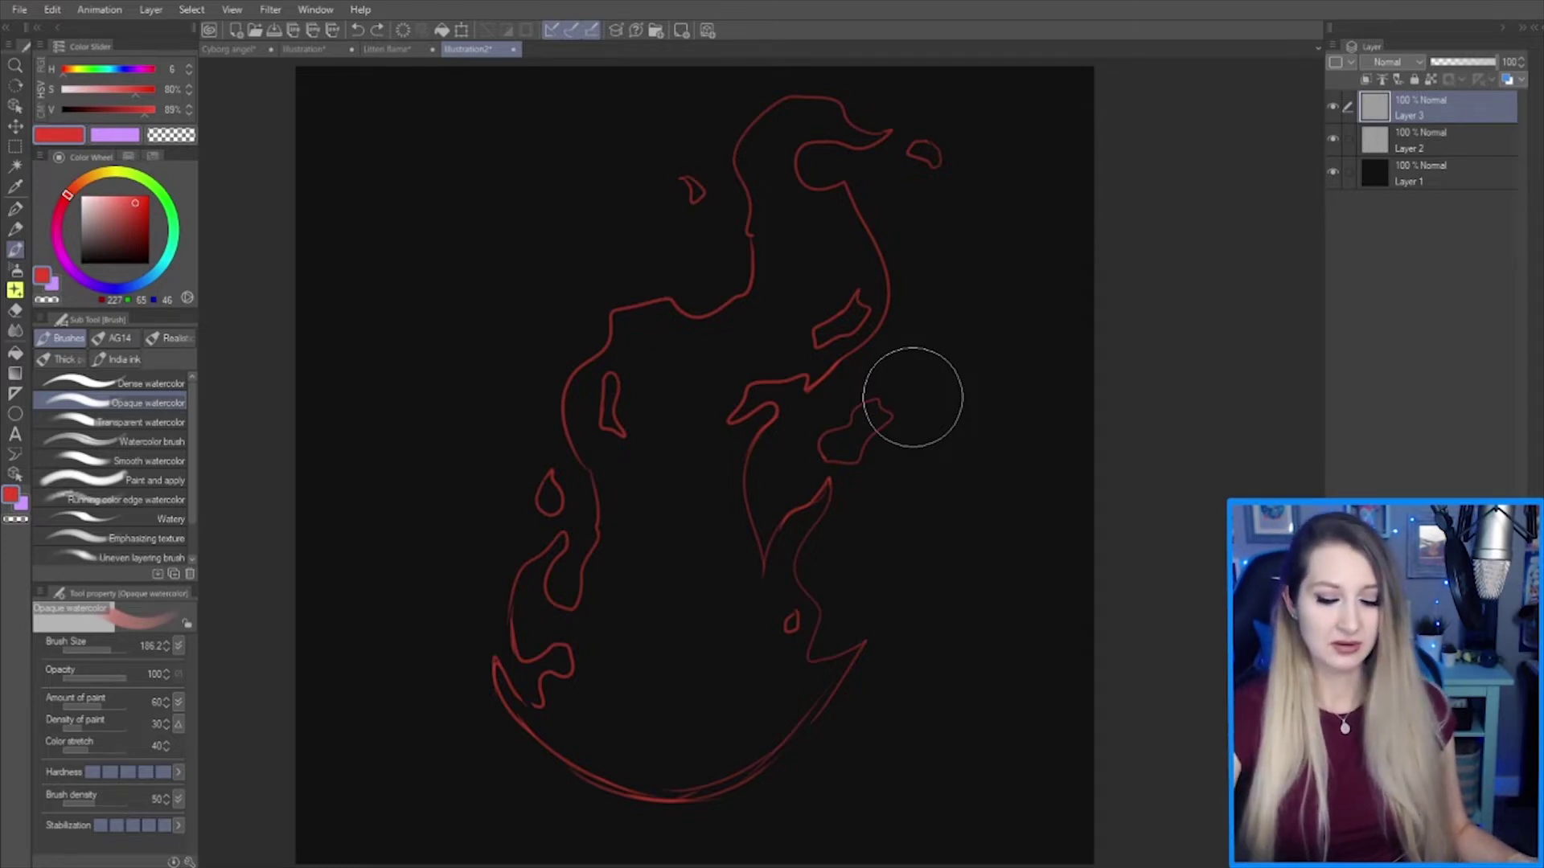
- Darken the drawing colour to a deep red of H 6, S 95, V 66, testing it with thick G-pen strokes and undoing them
key("p")
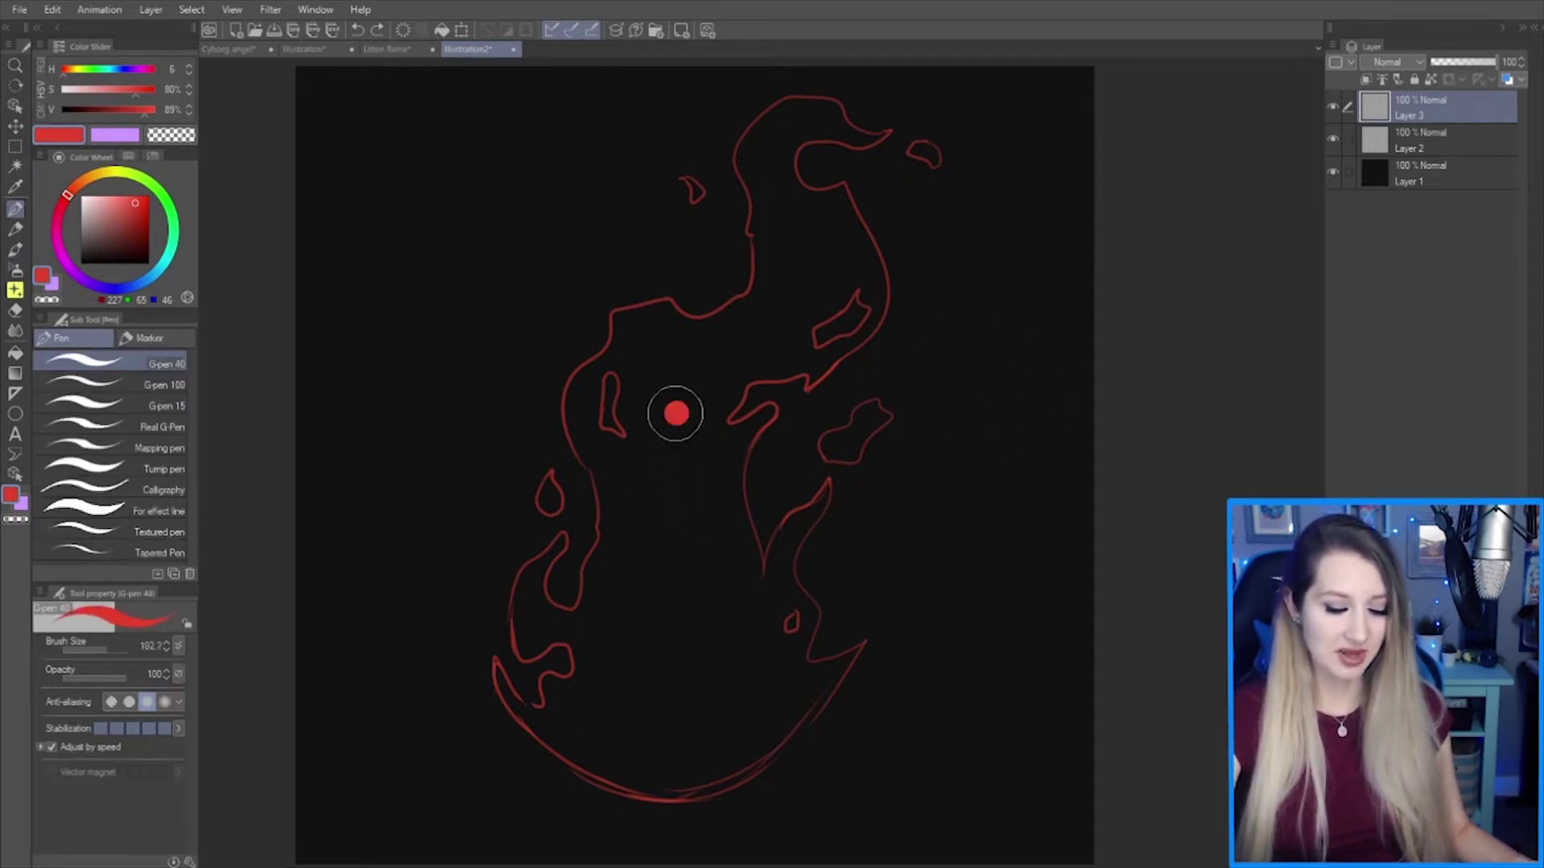
left_click_drag(676, 413, 674, 724)
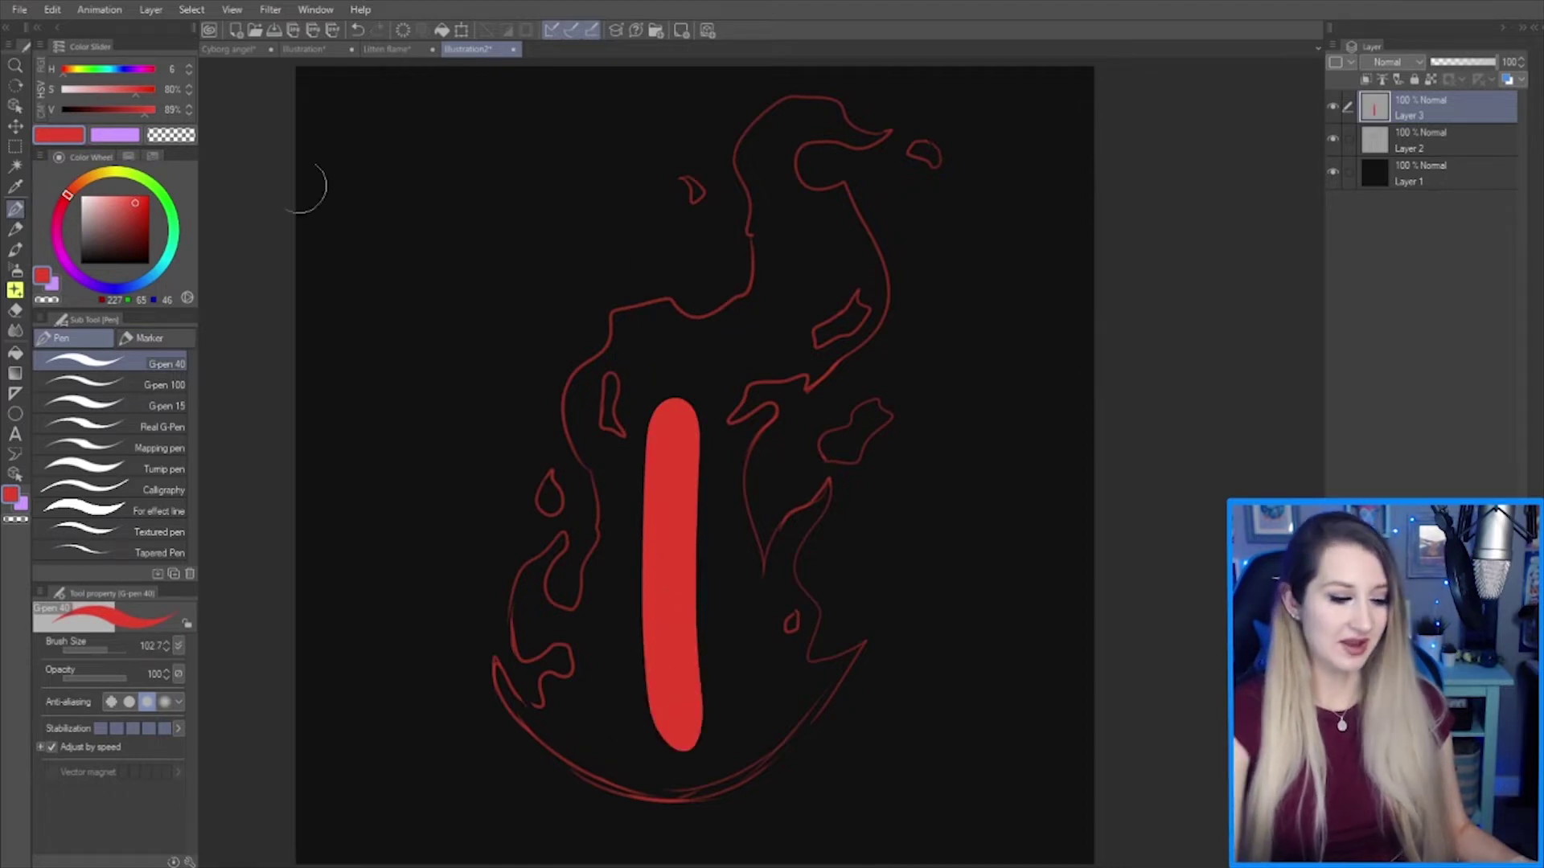
left_click_drag(139, 95, 124, 114)
key("ctrl+z")
mouse_move(673, 420)
left_mouse_down()
mouse_move(659, 603)
mouse_move(678, 703)
left_mouse_up()
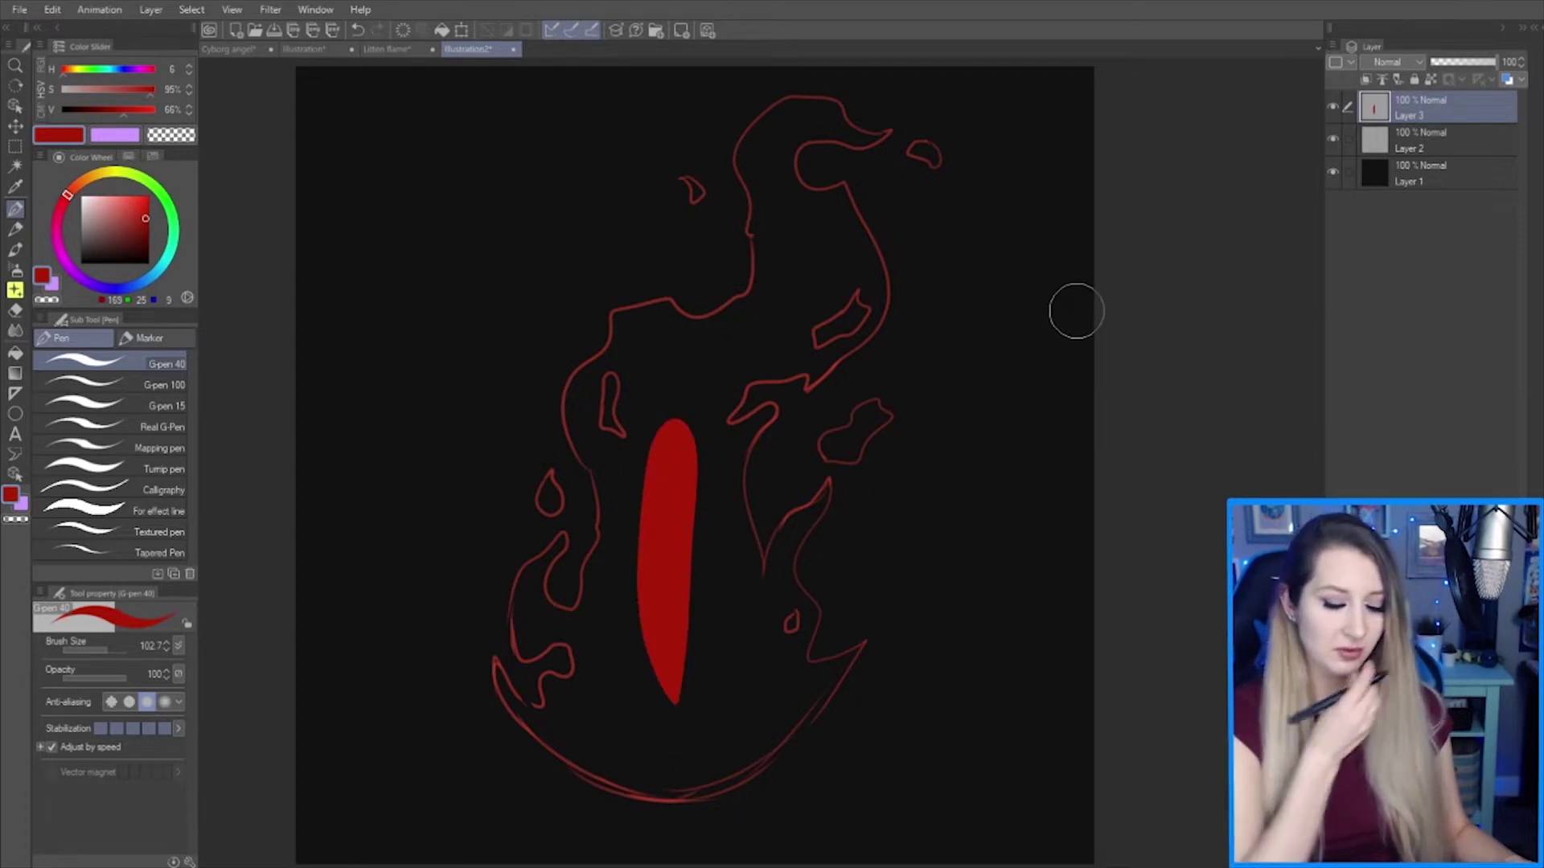
key("ctrl+z")
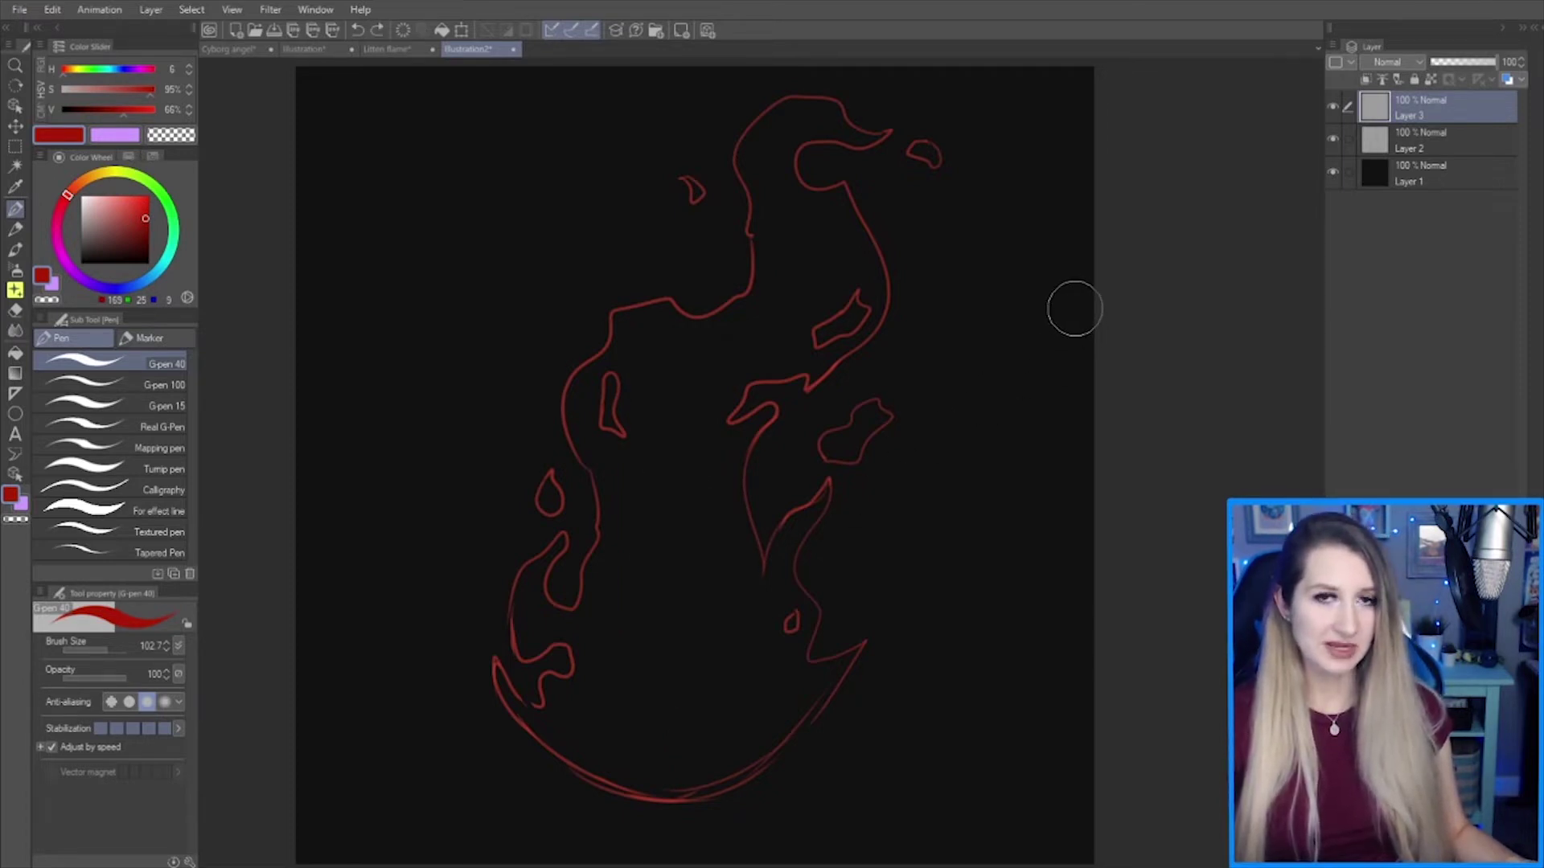
- Trace the flame's outline and its detached sparks with the Lasso as one combined selection
key("m")
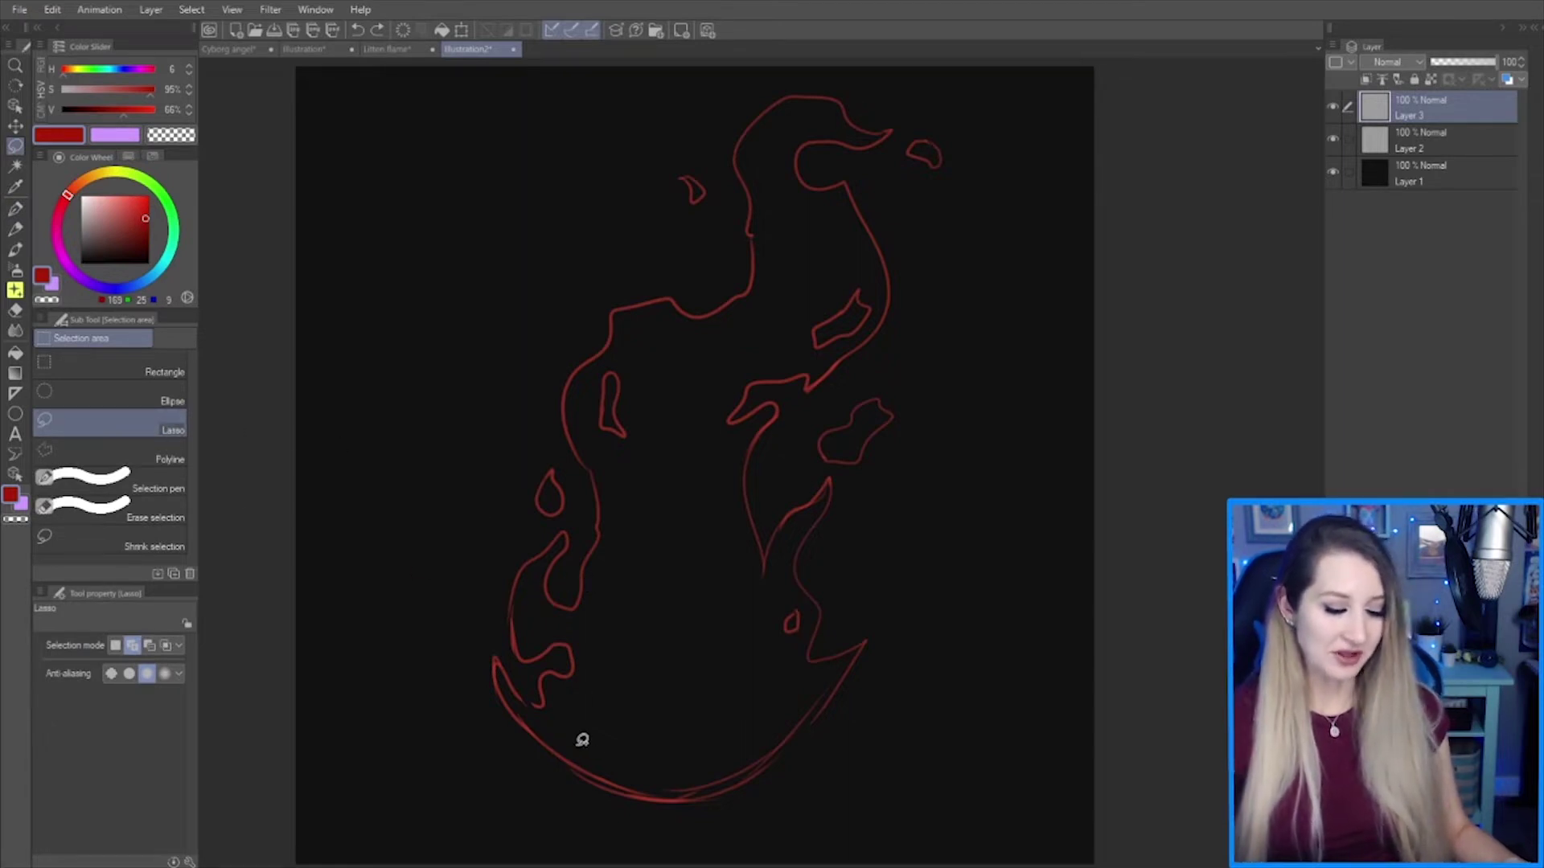
mouse_move(598, 777)
left_mouse_down()
mouse_move(505, 697)
mouse_move(494, 655)
mouse_move(533, 700)
mouse_move(547, 667)
mouse_move(575, 668)
mouse_move(577, 640)
mouse_move(518, 649)
mouse_move(541, 556)
mouse_move(572, 529)
mouse_move(561, 597)
mouse_move(602, 539)
mouse_move(573, 379)
mouse_move(609, 316)
mouse_move(672, 291)
mouse_move(685, 319)
mouse_move(757, 271)
mouse_move(761, 185)
mouse_move(743, 156)
mouse_move(808, 88)
mouse_move(867, 126)
mouse_move(903, 119)
mouse_move(801, 160)
mouse_move(854, 194)
mouse_move(892, 296)
mouse_move(829, 370)
mouse_move(763, 374)
mouse_move(728, 410)
mouse_move(772, 417)
mouse_move(763, 555)
mouse_move(831, 469)
mouse_move(799, 587)
mouse_move(836, 644)
mouse_move(862, 645)
mouse_move(664, 792)
left_mouse_up()
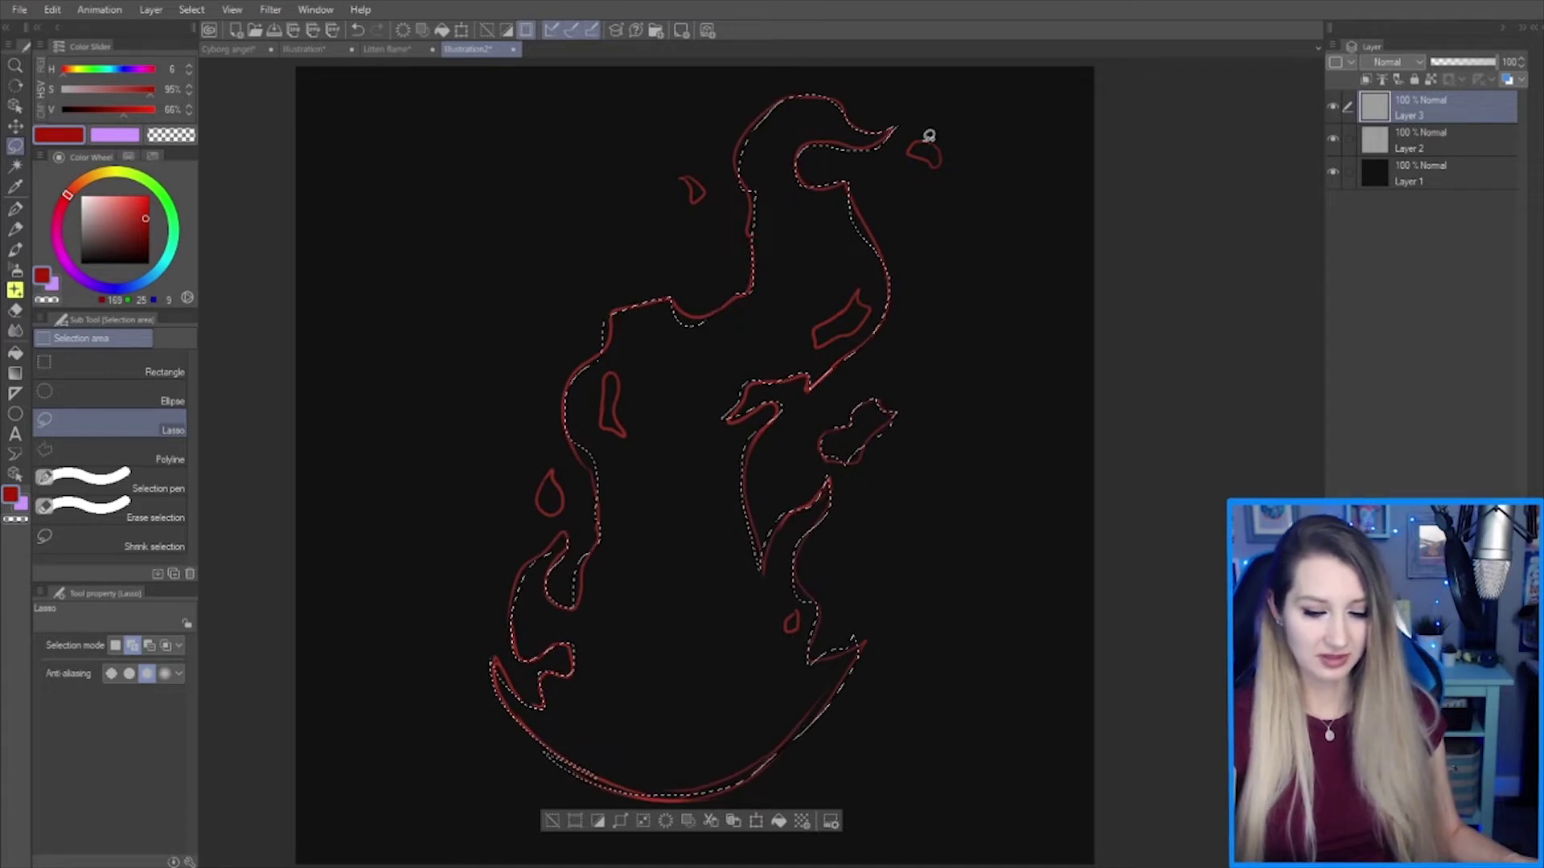
left_click_drag(920, 150, 927, 139)
mouse_move(699, 174)
left_mouse_down()
mouse_move(693, 202)
mouse_move(699, 174)
left_mouse_up()
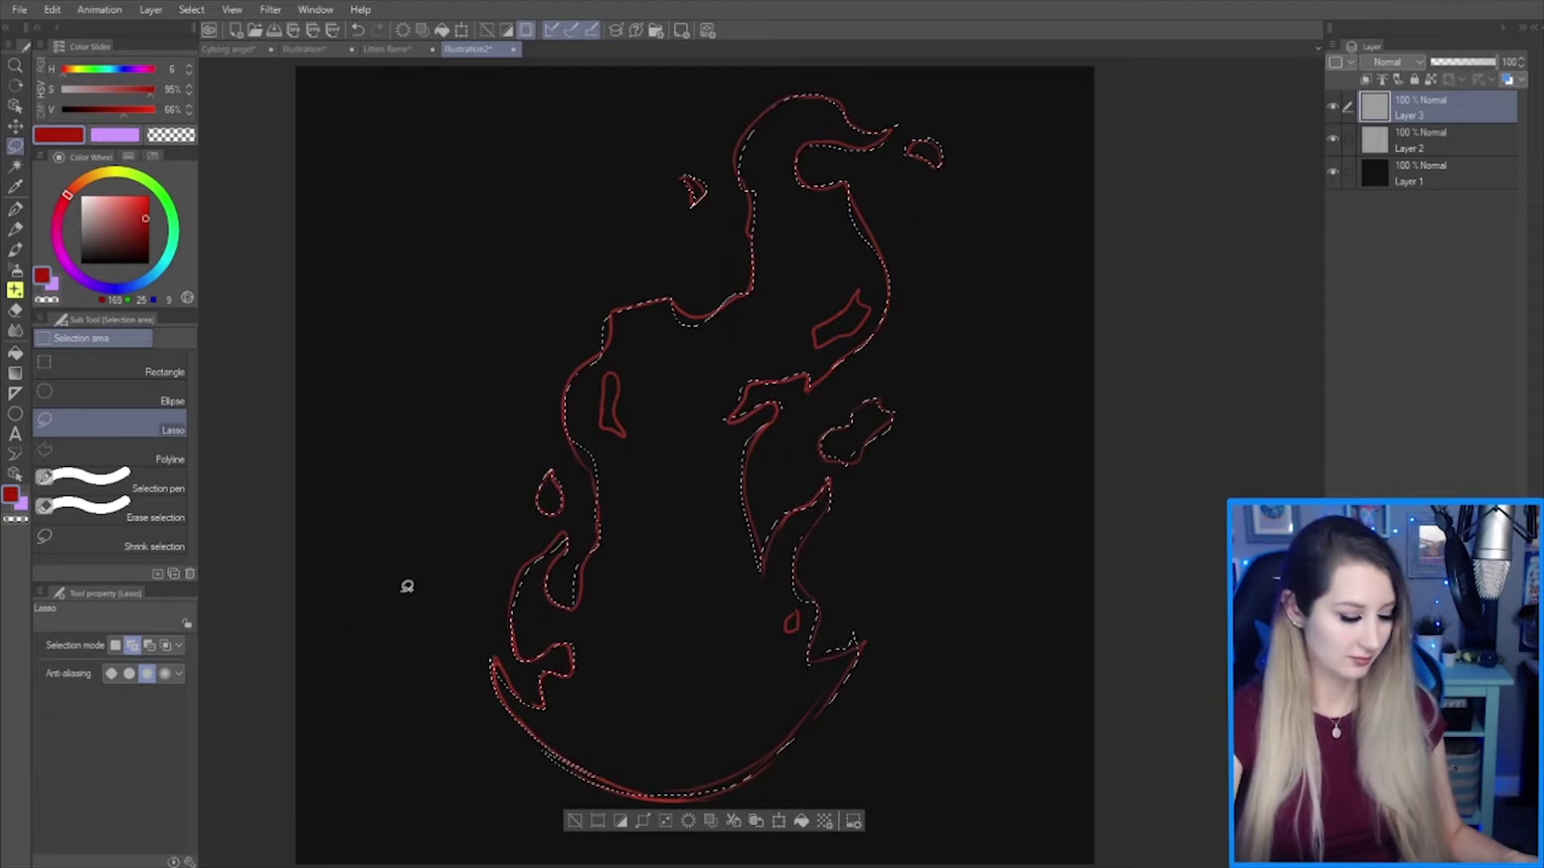
- Subtract the three small inner holes from the flame selection with the Lasso
left_click(150, 645)
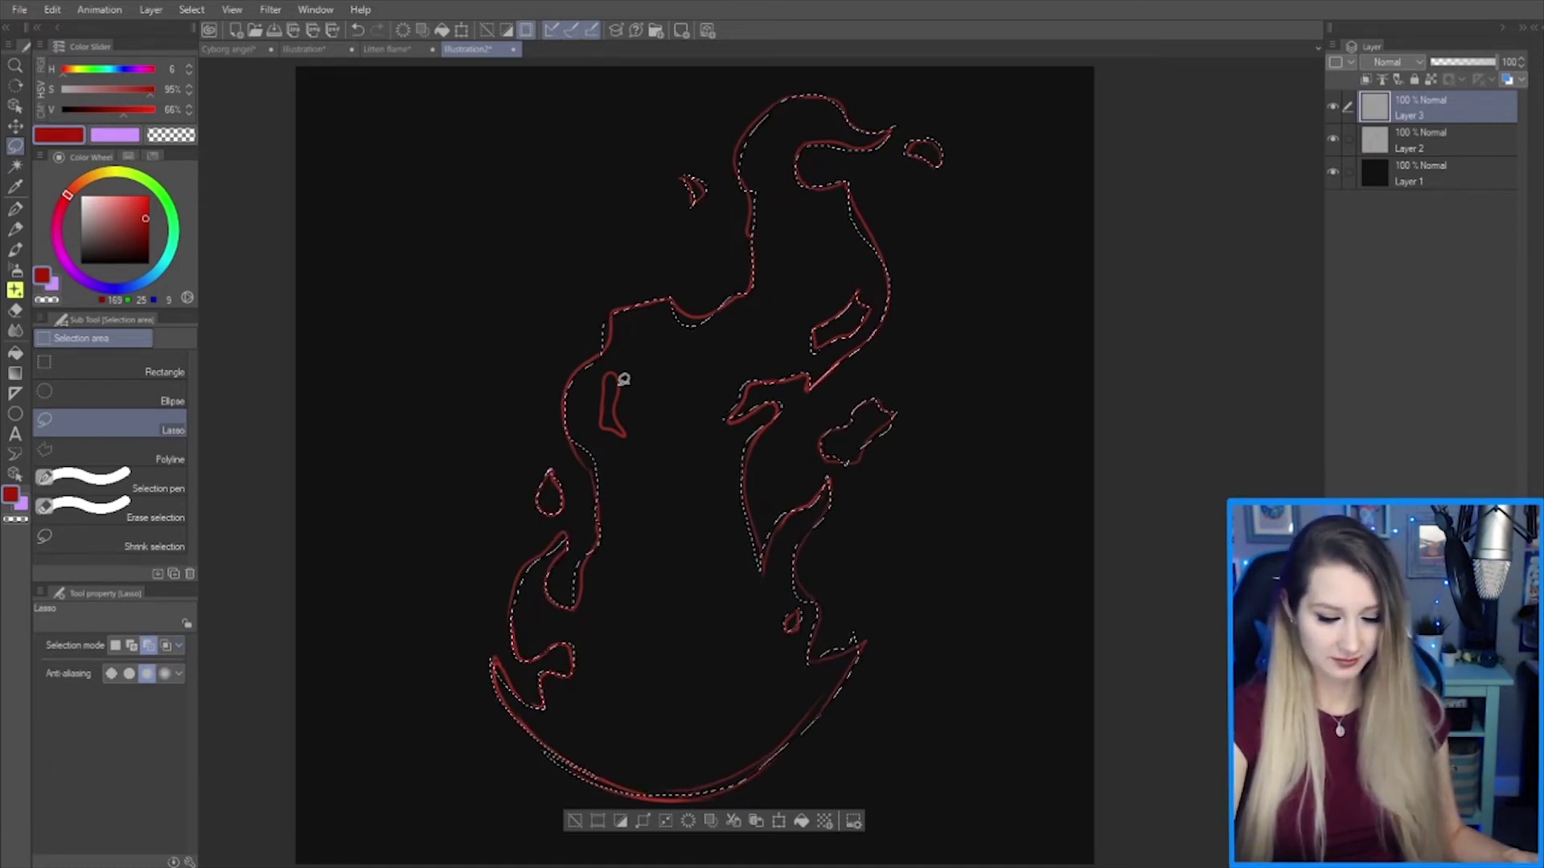
left_click_drag(621, 410, 627, 435)
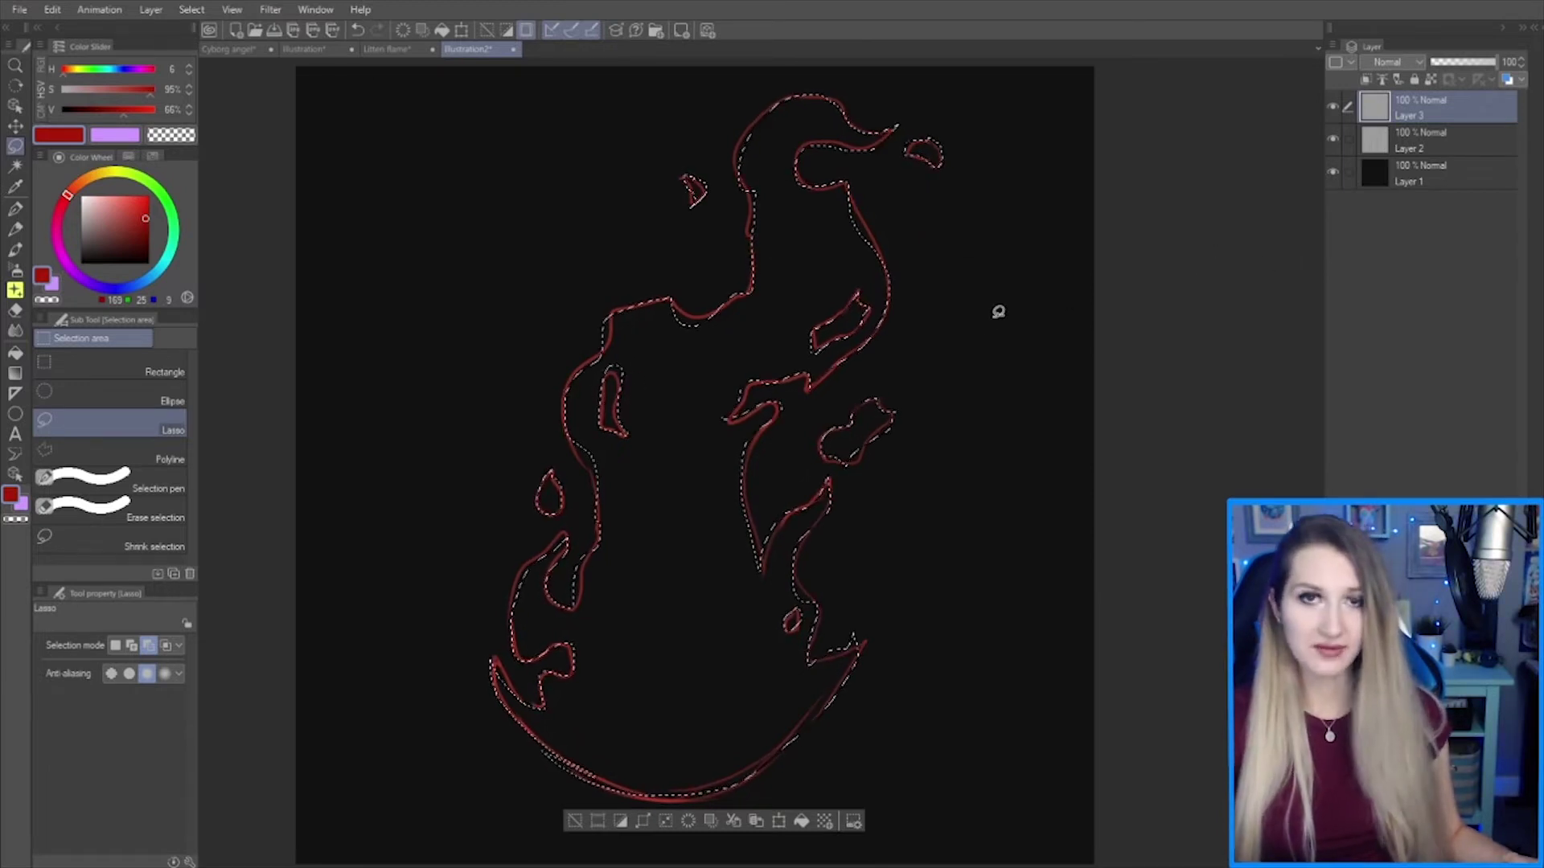
- Fill the selected flame and sparks with deep red on the new layer and clear the selection
key("g")
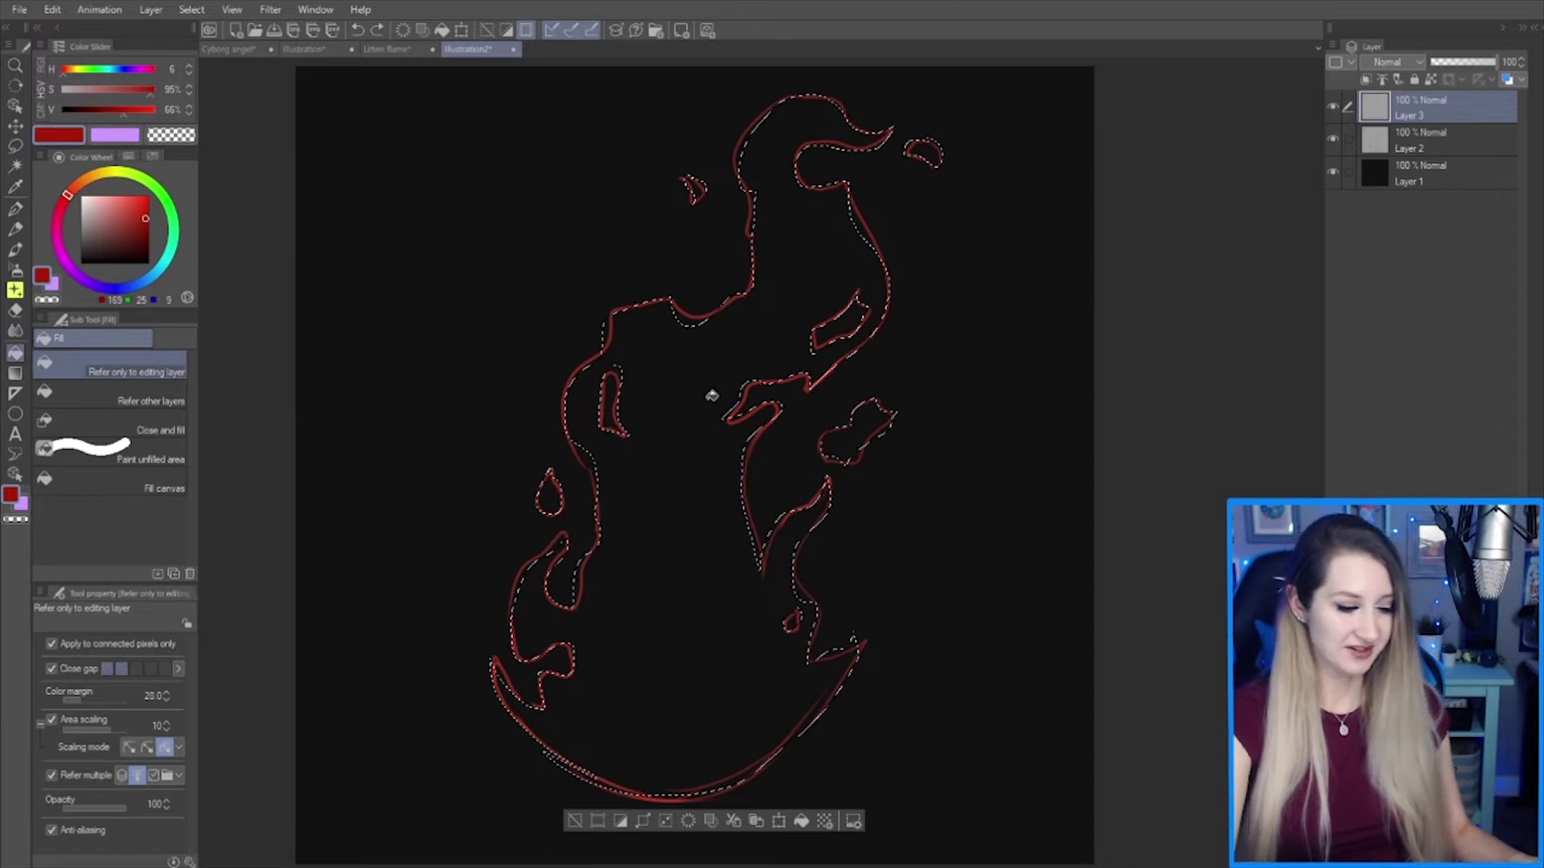
left_click(706, 469)
left_click(883, 432)
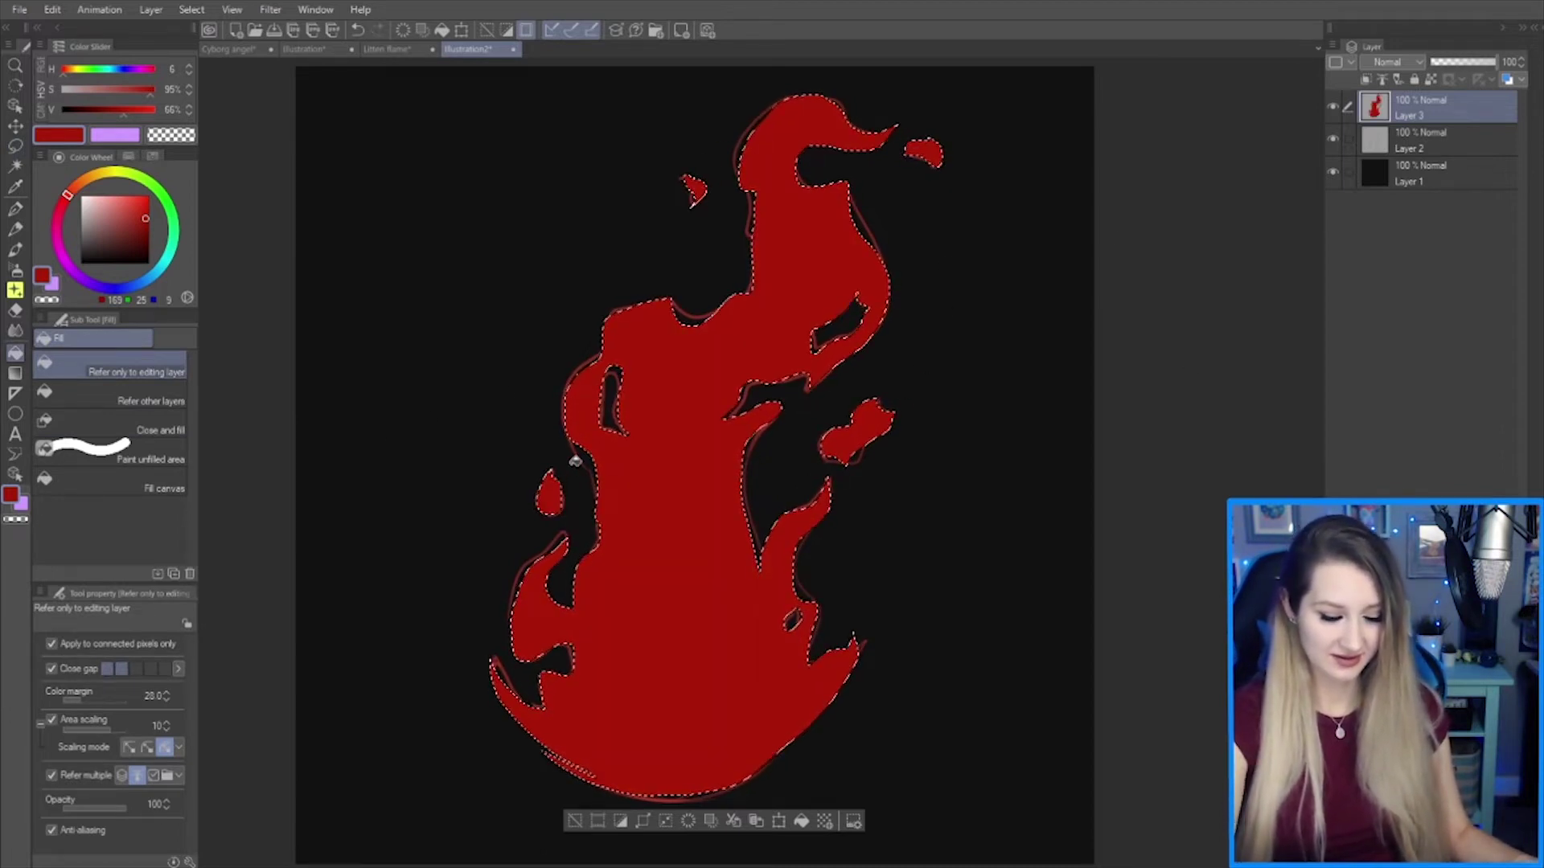
key("ctrl+d")
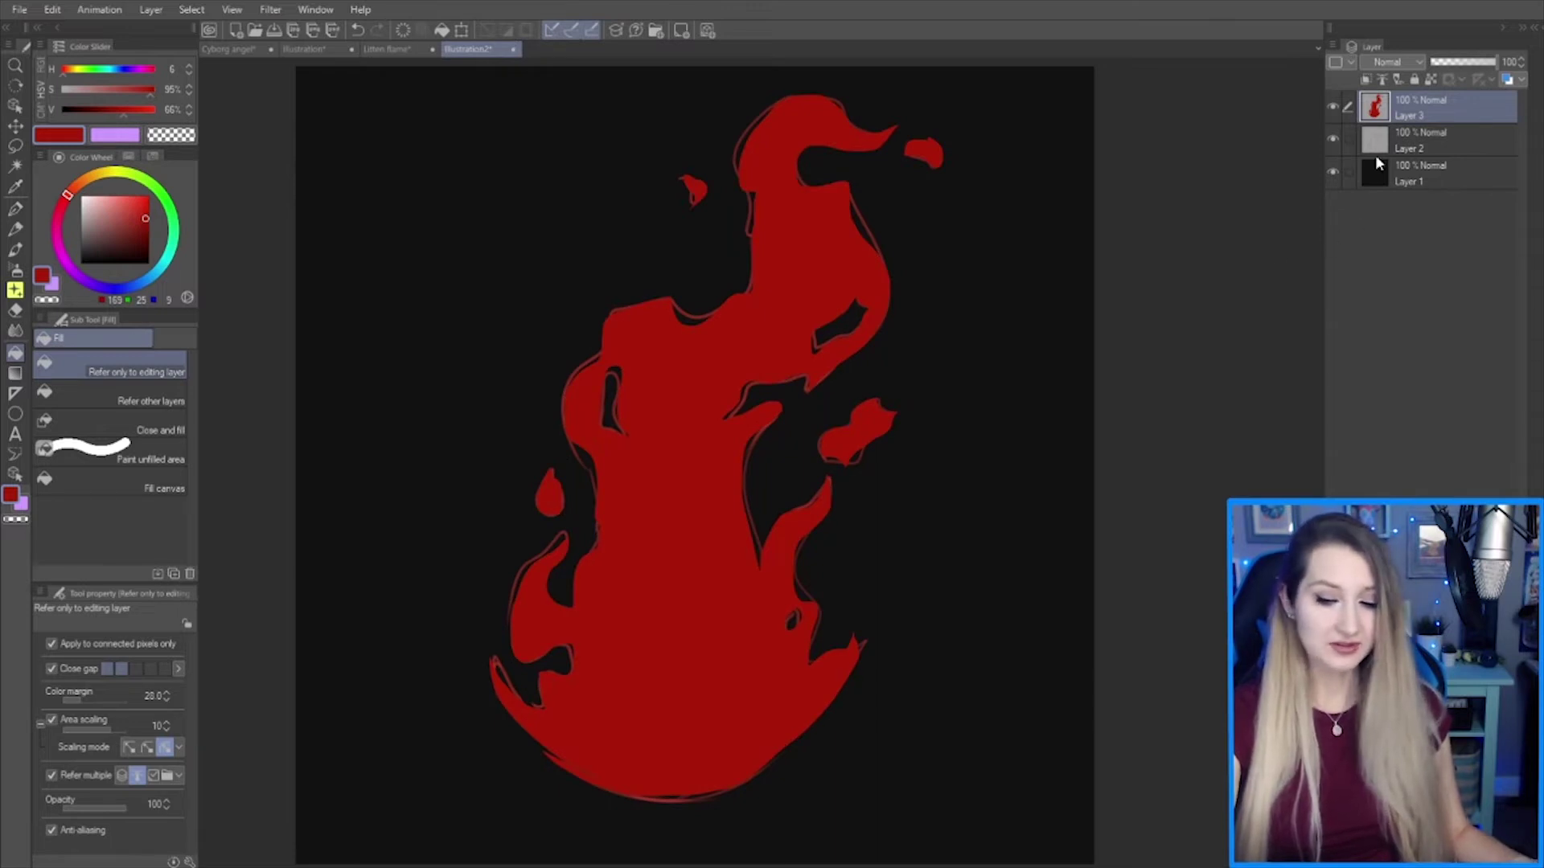
- Delete the sketch layer, Layer 2, and round off the solid flame's base on Layer 3 with the G-pen
left_click(1340, 139)
left_click(1517, 862)
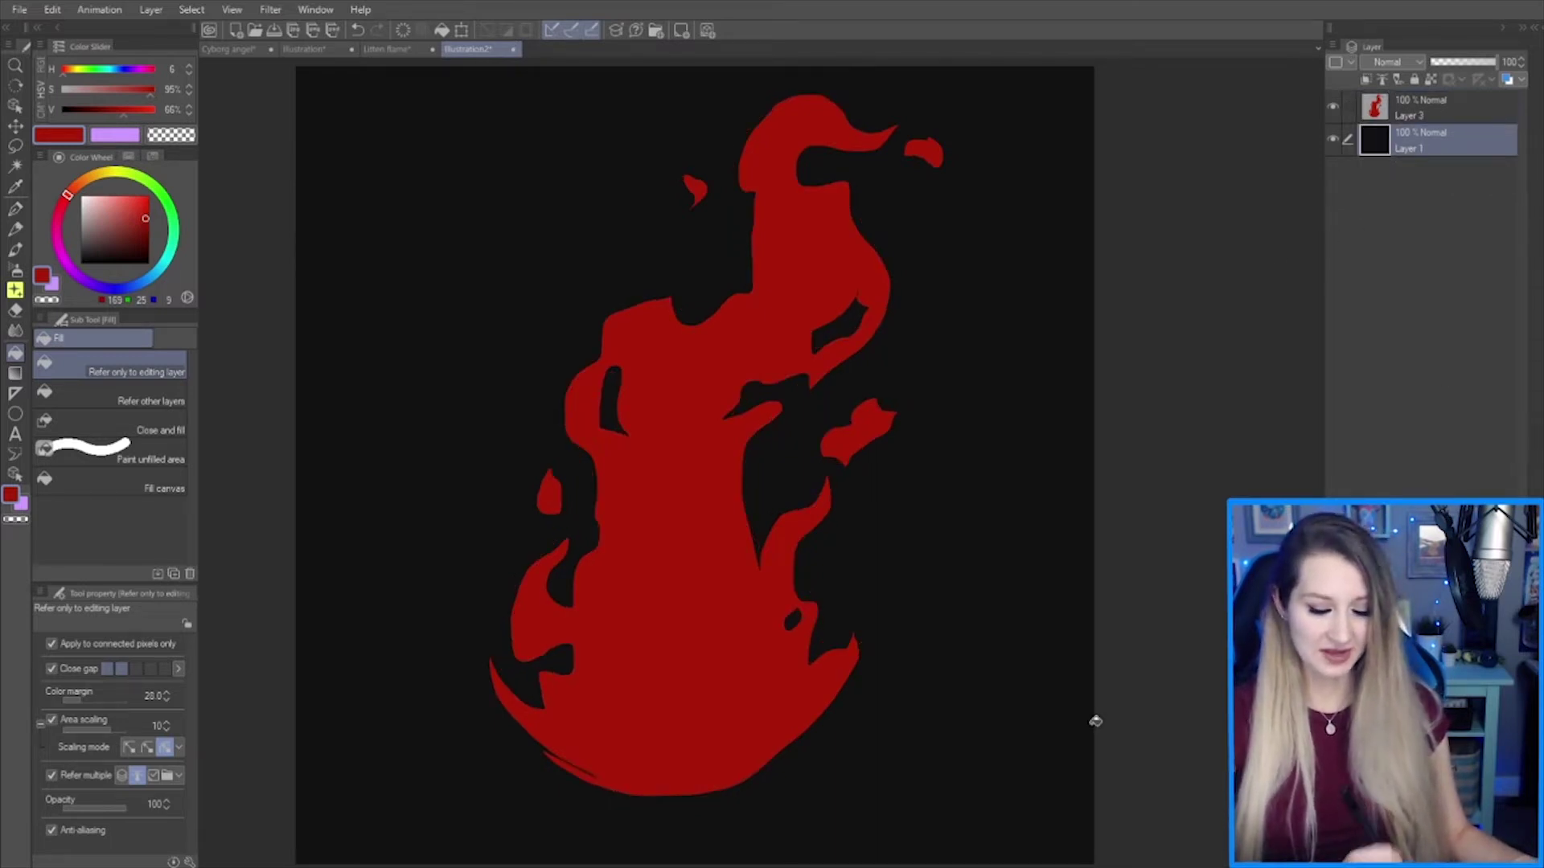
key("p")
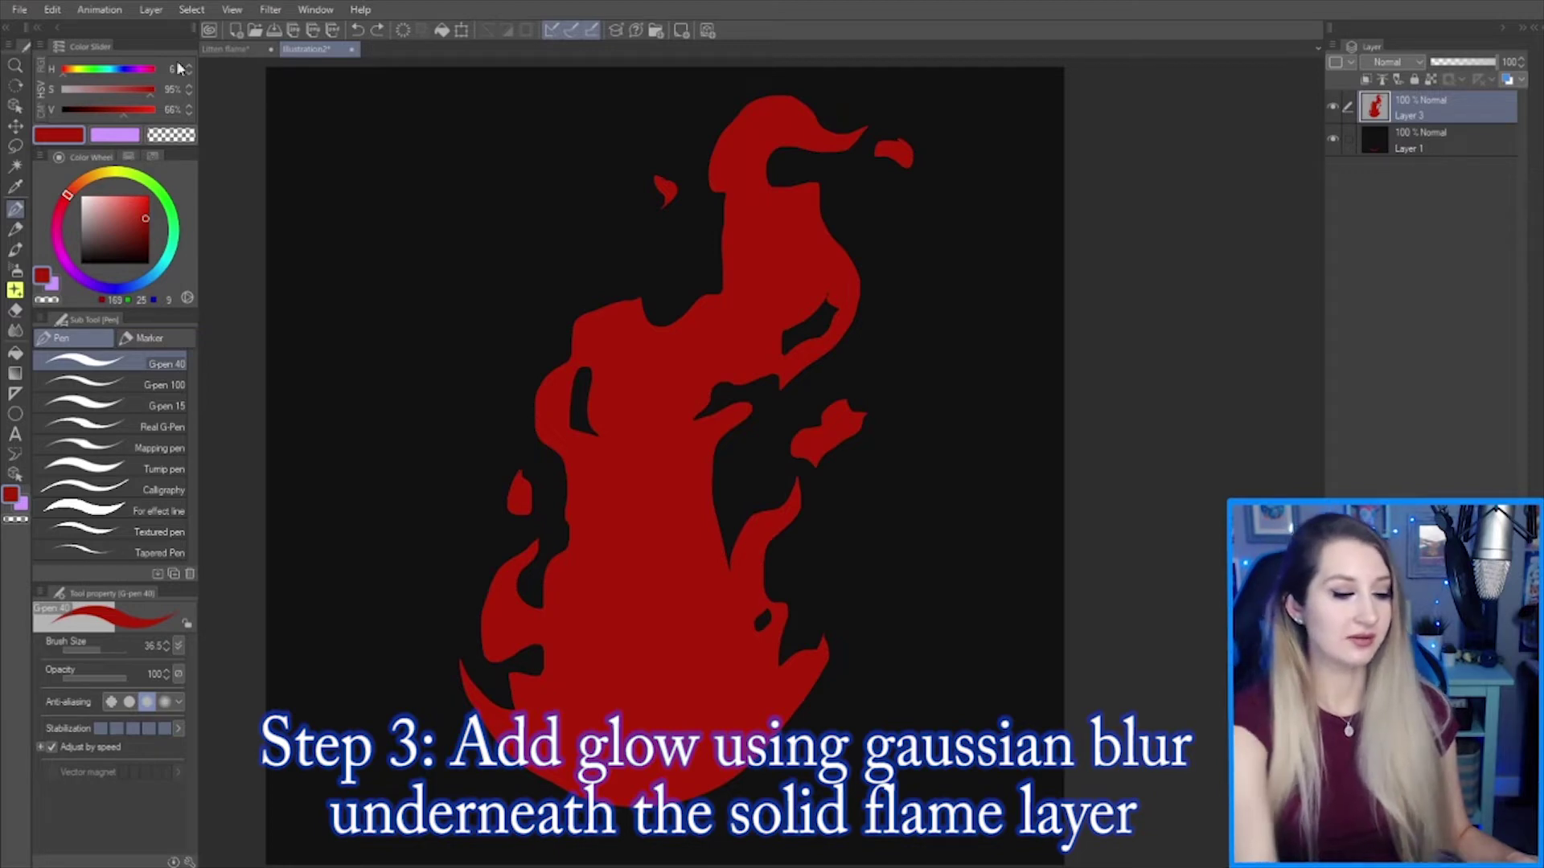
- Duplicate the solid flame layer and select the lower of the two copies
left_click(143, 11)
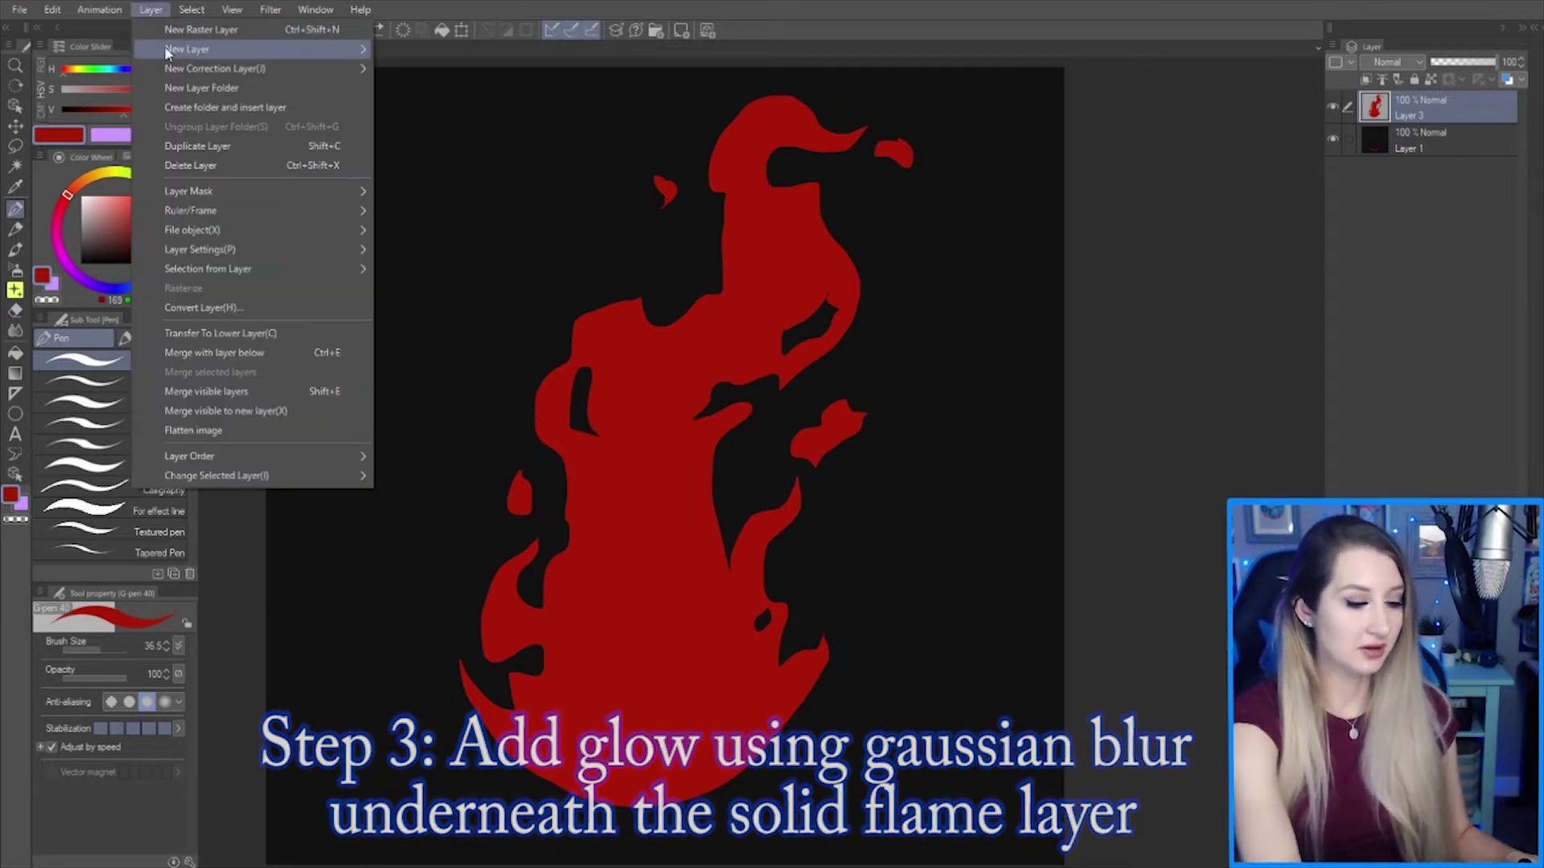
left_click(275, 151)
left_click(1428, 137)
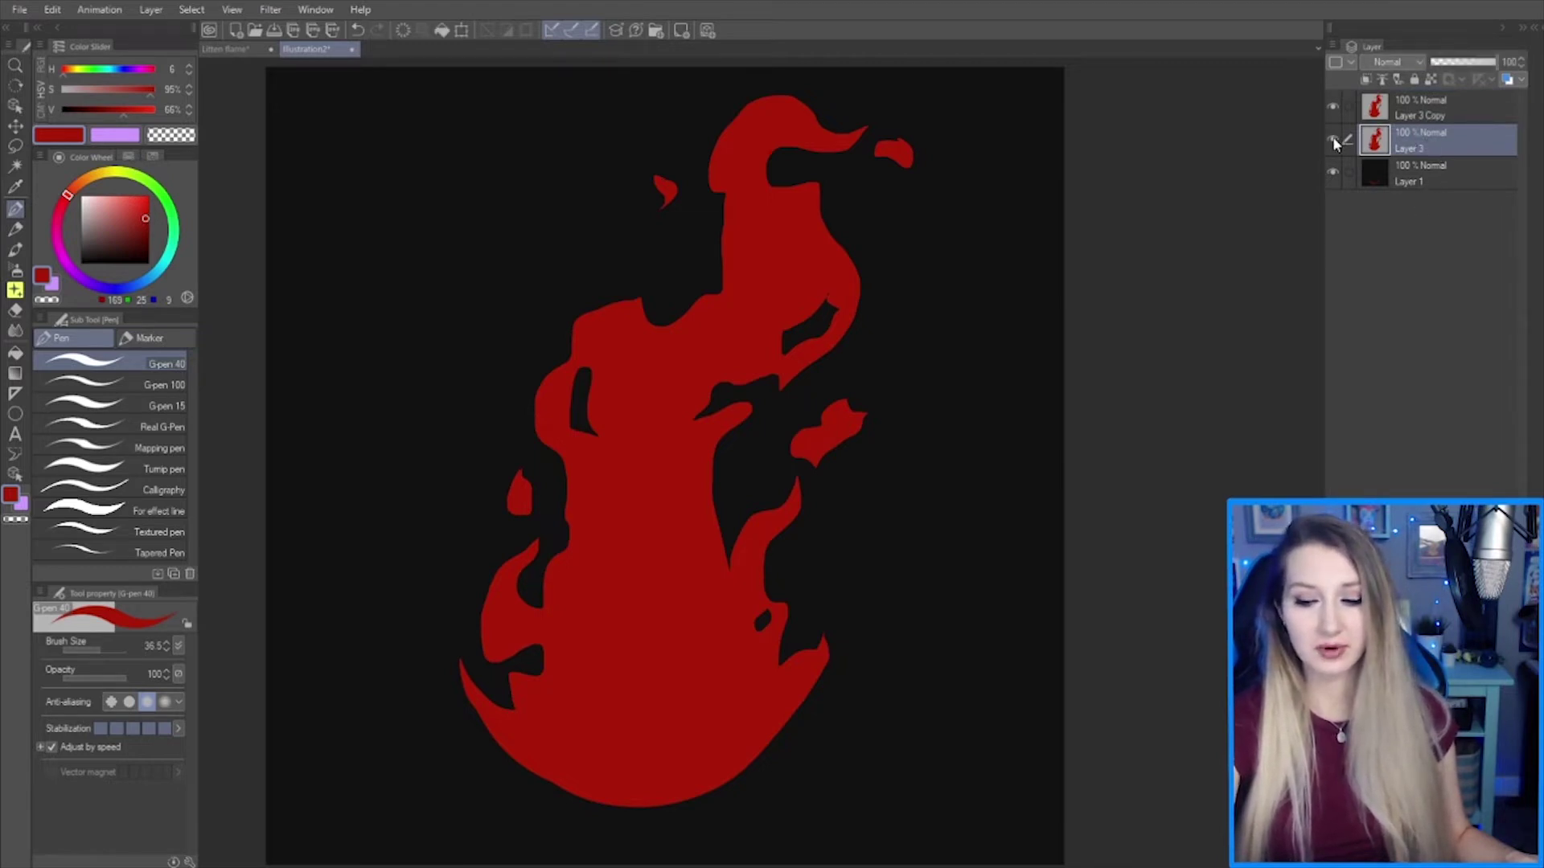
- Apply a Gaussian blur with a strength of about 53 to the lower flame layer to make a glow
left_click(270, 11)
mouse_move(306, 30)
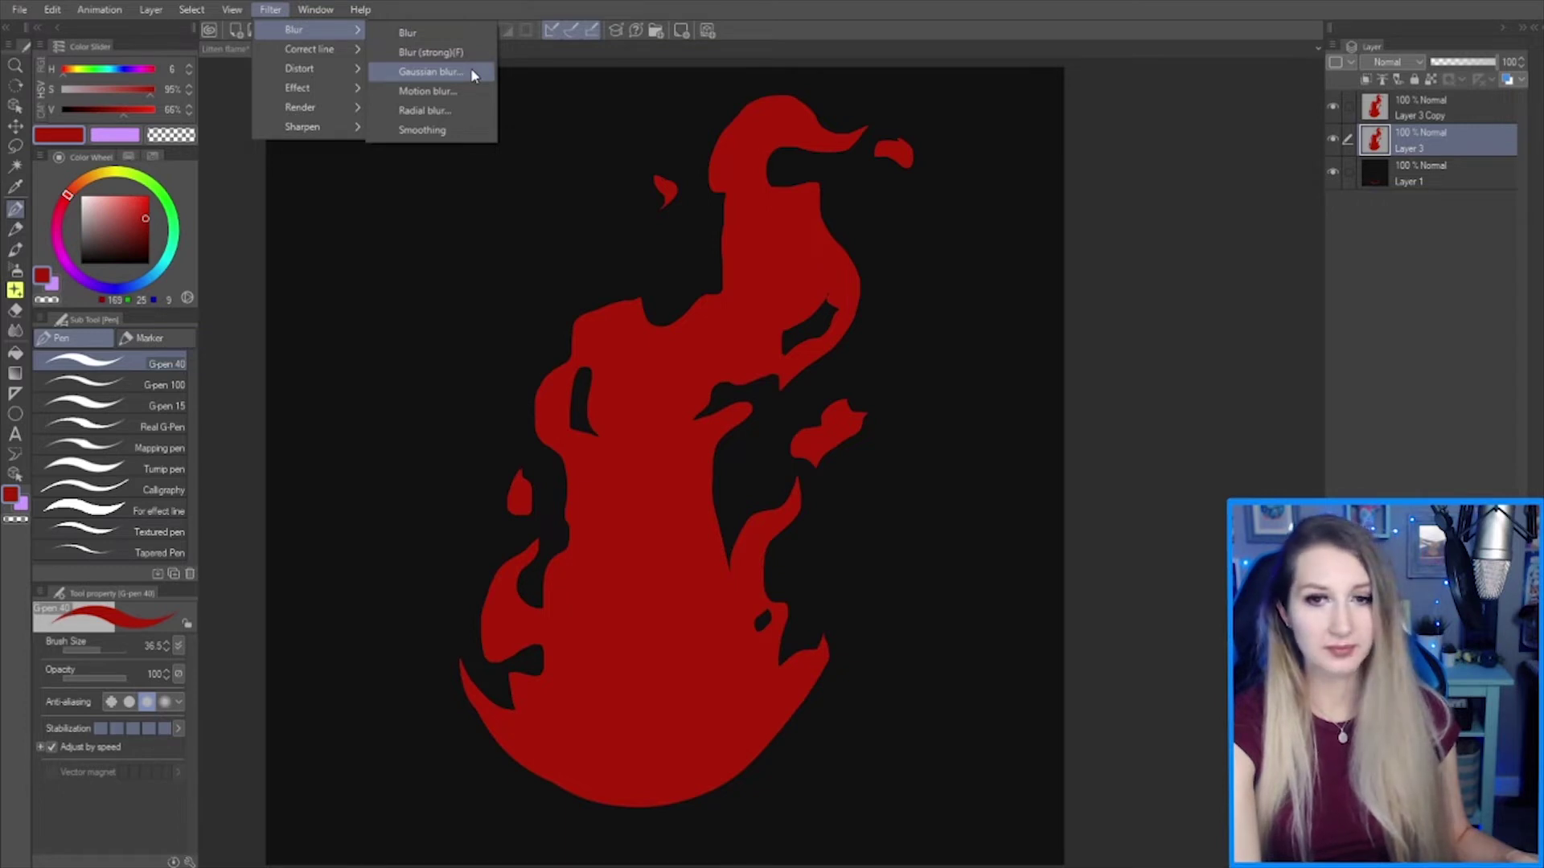
left_click(434, 71)
left_click_drag(974, 432, 1018, 430)
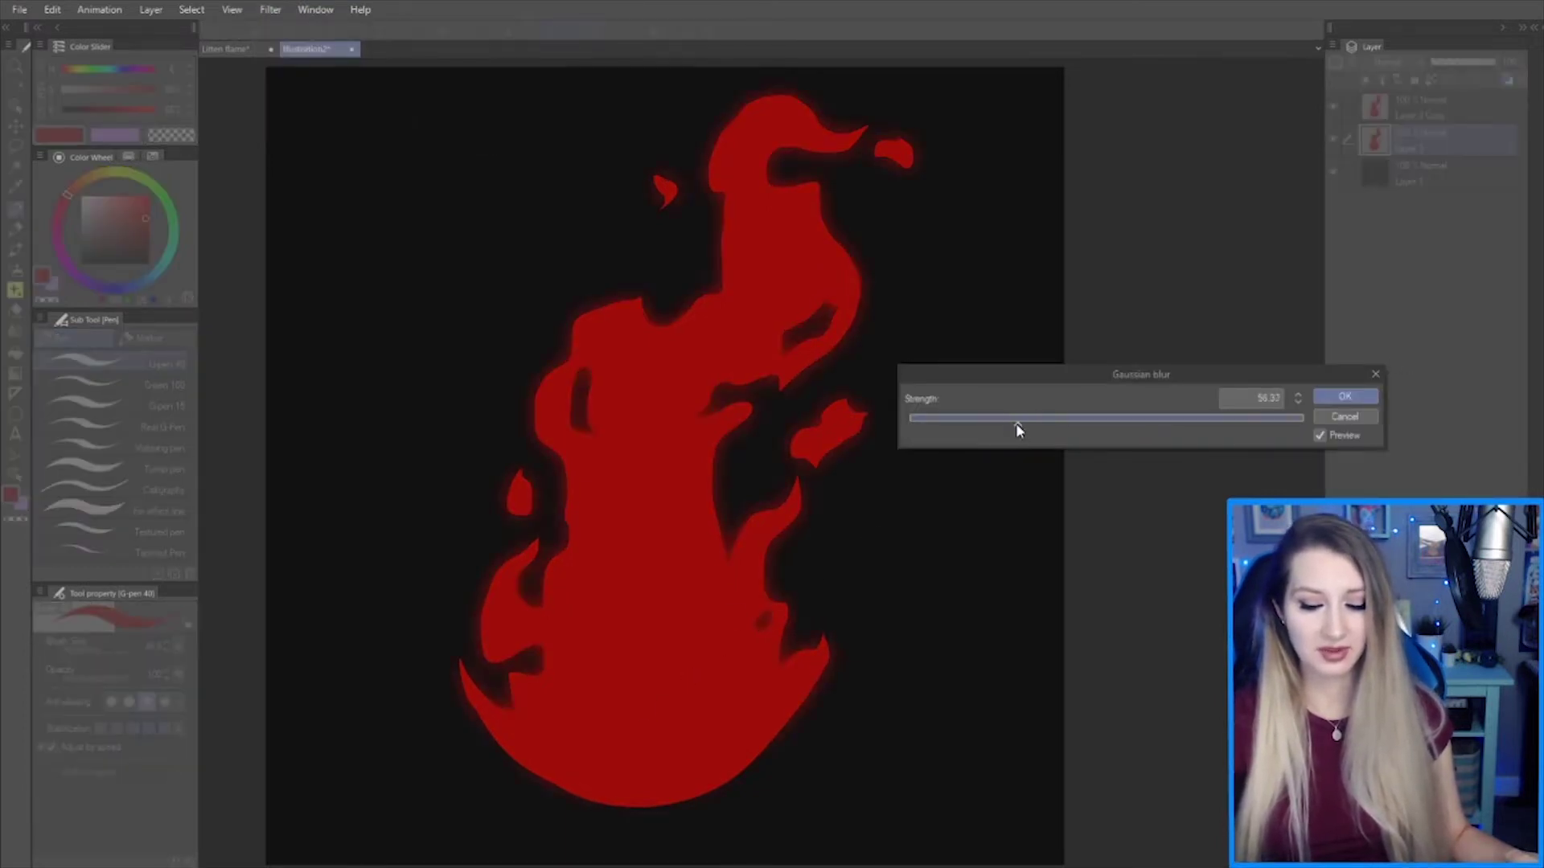
left_click_drag(912, 426, 1017, 426)
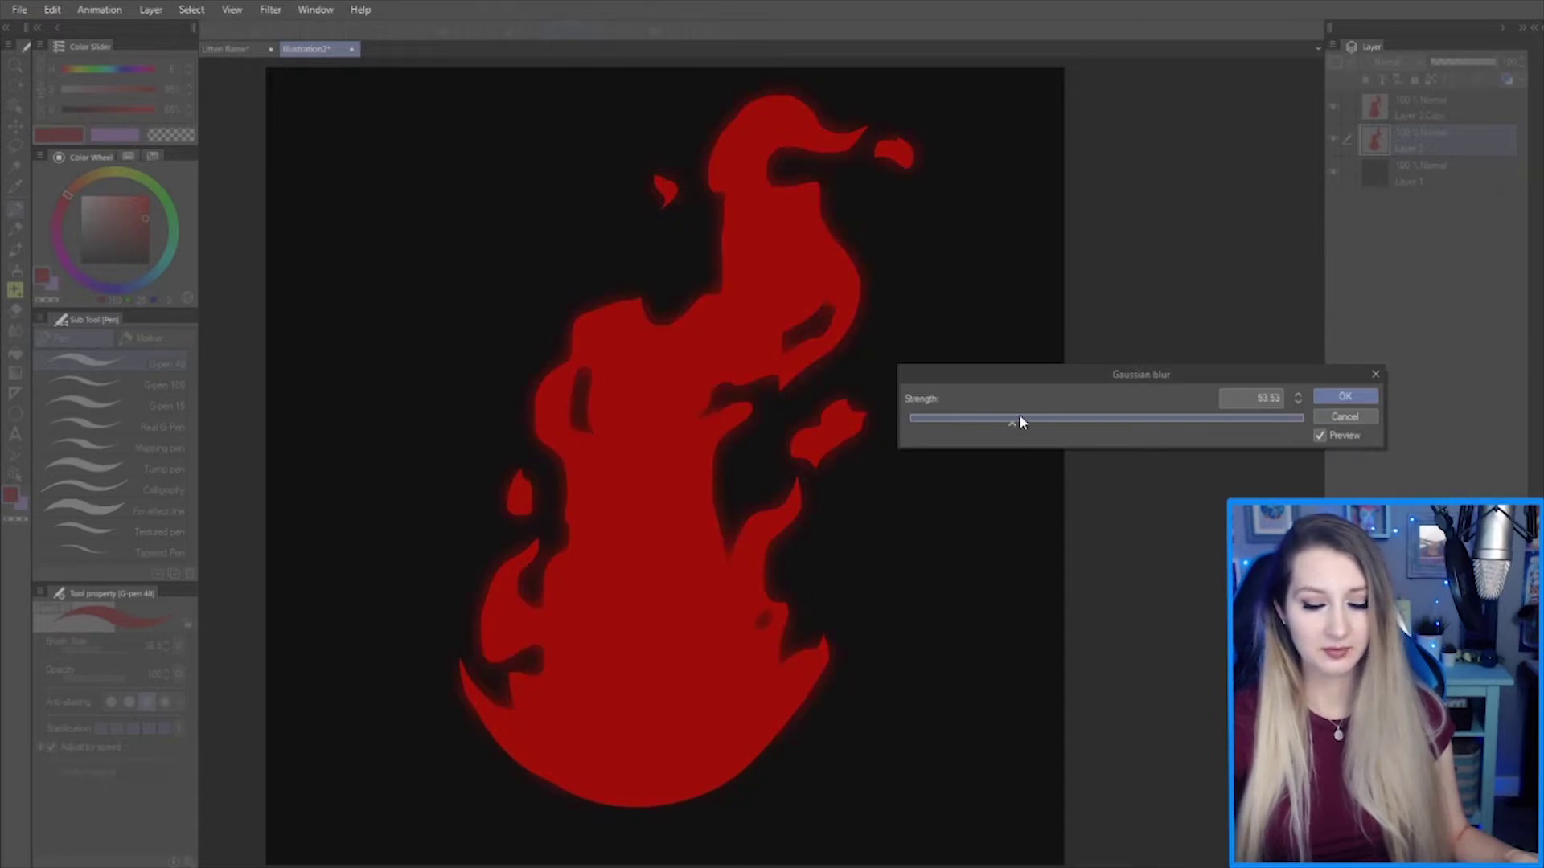
left_click(1364, 398)
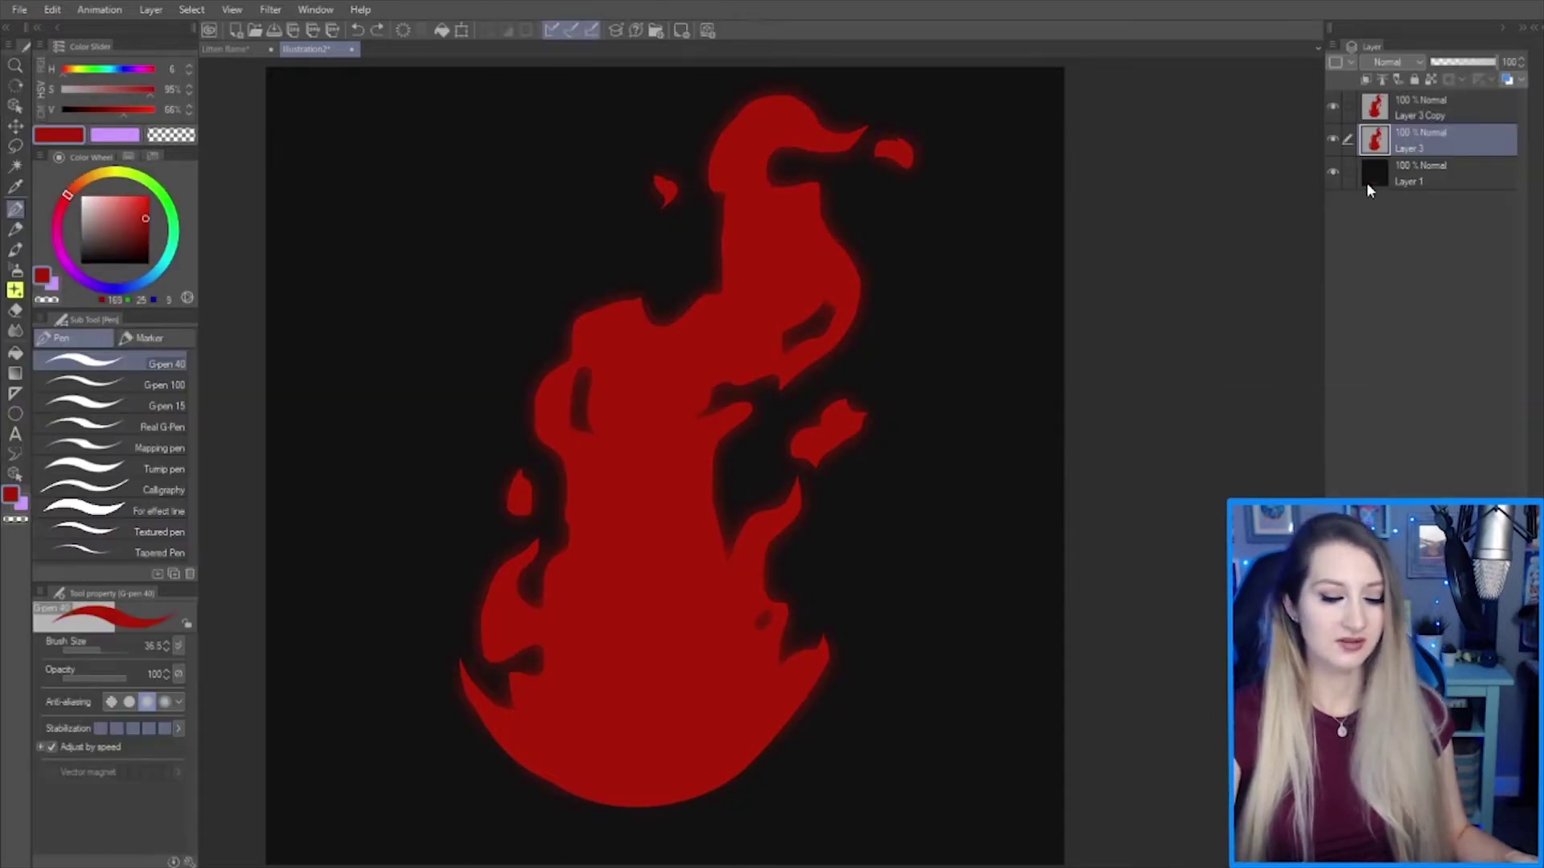
- Compare the flame with and without its blurred glow layer by toggling that layer's visibility
left_click(1331, 138)
left_click(1334, 138)
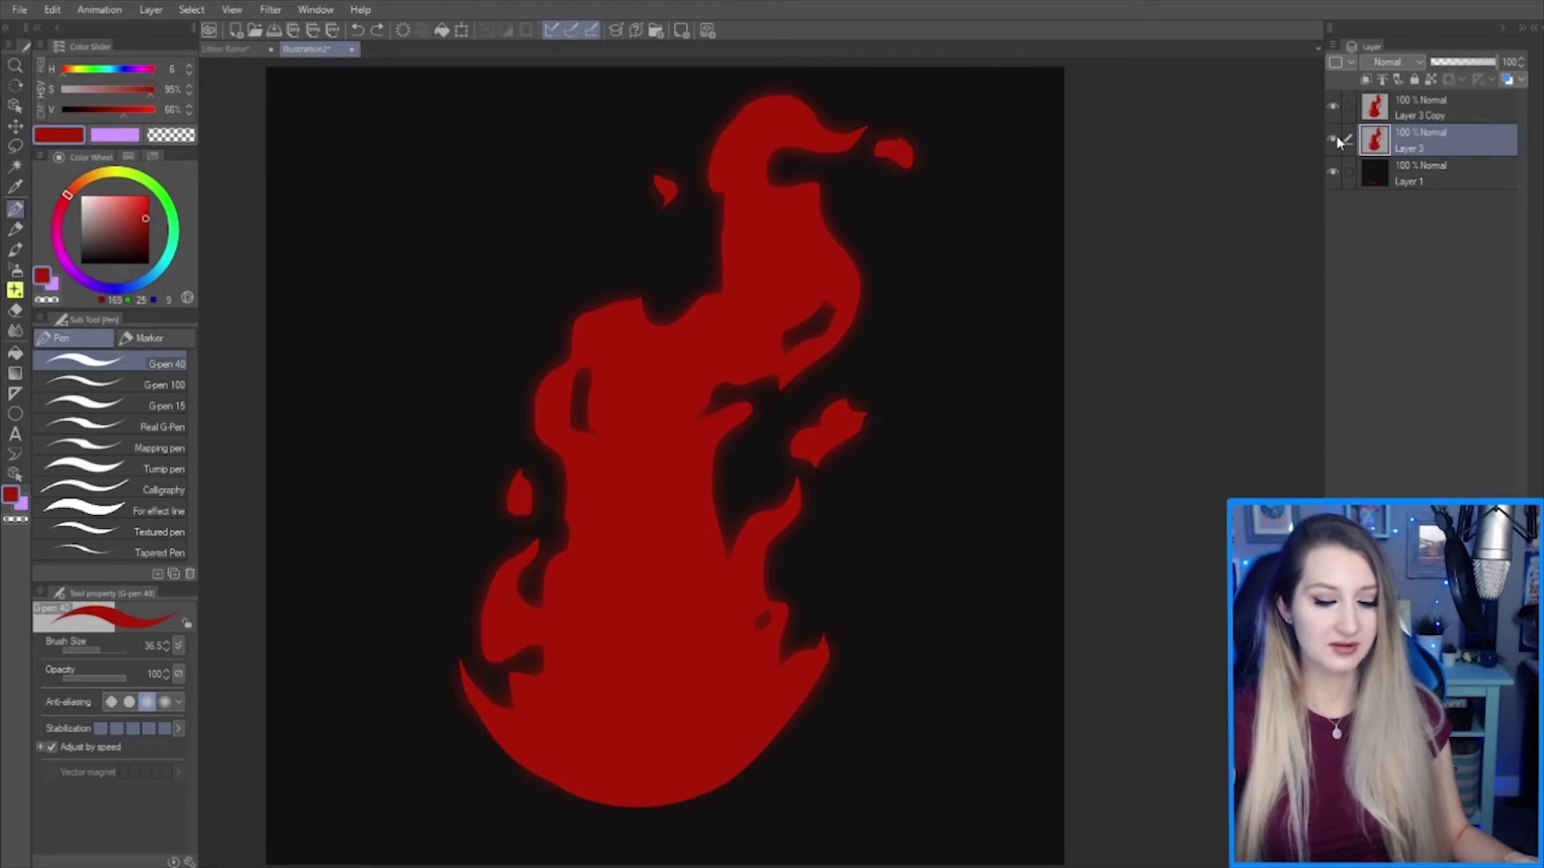
left_click(1337, 139)
left_click(1338, 135)
left_click(1339, 135)
left_click(1338, 136)
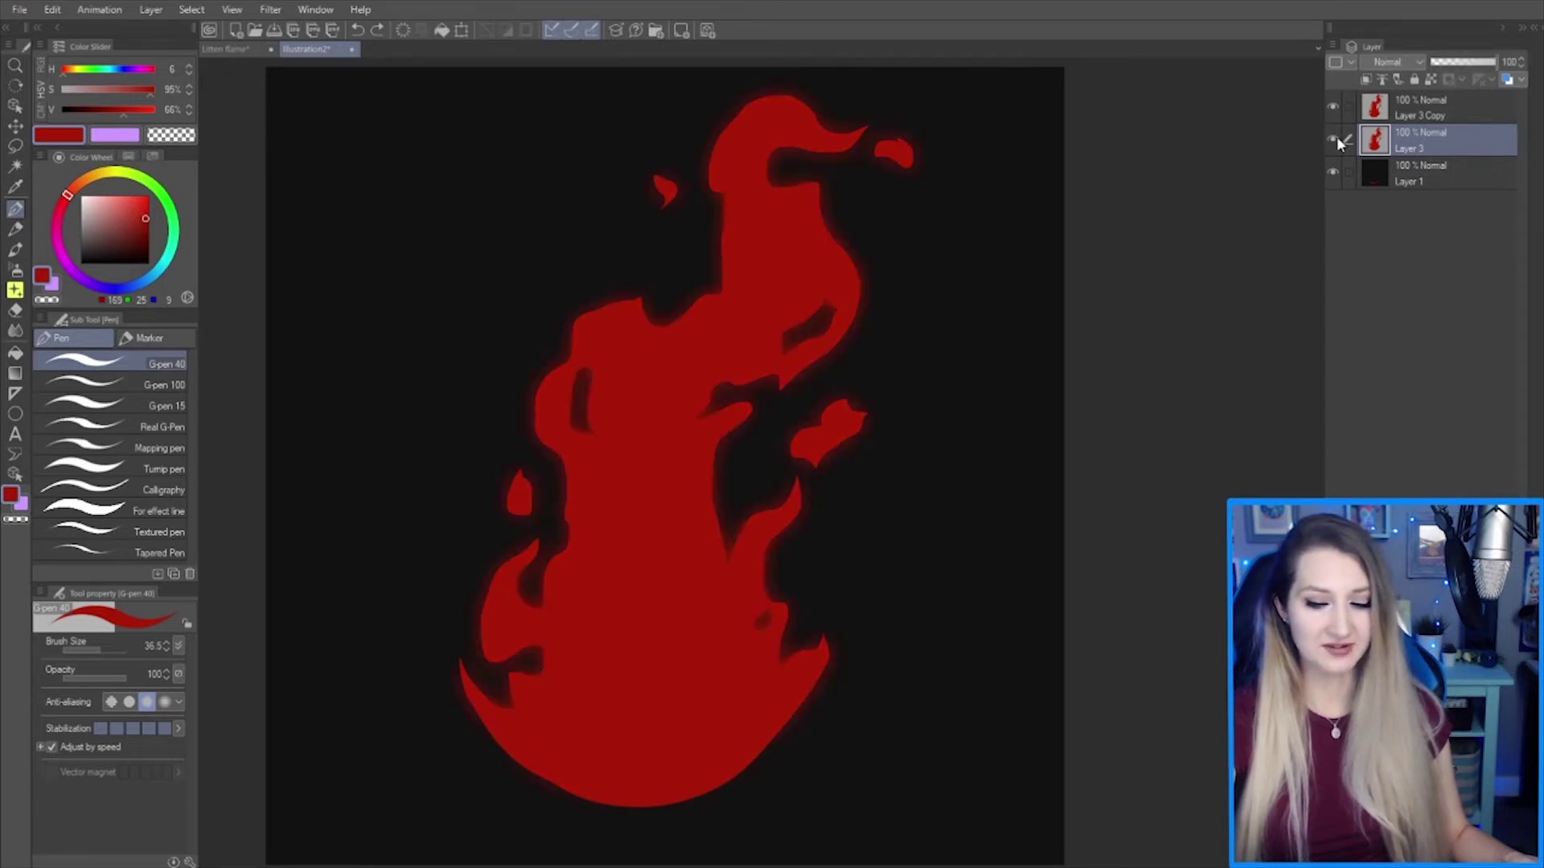
left_click(1338, 138)
left_click(1335, 138)
left_click(1335, 136)
left_click(1335, 137)
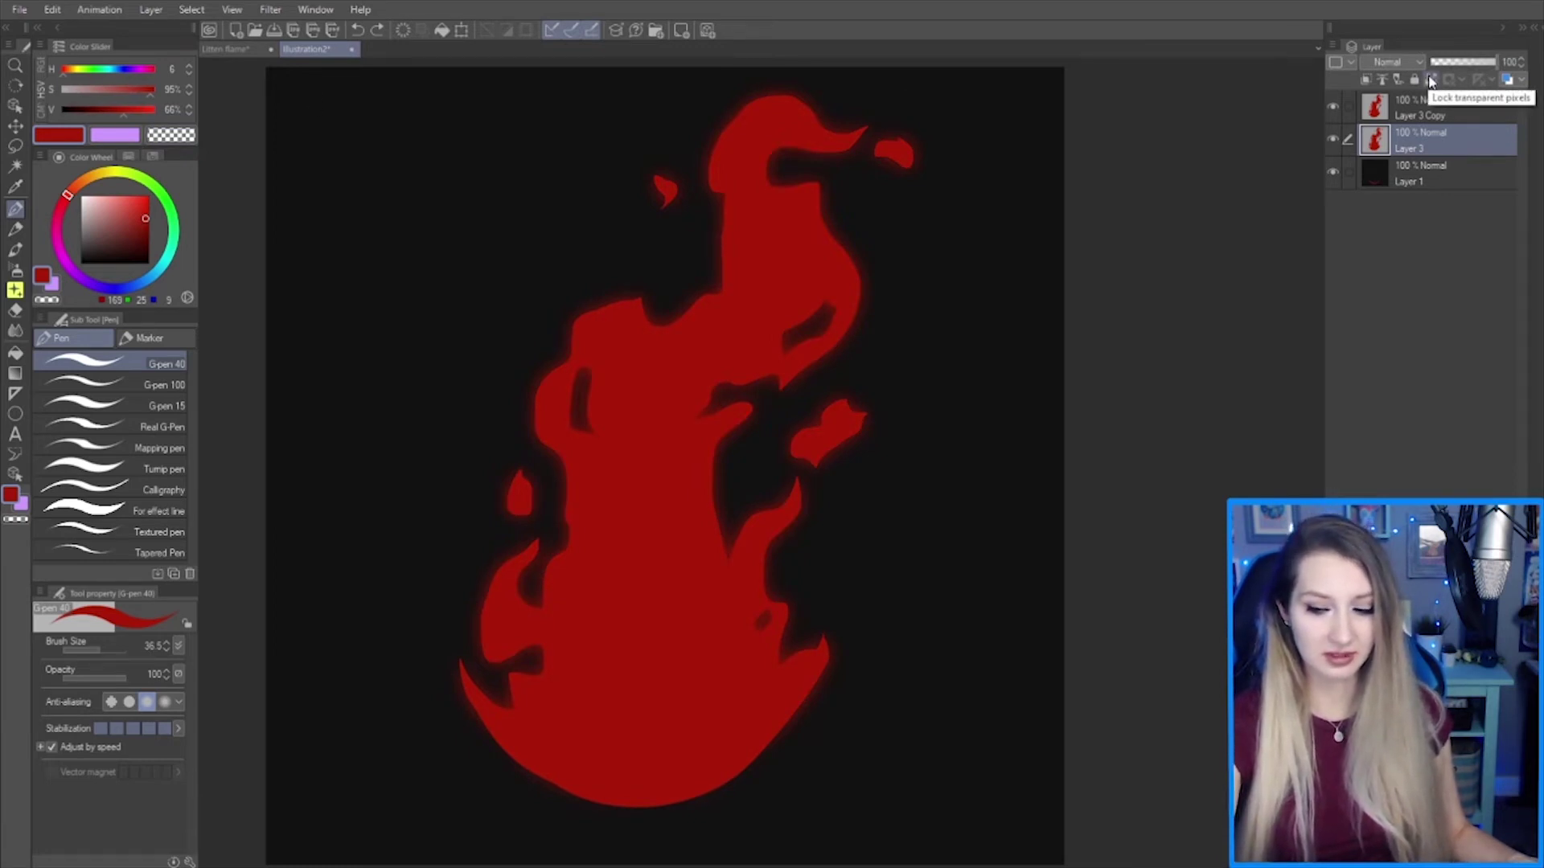
- Lock the transparent pixels of the blurred glow layer
left_click(1430, 80)
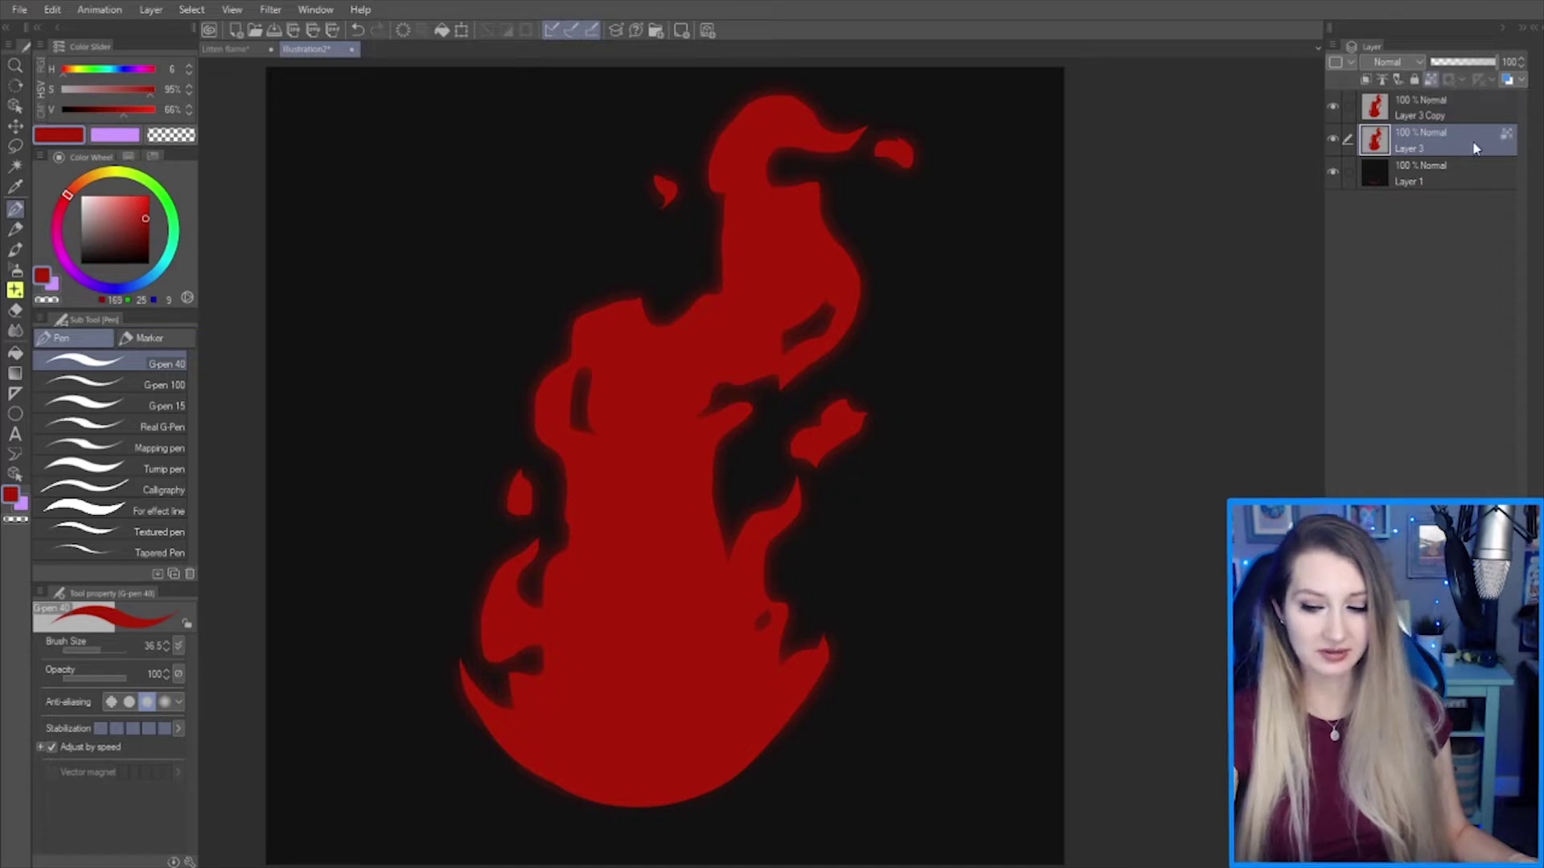
left_click(1335, 138)
left_click(1334, 138)
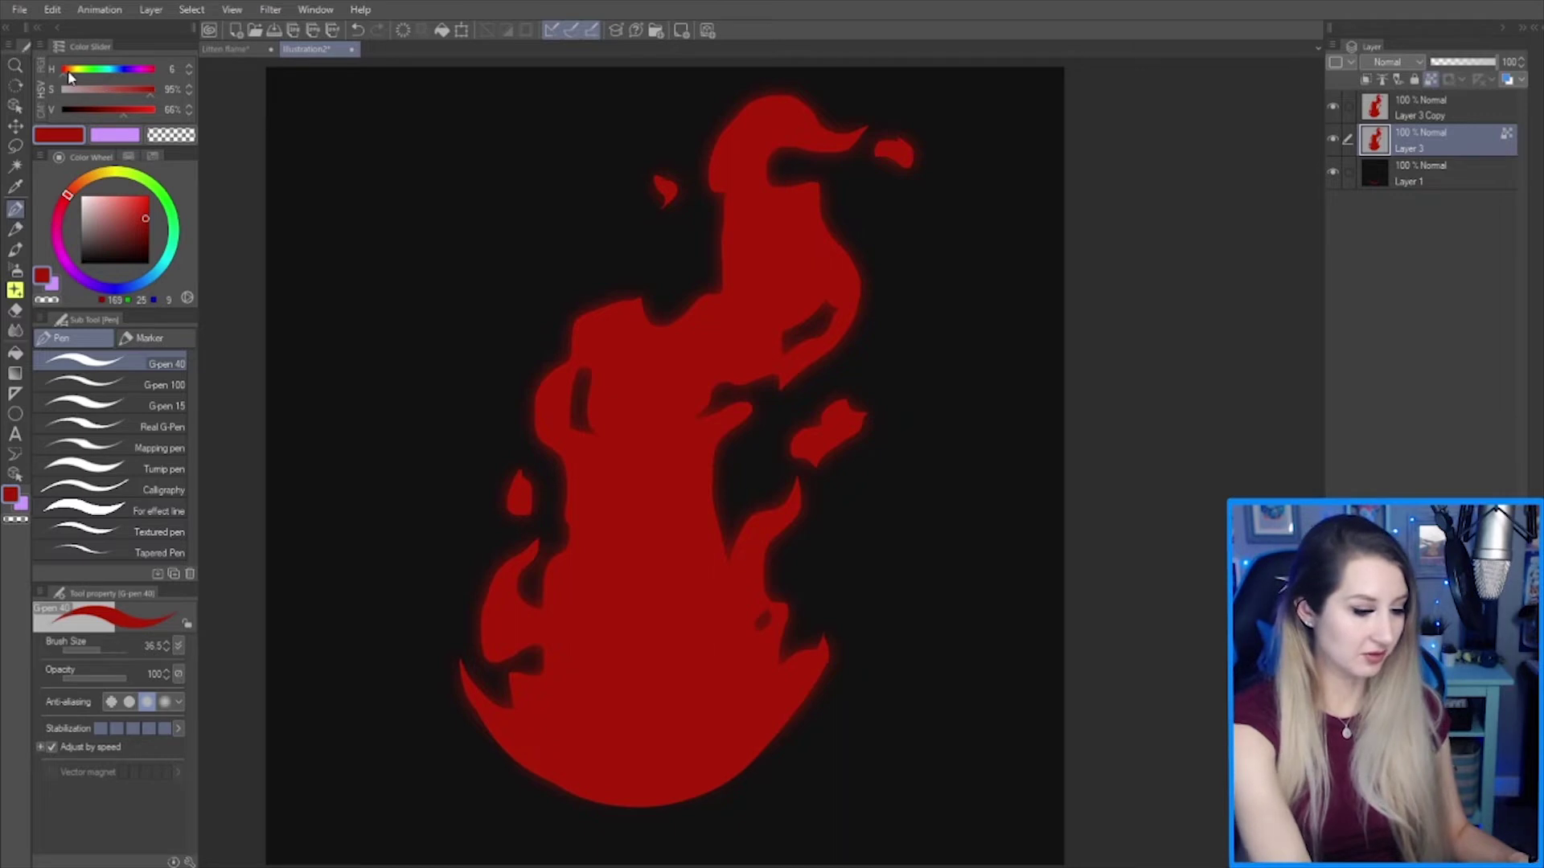
- Recolour the blurred glow layer with the Soft 100 airbrush in bright red, hue 0, saturation 92%, value 100%
left_click_drag(68, 72, 62, 70)
left_click_drag(147, 109, 167, 109)
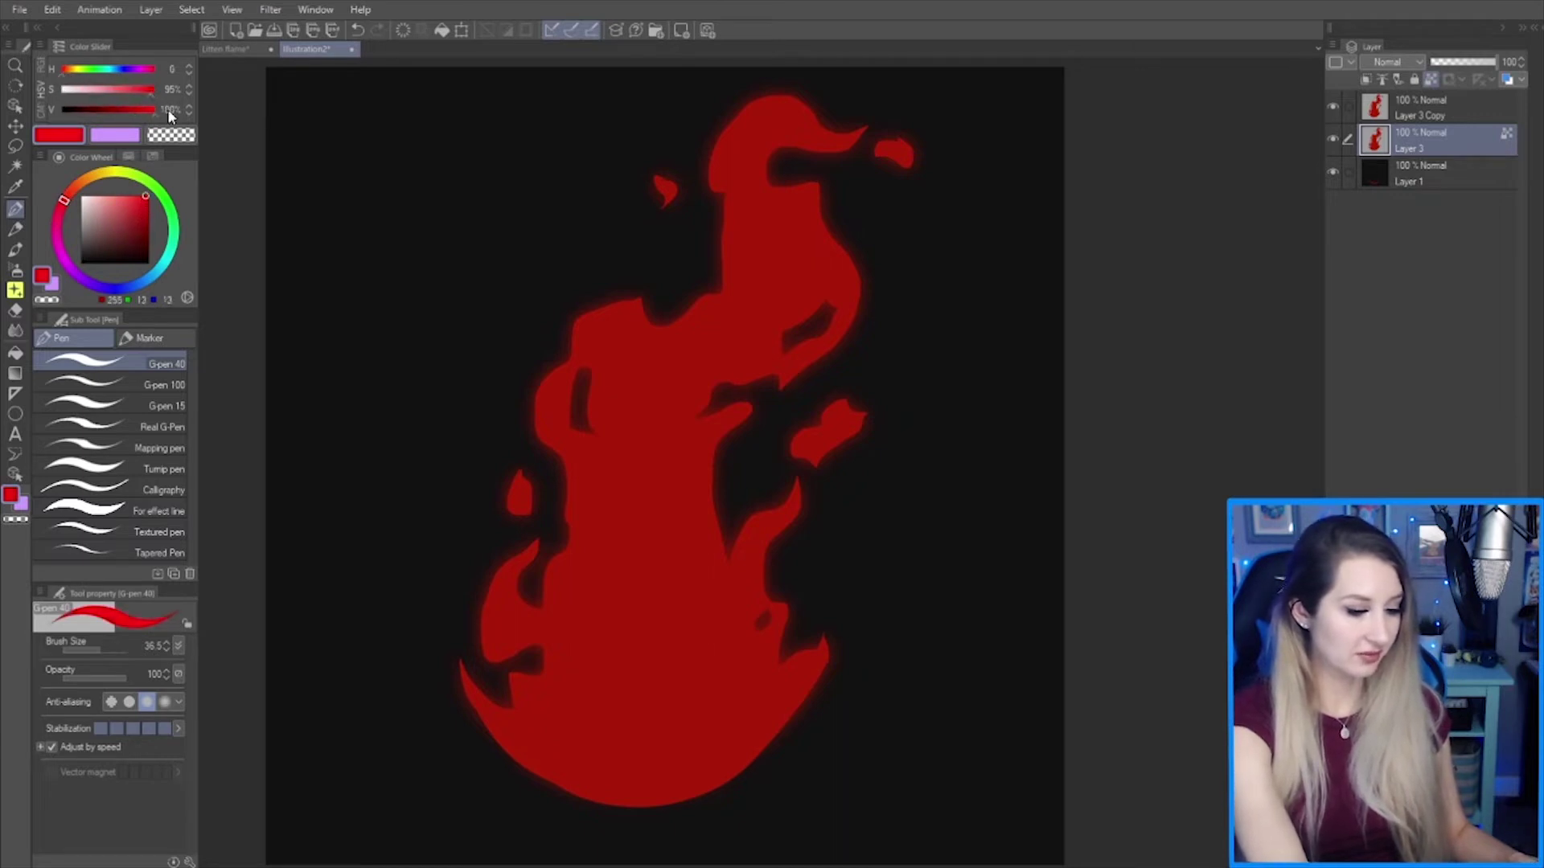
left_click(150, 90)
key("b")
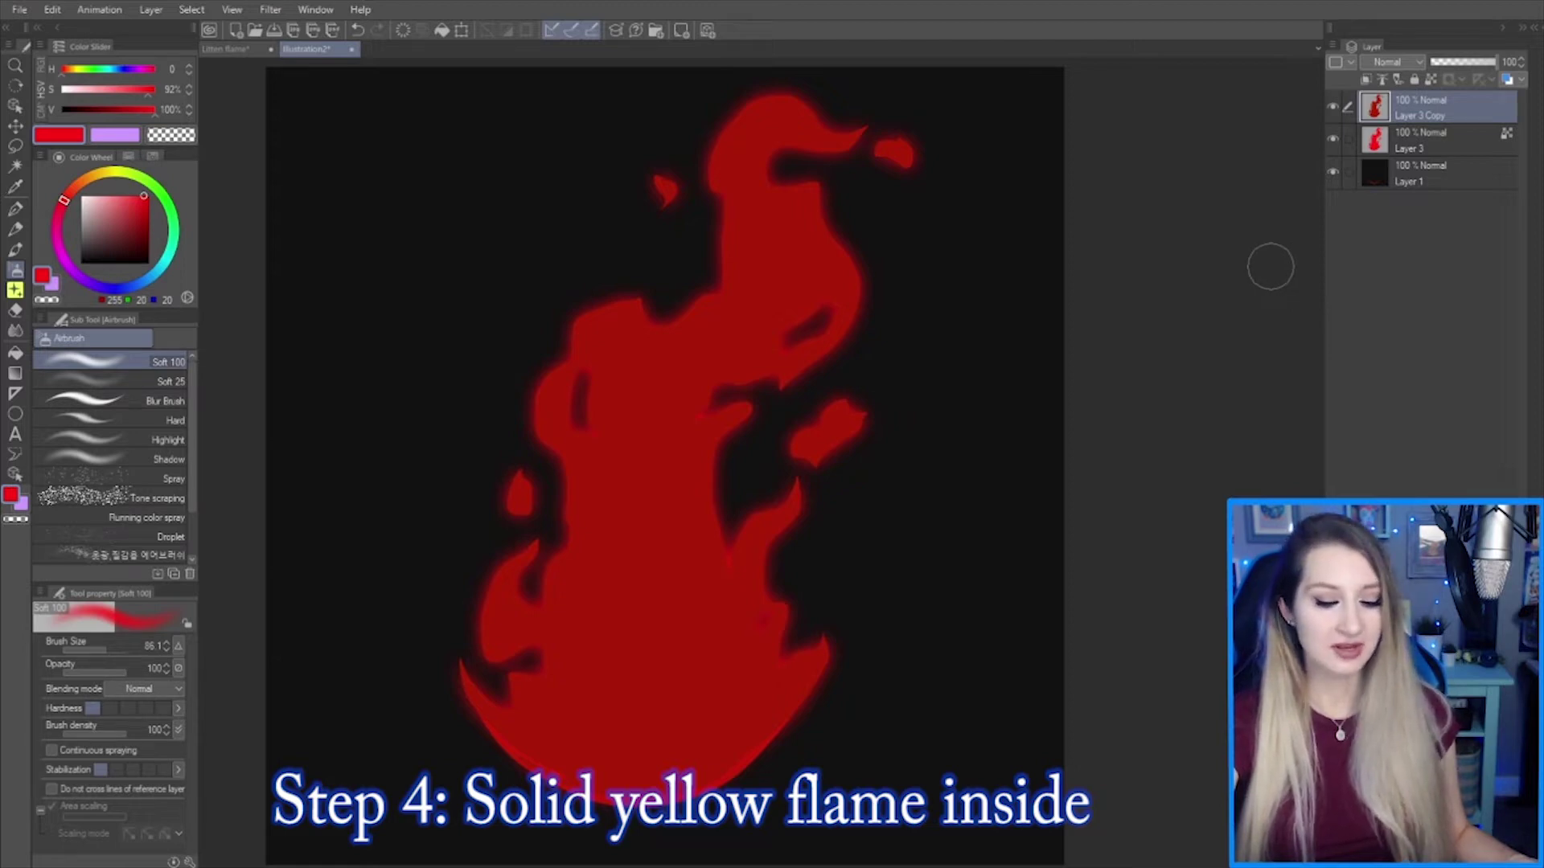
- Add a new layer above the flame layers and choose a pale yellow with hue 65, saturation 44%, value 100%
key("ctrl+shift+n")
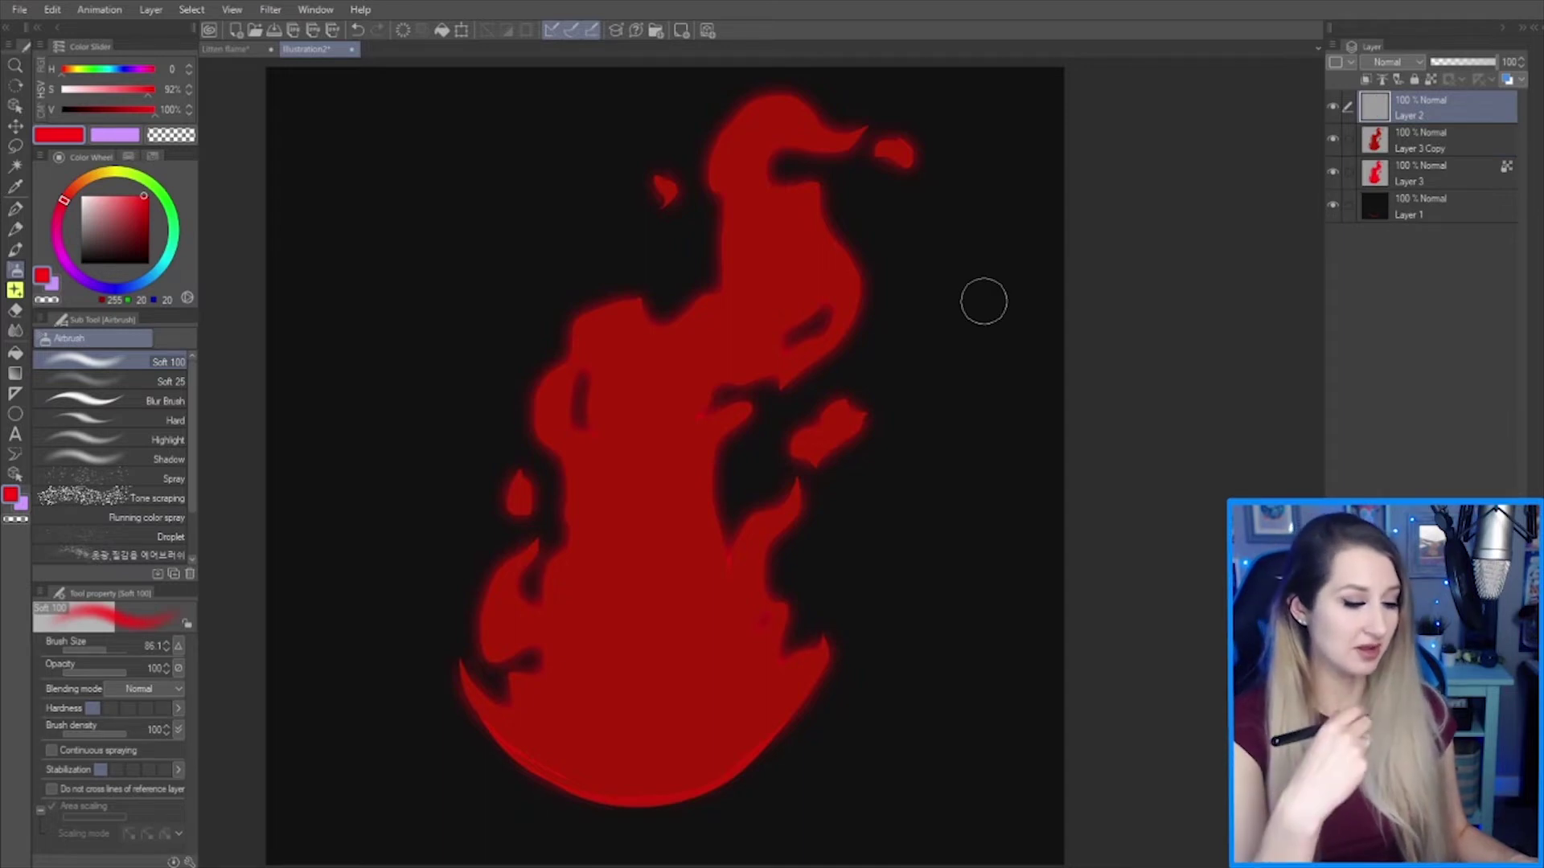
left_click(80, 69)
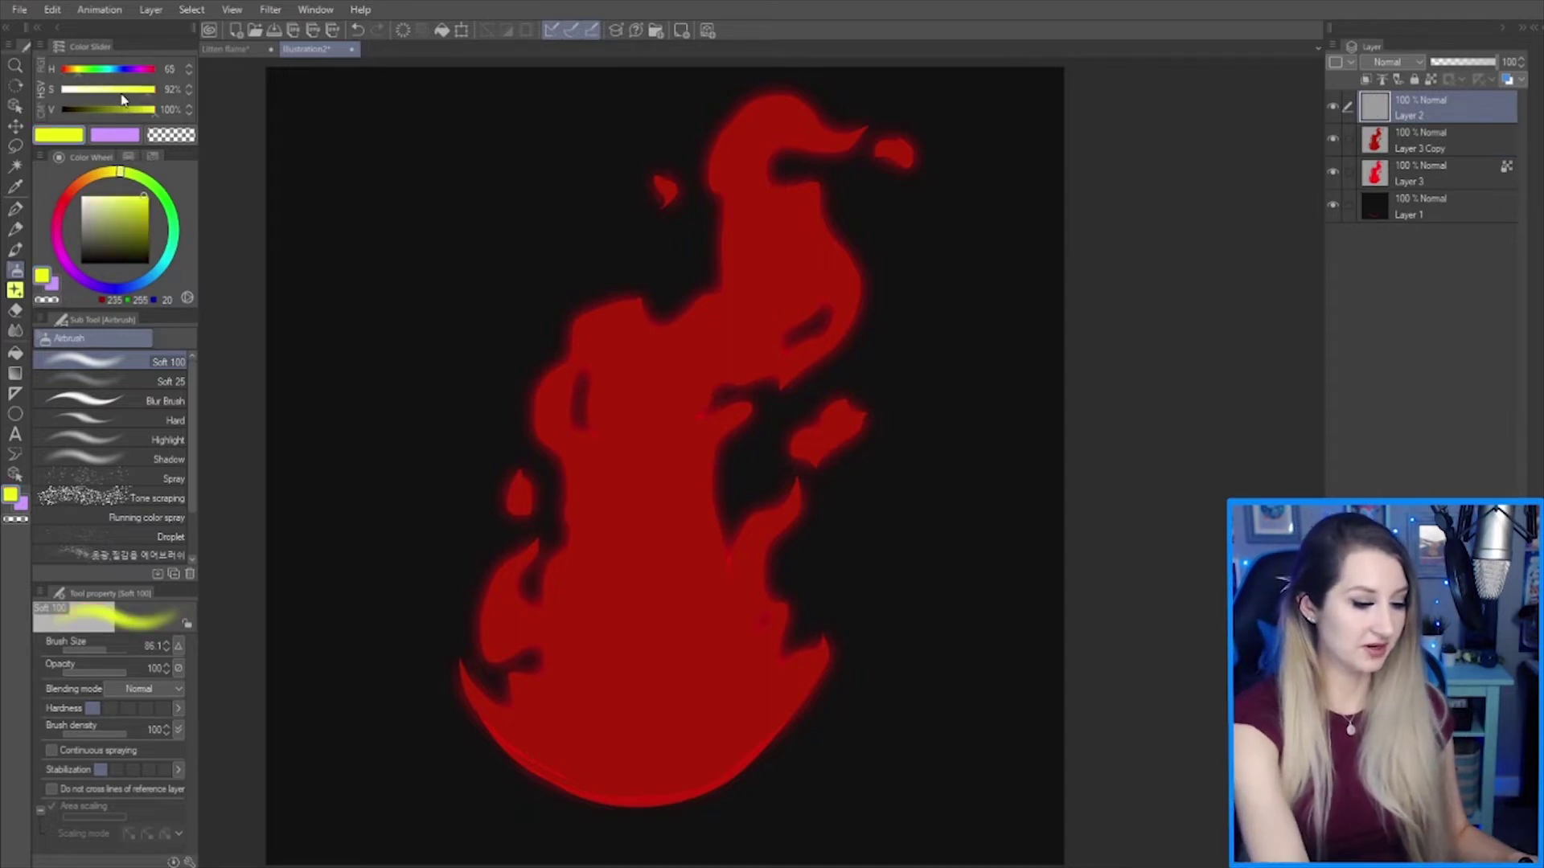
left_click(101, 91)
left_click_drag(105, 90, 103, 91)
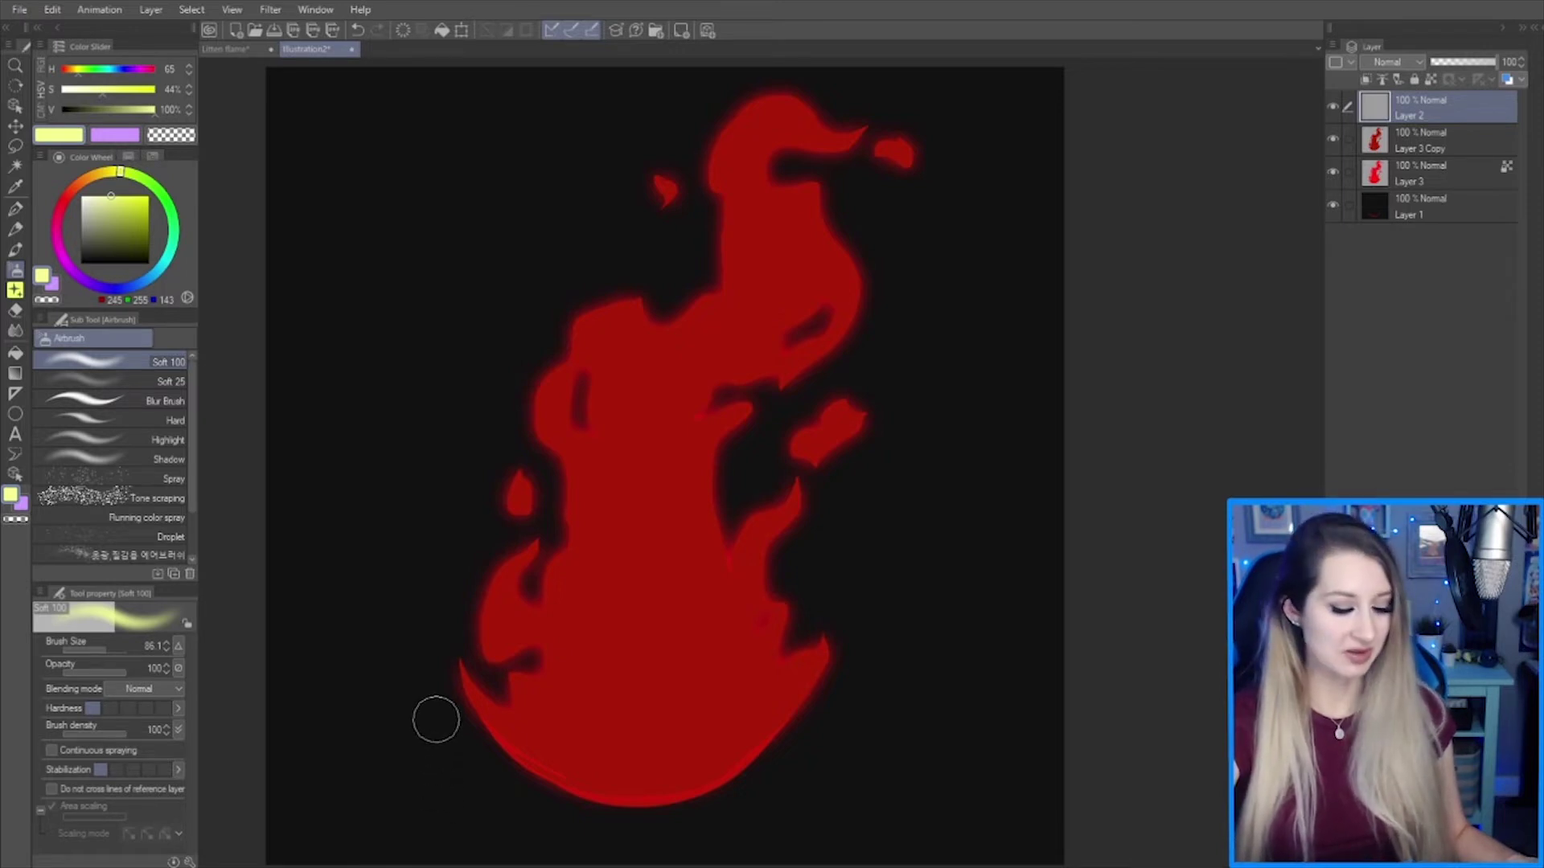
key("p")
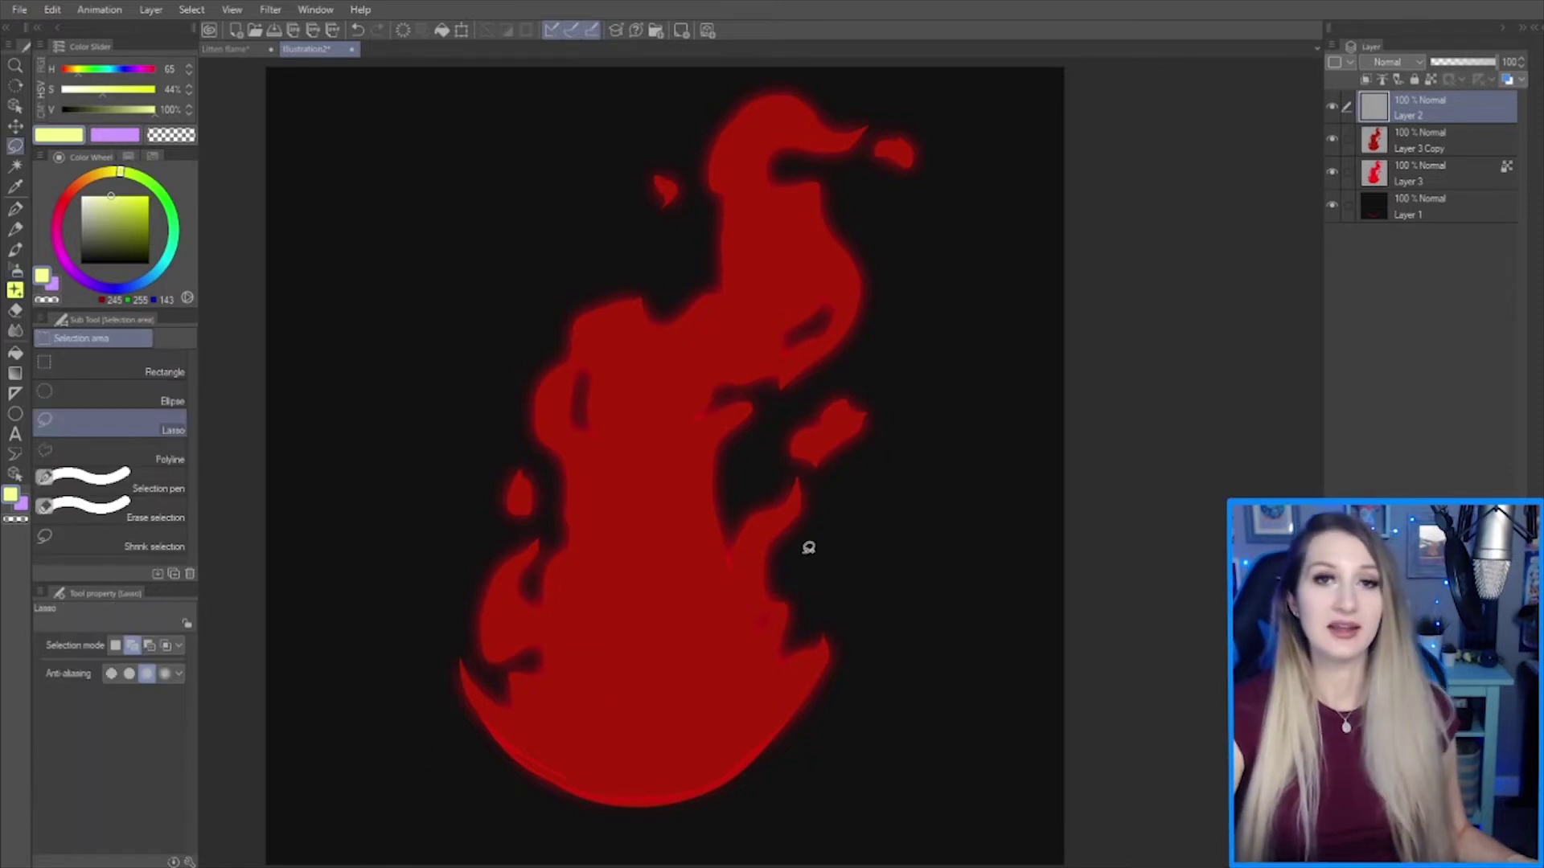
mouse_move(776, 682)
left_mouse_down()
mouse_move(687, 761)
mouse_move(786, 690)
mouse_move(729, 703)
mouse_move(763, 635)
mouse_move(743, 618)
mouse_move(738, 569)
mouse_move(712, 604)
mouse_move(689, 585)
mouse_move(692, 442)
mouse_move(665, 455)
mouse_move(678, 416)
left_mouse_up()
key("ctrl+z")
key("ctrl+z")
key("ctrl+z")
key("ctrl+z")
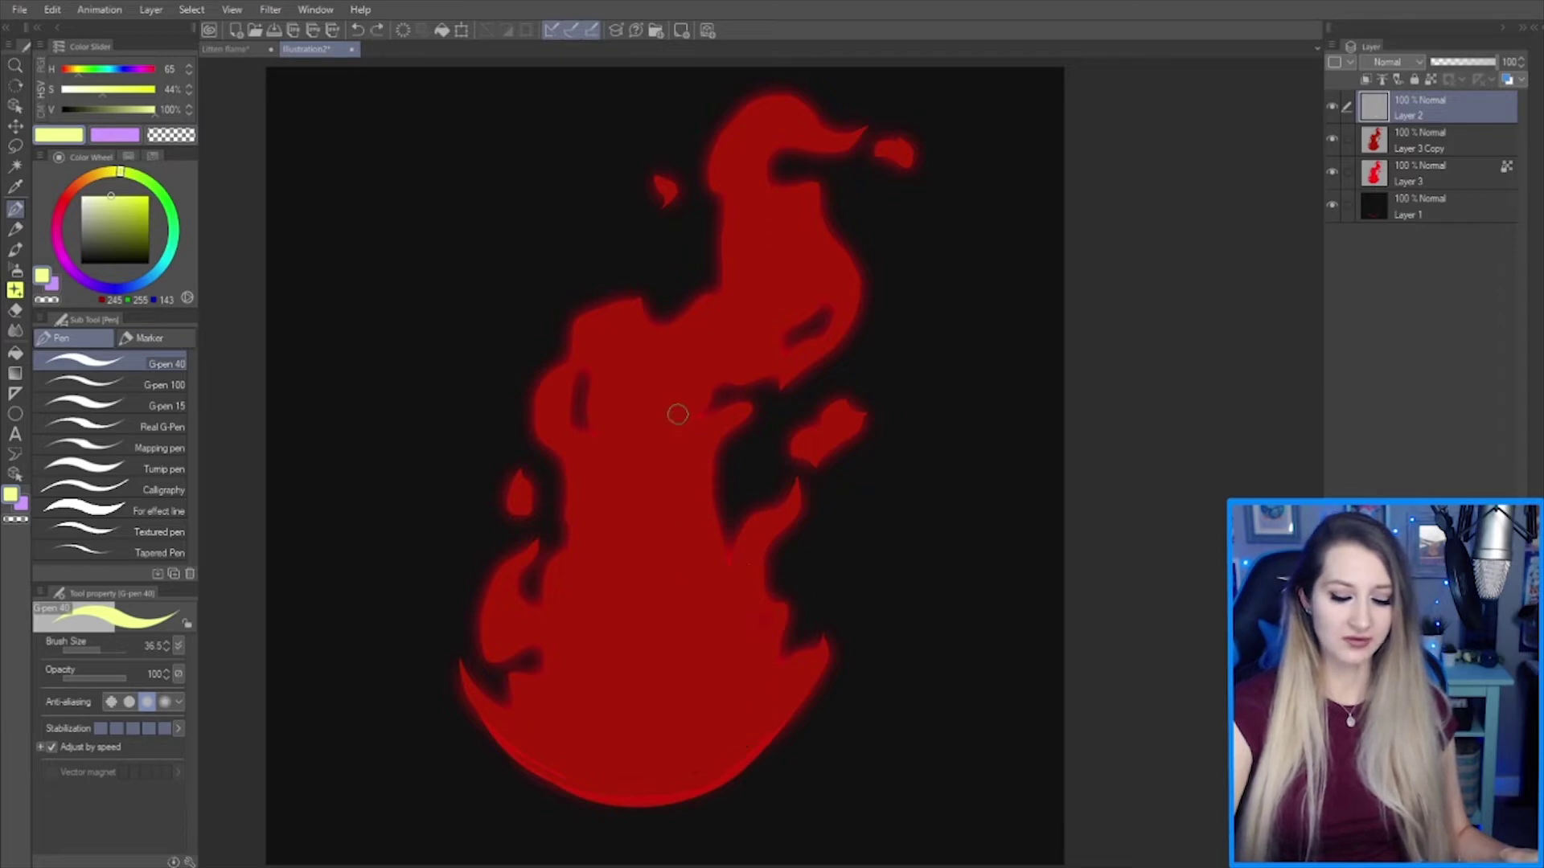
- Lasso an uneven inner flame with small cut-outs inside the red flame and fill it with the pale yellow
key("m")
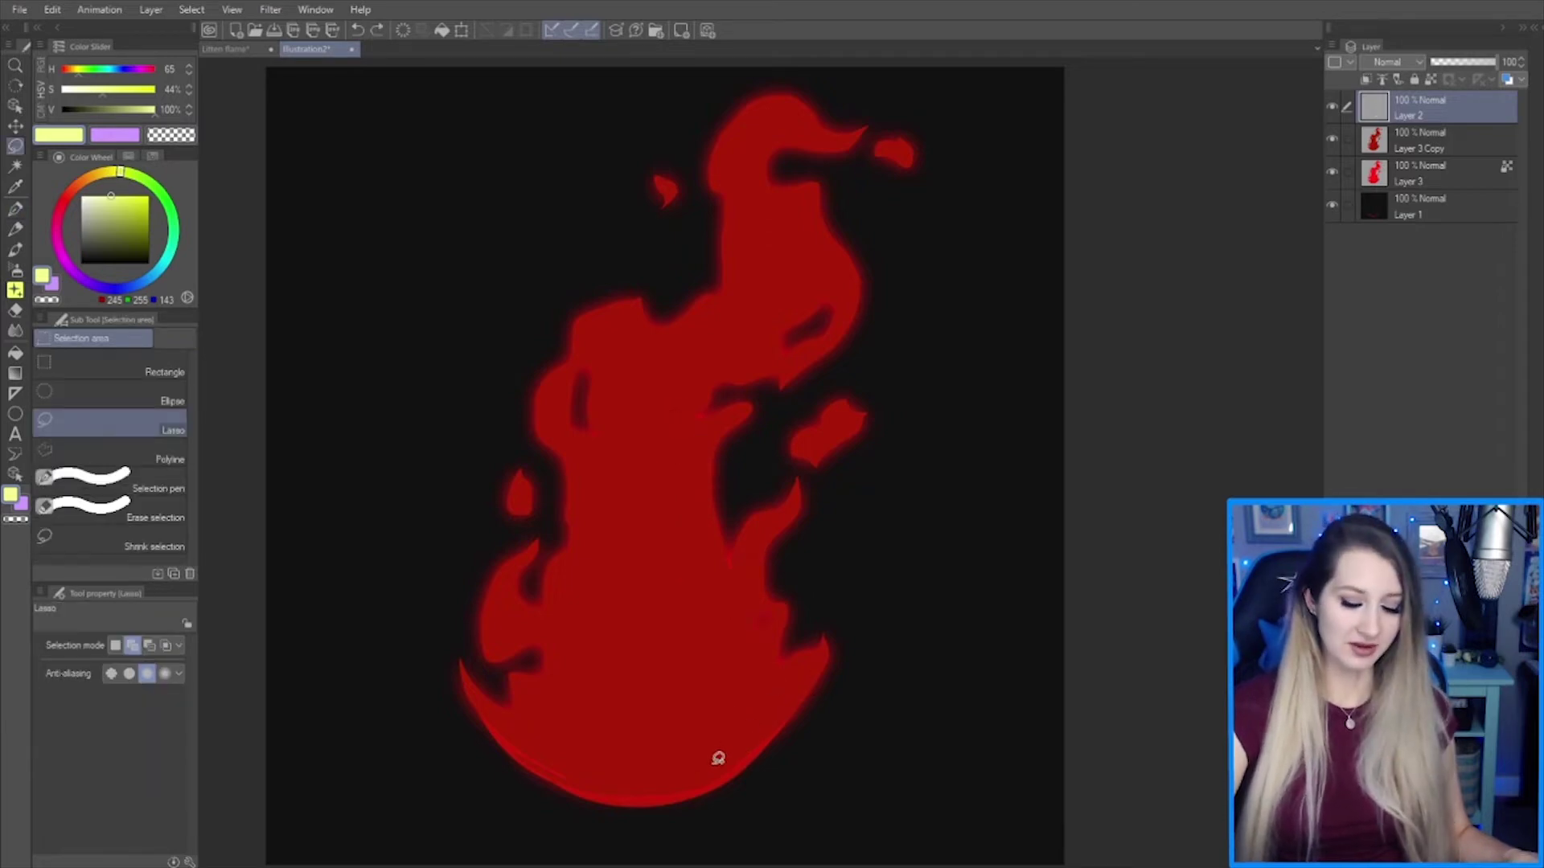
mouse_move(716, 760)
left_mouse_down()
mouse_move(801, 674)
mouse_move(763, 694)
mouse_move(777, 624)
mouse_move(748, 648)
mouse_move(733, 628)
mouse_move(758, 592)
mouse_move(759, 548)
mouse_move(732, 593)
mouse_move(689, 558)
mouse_move(709, 432)
mouse_move(681, 444)
mouse_move(674, 431)
mouse_move(694, 381)
left_mouse_up()
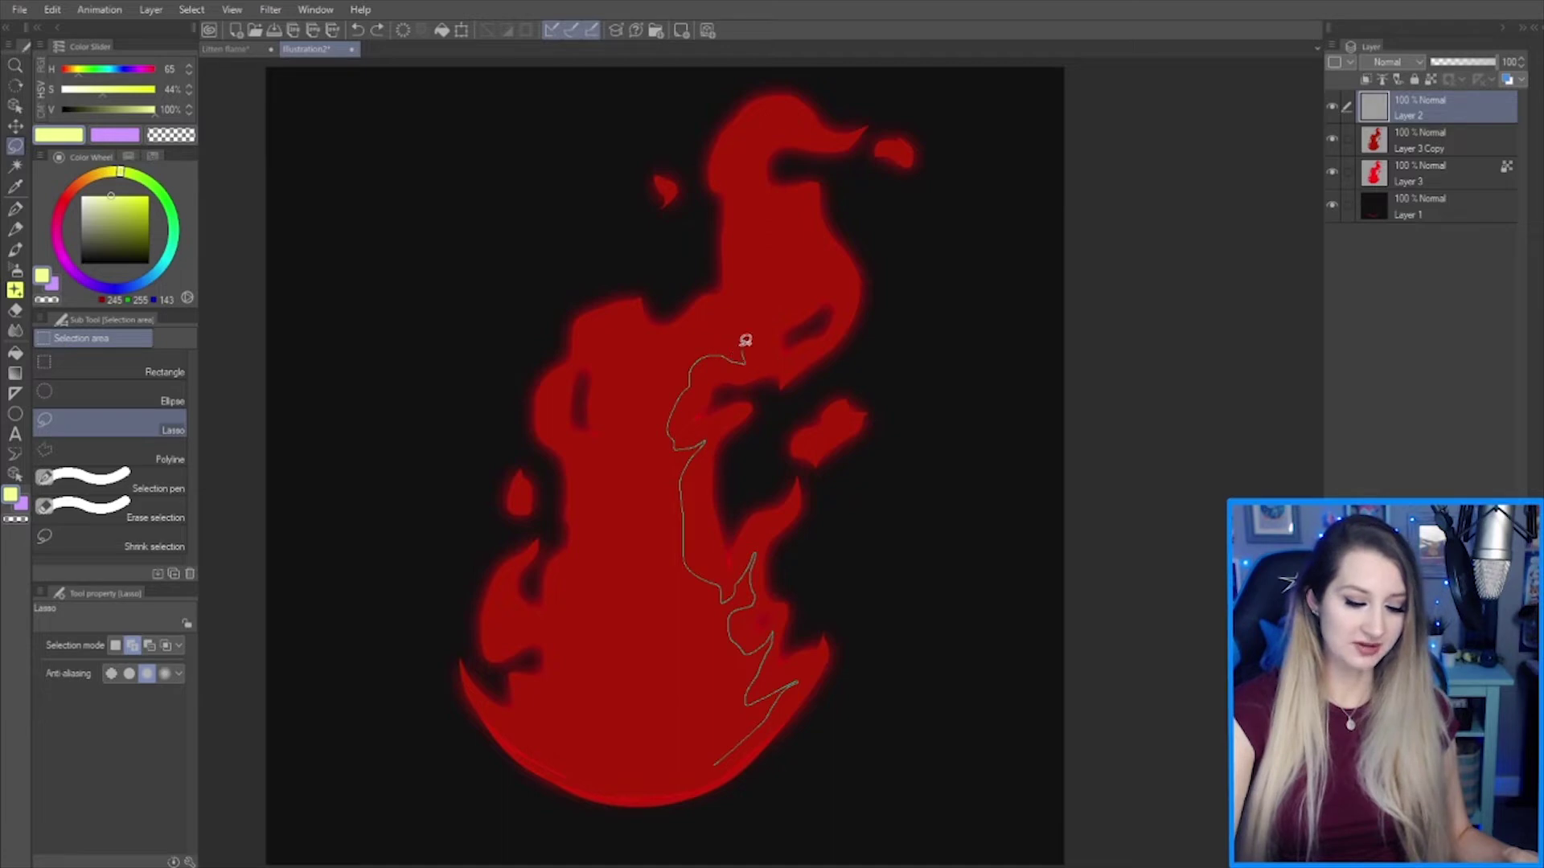
mouse_move(816, 276)
left_mouse_down()
mouse_move(807, 206)
mouse_move(781, 212)
mouse_move(758, 194)
mouse_move(755, 150)
mouse_move(796, 126)
mouse_move(738, 146)
mouse_move(743, 228)
left_mouse_up()
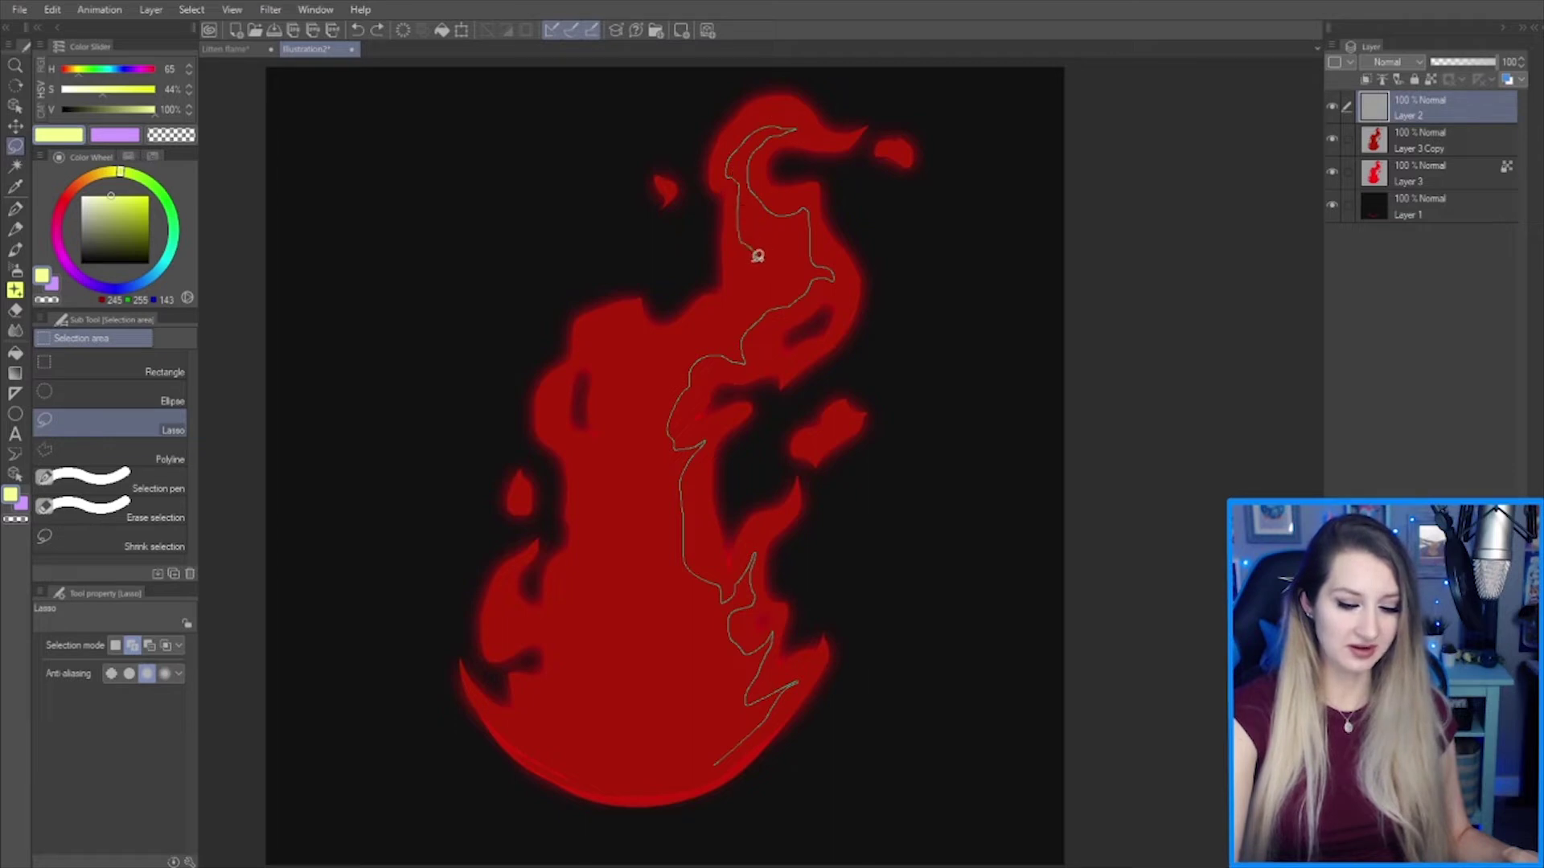
mouse_move(676, 340)
left_mouse_down()
mouse_move(623, 320)
mouse_move(602, 343)
left_mouse_up()
mouse_move(619, 439)
left_mouse_down()
mouse_move(586, 439)
mouse_move(558, 398)
mouse_move(584, 458)
left_mouse_up()
mouse_move(604, 522)
left_mouse_down()
mouse_move(617, 550)
mouse_move(578, 579)
mouse_move(583, 610)
mouse_move(522, 609)
mouse_move(572, 637)
mouse_move(572, 674)
mouse_move(540, 688)
mouse_move(564, 723)
mouse_move(541, 735)
mouse_move(611, 777)
mouse_move(724, 754)
left_mouse_up()
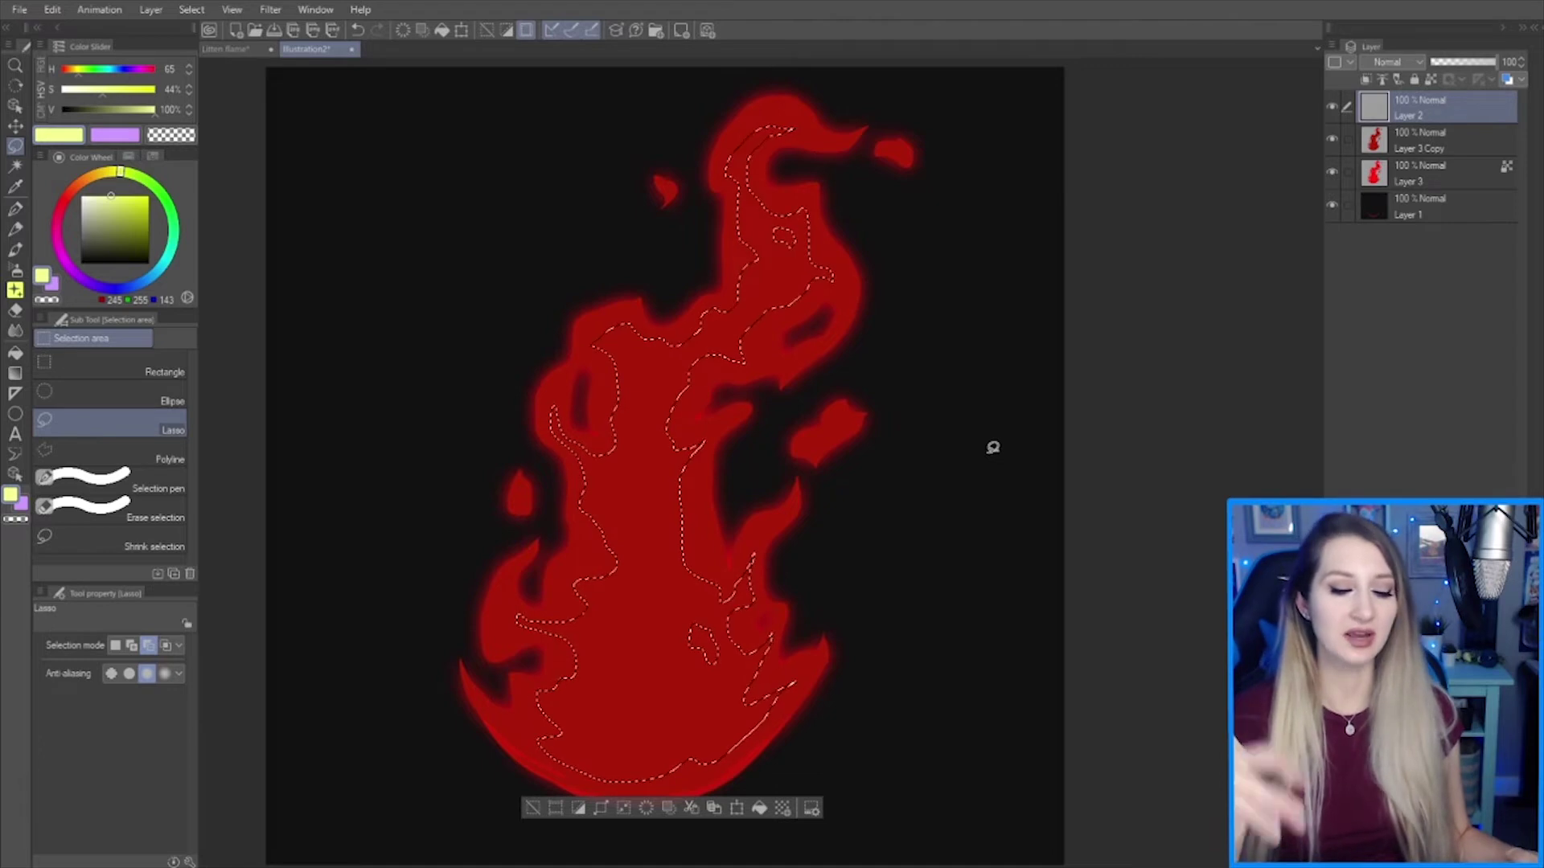
key("g")
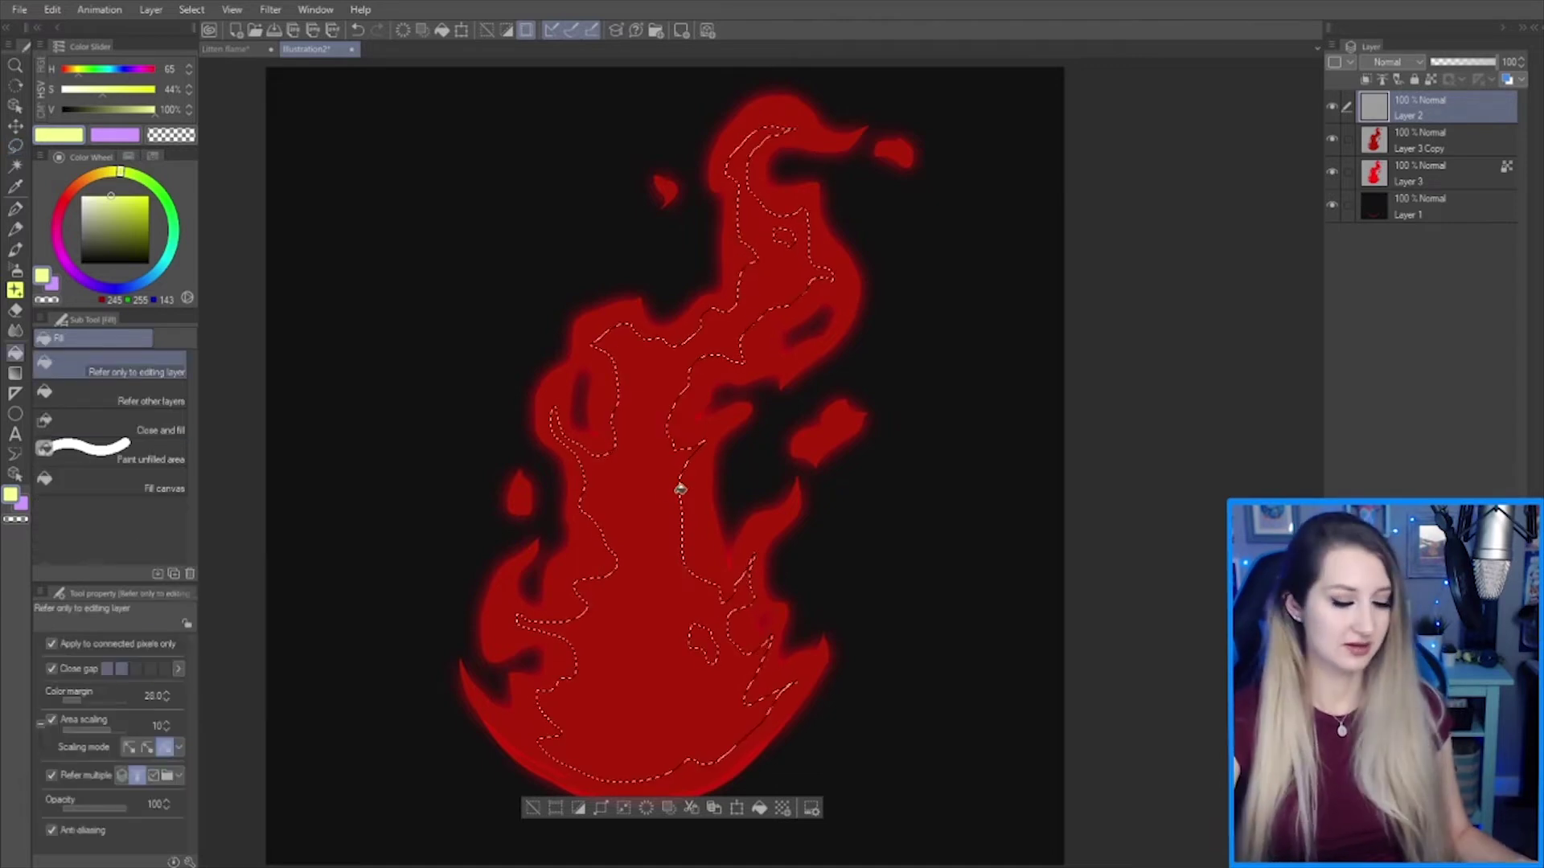
key("ctrl+d")
- Lasso small shapes inside the two lower detached embers, either side of the flame, and colour them pale yellow
key("m")
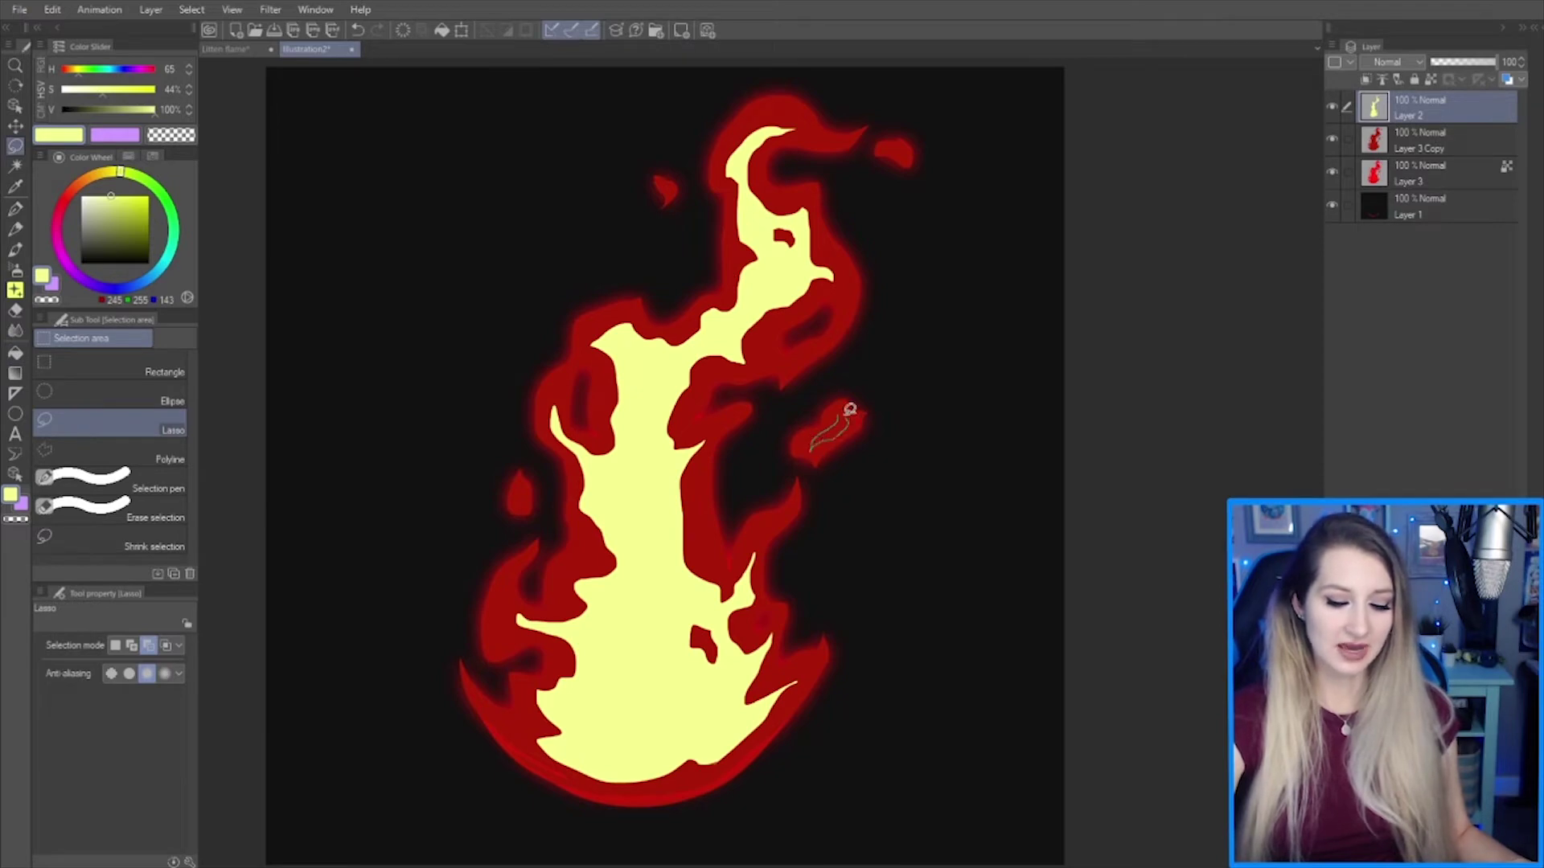
mouse_move(850, 409)
left_mouse_down()
mouse_move(805, 444)
mouse_move(846, 416)
left_mouse_up()
key("p")
key("ctrl+d")
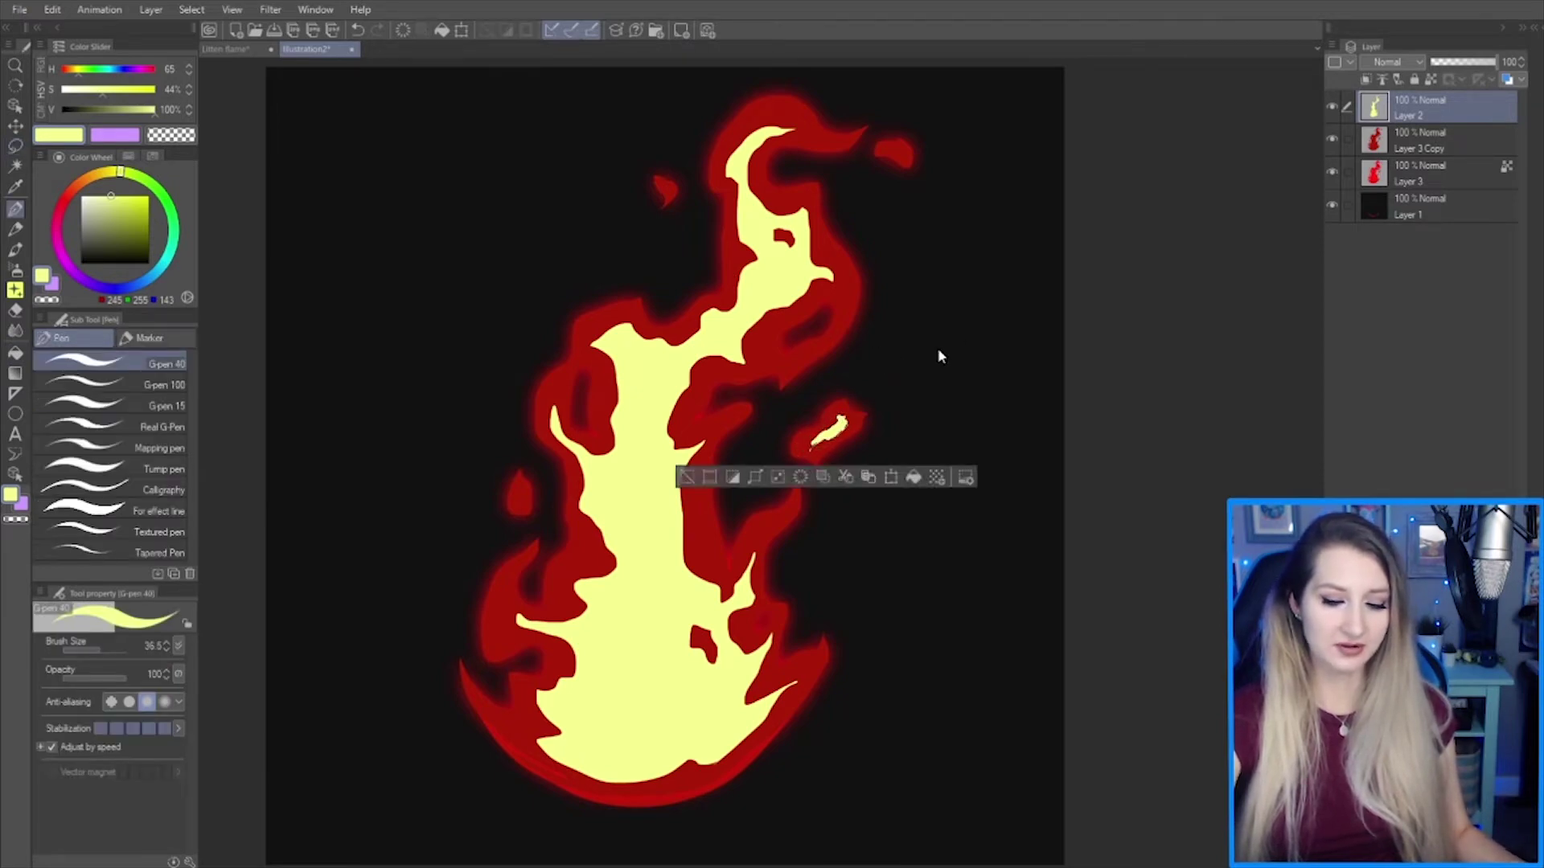
key("m")
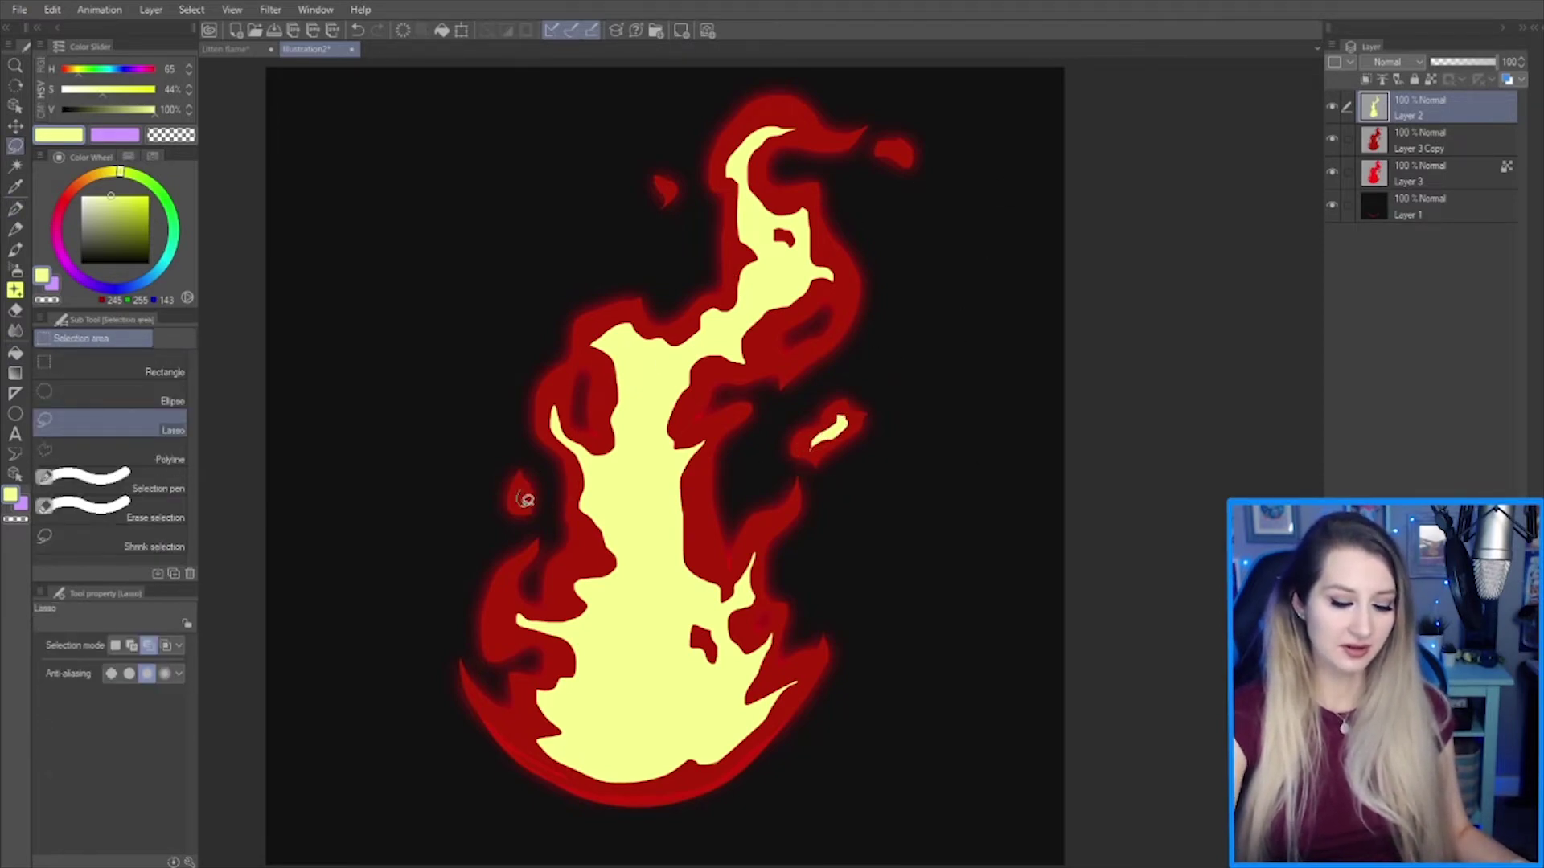
mouse_move(525, 500)
left_mouse_down()
mouse_move(534, 475)
mouse_move(521, 502)
left_mouse_up()
key("p")
key("ctrl+d")
- Lasso small shapes inside the two detached embers beside the flame's tip and colour them pale yellow
key("m")
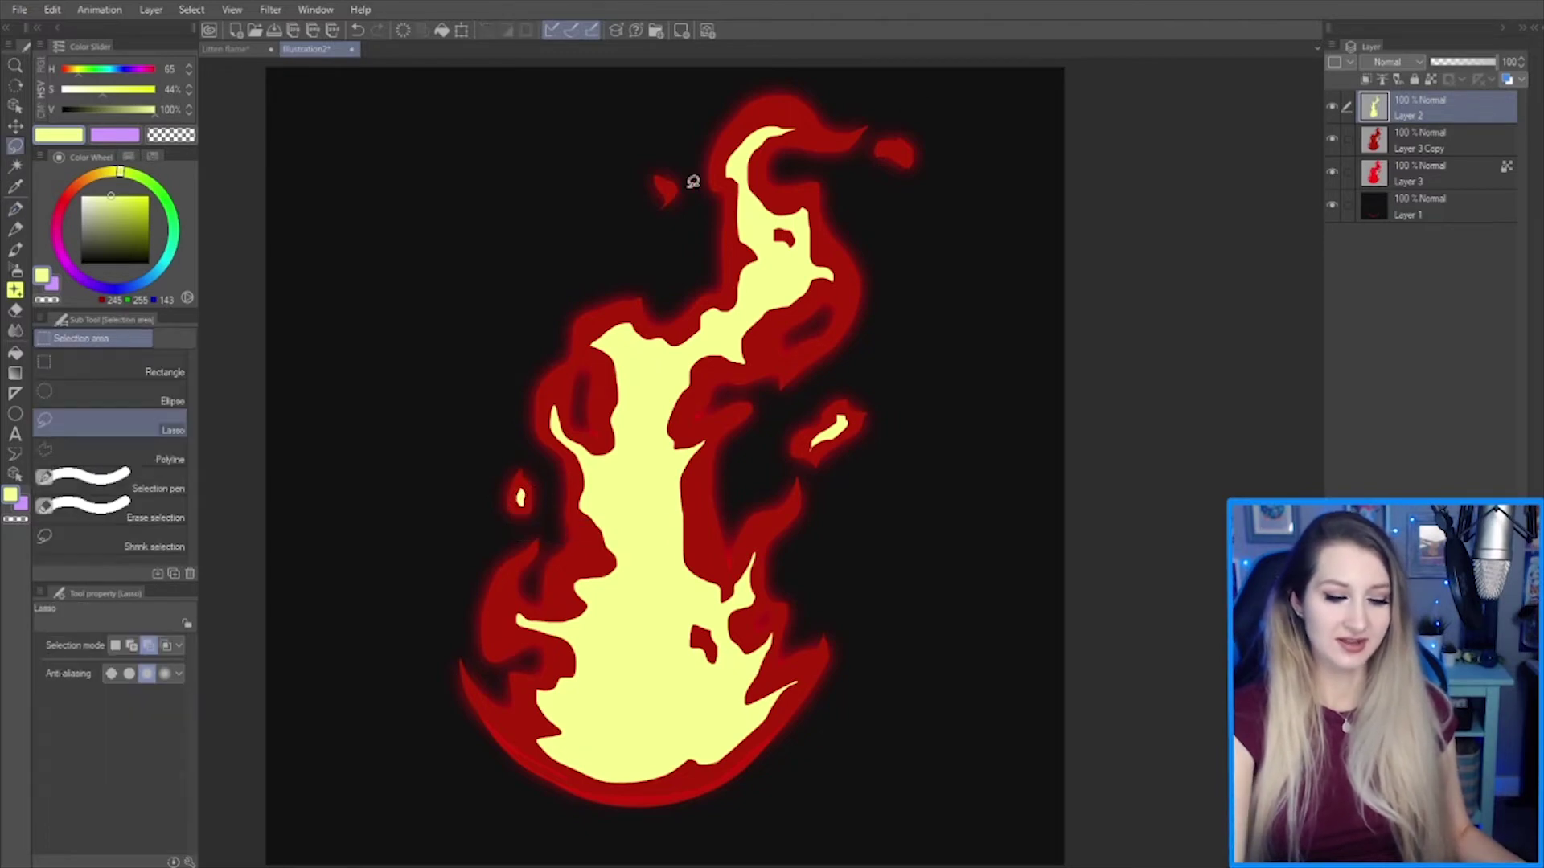
left_click_drag(673, 187, 671, 192)
key("p")
key("ctrl+d")
key("m")
left_click_drag(884, 144, 884, 149)
key("p")
left_click_drag(886, 148, 905, 157)
key("ctrl+d")
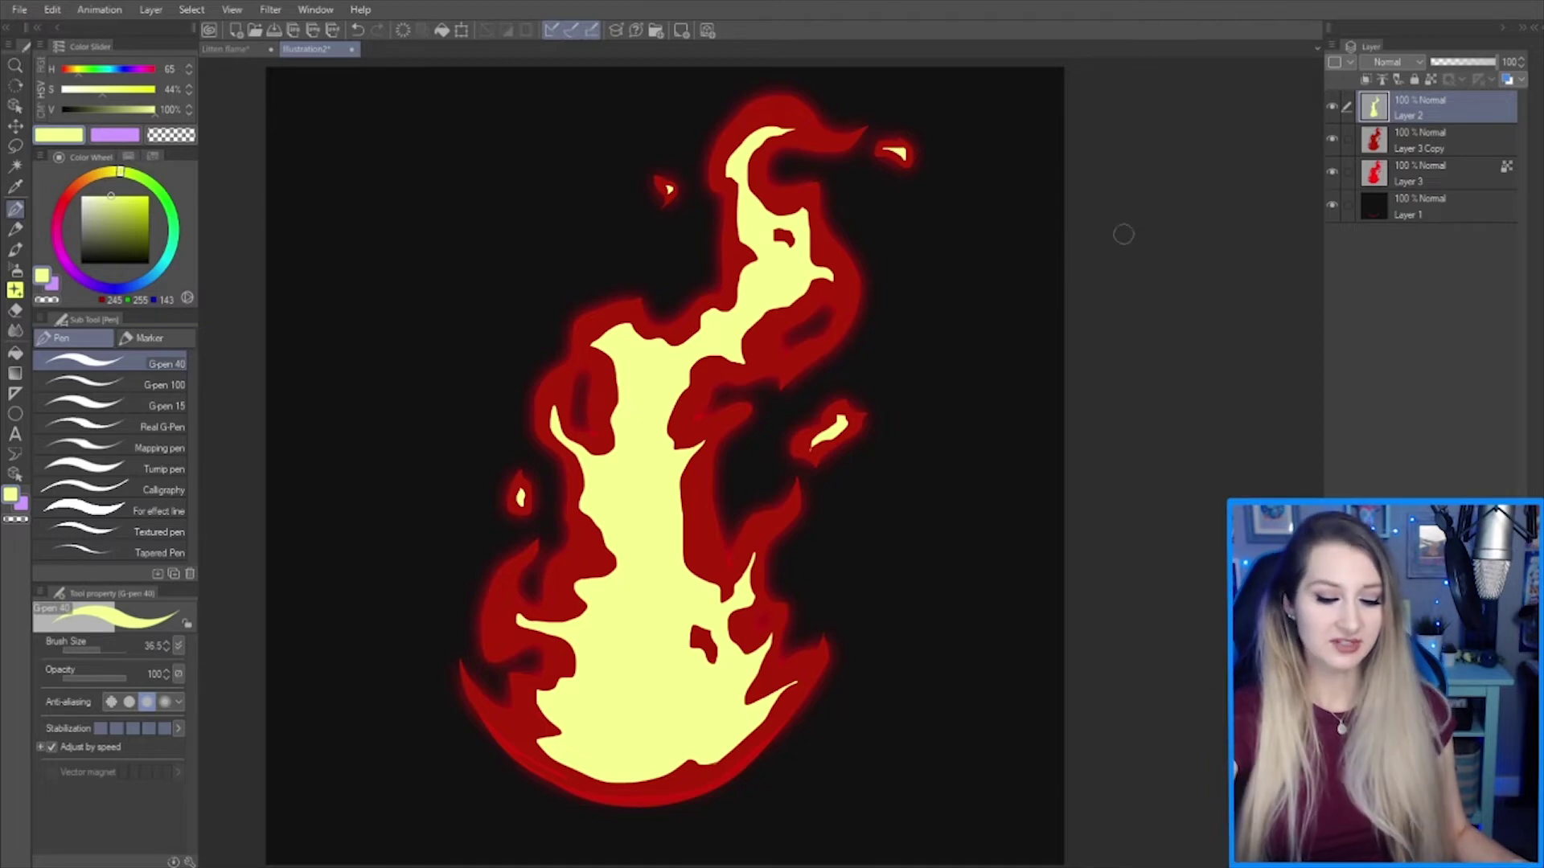
- Lock the yellow layer's transparent pixels and repaint its shapes in a stronger yellow with saturation 64%
left_click_drag(850, 430, 829, 428)
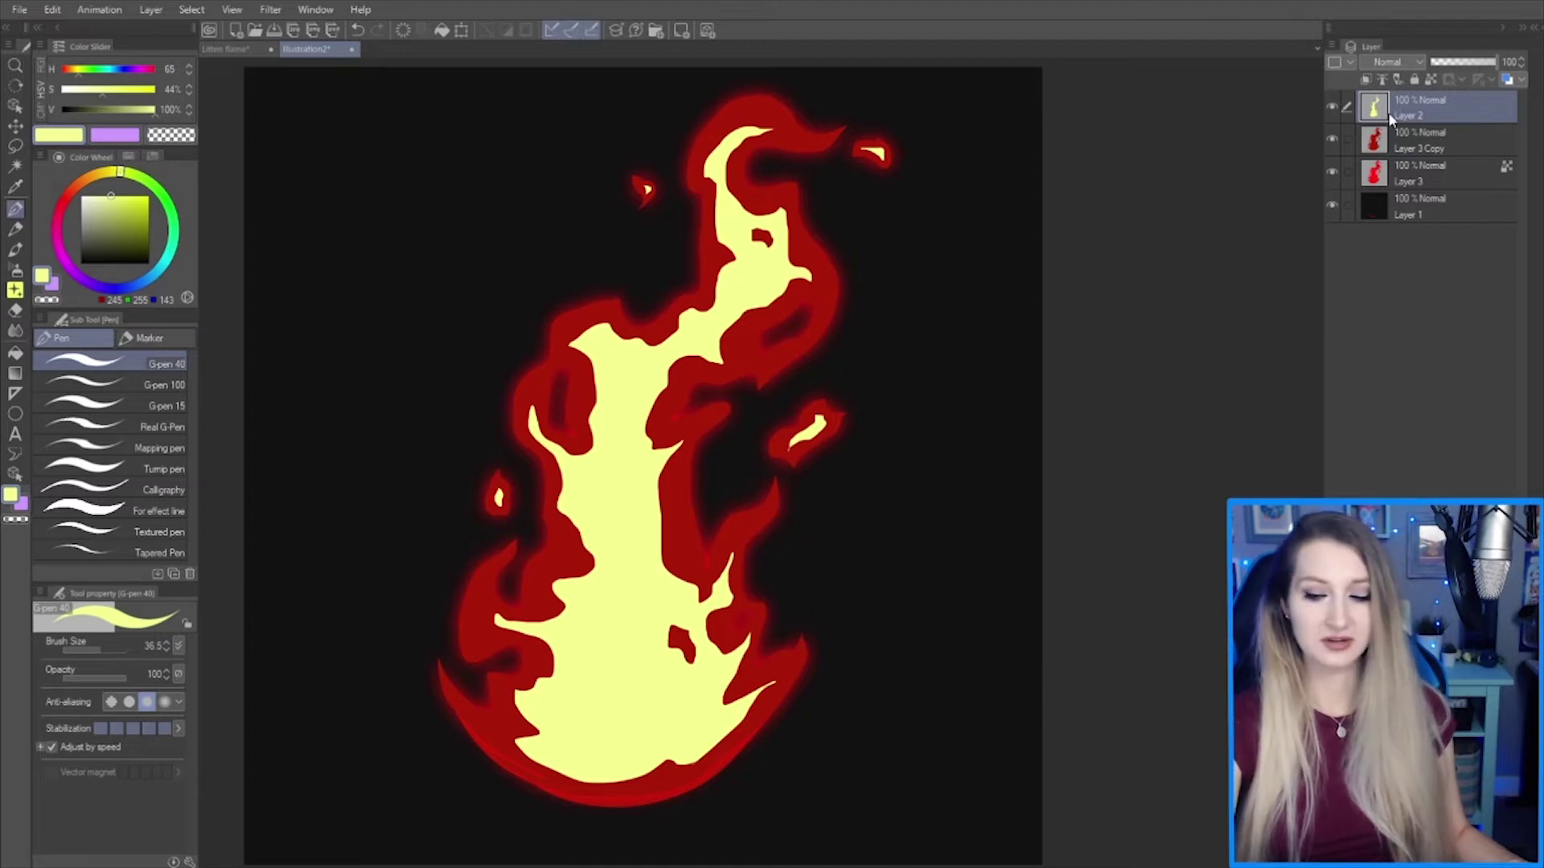
left_click(1430, 79)
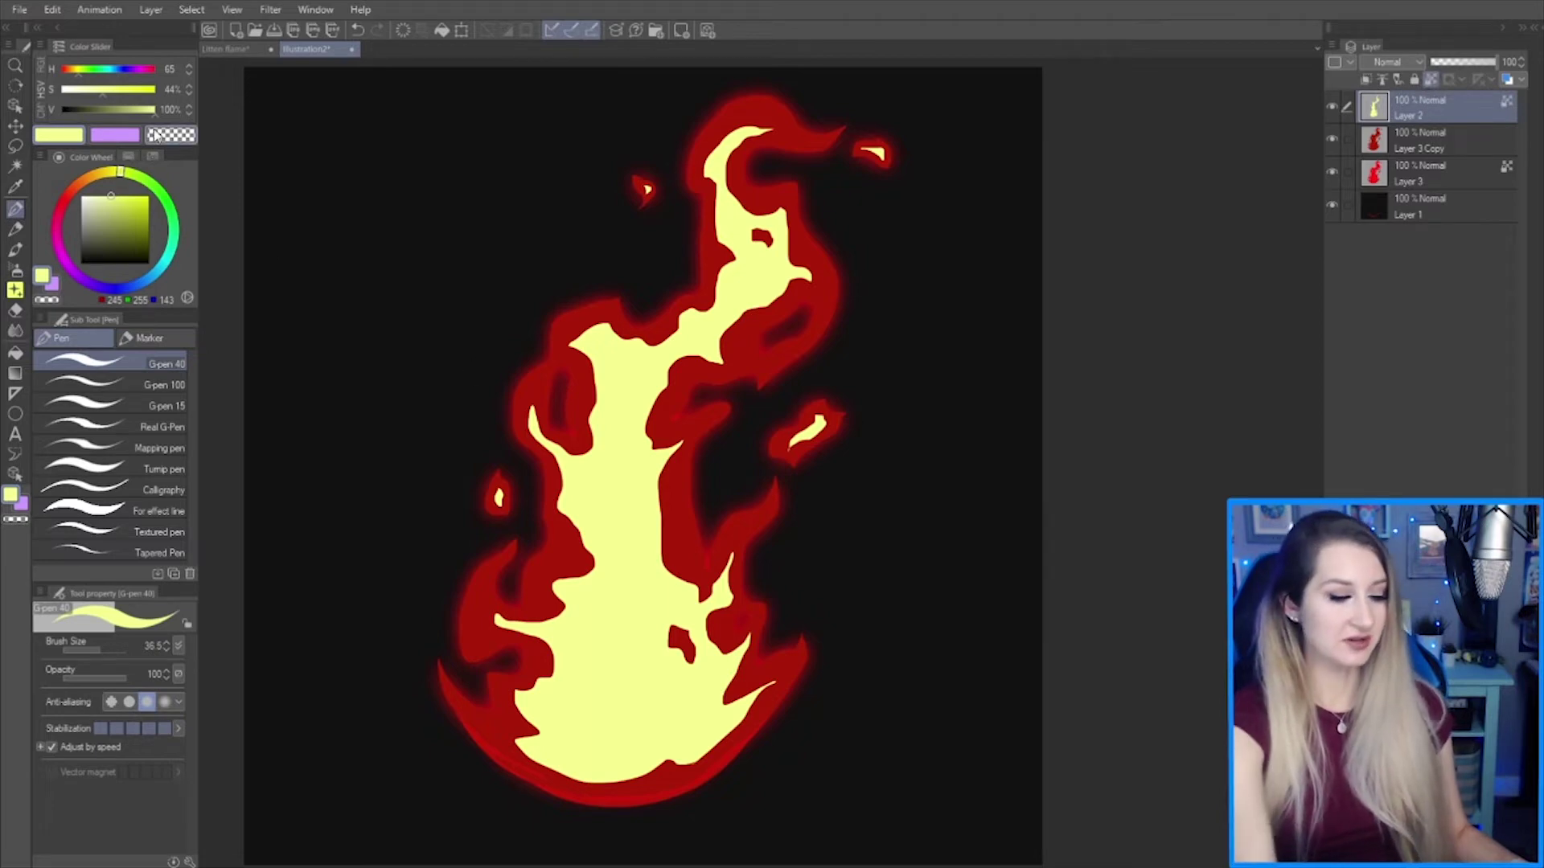
left_click(121, 92)
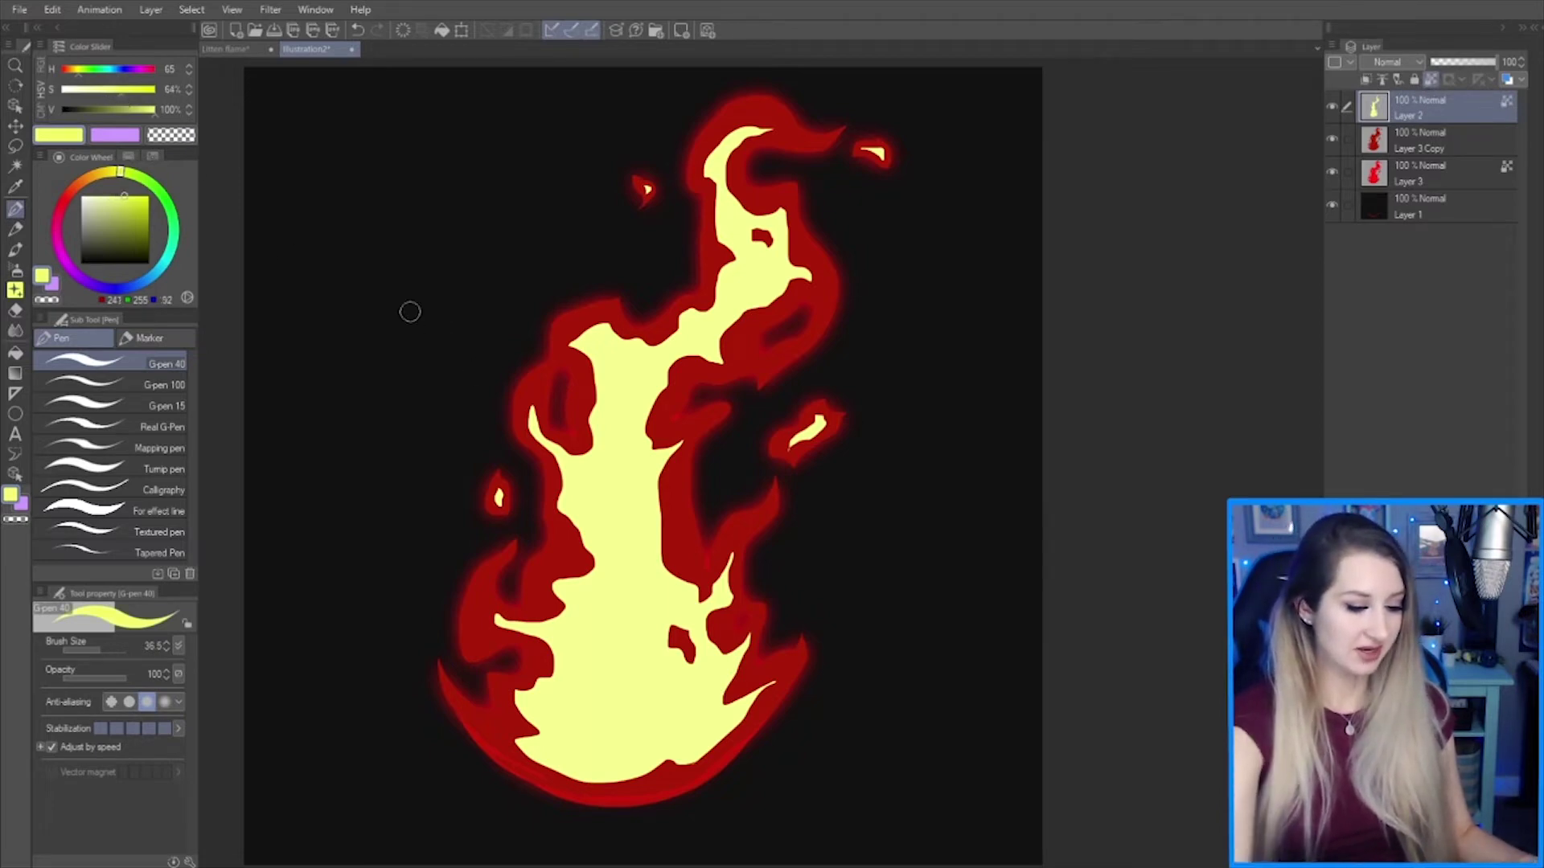
left_click_drag(407, 310, 465, 341)
mouse_move(723, 233)
left_mouse_down()
mouse_move(513, 619)
mouse_move(734, 644)
mouse_move(603, 551)
mouse_move(569, 362)
mouse_move(823, 332)
mouse_move(705, 146)
mouse_move(705, 203)
mouse_move(815, 234)
left_mouse_up()
key("[")
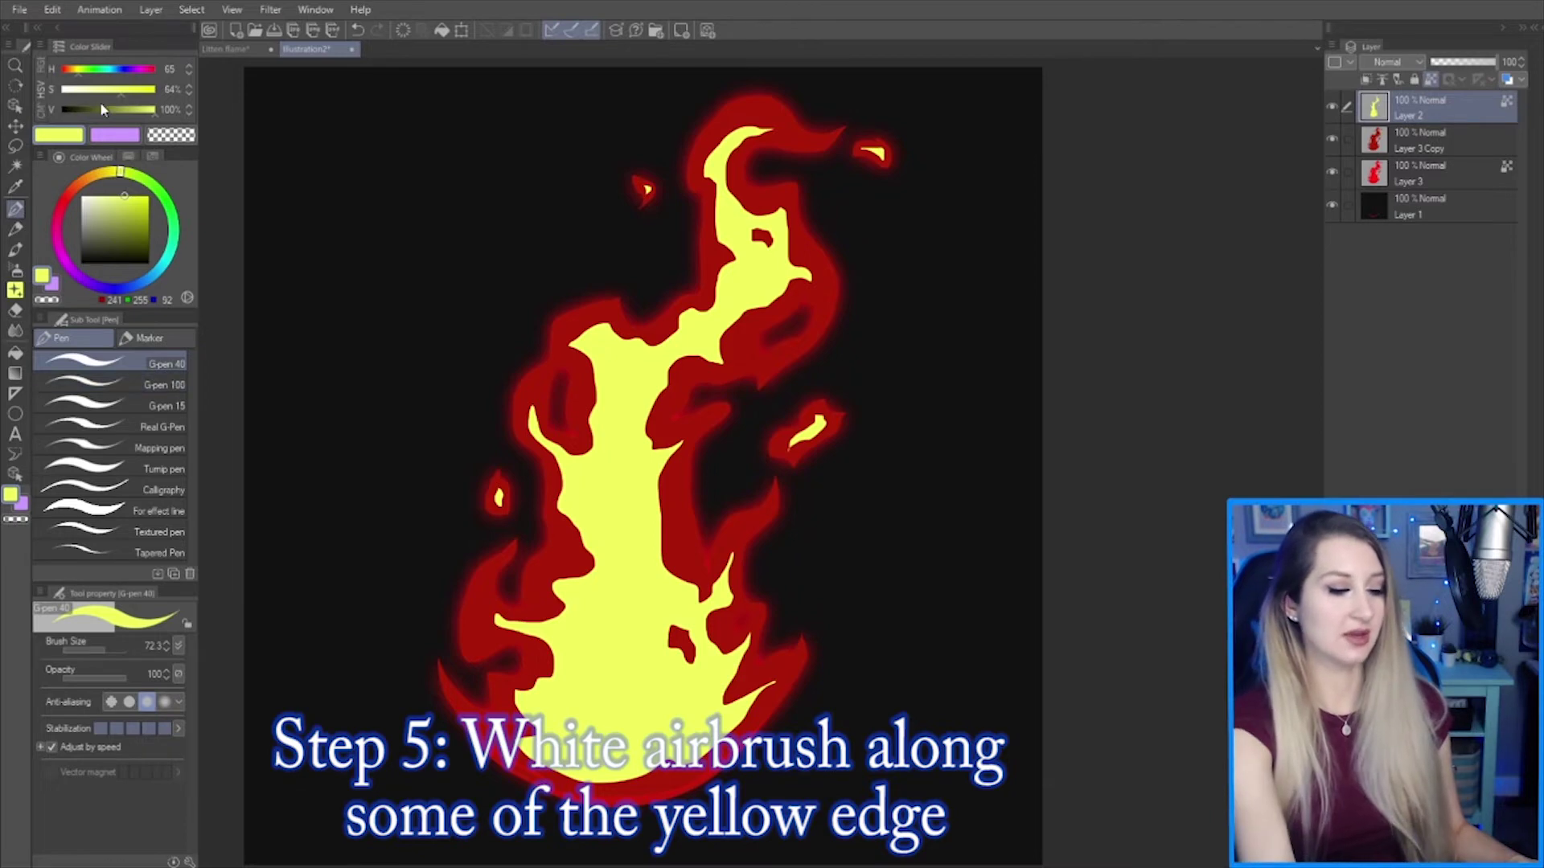
- Airbrush white with a small Soft 100 brush along the right edge of the yellow flame's upper half
left_click(82, 196)
key("b")
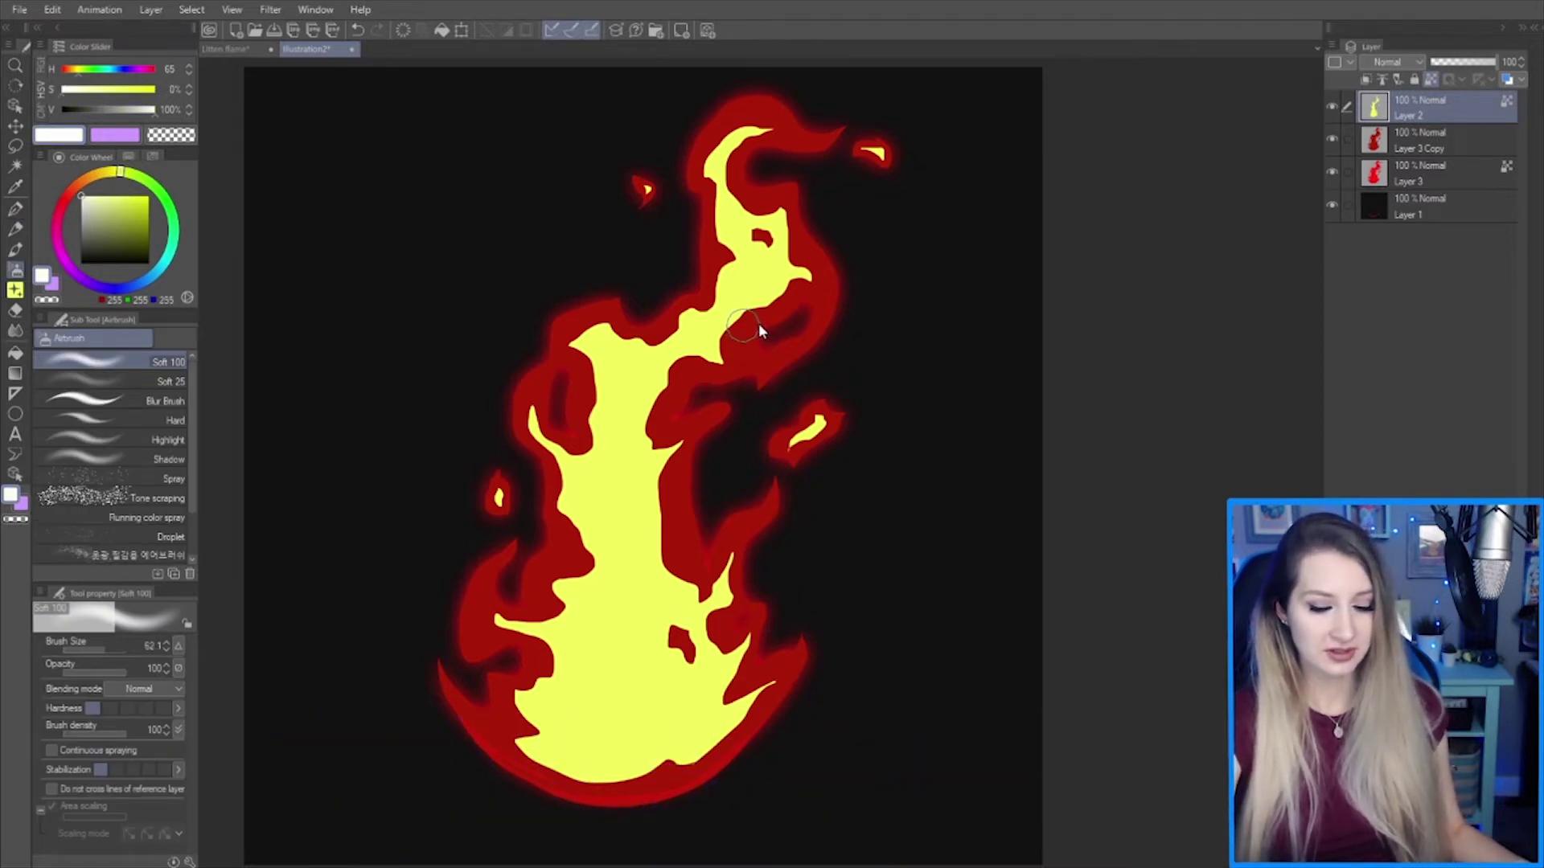
key("bracketleft")
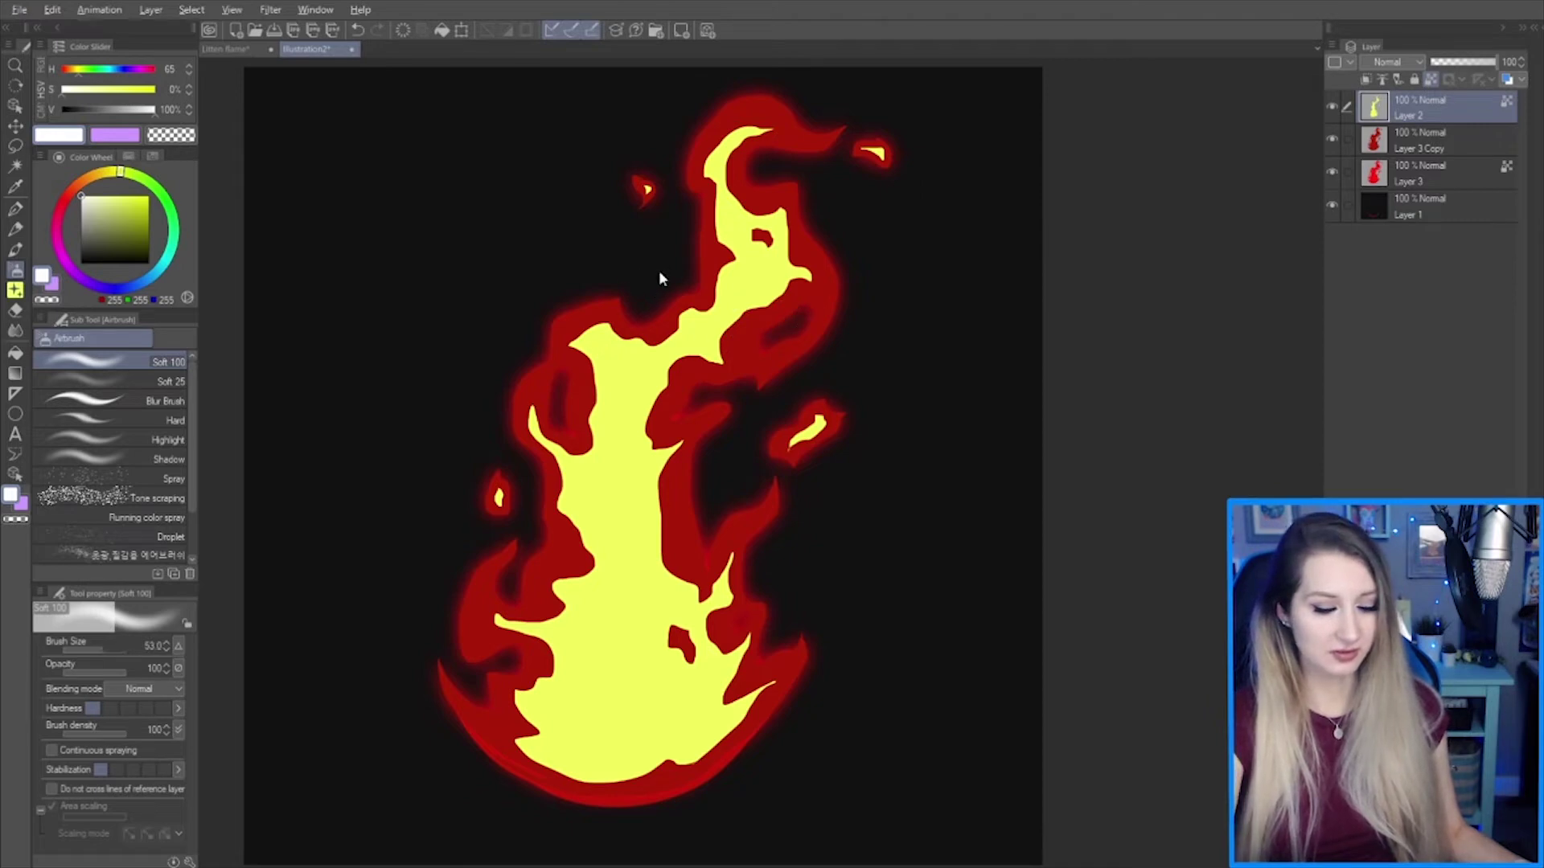
key("bracketleft")
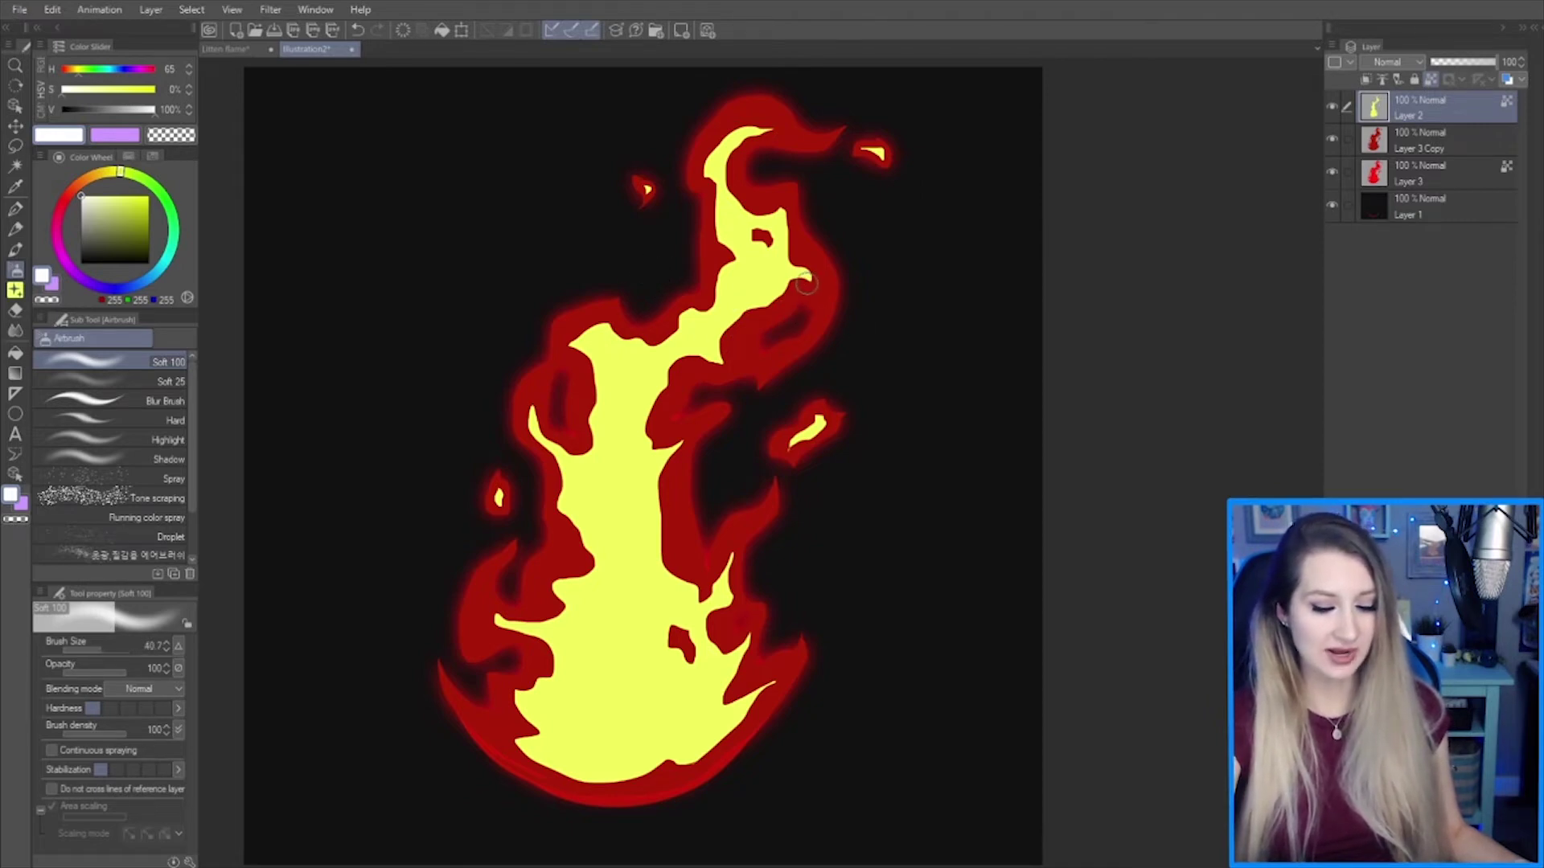
mouse_move(798, 279)
left_mouse_down()
mouse_move(733, 322)
mouse_move(722, 369)
mouse_move(780, 311)
mouse_move(687, 358)
mouse_move(672, 426)
mouse_move(692, 428)
mouse_move(697, 455)
mouse_move(685, 437)
mouse_move(663, 472)
mouse_move(664, 551)
left_mouse_up()
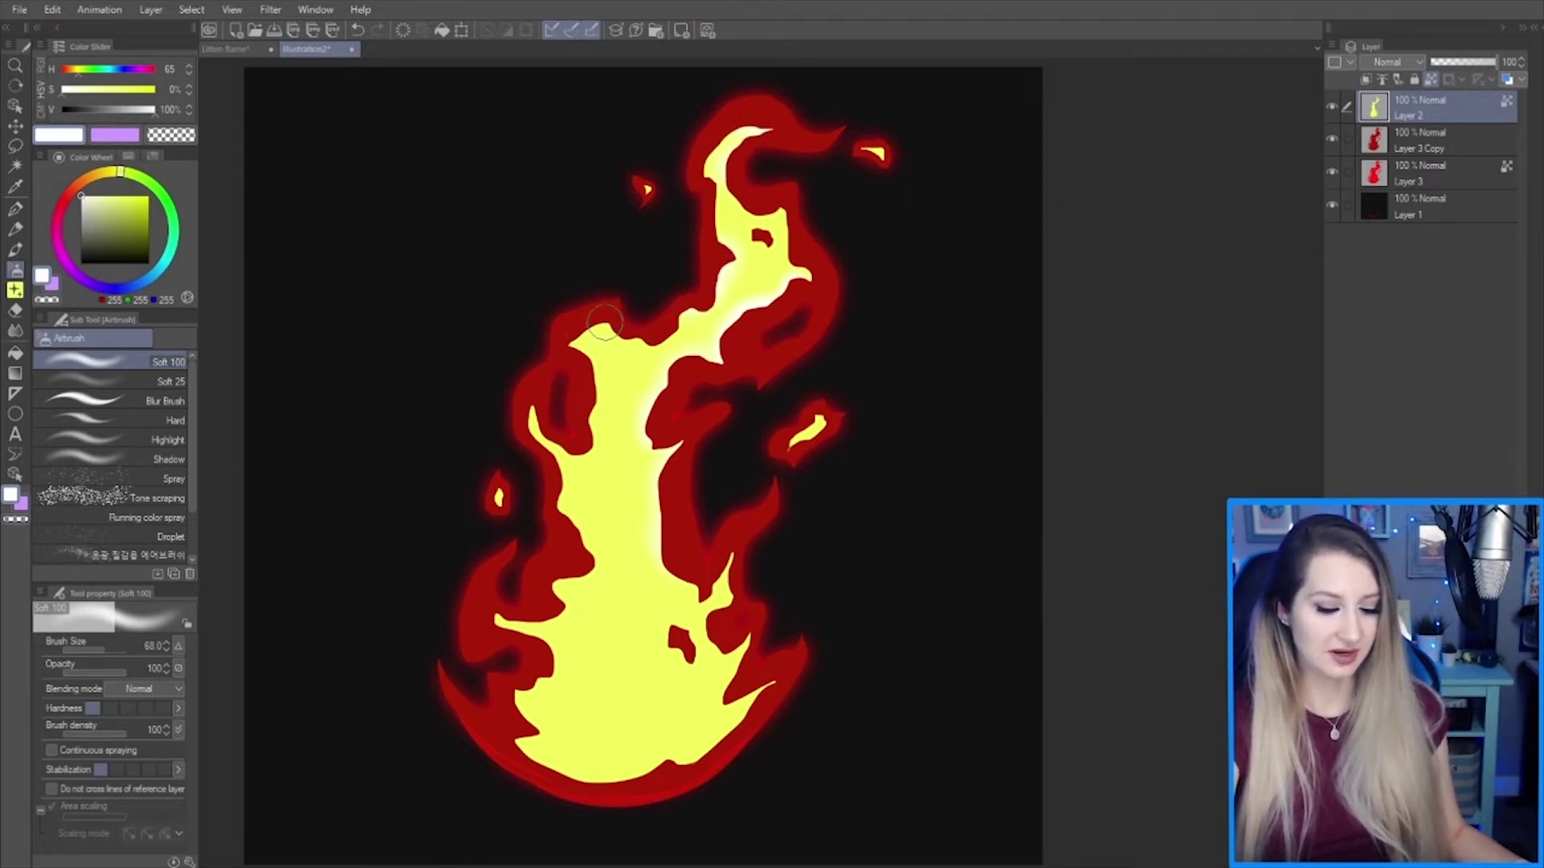
- Airbrush white highlights along the yellow flame's left edge, its lower right tongues and its base
mouse_move(605, 322)
left_mouse_down()
mouse_move(573, 328)
mouse_move(591, 429)
mouse_move(524, 413)
mouse_move(559, 453)
mouse_move(572, 530)
mouse_move(556, 502)
mouse_move(593, 552)
mouse_move(554, 565)
left_mouse_up()
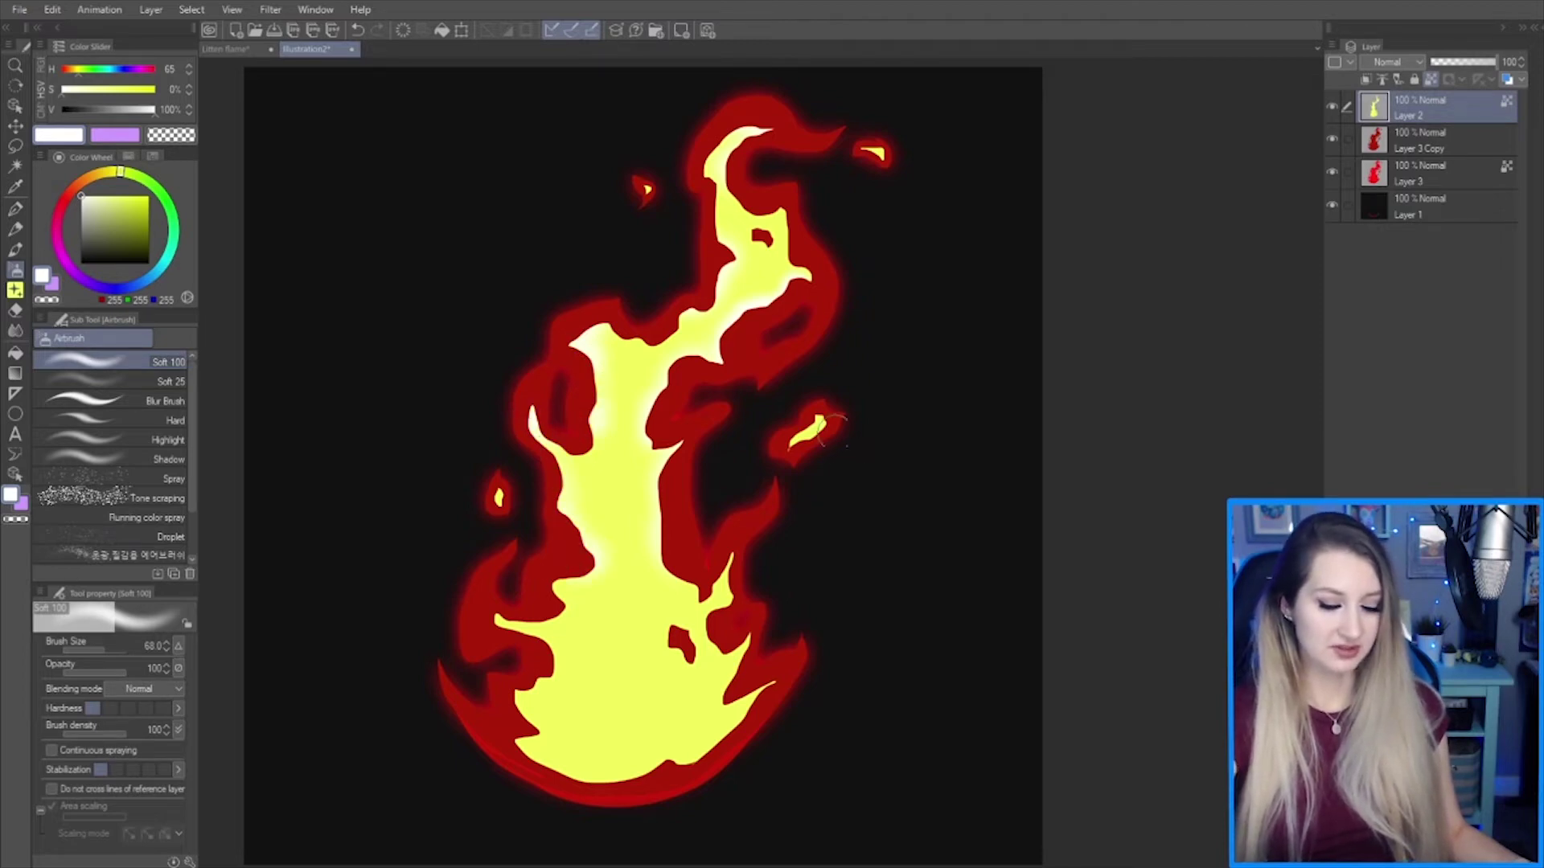
mouse_move(750, 555)
left_mouse_down()
mouse_move(741, 593)
mouse_move(717, 583)
mouse_move(737, 550)
mouse_move(743, 588)
mouse_move(717, 615)
mouse_move(721, 638)
mouse_move(764, 622)
mouse_move(757, 690)
left_mouse_up()
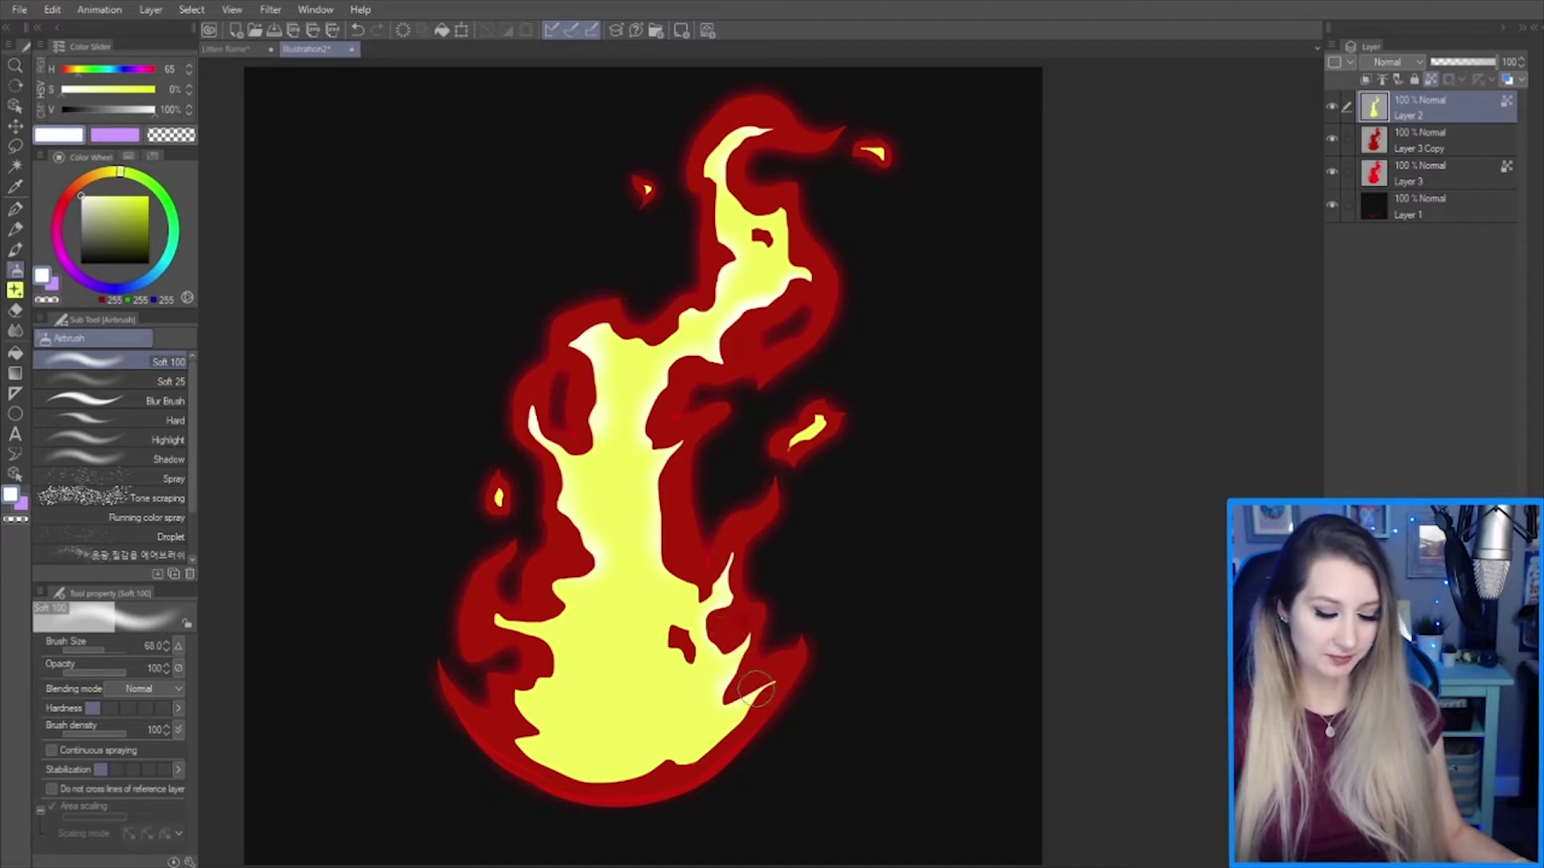
mouse_move(613, 772)
left_mouse_down()
mouse_move(629, 776)
mouse_move(528, 748)
mouse_move(518, 707)
mouse_move(538, 645)
left_mouse_up()
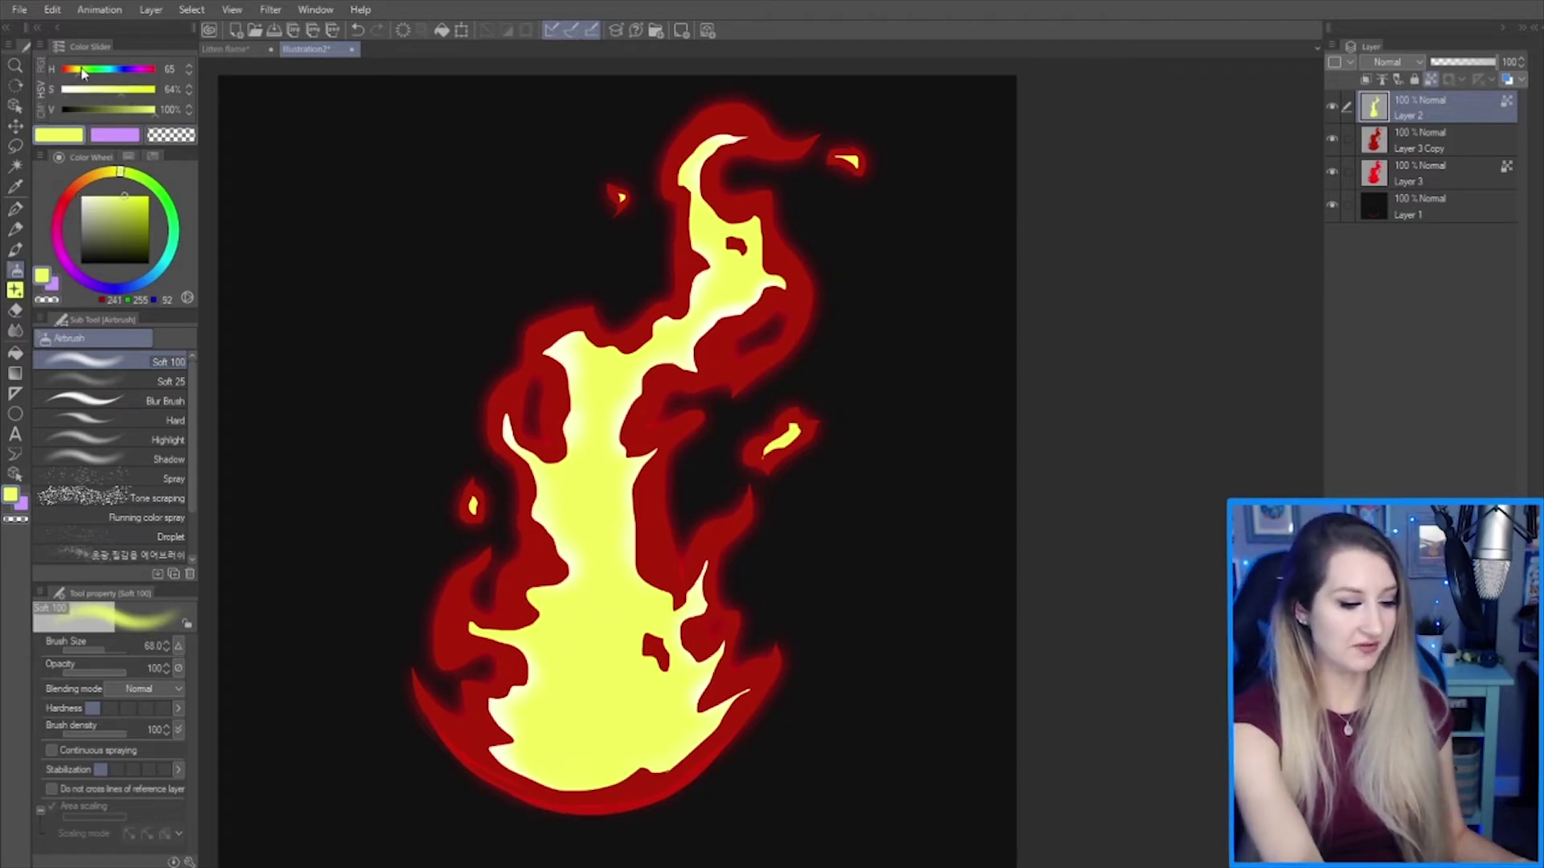
- Airbrush a large soft golden orange area, hue 43, saturation 78%, into the yellow flame's lower core using Soft 25
left_click(77, 71)
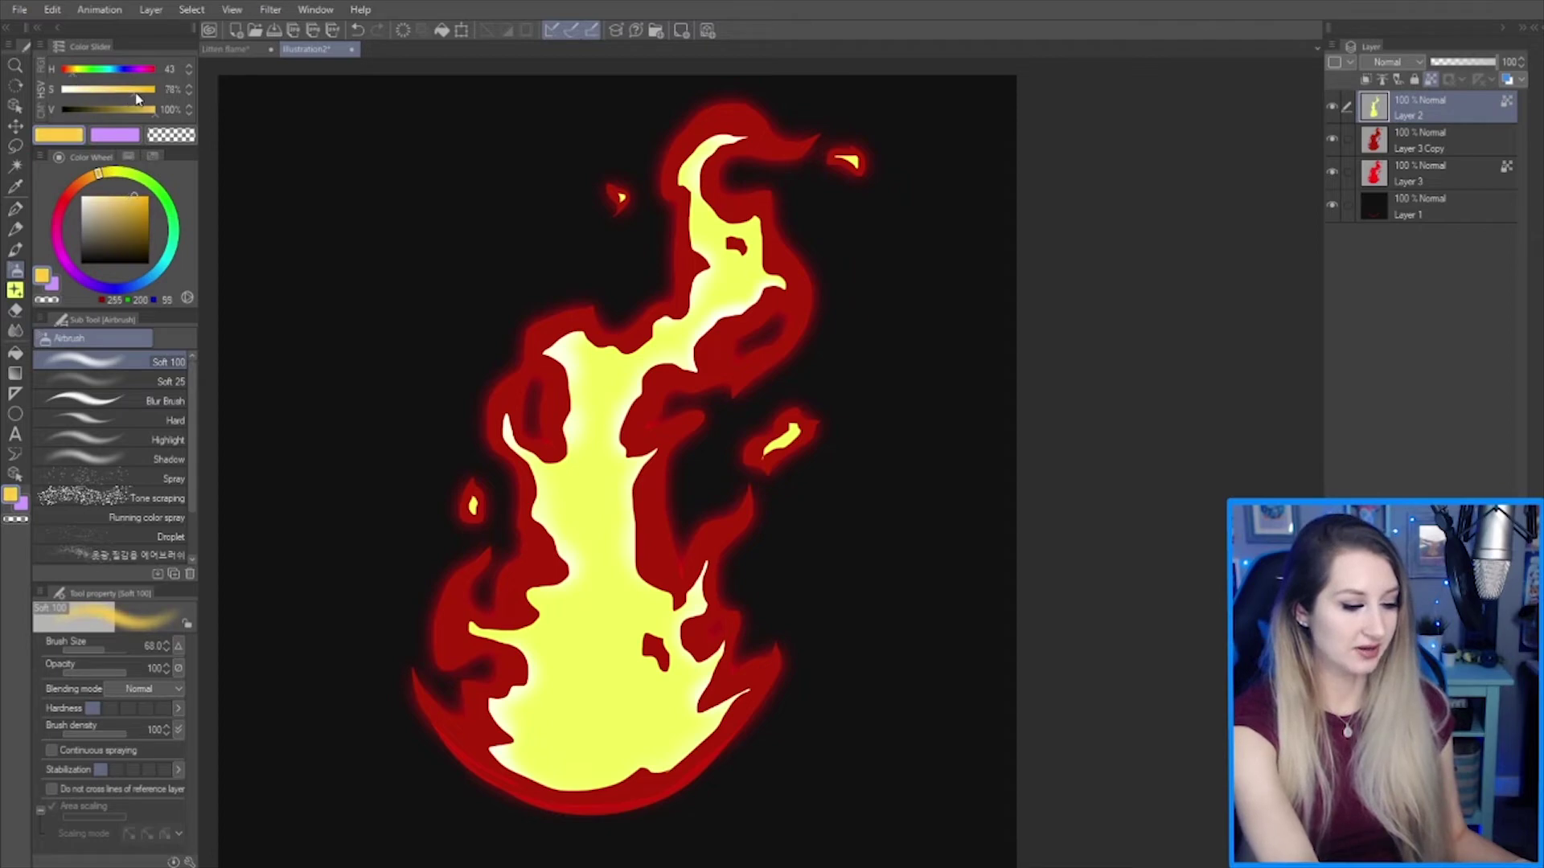
key("period")
left_click_drag(604, 596, 653, 598)
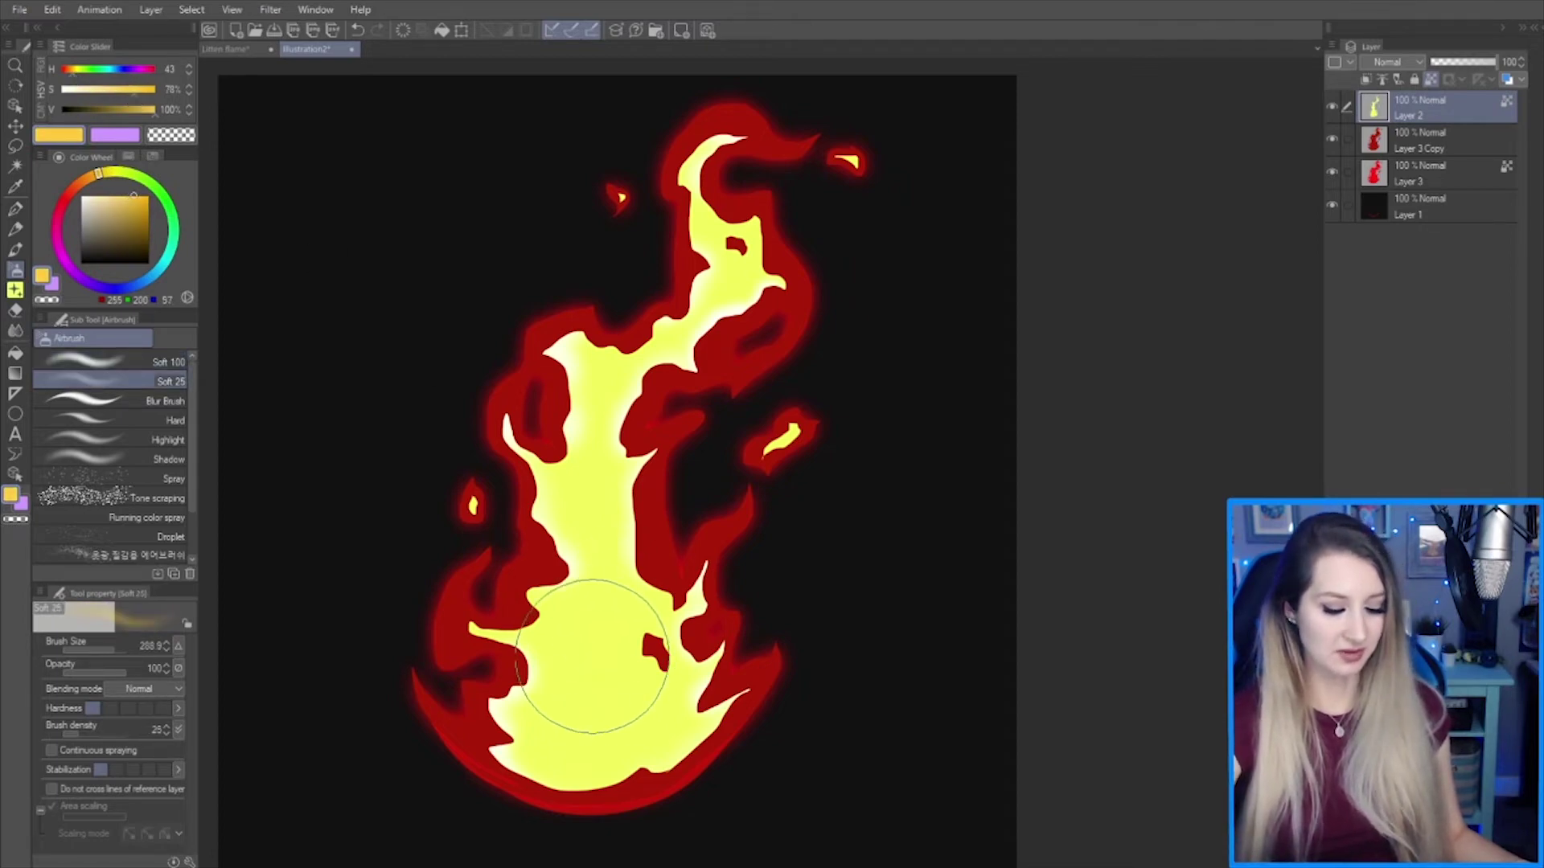
left_click_drag(596, 656, 613, 713)
key("bracketleft")
left_click_drag(594, 631, 614, 735)
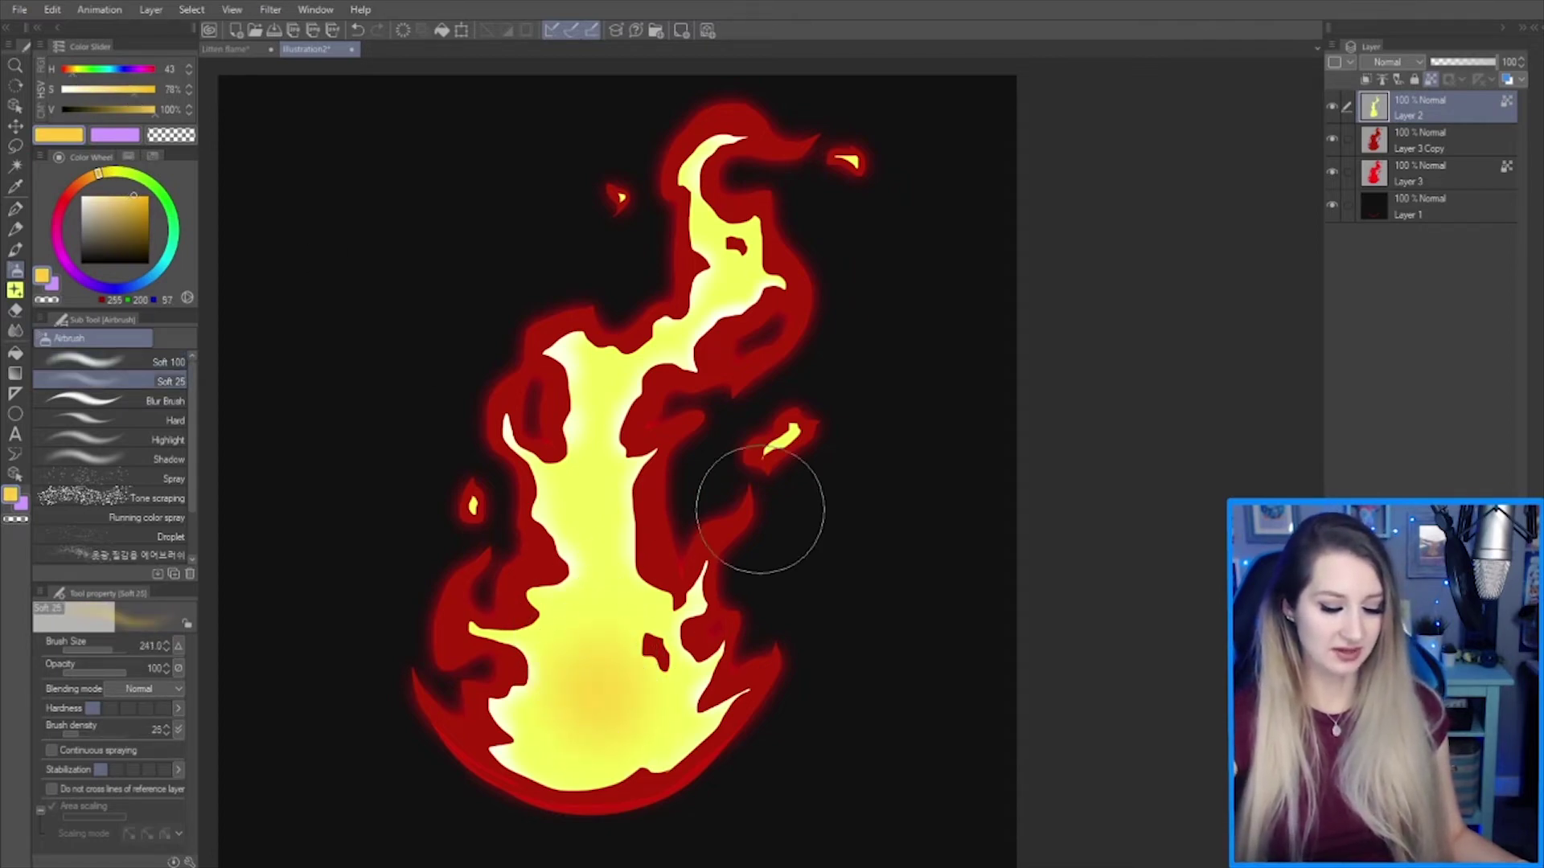
- Add soft golden orange shading to the yellow flame's upper bend and middle with a smaller Soft 25 airbrush
key("bracketleft")
key("bracketleft")
key("bracketleft")
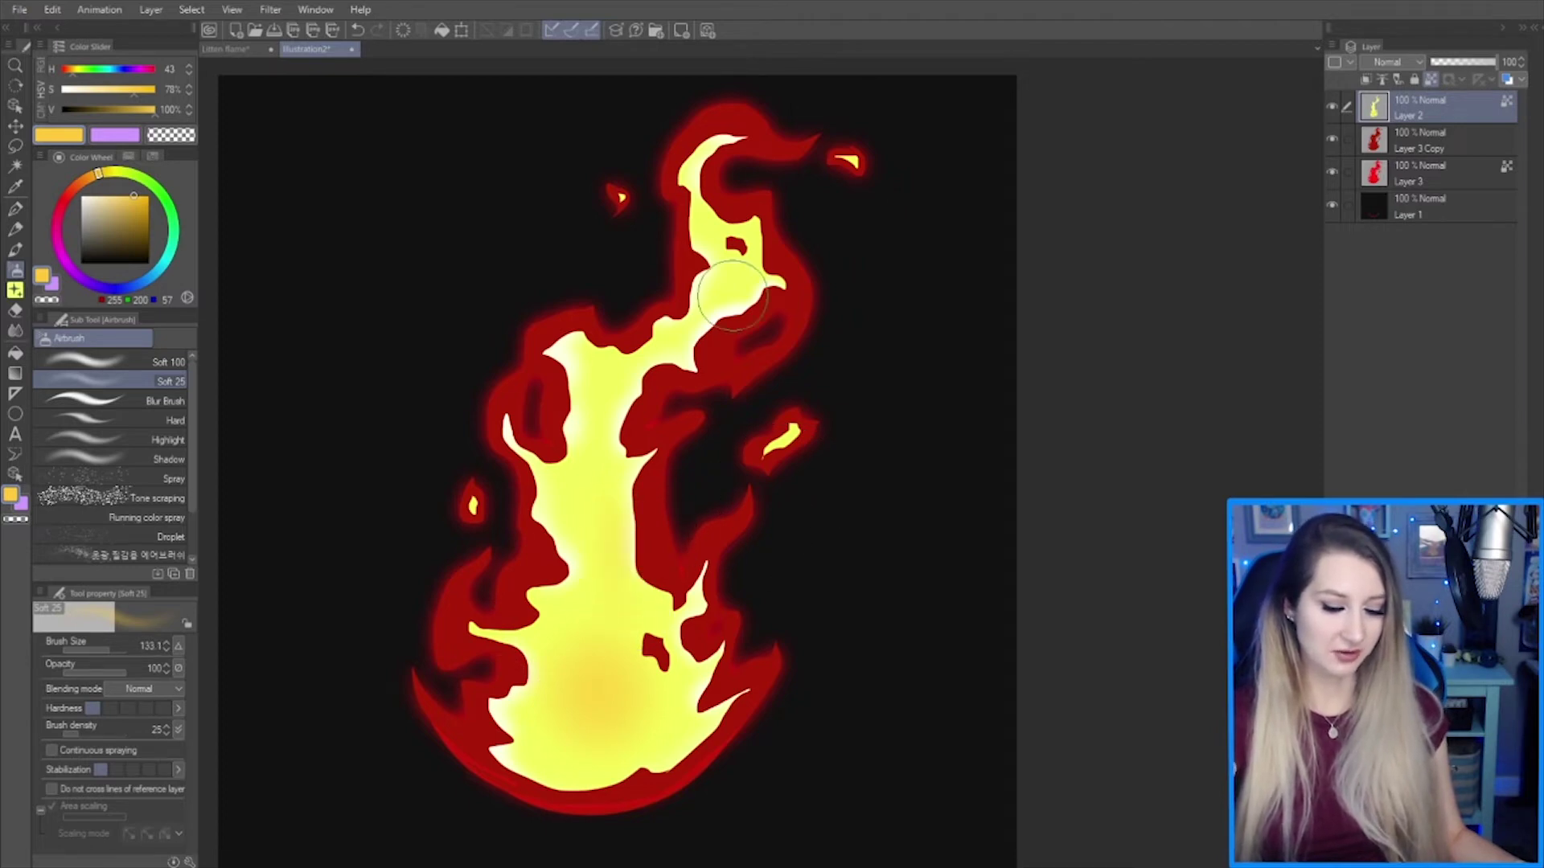
mouse_move(724, 265)
left_mouse_down()
mouse_move(746, 200)
mouse_move(735, 290)
left_mouse_up()
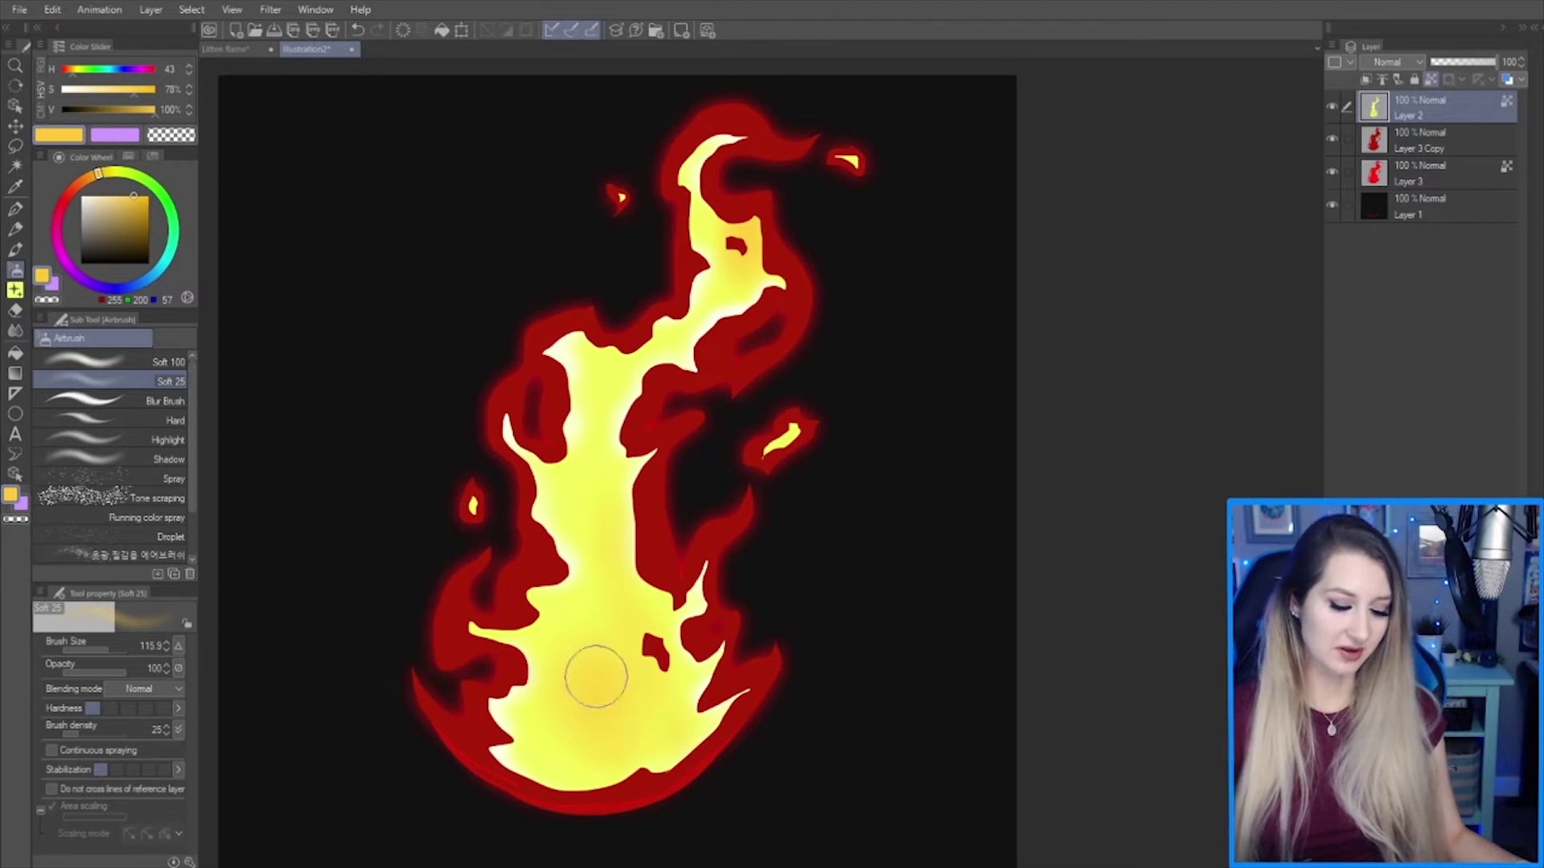
key("bracketleft")
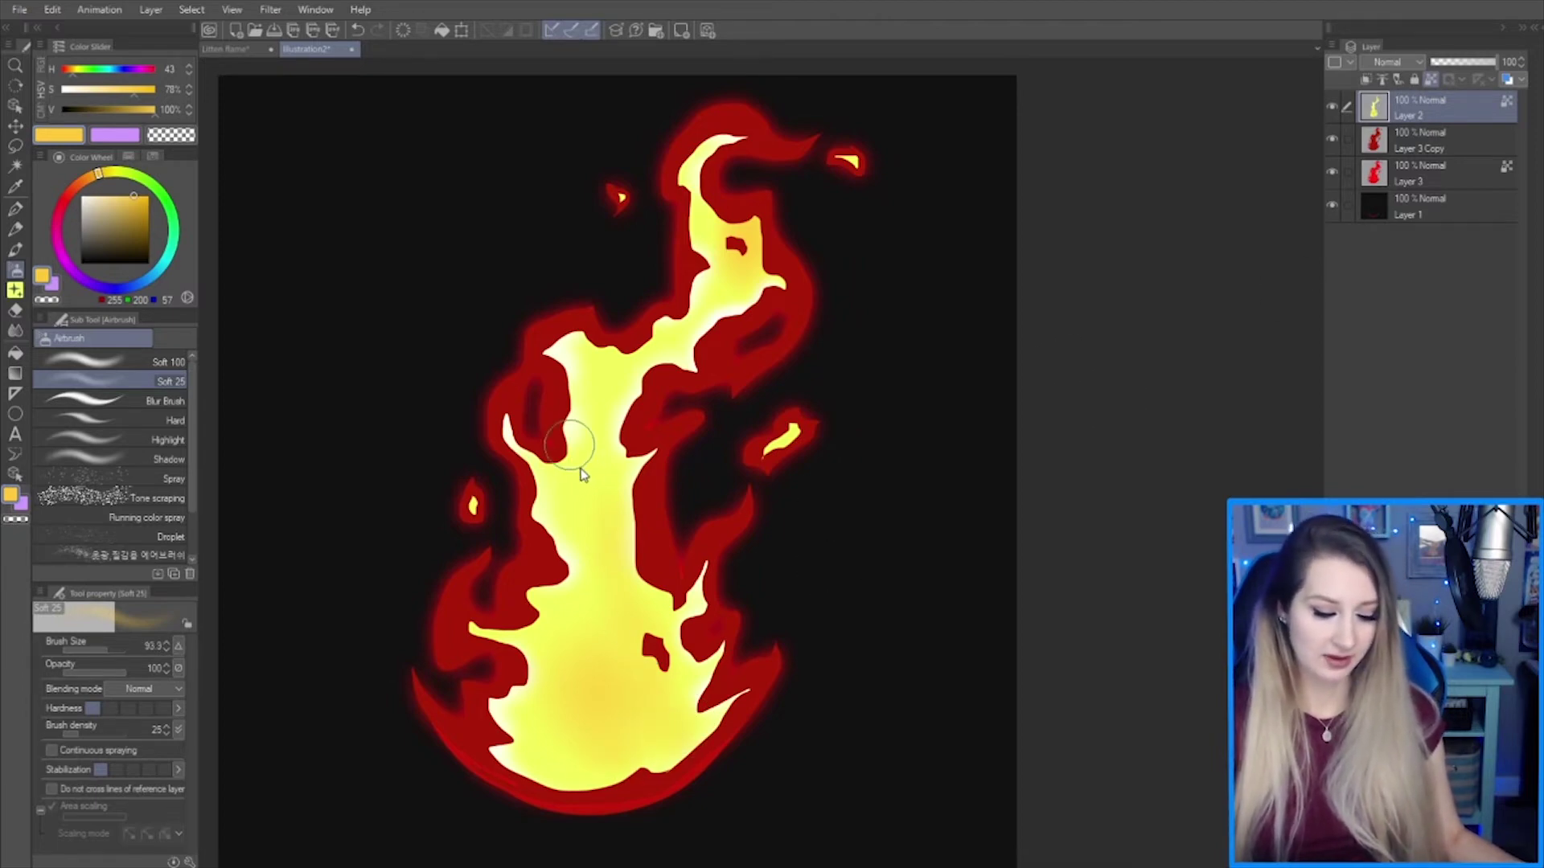
left_click_drag(574, 465, 613, 514)
left_click_drag(1047, 408, 1041, 400)
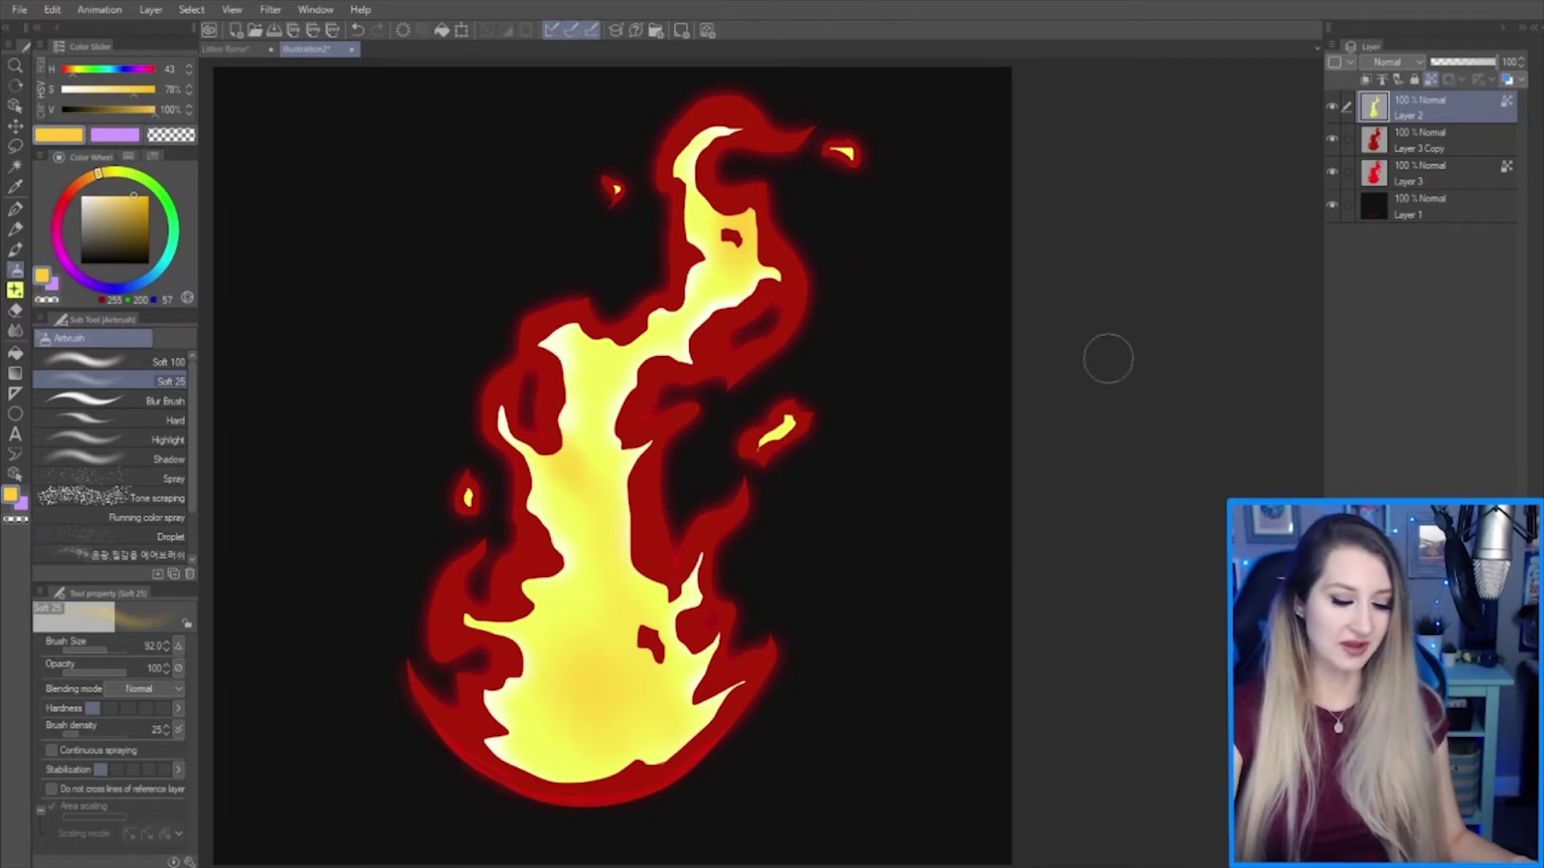
- Brush golden orange streaks down the yellow flame's middle with Opaque watercolor and airbrush white around its inner holes using Soft 100
key("b")
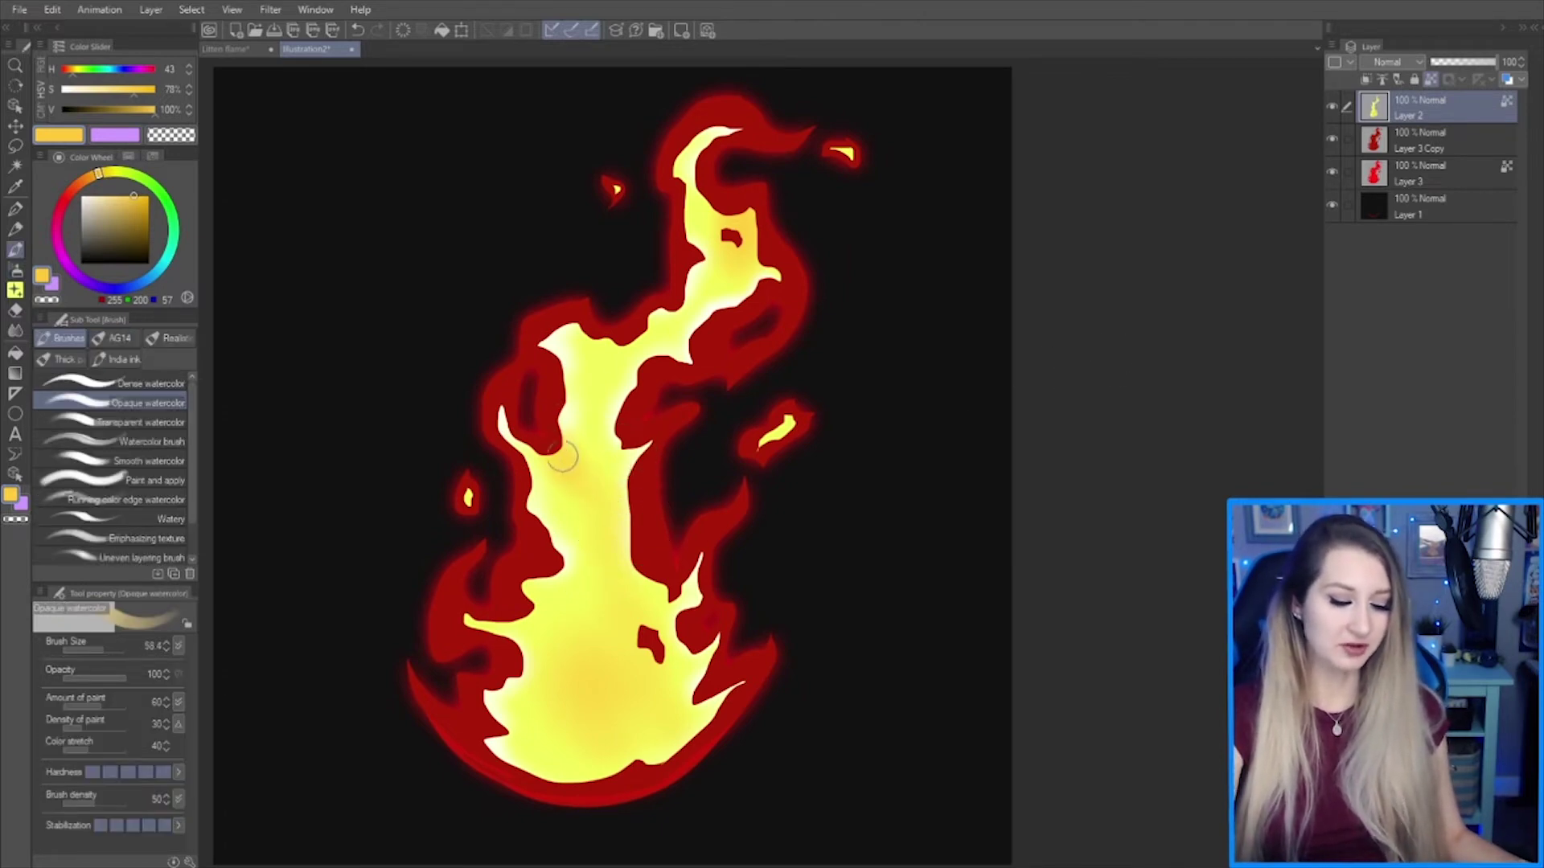
left_click_drag(582, 461, 578, 535)
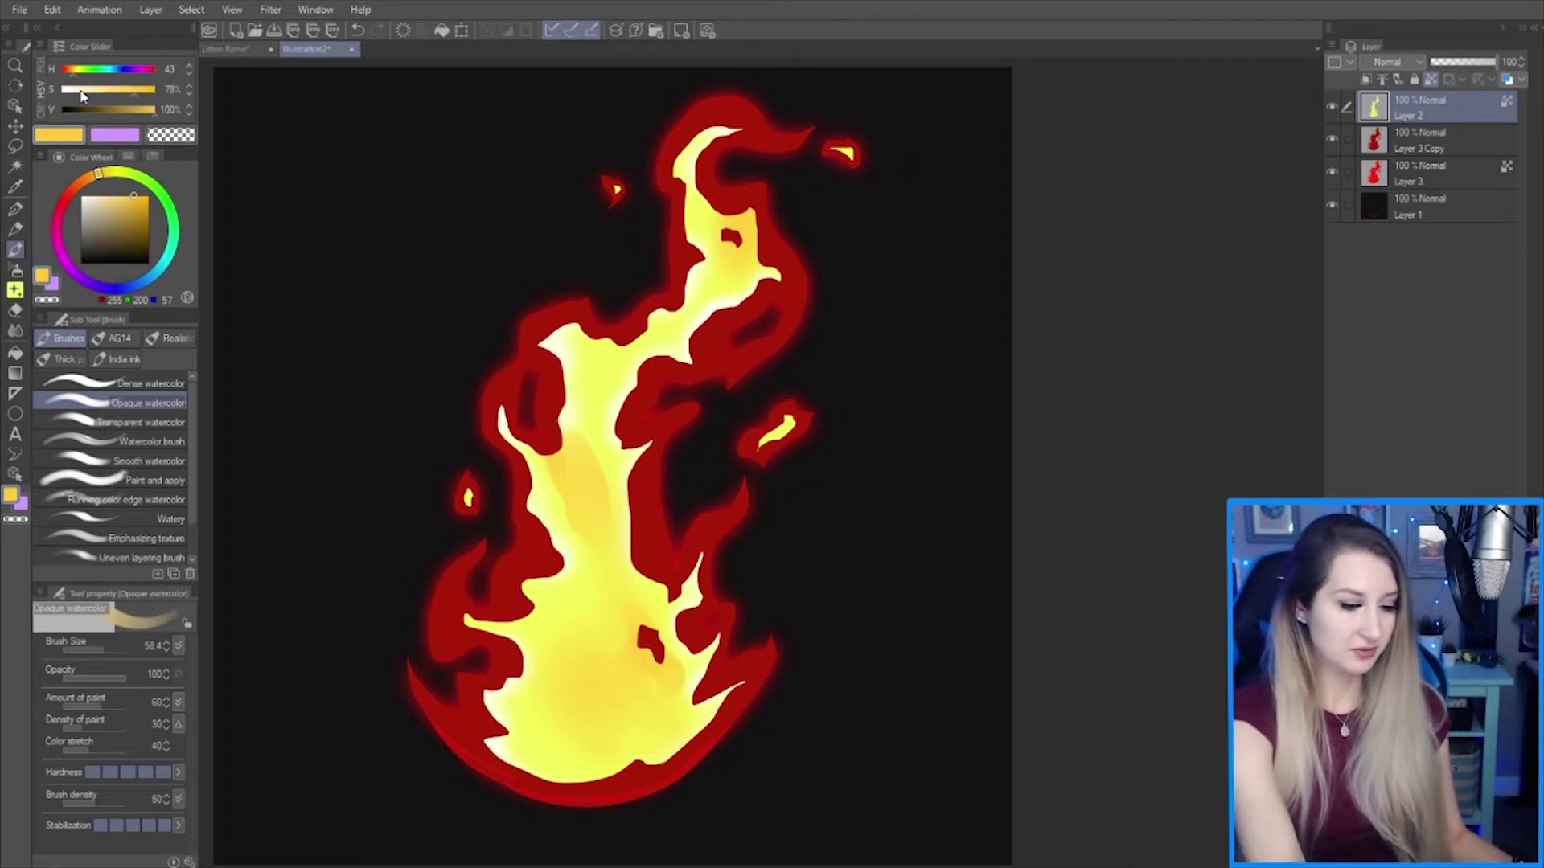
left_click_drag(80, 94, 56, 95)
key("b")
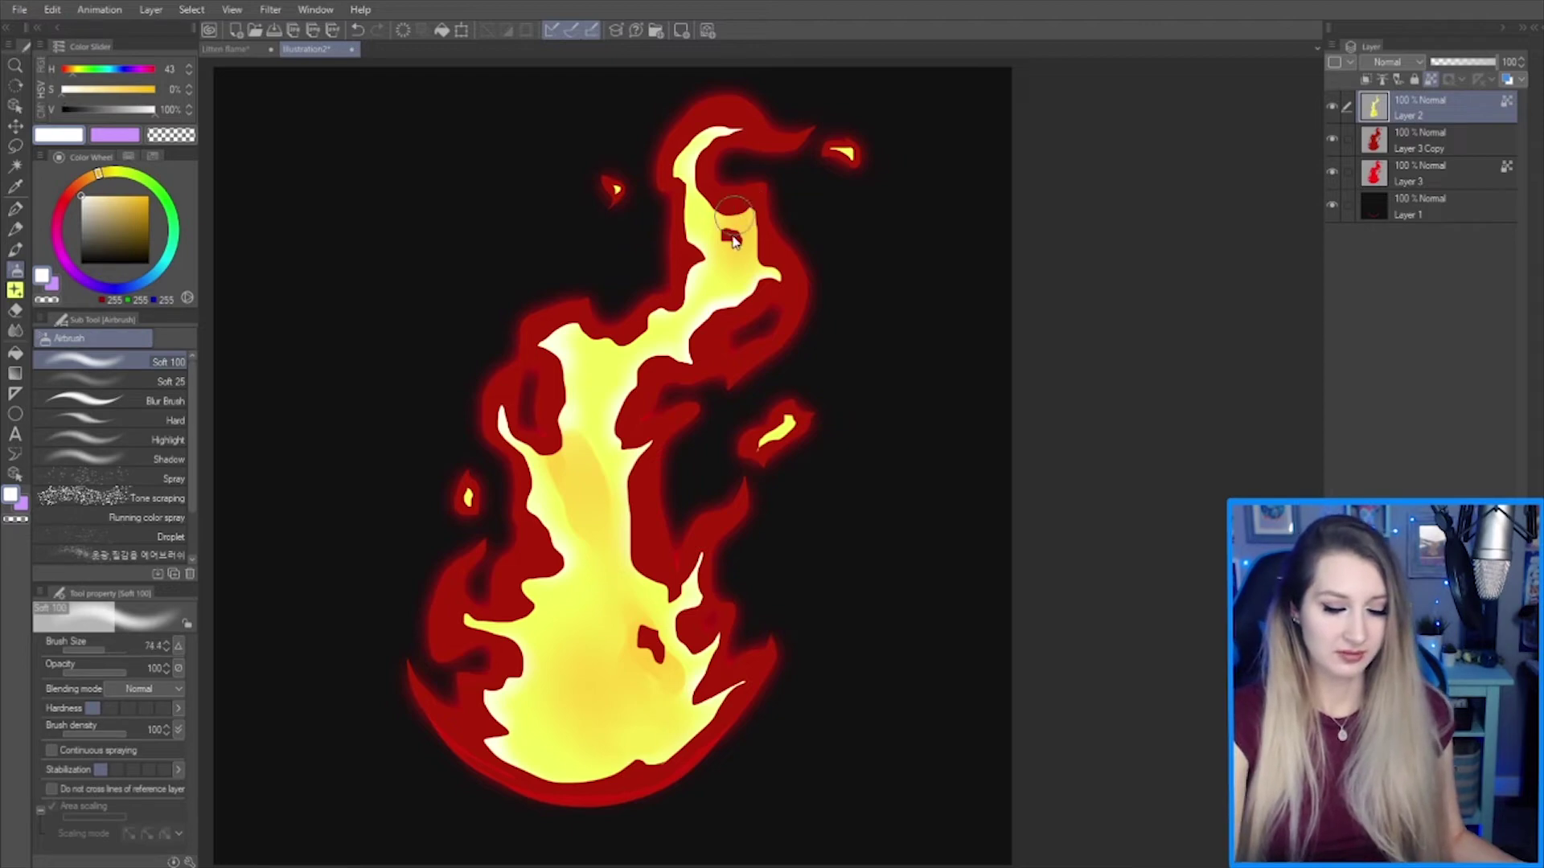
left_click_drag(732, 240, 763, 203)
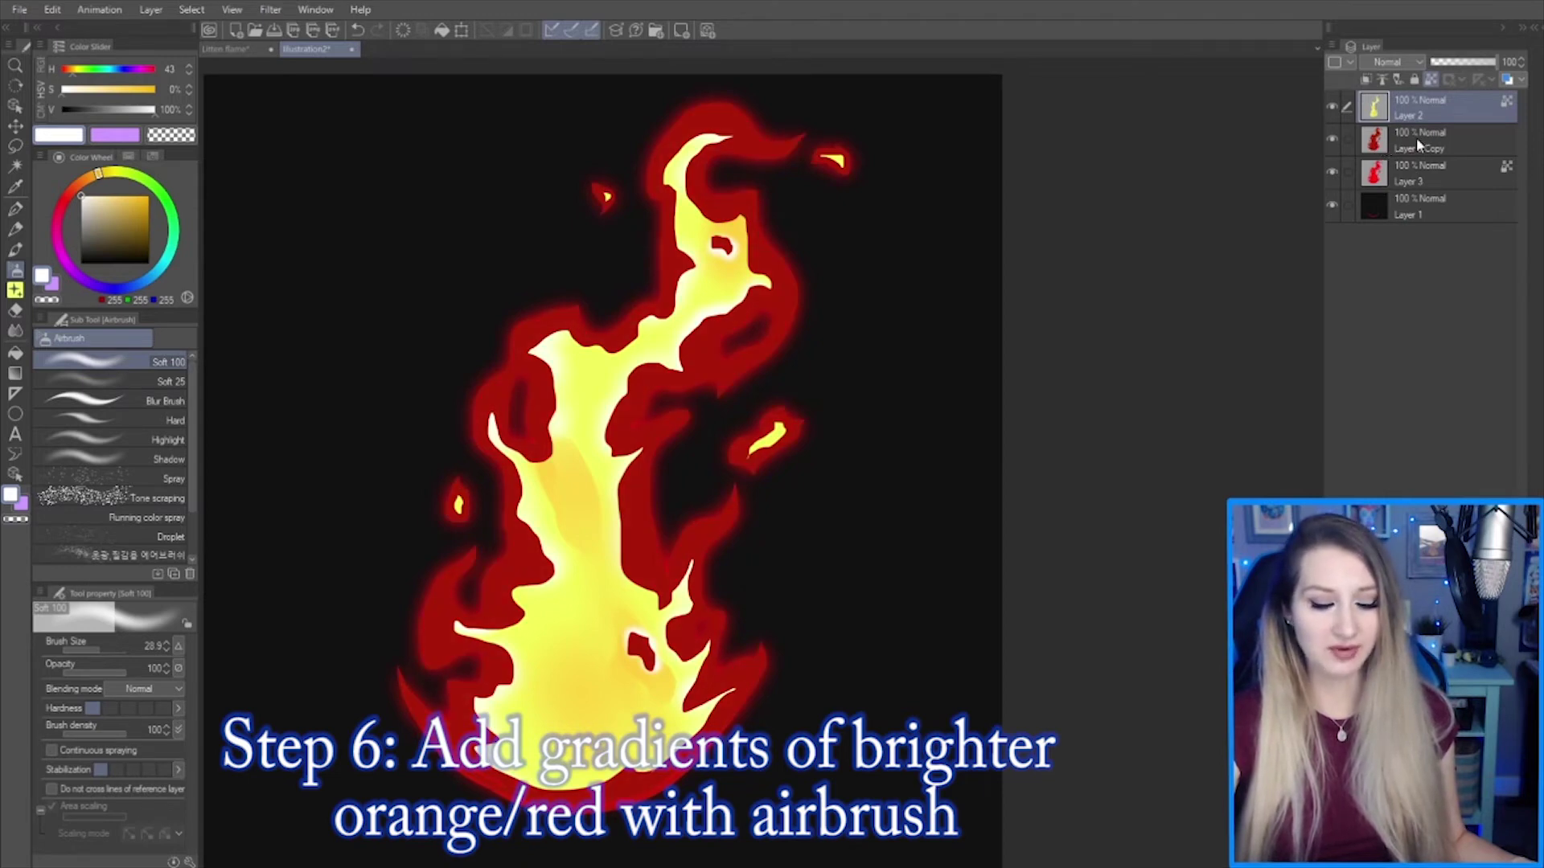
- Airbrush orange, hue 22, saturation 100%, over the red flame's lower part on transparency-locked Layer 3 Copy with a very large Soft 25 brush
left_click(1436, 148)
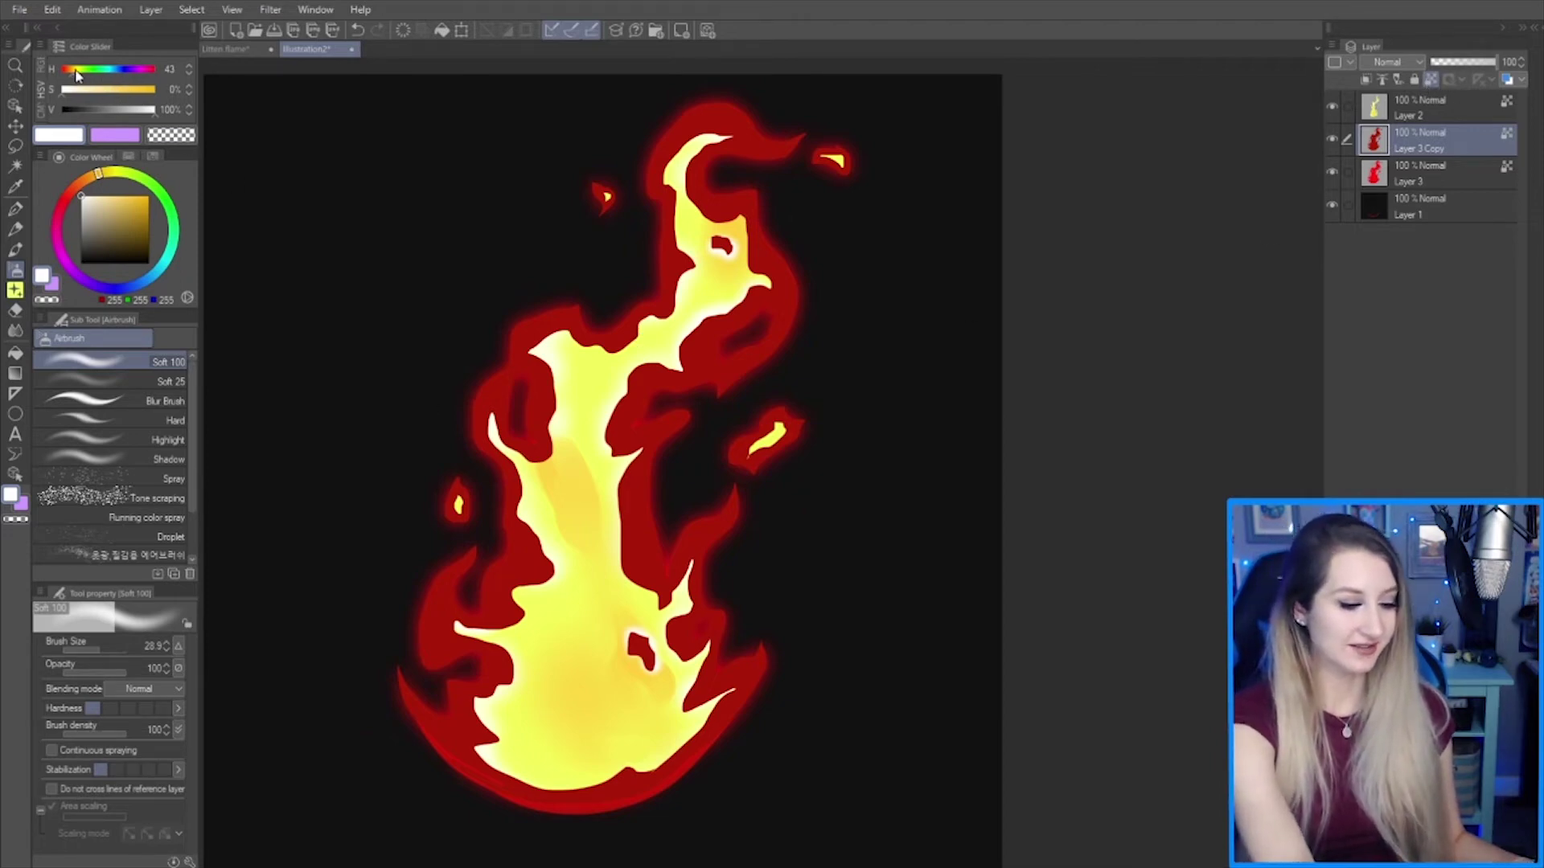
left_click_drag(76, 72, 67, 71)
left_click_drag(69, 90, 158, 90)
key("period")
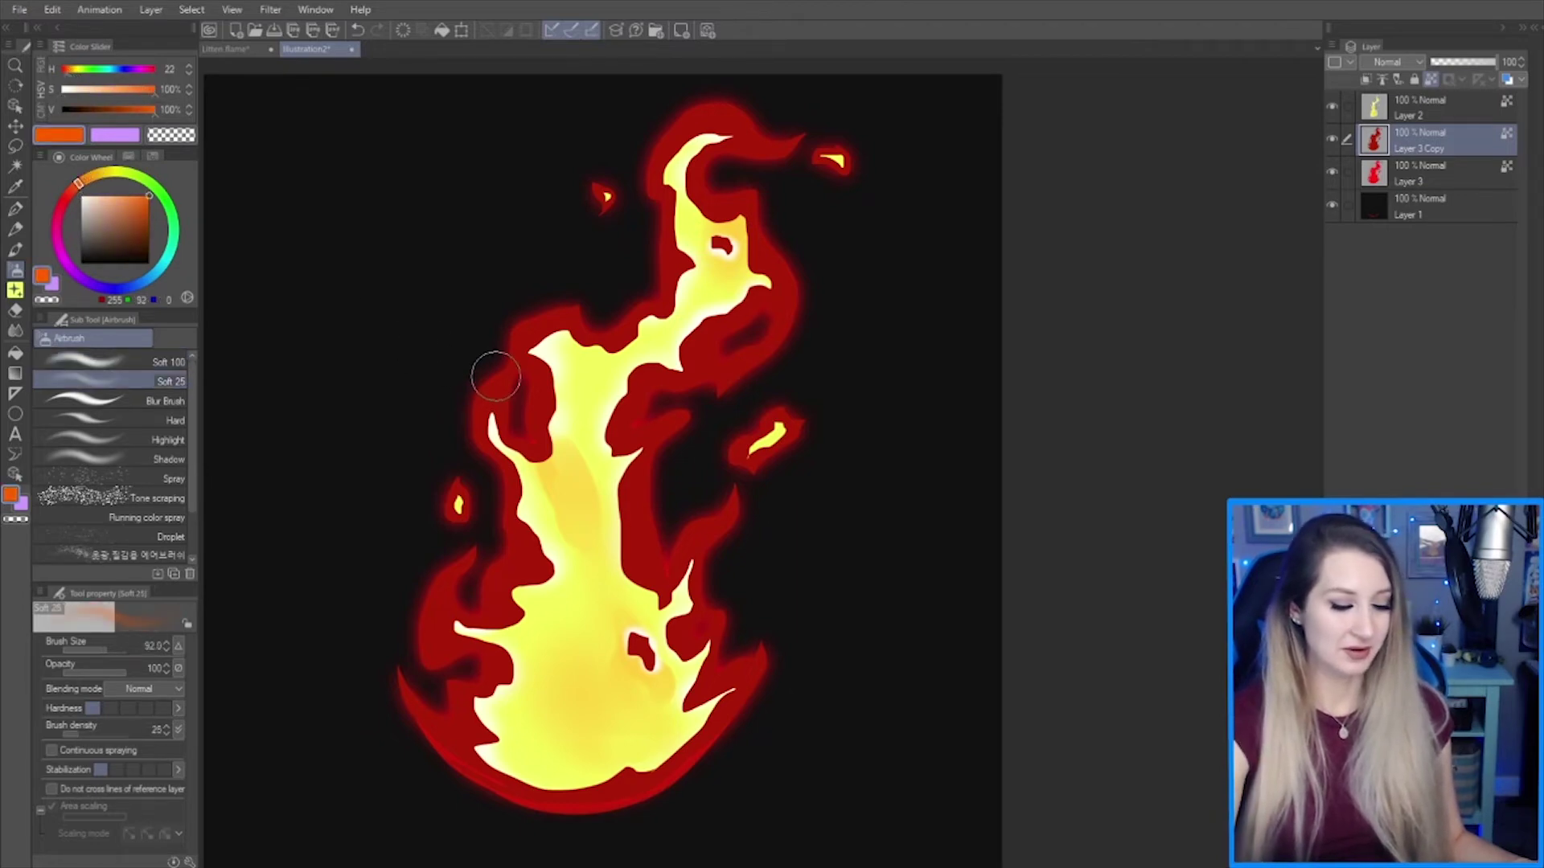
mouse_move(490, 351)
left_mouse_down()
mouse_move(566, 376)
mouse_move(652, 360)
left_mouse_up()
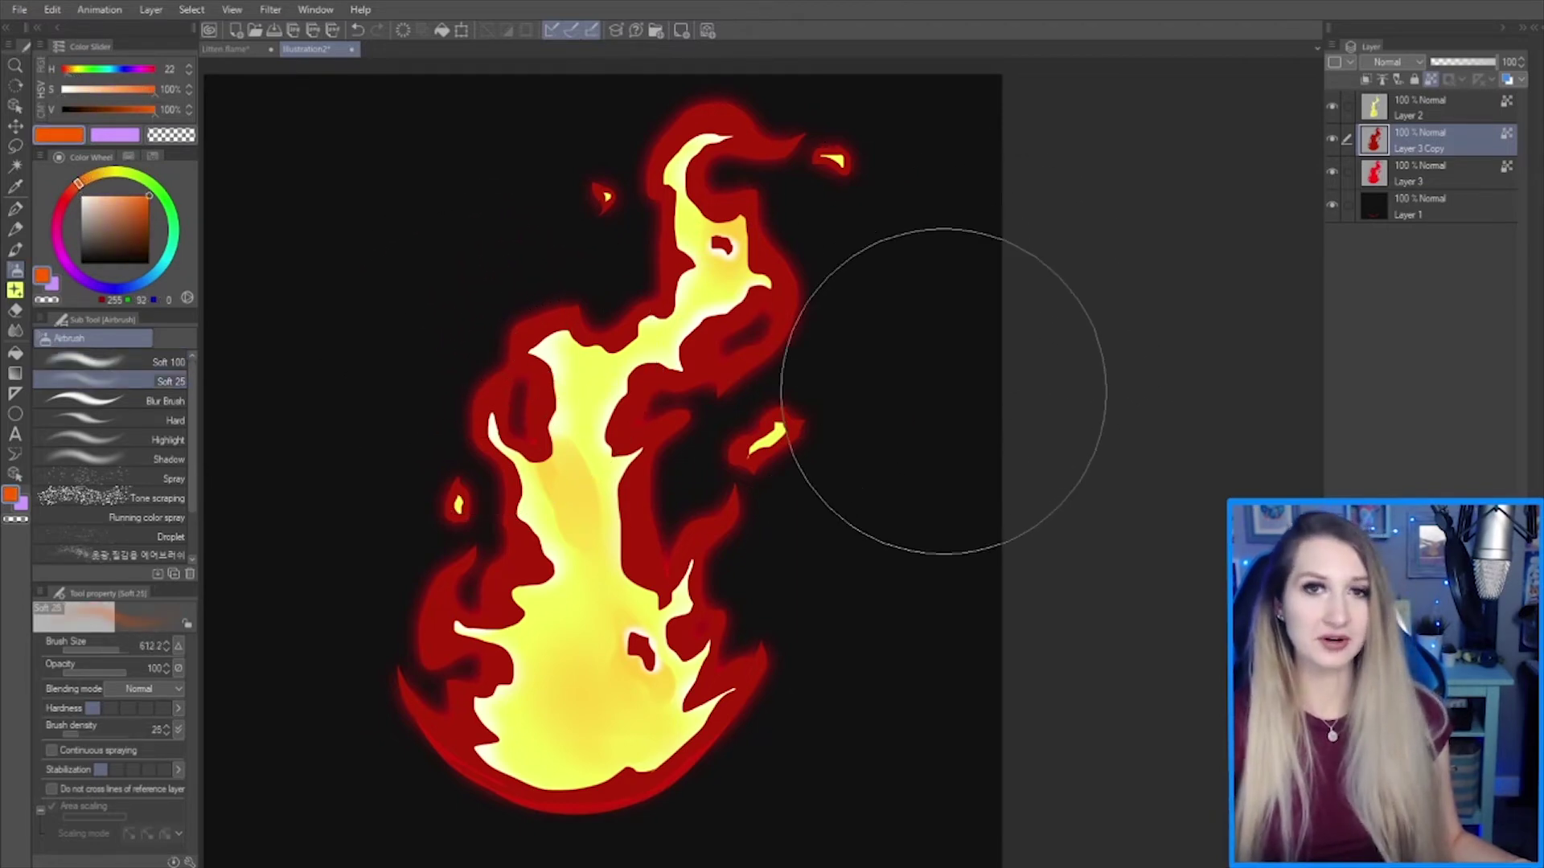
mouse_move(785, 658)
left_mouse_down()
mouse_move(638, 693)
mouse_move(580, 640)
mouse_move(560, 743)
mouse_move(673, 731)
mouse_move(528, 709)
mouse_move(729, 568)
mouse_move(819, 620)
mouse_move(659, 699)
mouse_move(793, 594)
mouse_move(717, 679)
mouse_move(586, 610)
mouse_move(574, 687)
left_mouse_up()
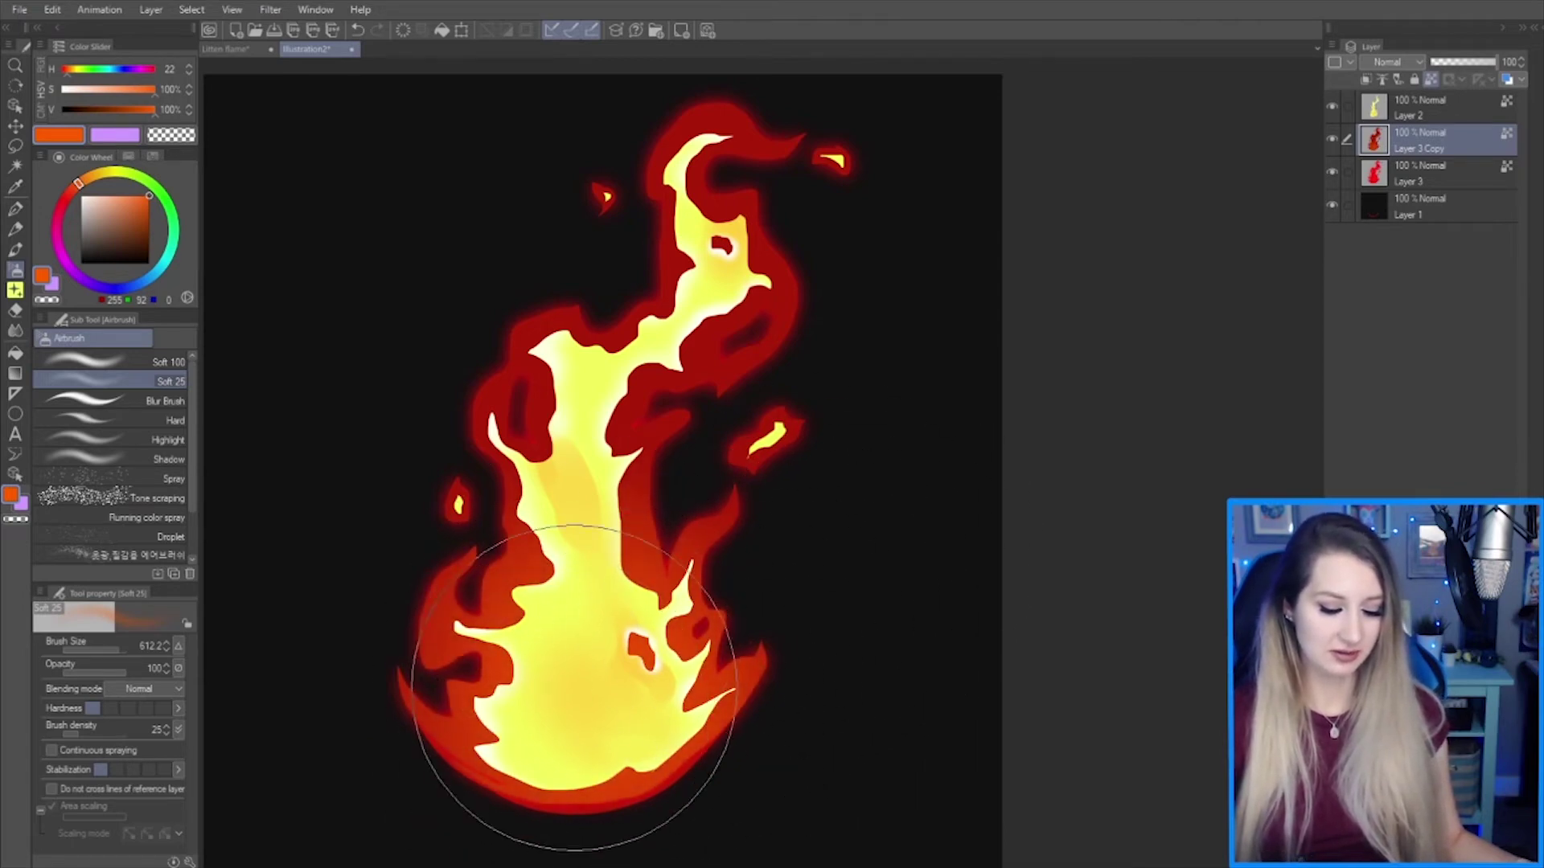
left_click_drag(760, 574, 660, 576)
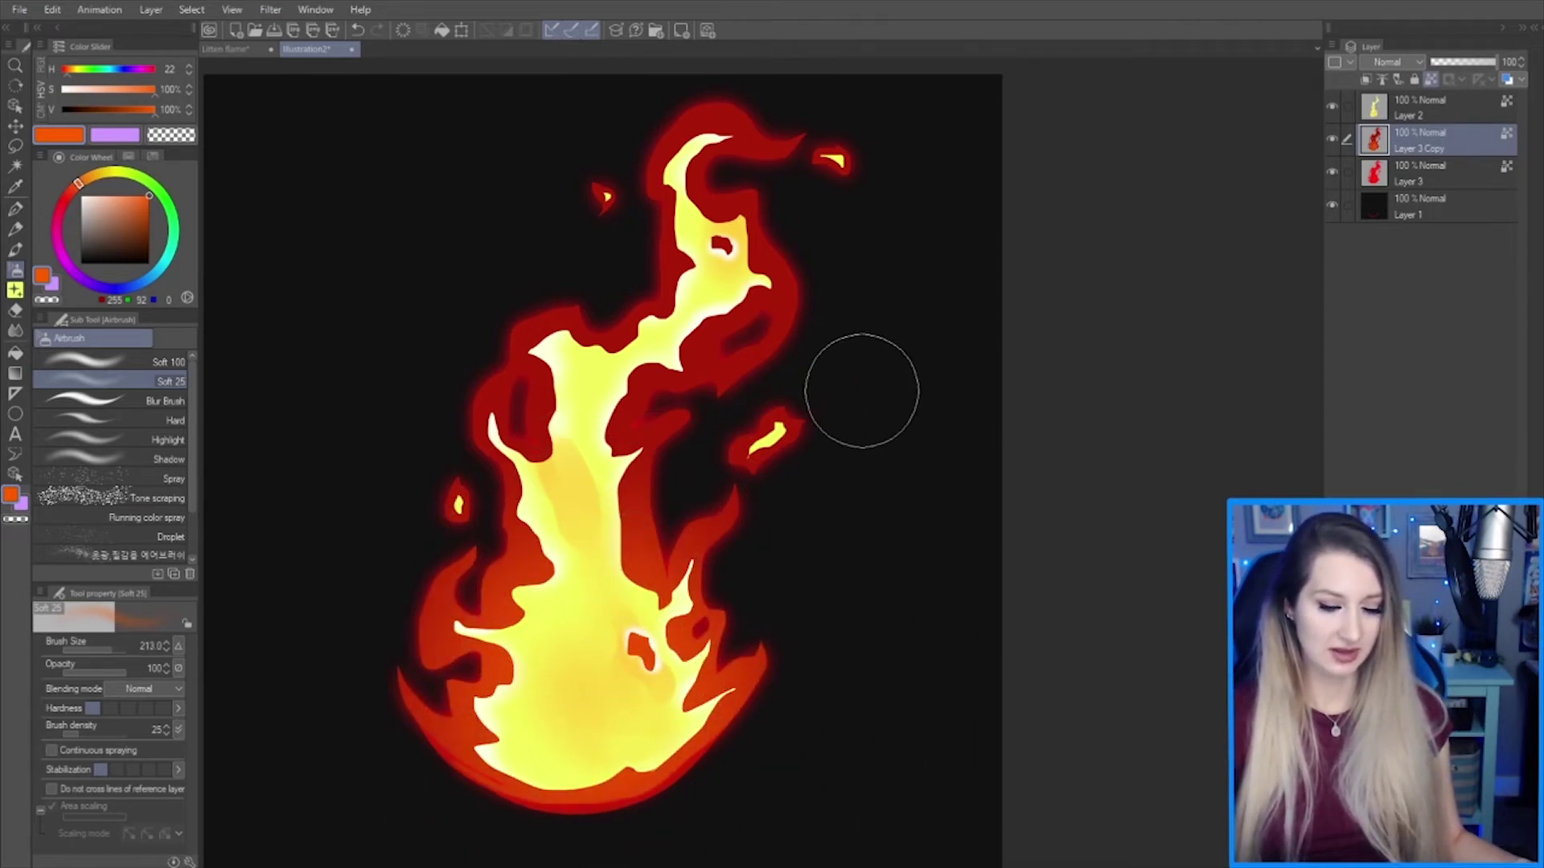
- Airbrush orange onto the red flame's upper right curve and the small floating sparks with smaller Soft 25 brushes
mouse_move(846, 301)
left_mouse_down()
mouse_move(754, 268)
mouse_move(673, 211)
mouse_move(637, 234)
mouse_move(780, 346)
mouse_move(827, 438)
mouse_move(872, 414)
mouse_move(817, 422)
mouse_move(843, 395)
left_mouse_up()
left_click_drag(895, 274, 861, 278)
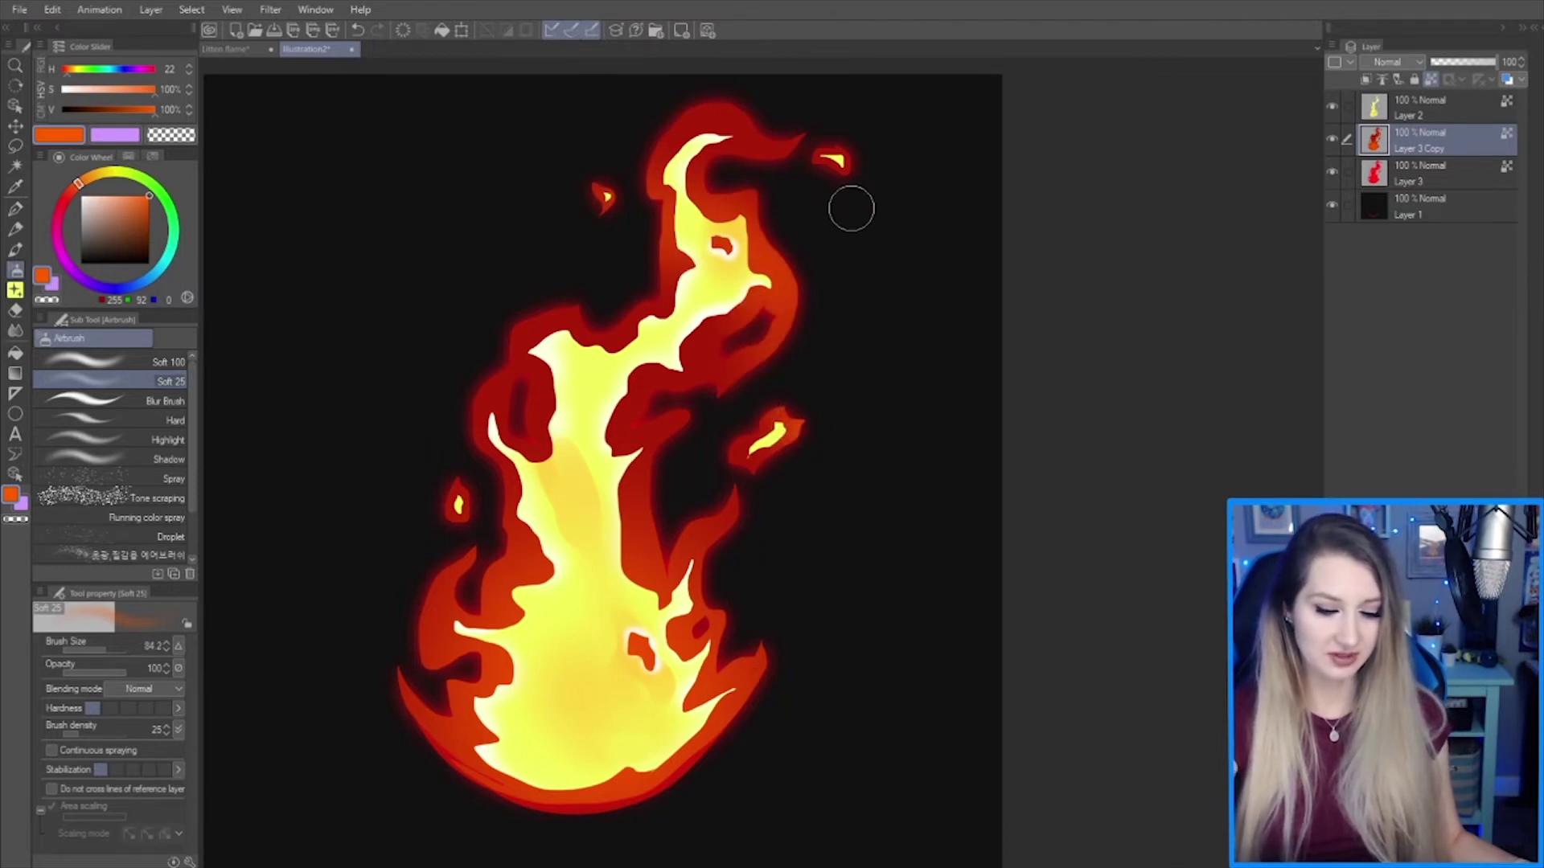
left_click_drag(851, 209, 845, 161)
left_click_drag(576, 201, 613, 221)
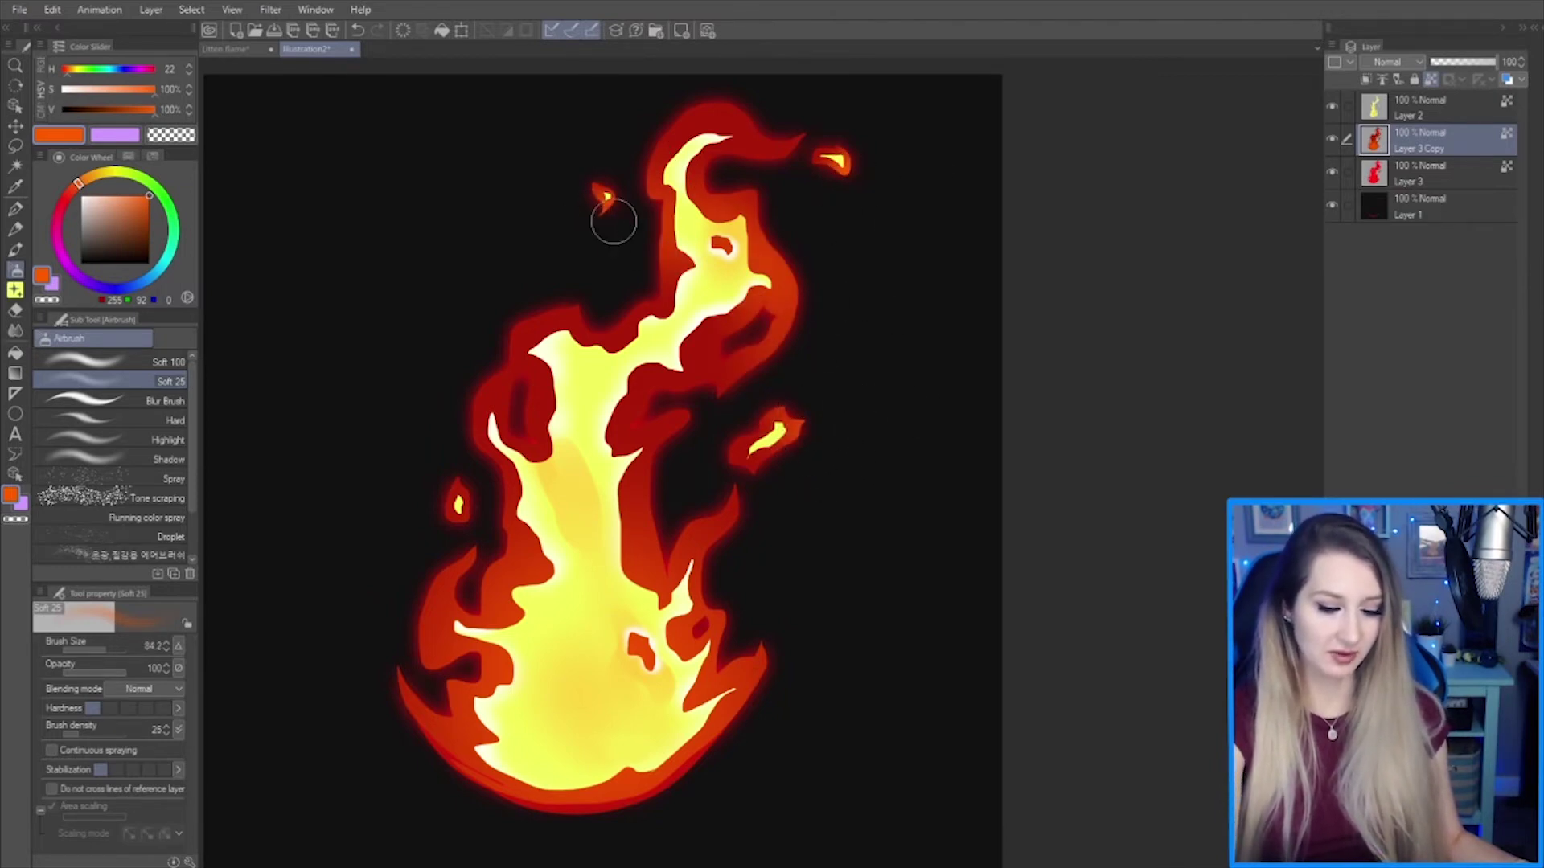
left_click_drag(431, 495, 436, 515)
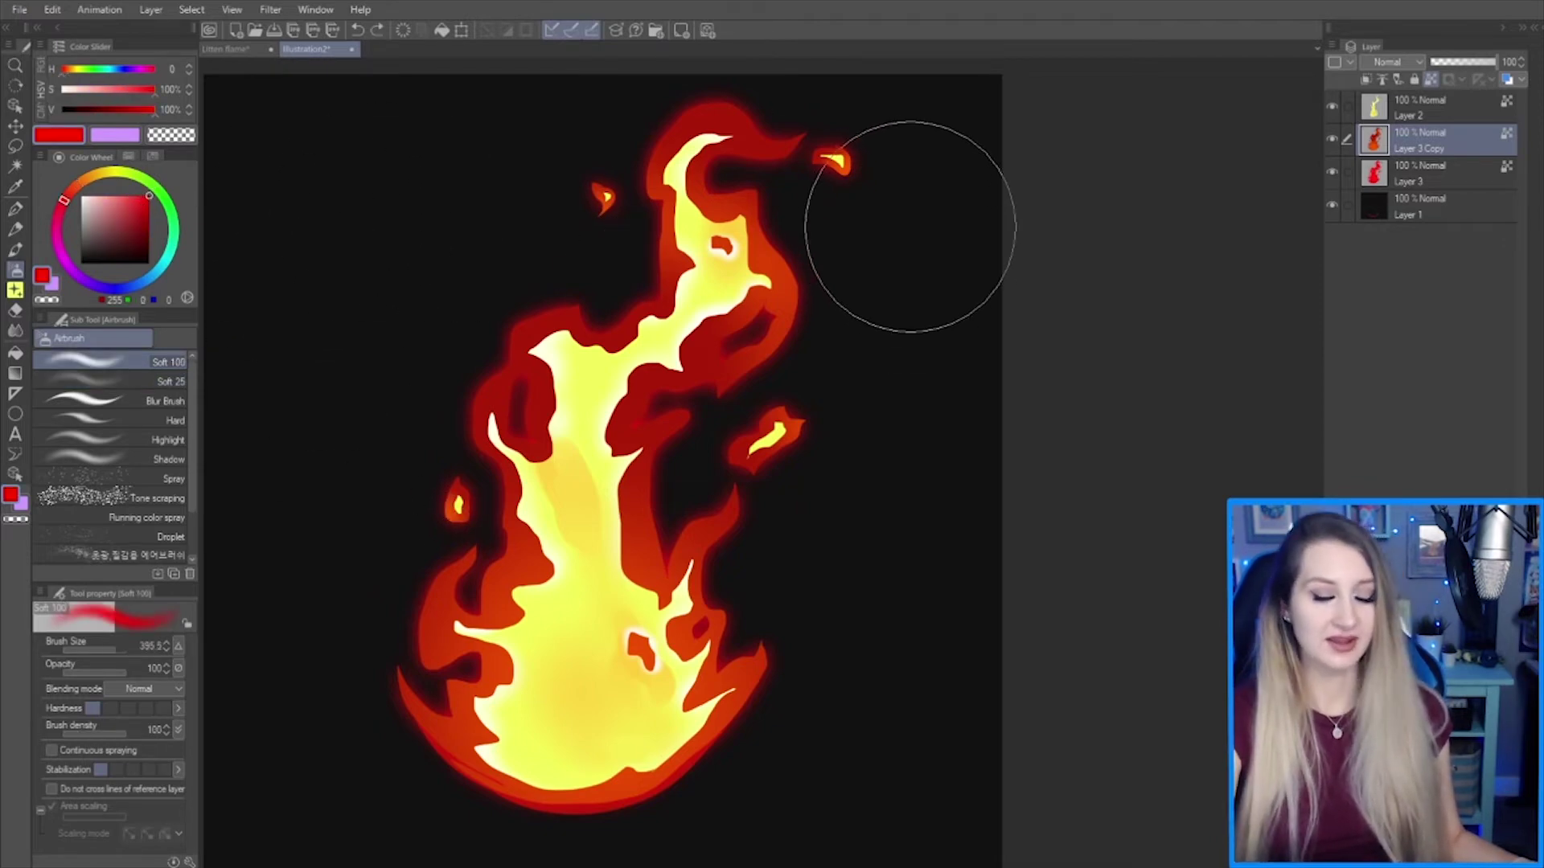
- Airbrush bright red, hue 0, saturation 100%, along the red flame's outer right edges and tips with a large Soft 100 brush
mouse_move(896, 213)
left_mouse_down()
mouse_move(765, 138)
mouse_move(810, 214)
mouse_move(836, 321)
mouse_move(872, 350)
mouse_move(846, 351)
left_mouse_up()
left_click_drag(708, 450, 802, 664)
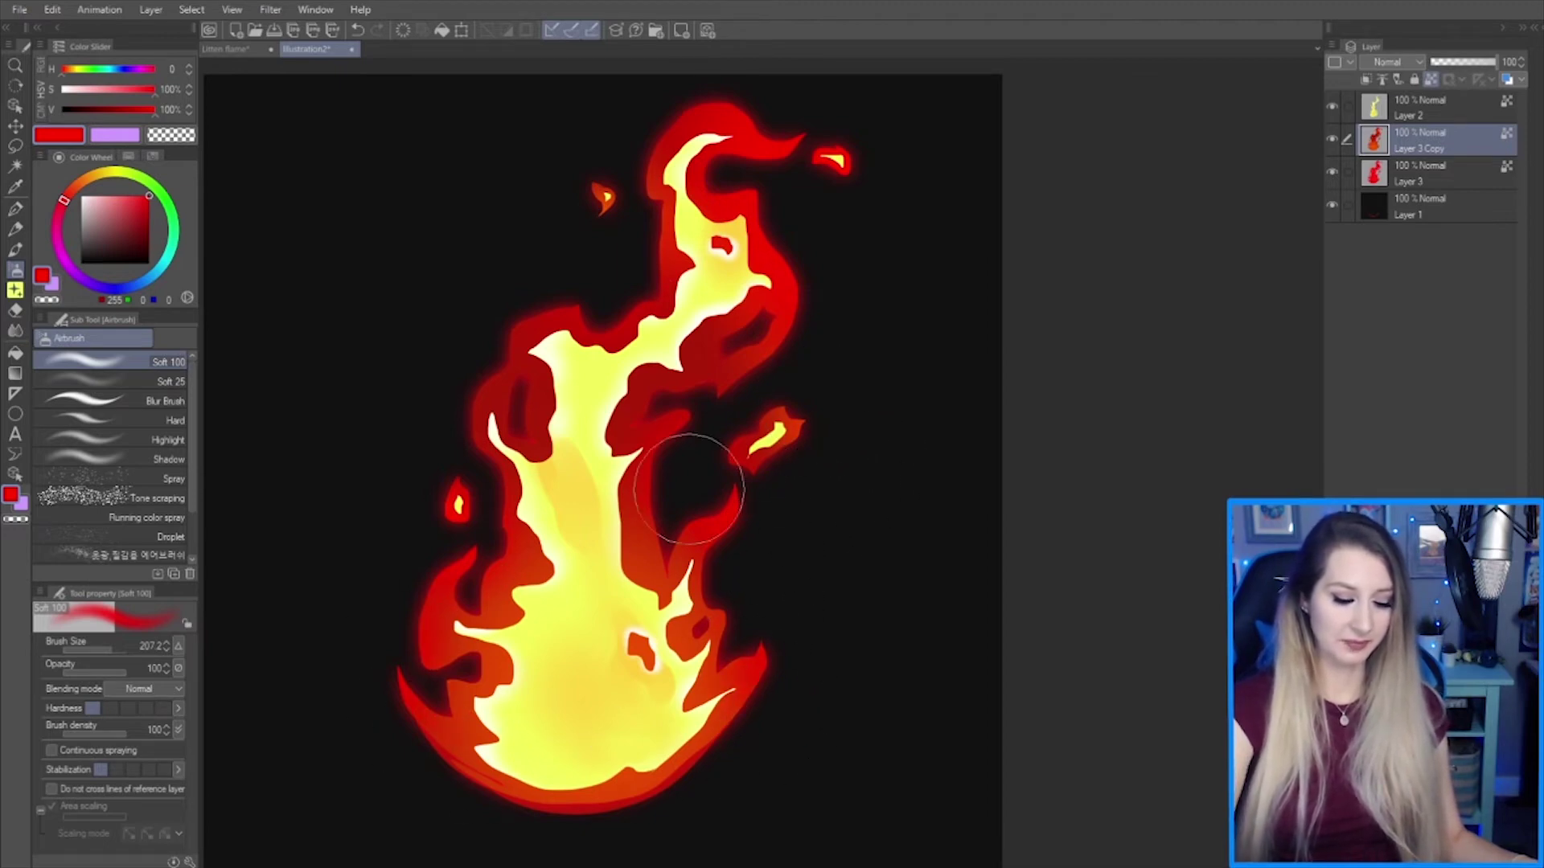
left_click_drag(1032, 534, 1024, 526)
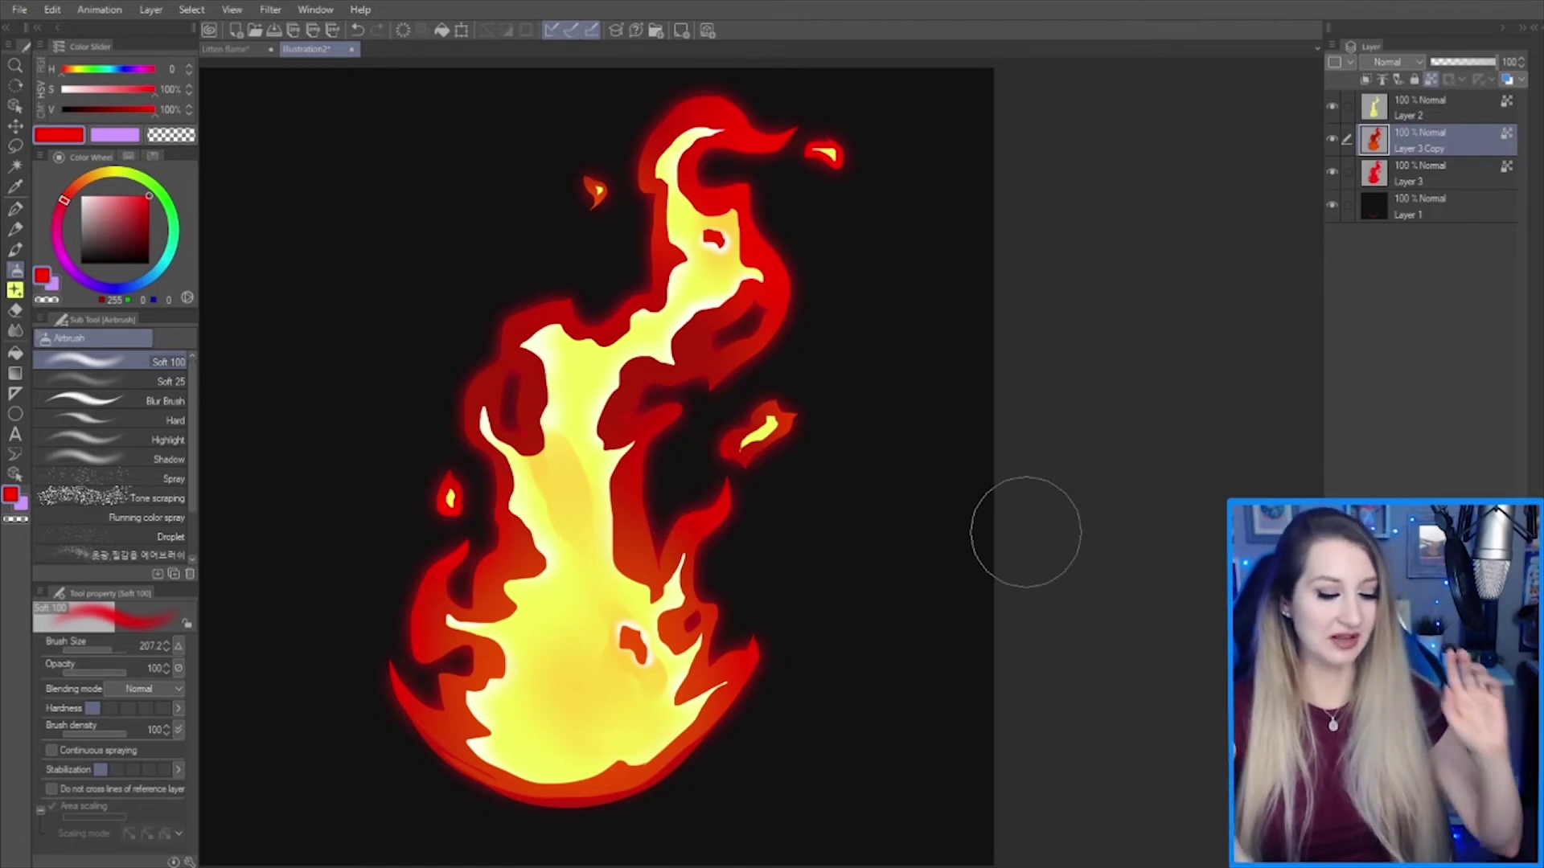
- Add a new layer and place it beneath Layer 3, directly above the dark background layer
left_click(1434, 176)
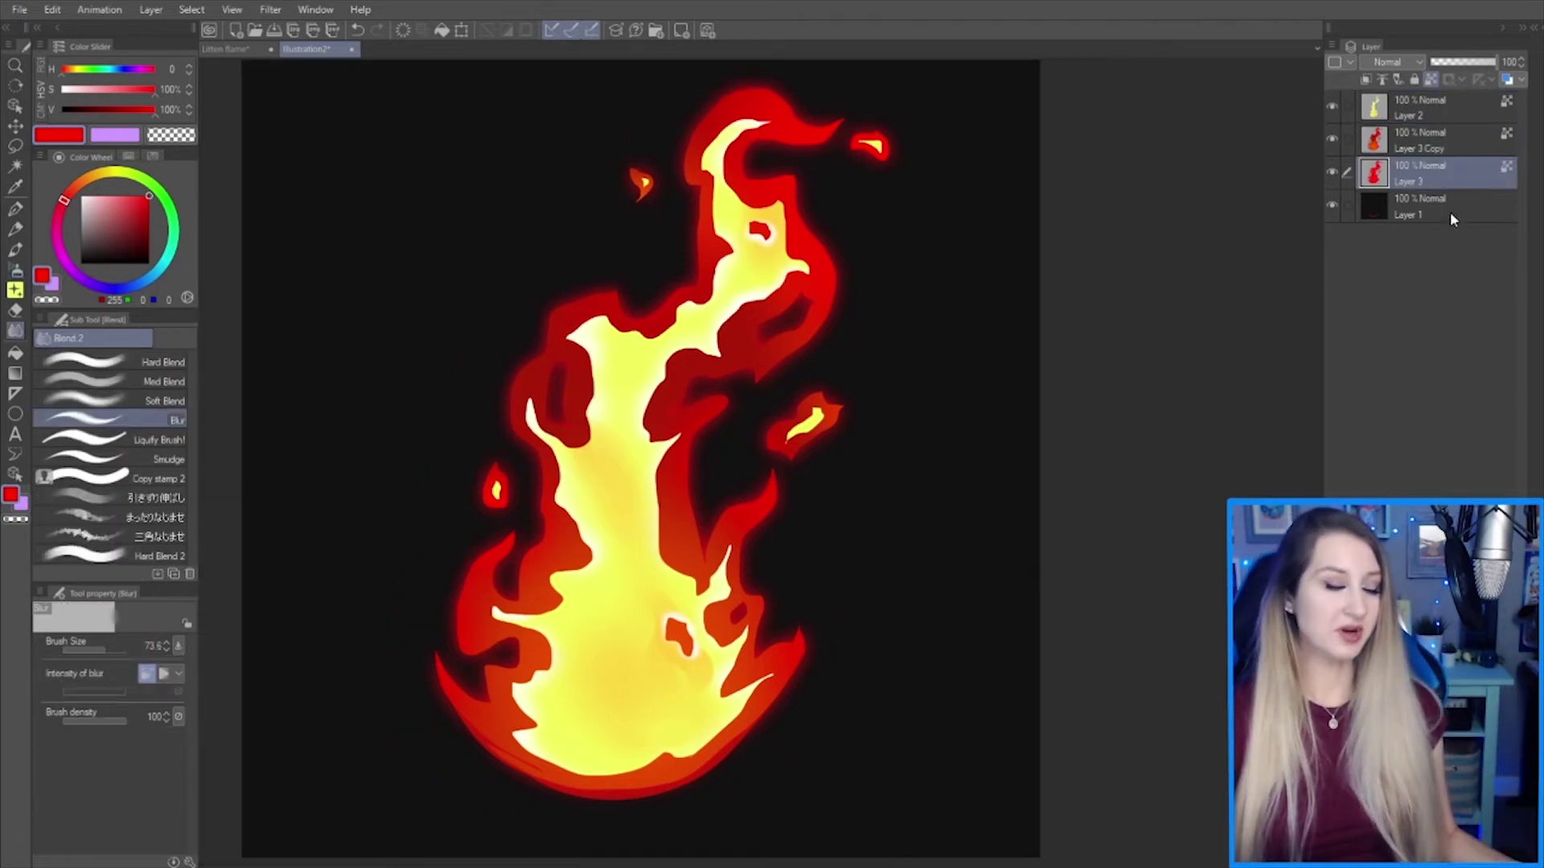
key("ctrl+shift+n")
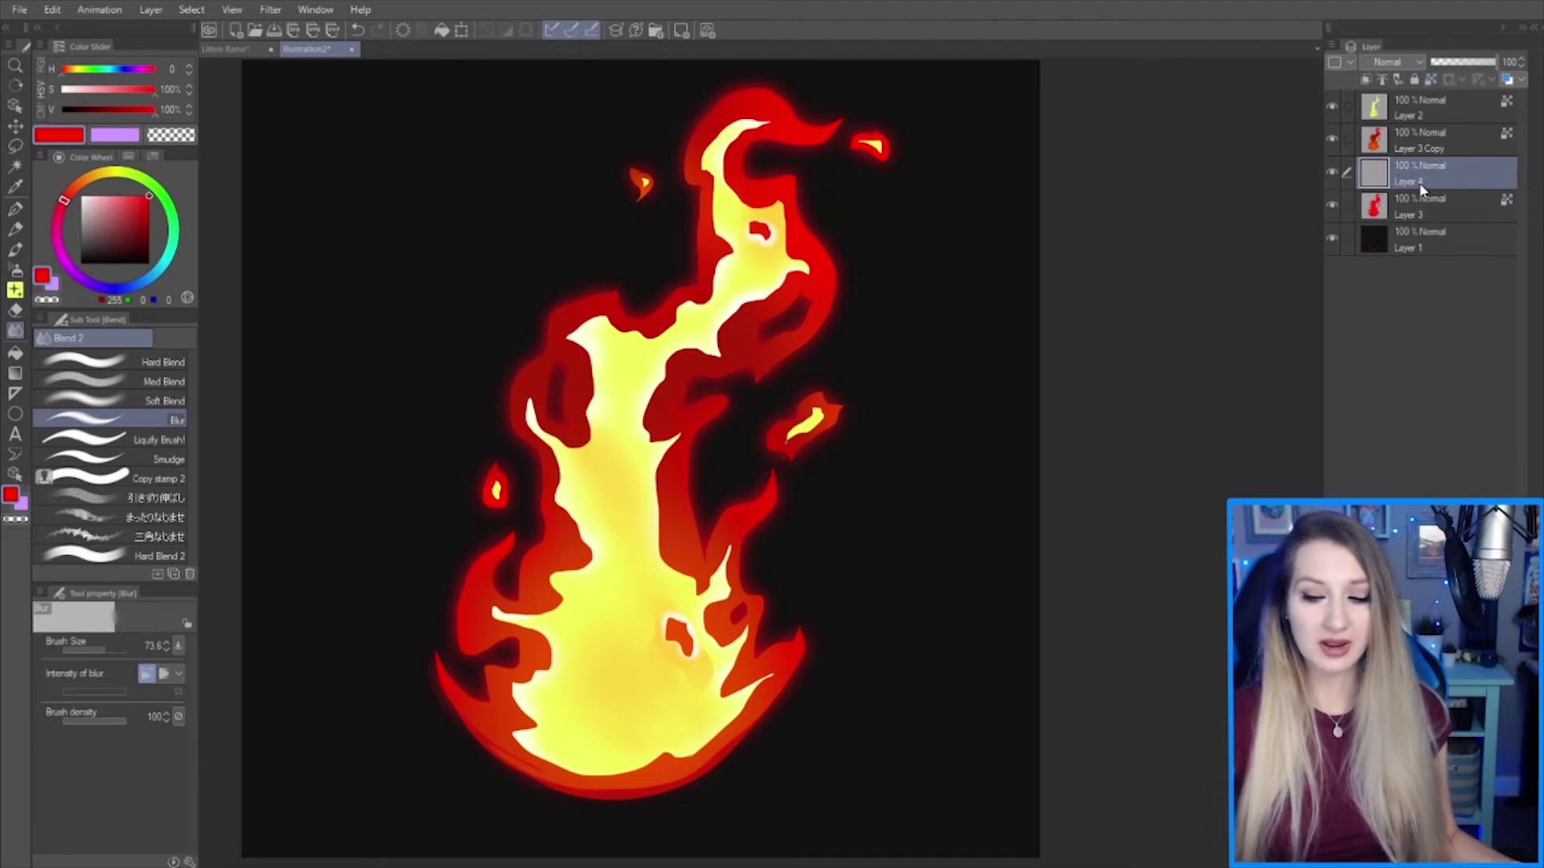
left_click_drag(1434, 172, 1437, 218)
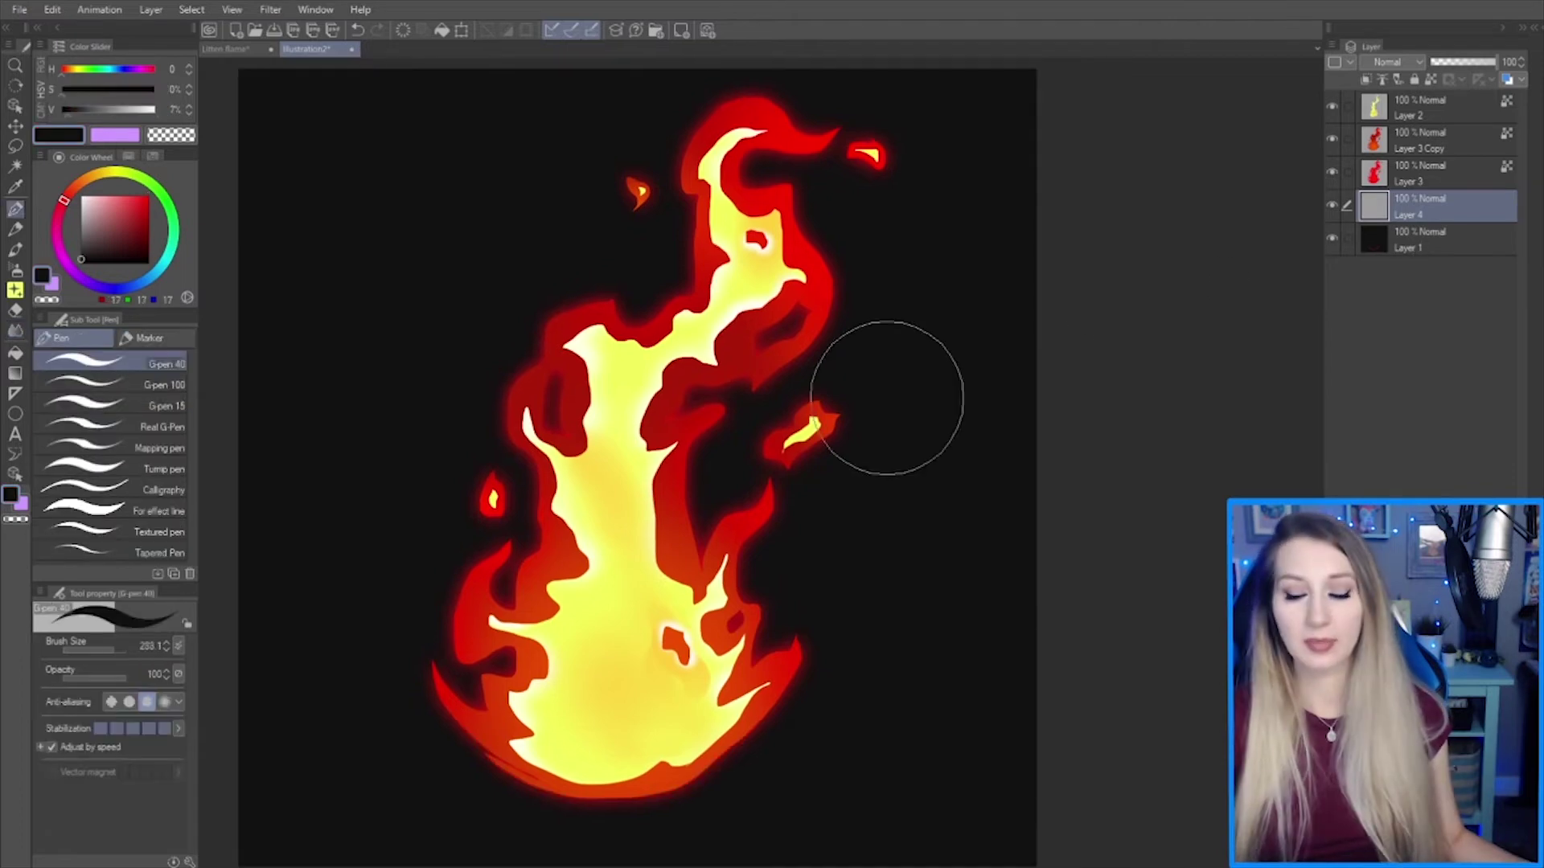
- Airbrush a faint crimson glow, hue 351, saturation 88%, around the whole flame on Layer 4 with Soft 25, reducing the brush size as needed
key("b")
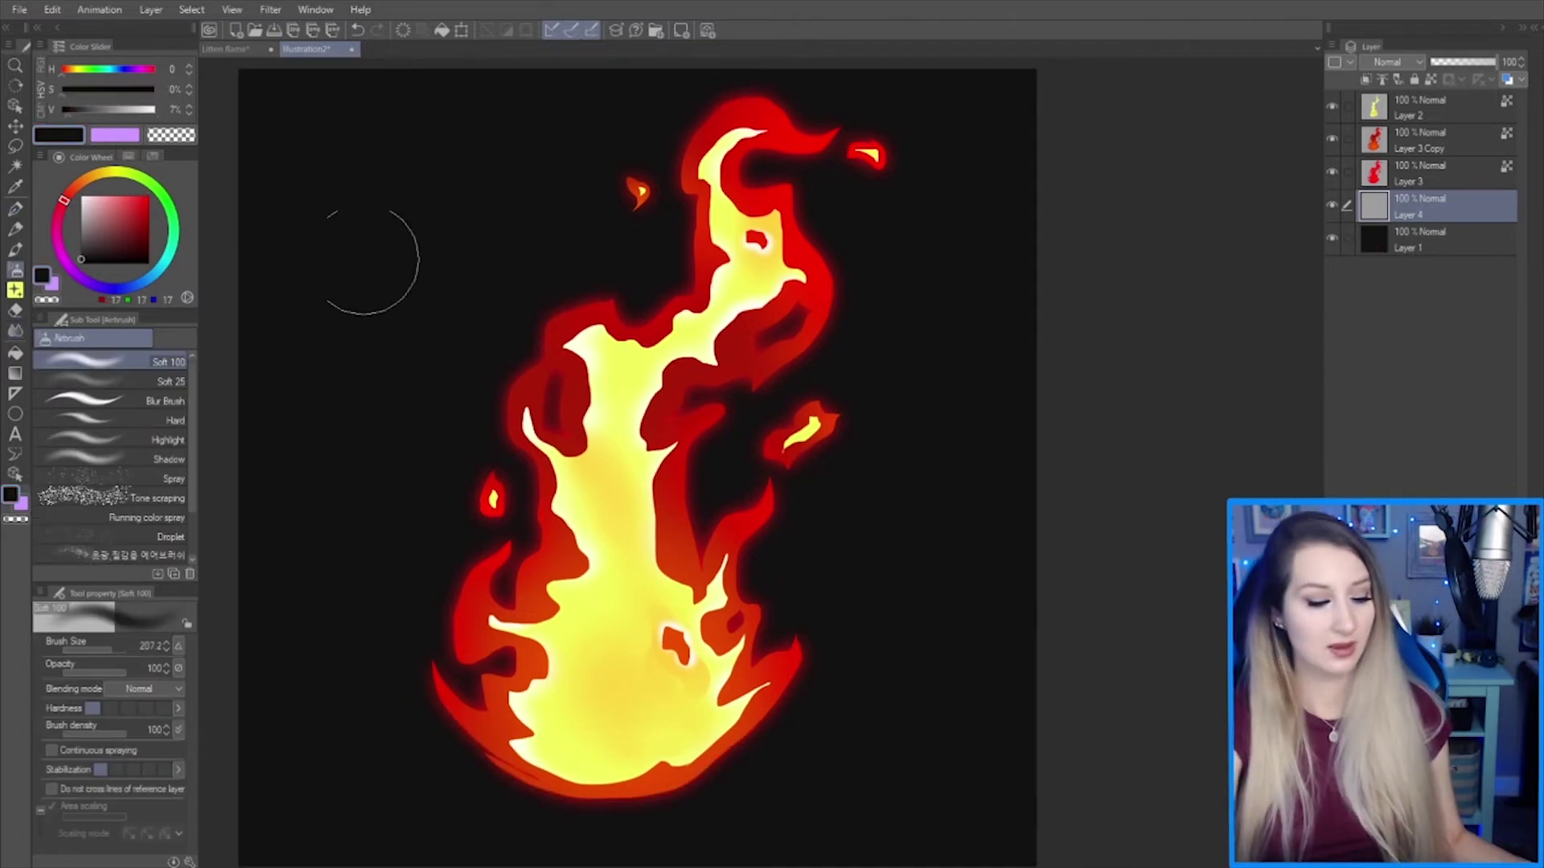
left_click(141, 209)
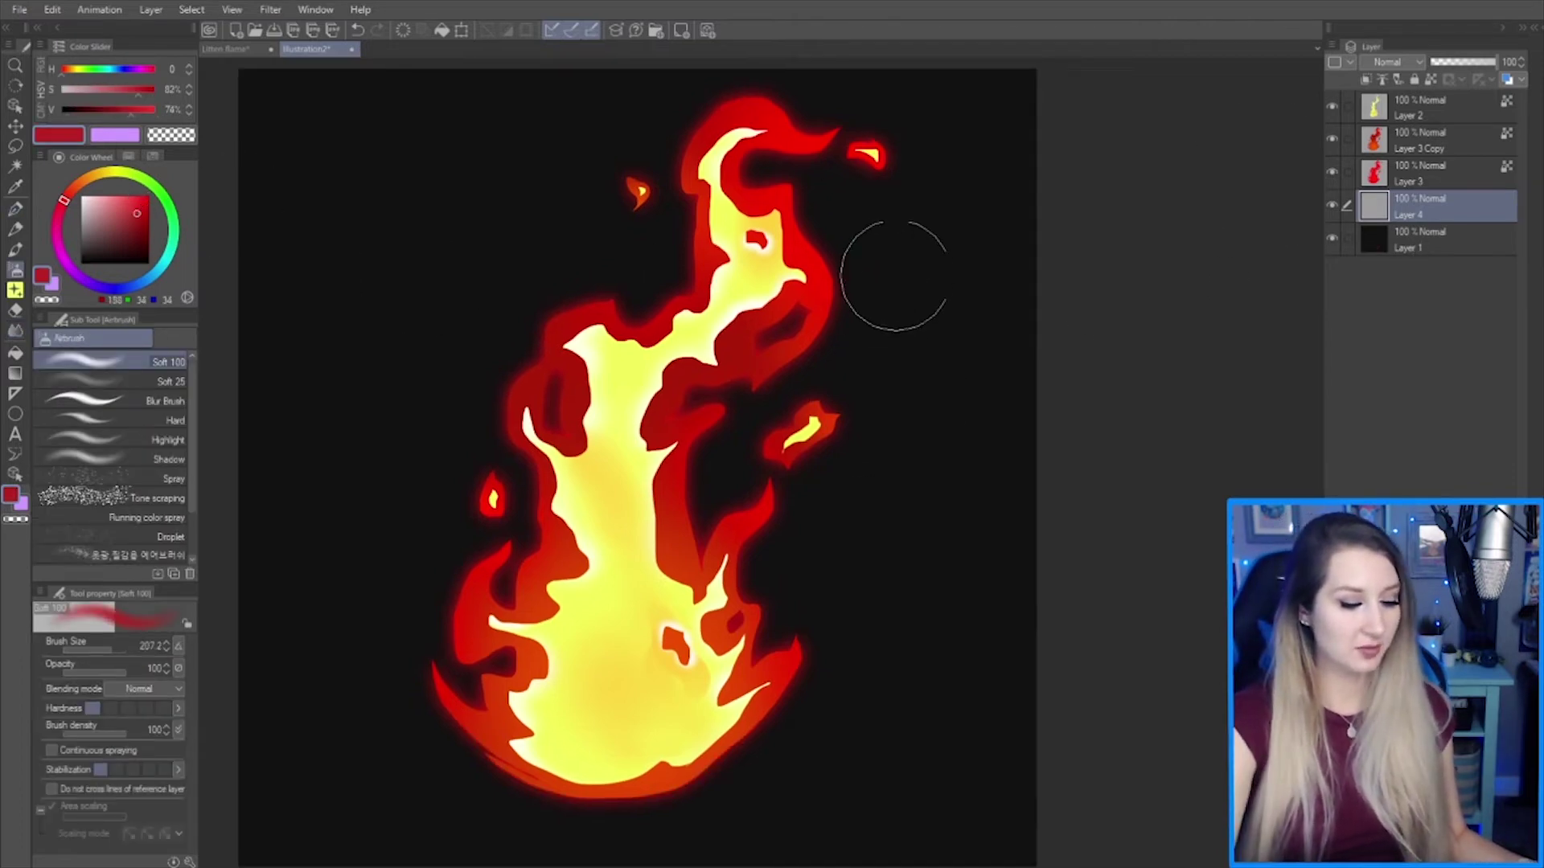
left_click(136, 194)
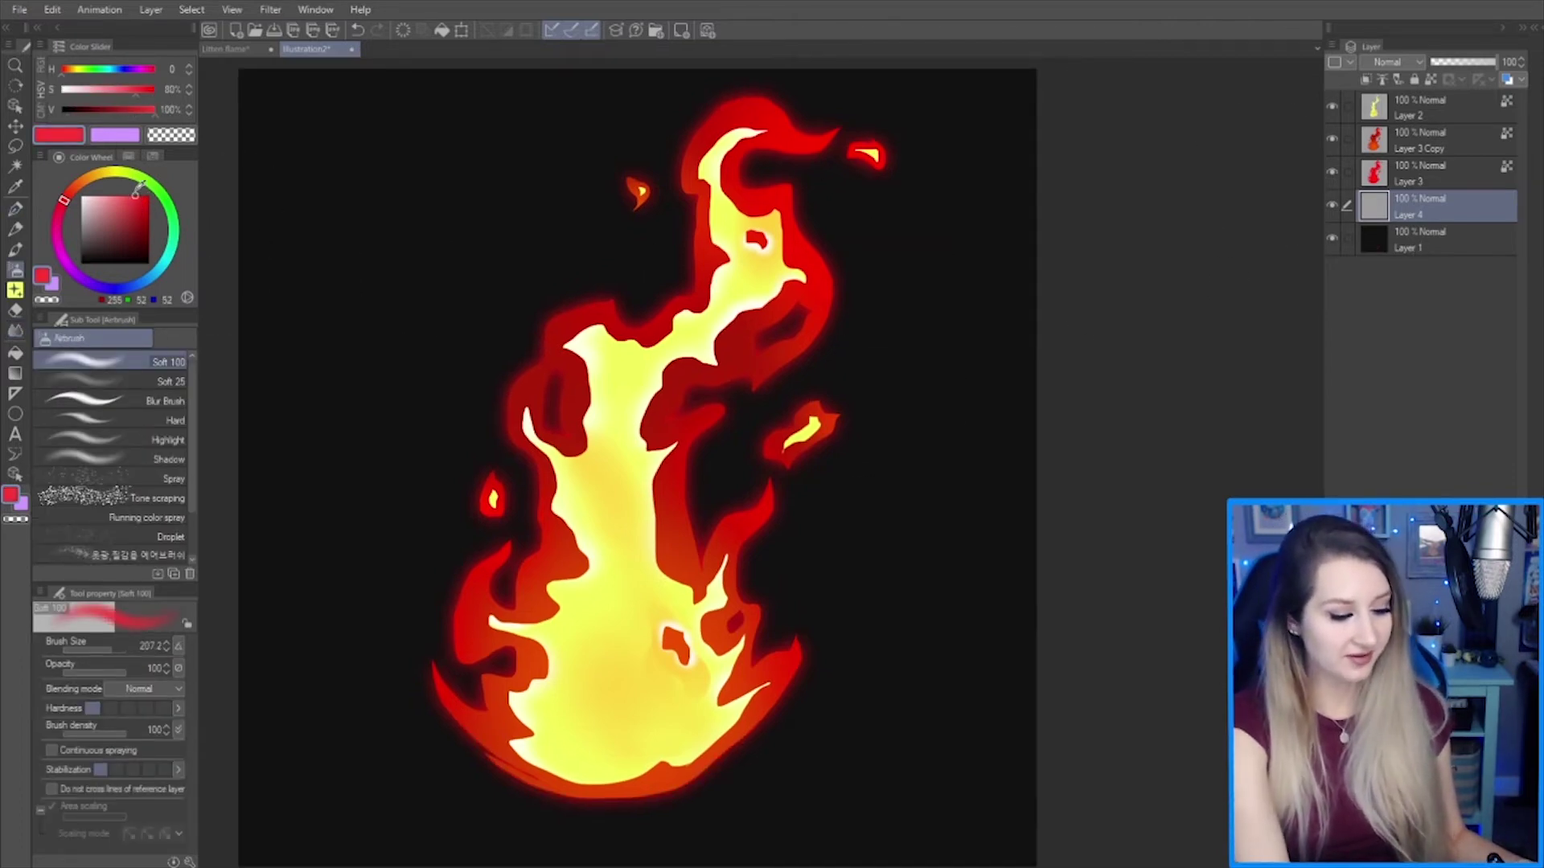
left_click(142, 91)
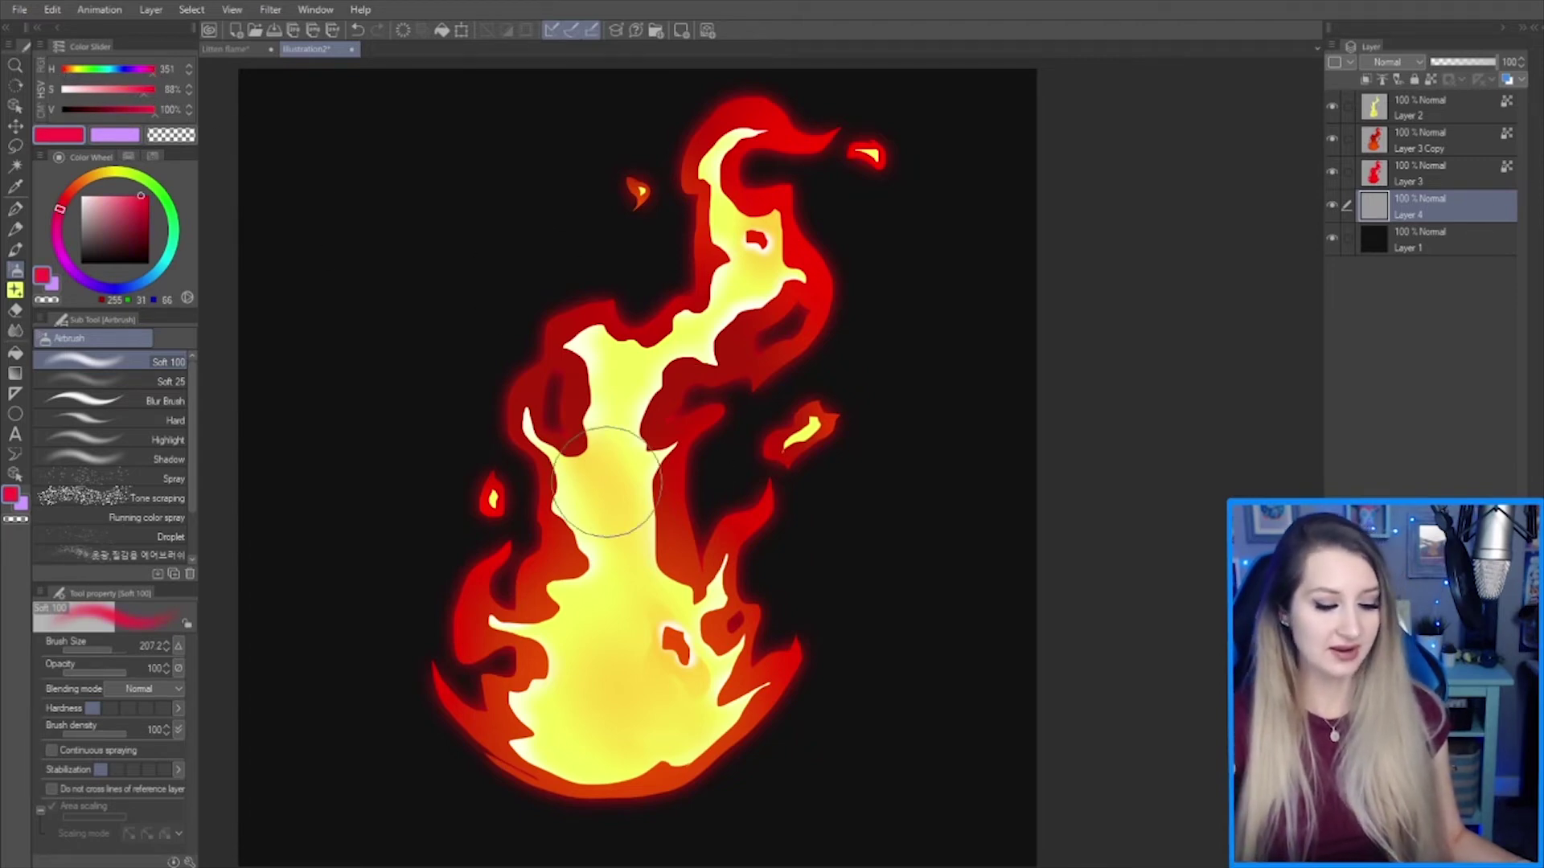
key("period")
left_click_drag(611, 495, 673, 489, "ctrl+alt")
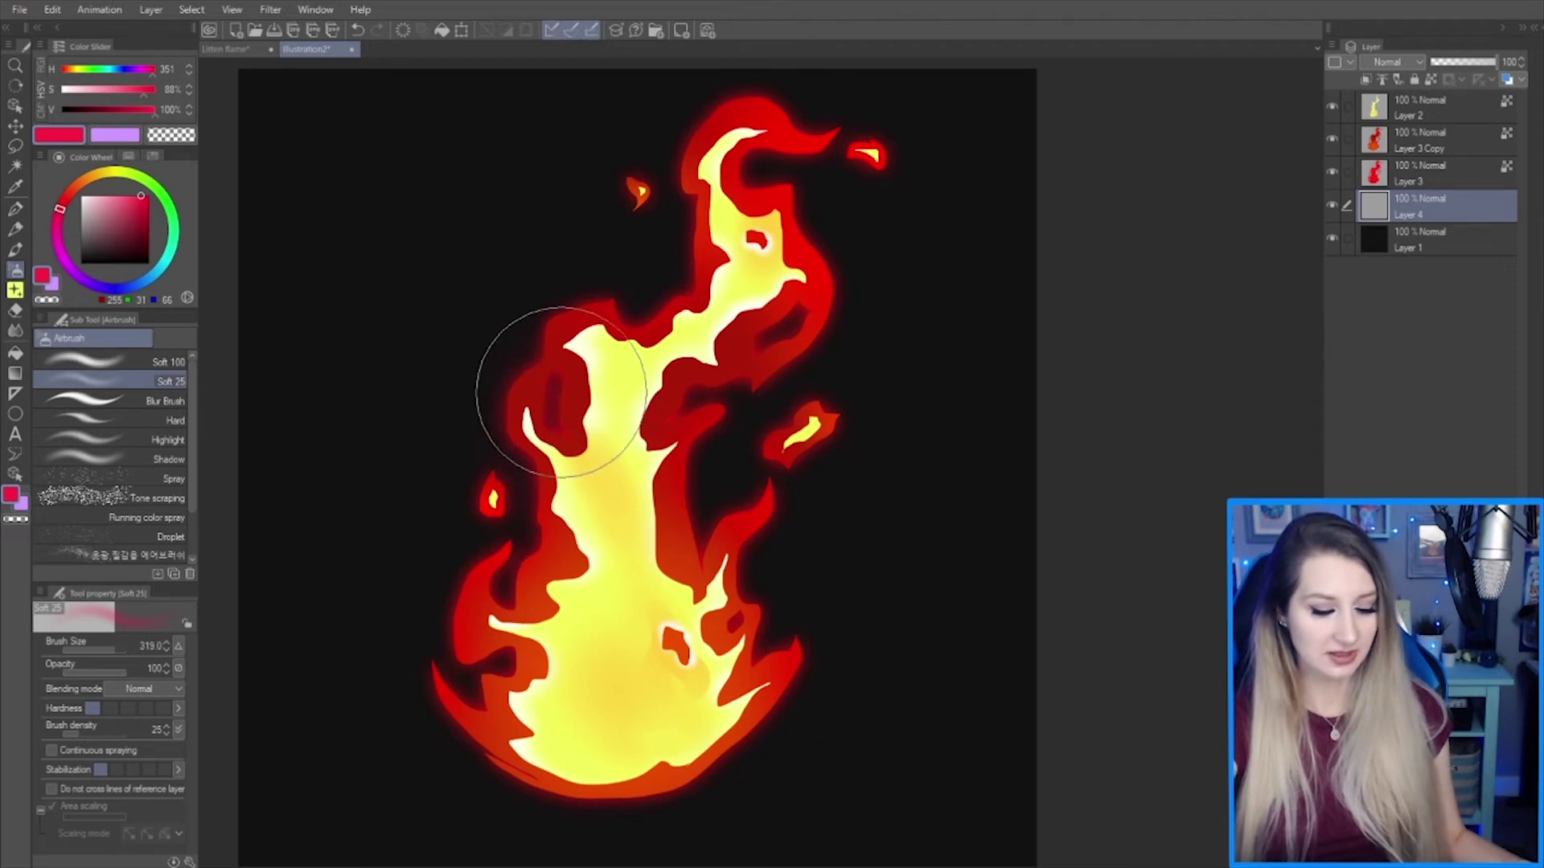
mouse_move(648, 380)
left_mouse_down()
mouse_move(677, 585)
mouse_move(742, 566)
mouse_move(773, 621)
mouse_move(706, 709)
mouse_move(647, 732)
left_mouse_up()
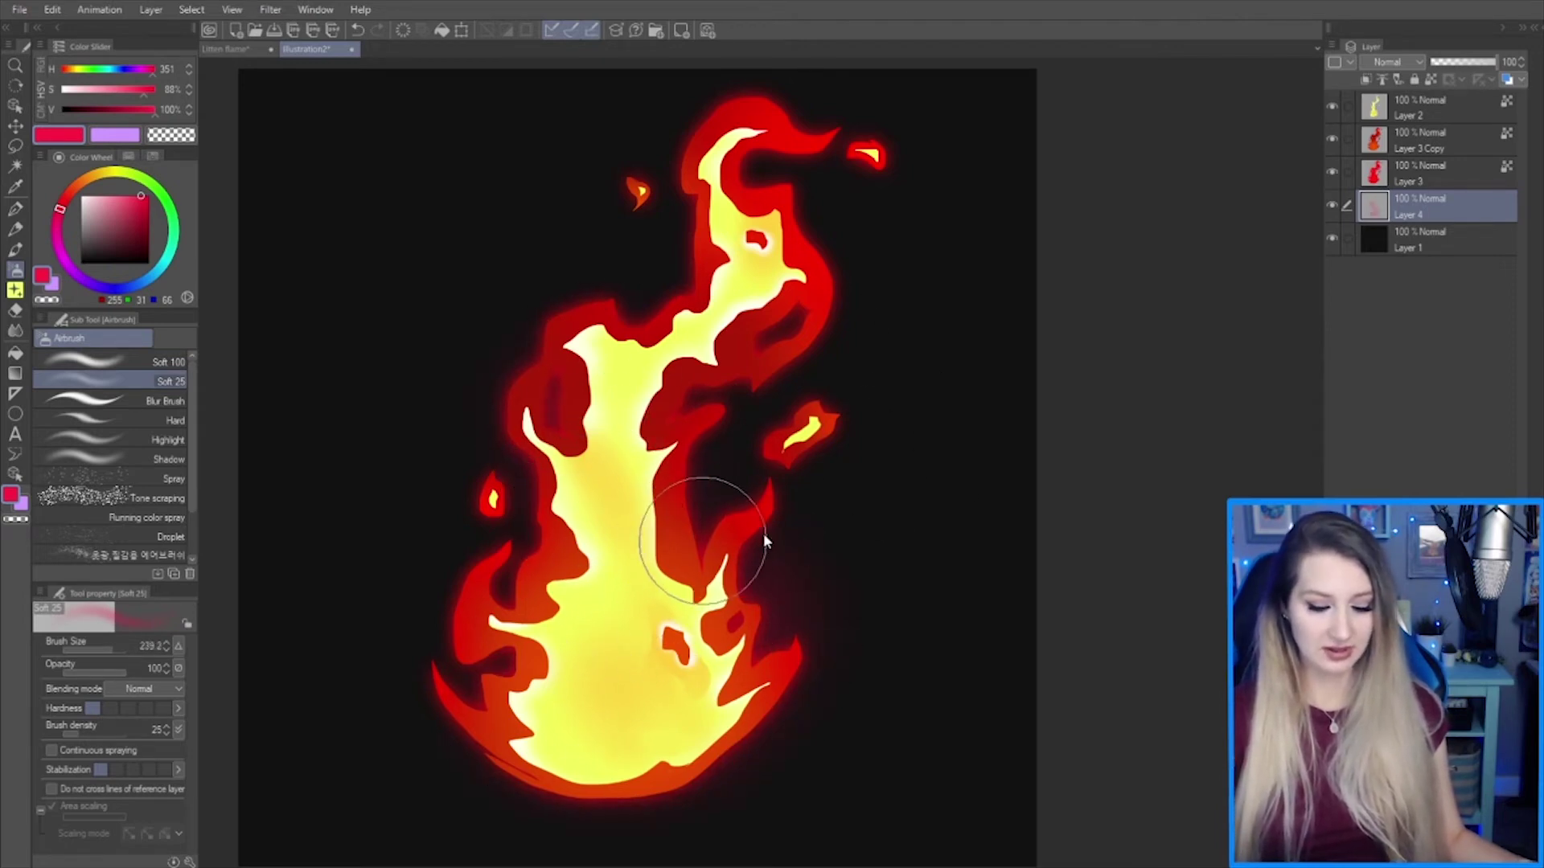
left_click_drag(764, 533, 689, 544, "ctrl+alt")
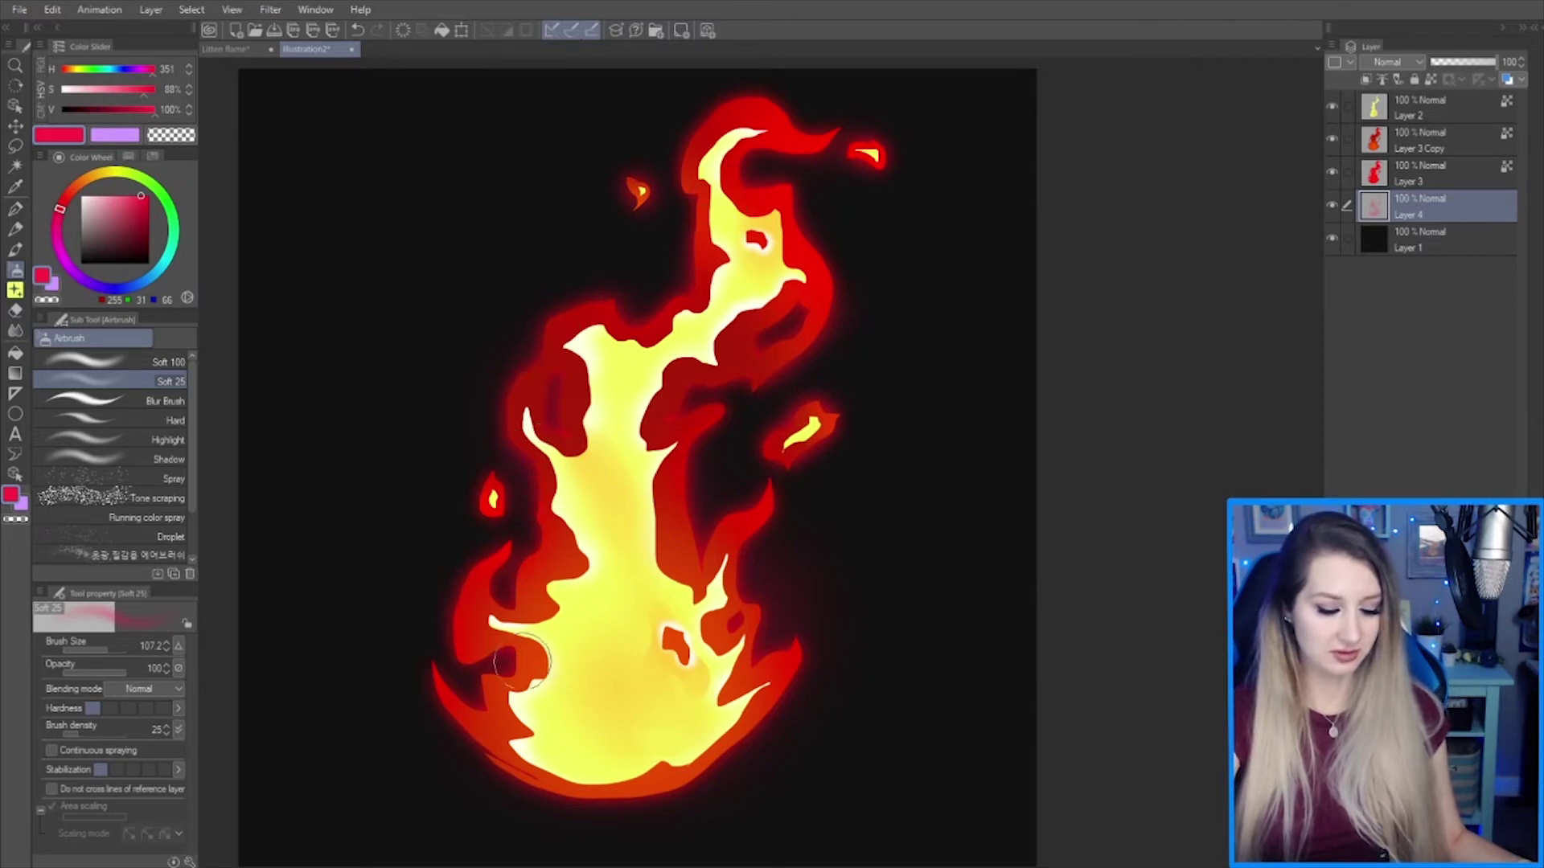
- Compare the flame with the crimson glow on Layer 4 hidden and shown
left_click(1334, 200)
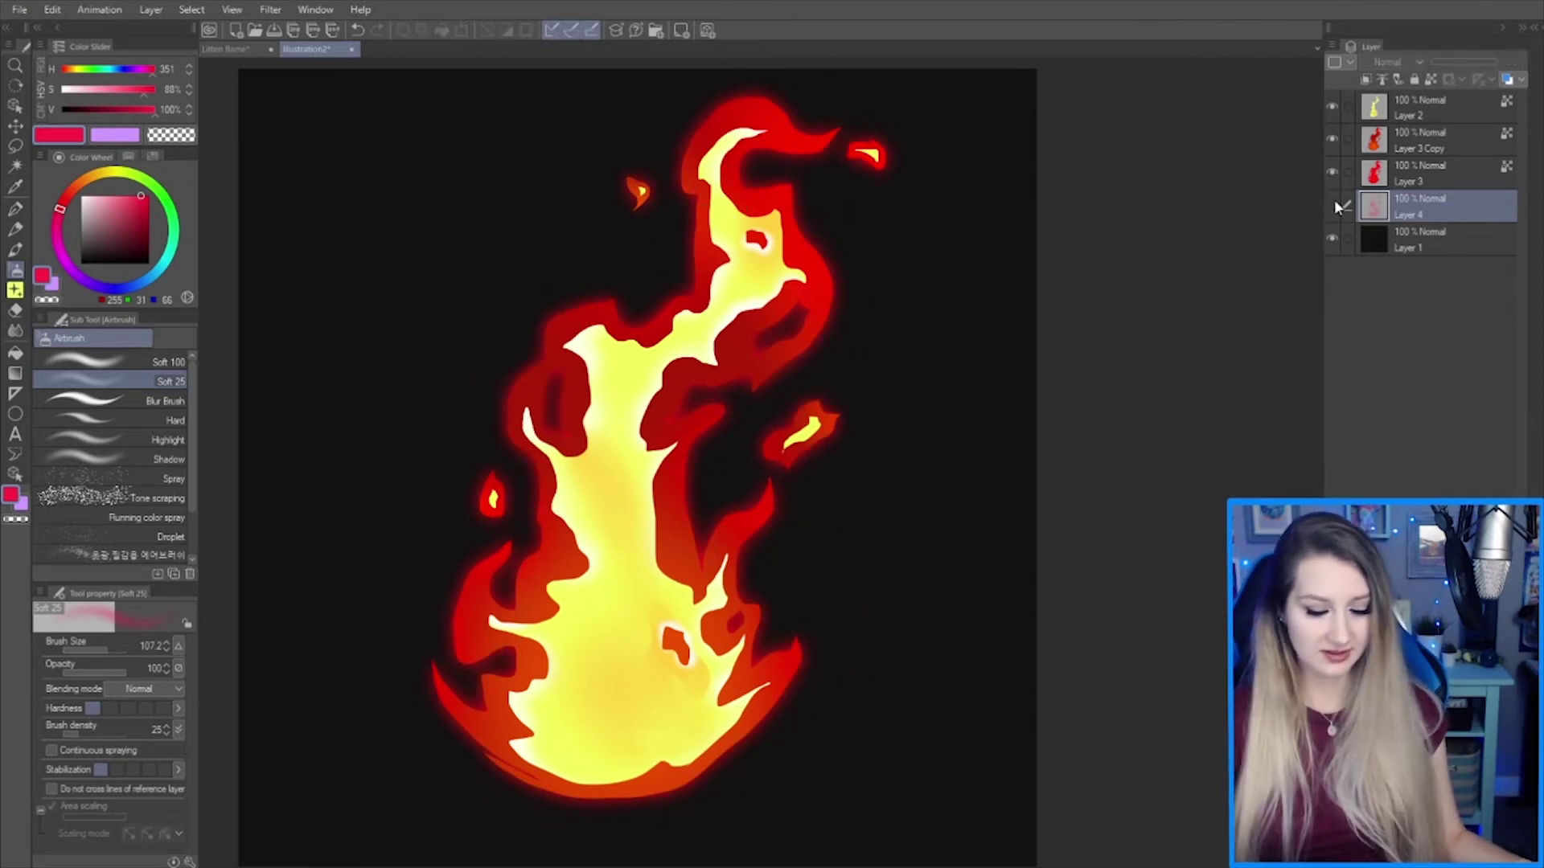
left_click(1334, 201)
left_click(1334, 202)
left_click(1334, 203)
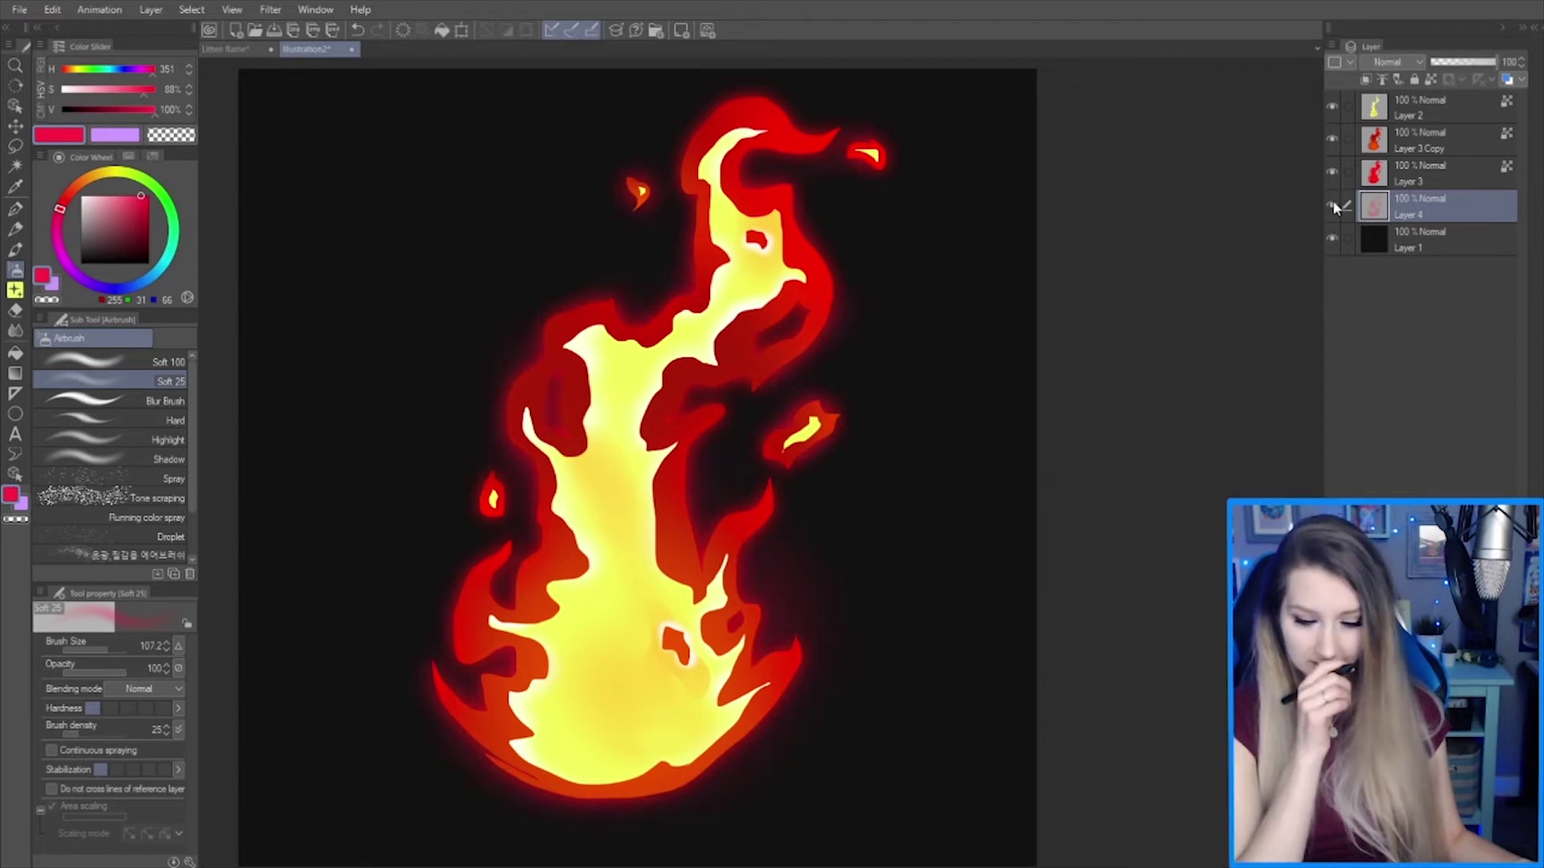
- Add a new layer above Layer 2 and lasso several wavy, flame-like detail shapes inside the yellow flame's lower core
left_click(1462, 112)
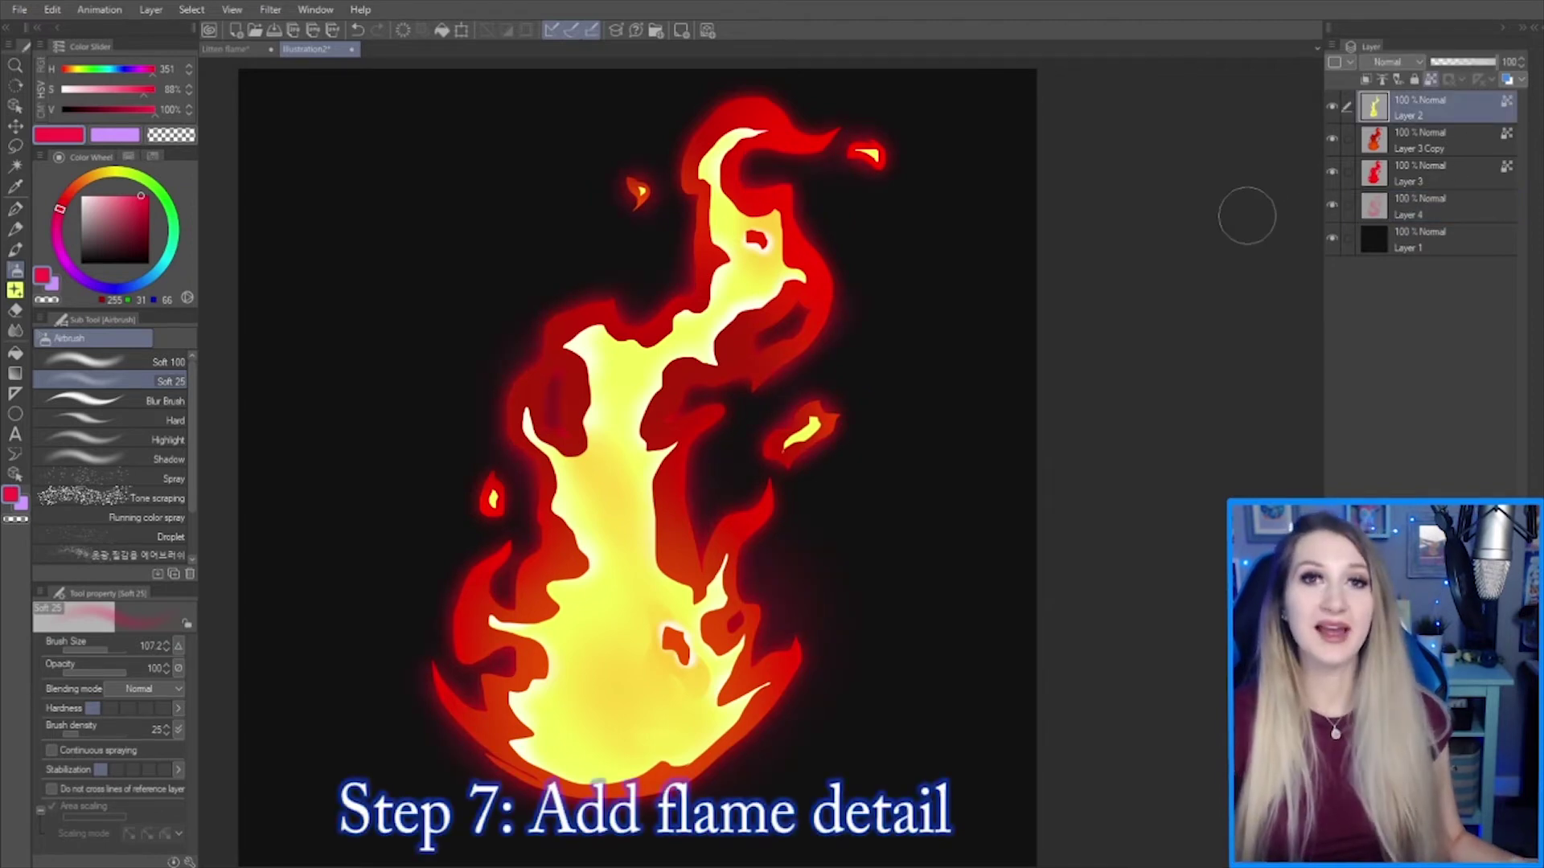
key("ctrl+shift+n")
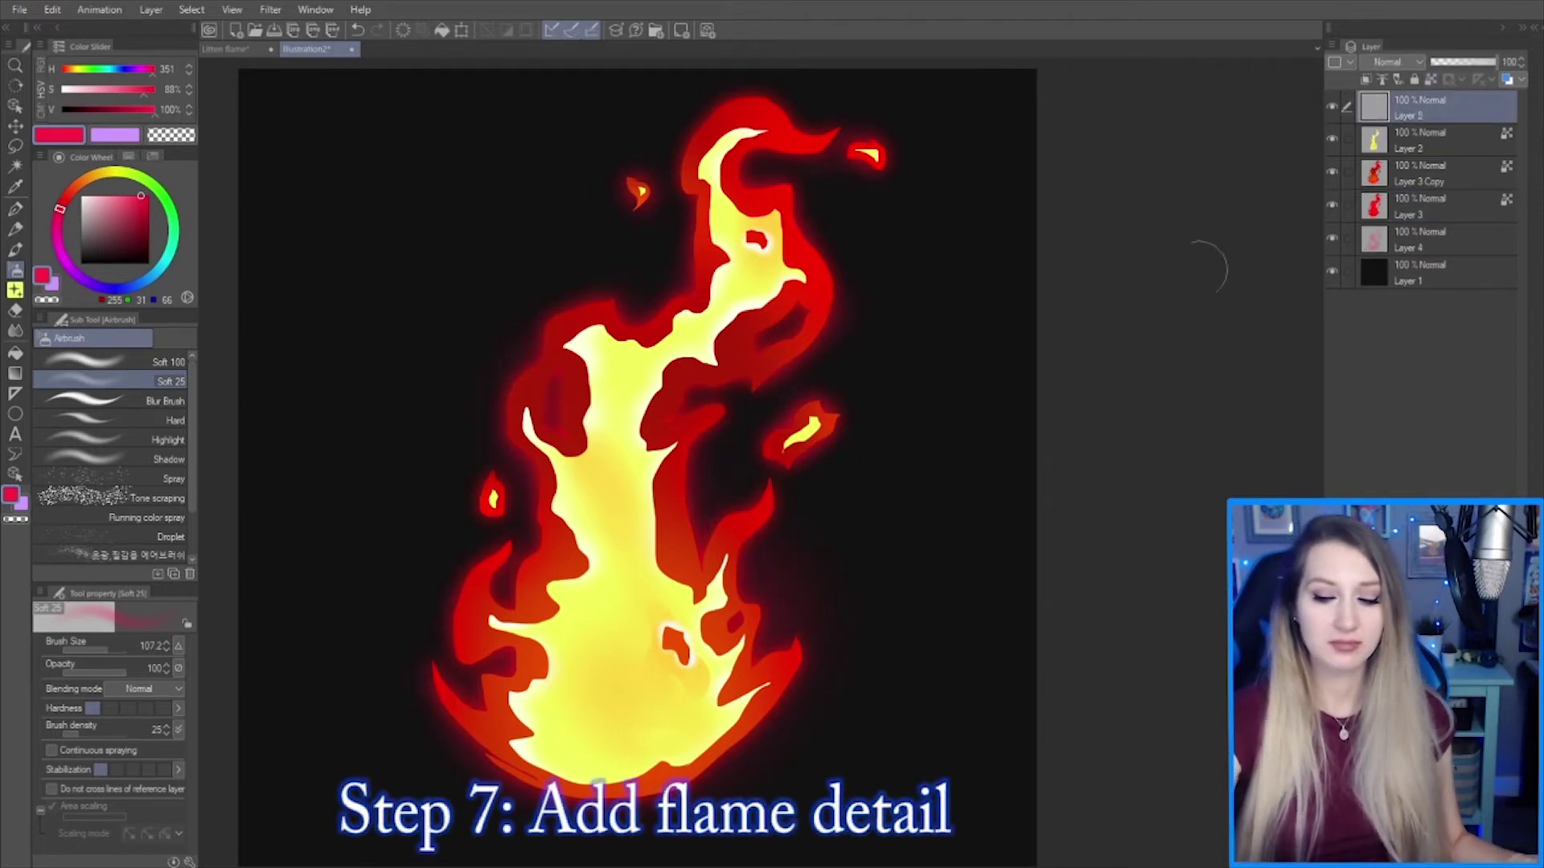
key("m")
left_click_drag(667, 726, 638, 710)
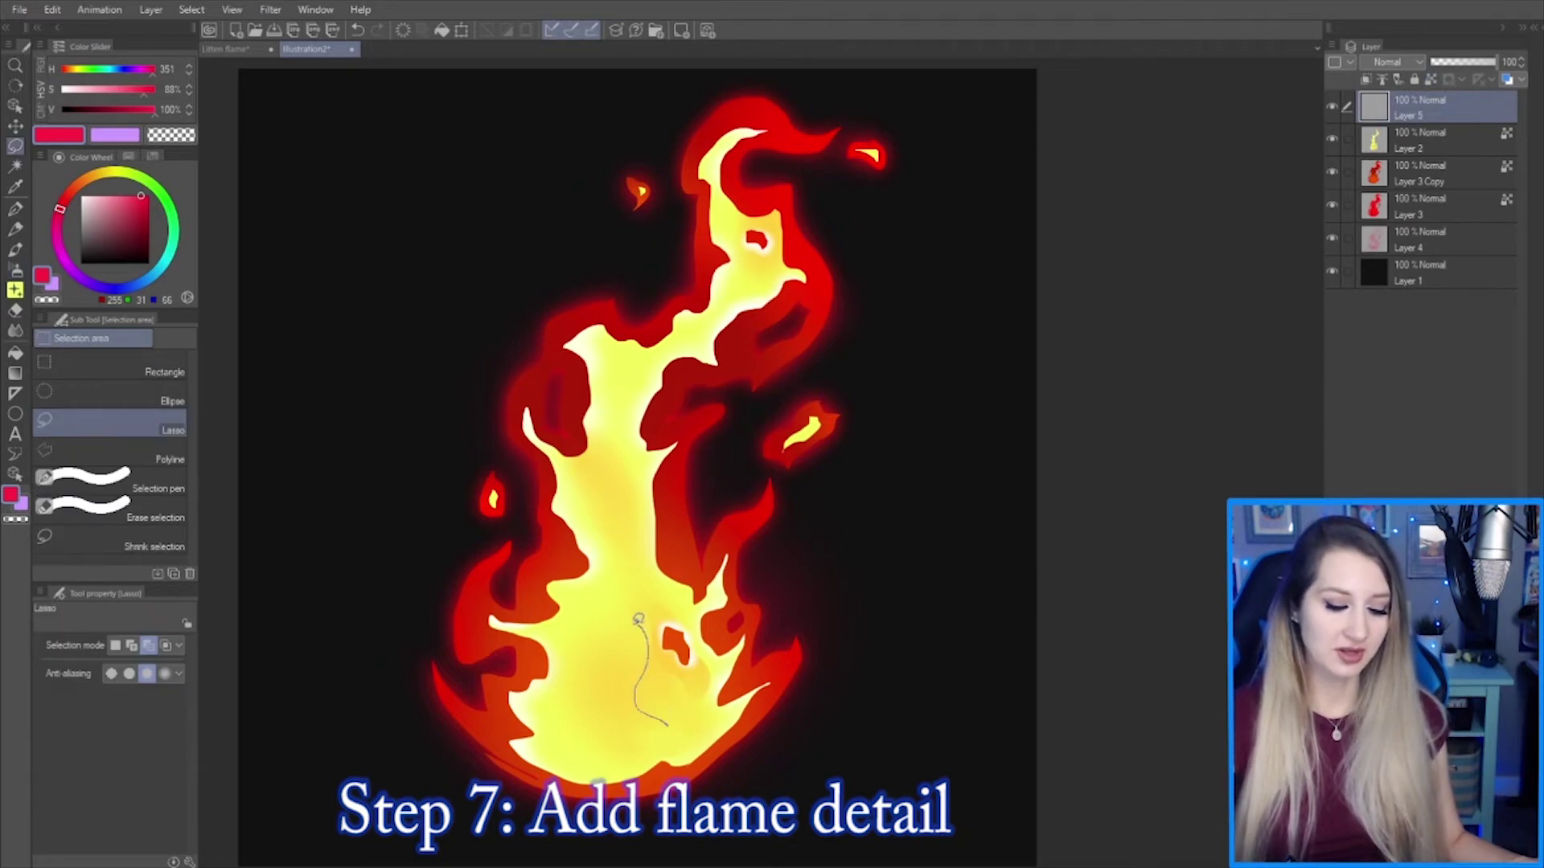
mouse_move(638, 620)
left_mouse_down()
mouse_move(628, 564)
mouse_move(585, 647)
mouse_move(617, 706)
mouse_move(664, 721)
mouse_move(567, 684)
mouse_move(601, 729)
left_mouse_up()
left_click_drag(627, 520, 613, 532)
- Airbrush the selected detail shapes with a sampled orange-red, hue 16, using Soft 100, deselect, and compare with Layer 5 hidden and shown
key("i")
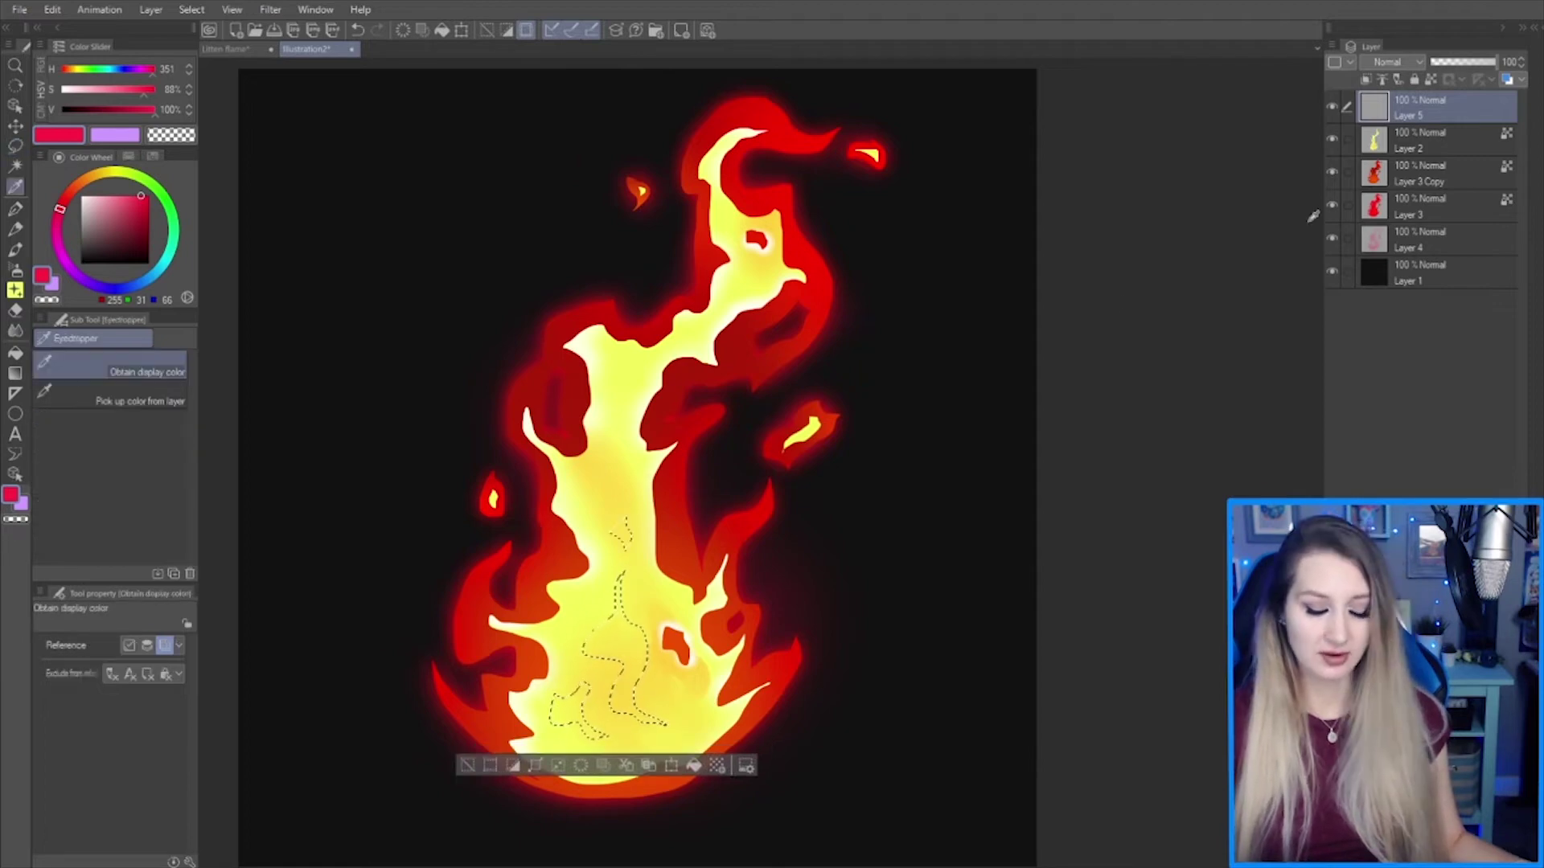
left_click(571, 567)
key("b")
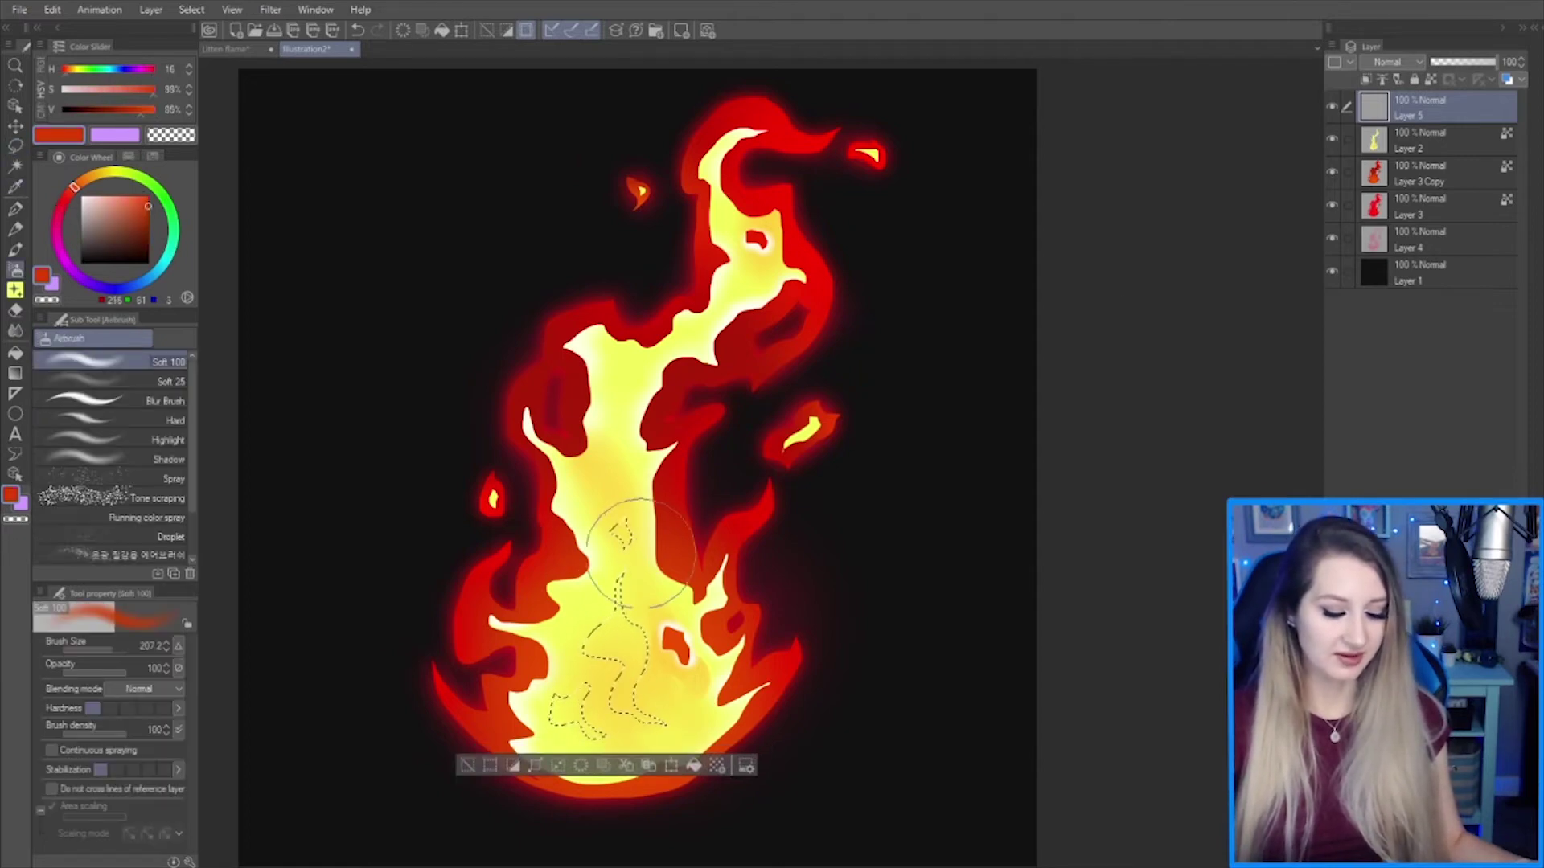
mouse_move(622, 587)
left_mouse_down()
mouse_move(630, 637)
mouse_move(595, 708)
mouse_move(620, 562)
left_mouse_up()
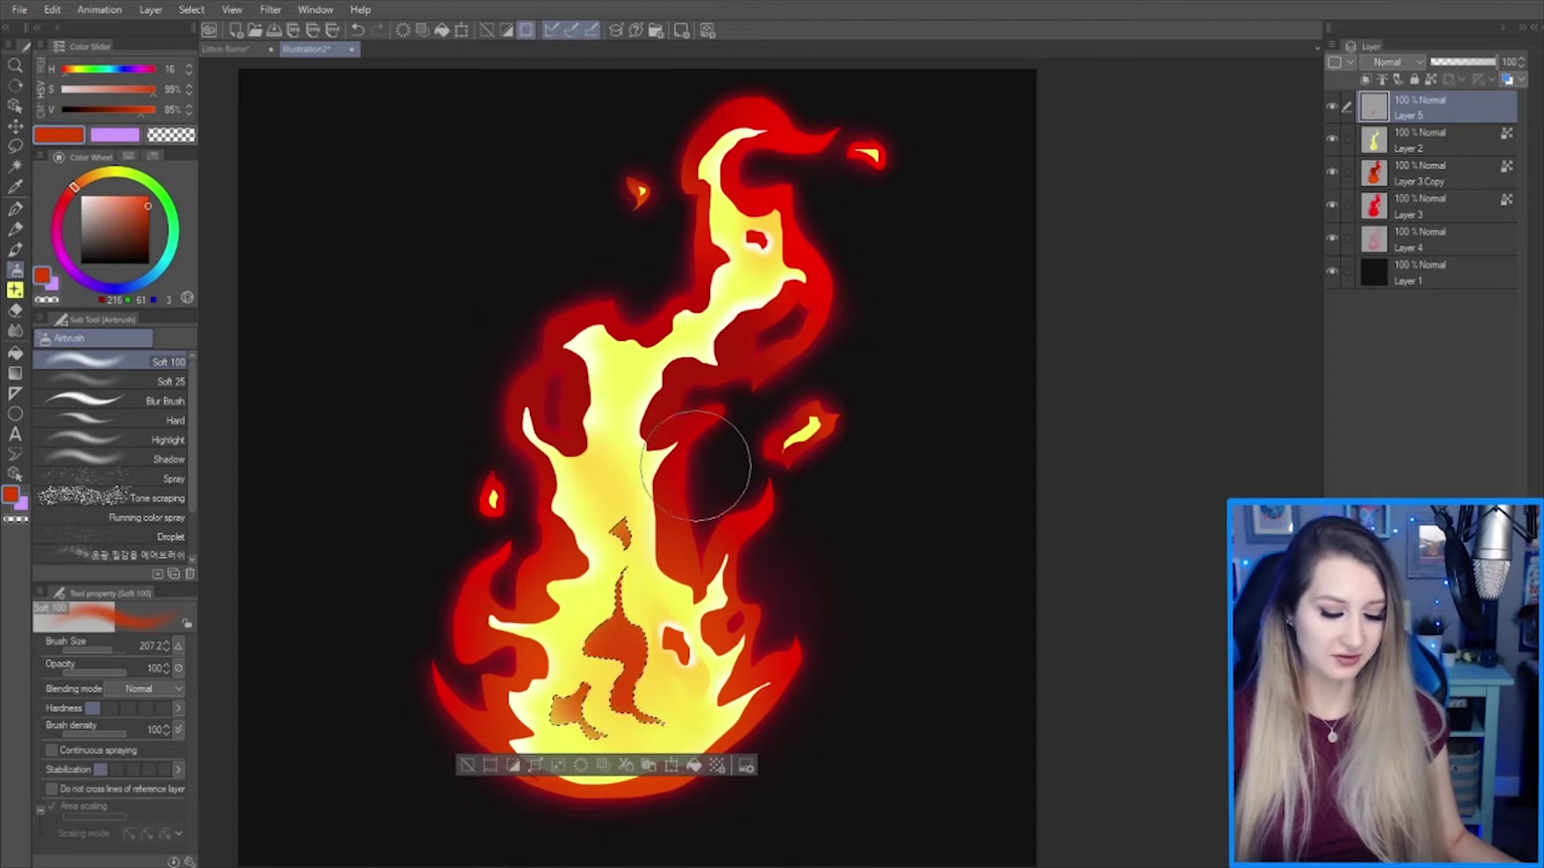
key("ctrl+d")
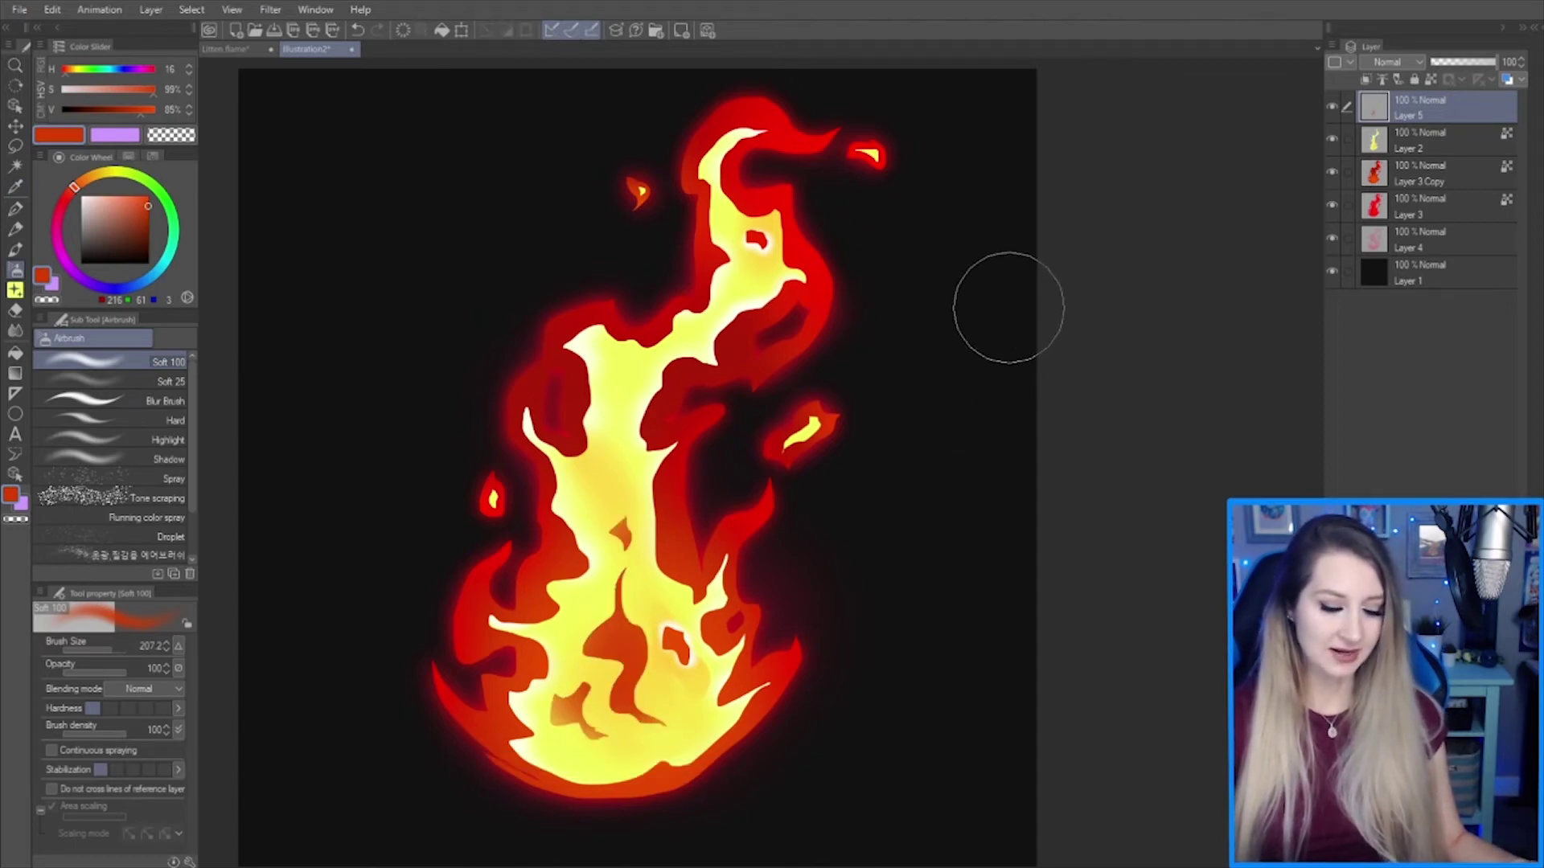
left_click(1334, 106)
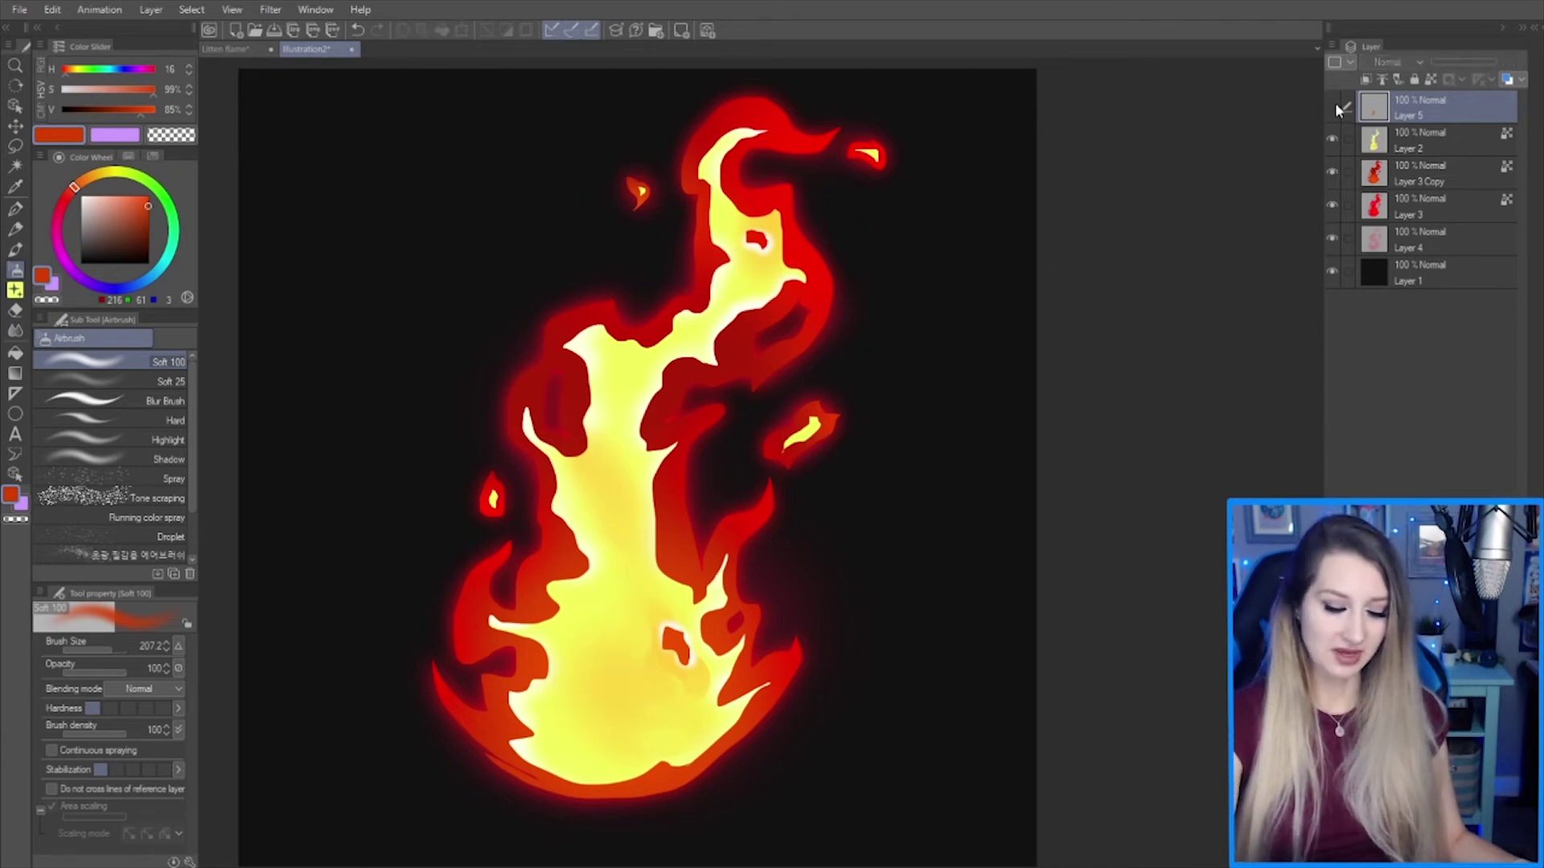
left_click(1334, 105)
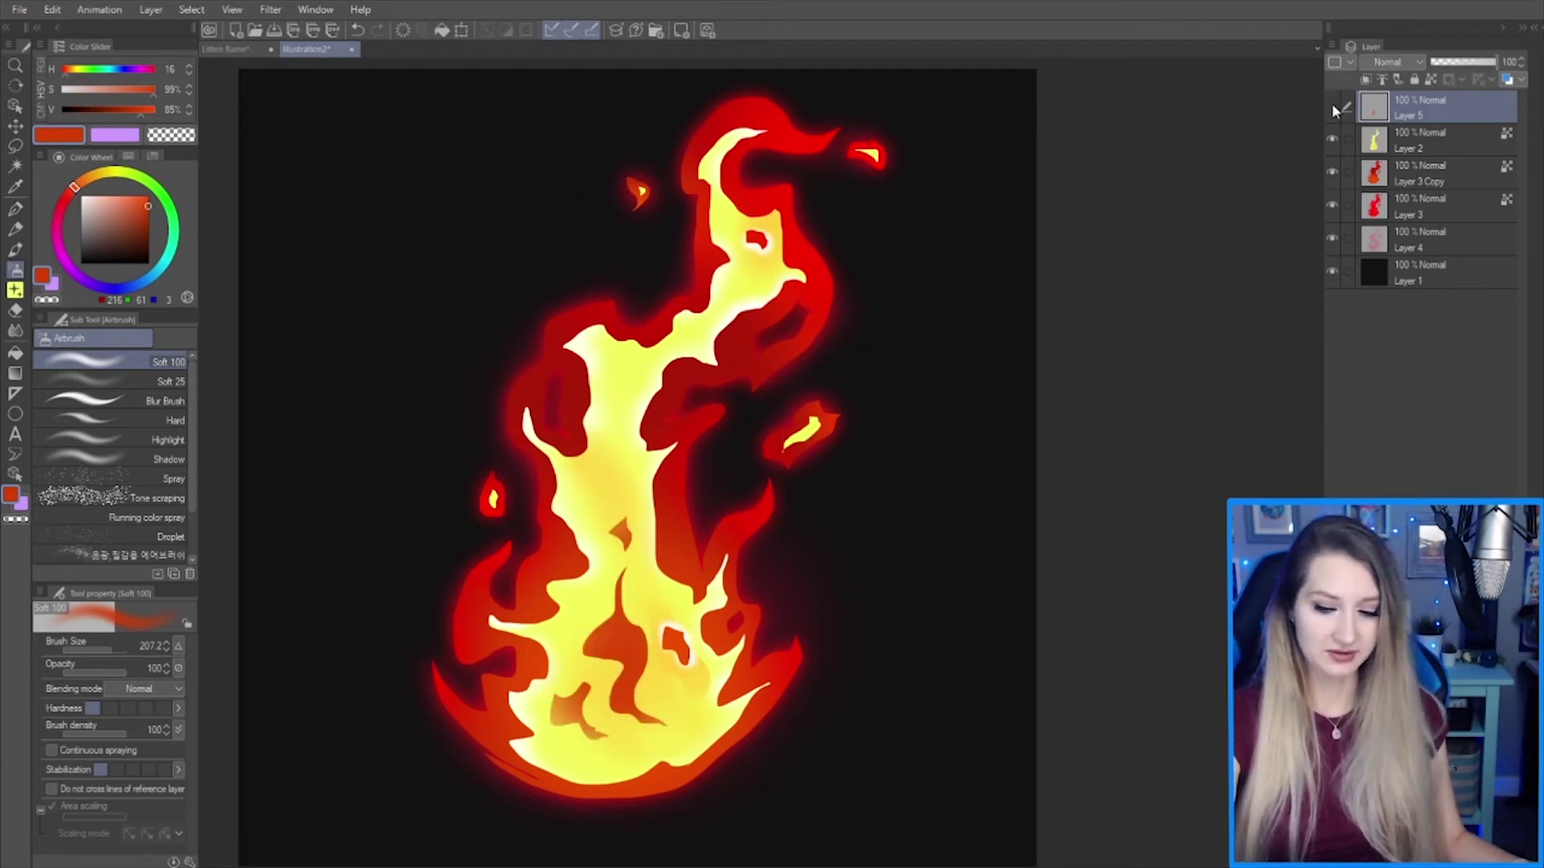
- Compare the flame with the Layer 5 detail shapes shown and hidden, and leave Layer 5 hidden
left_click(1332, 105)
left_click(1332, 104)
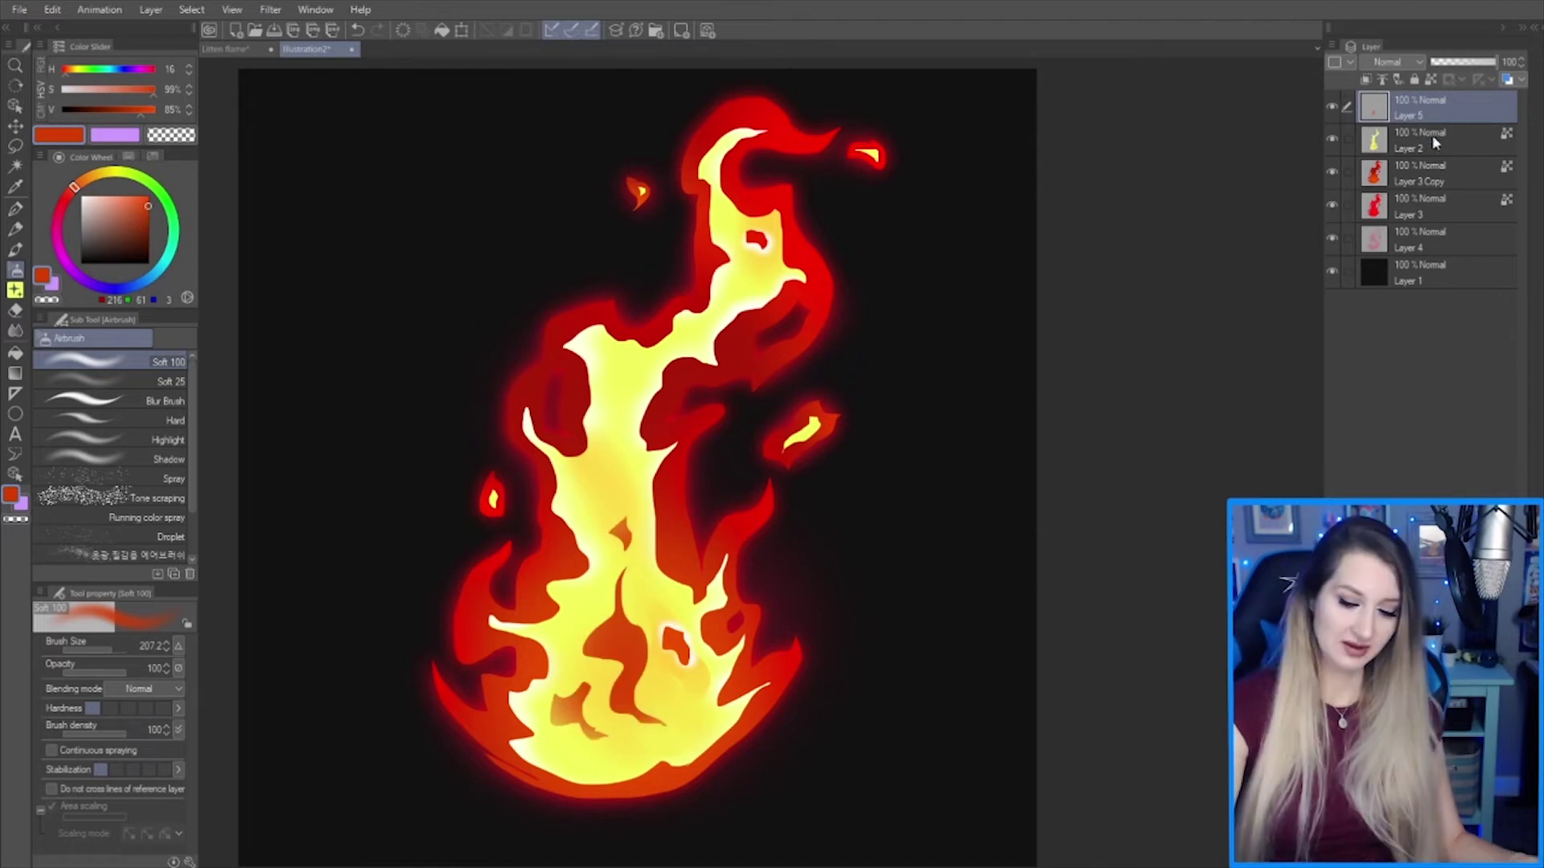
left_click(1335, 106)
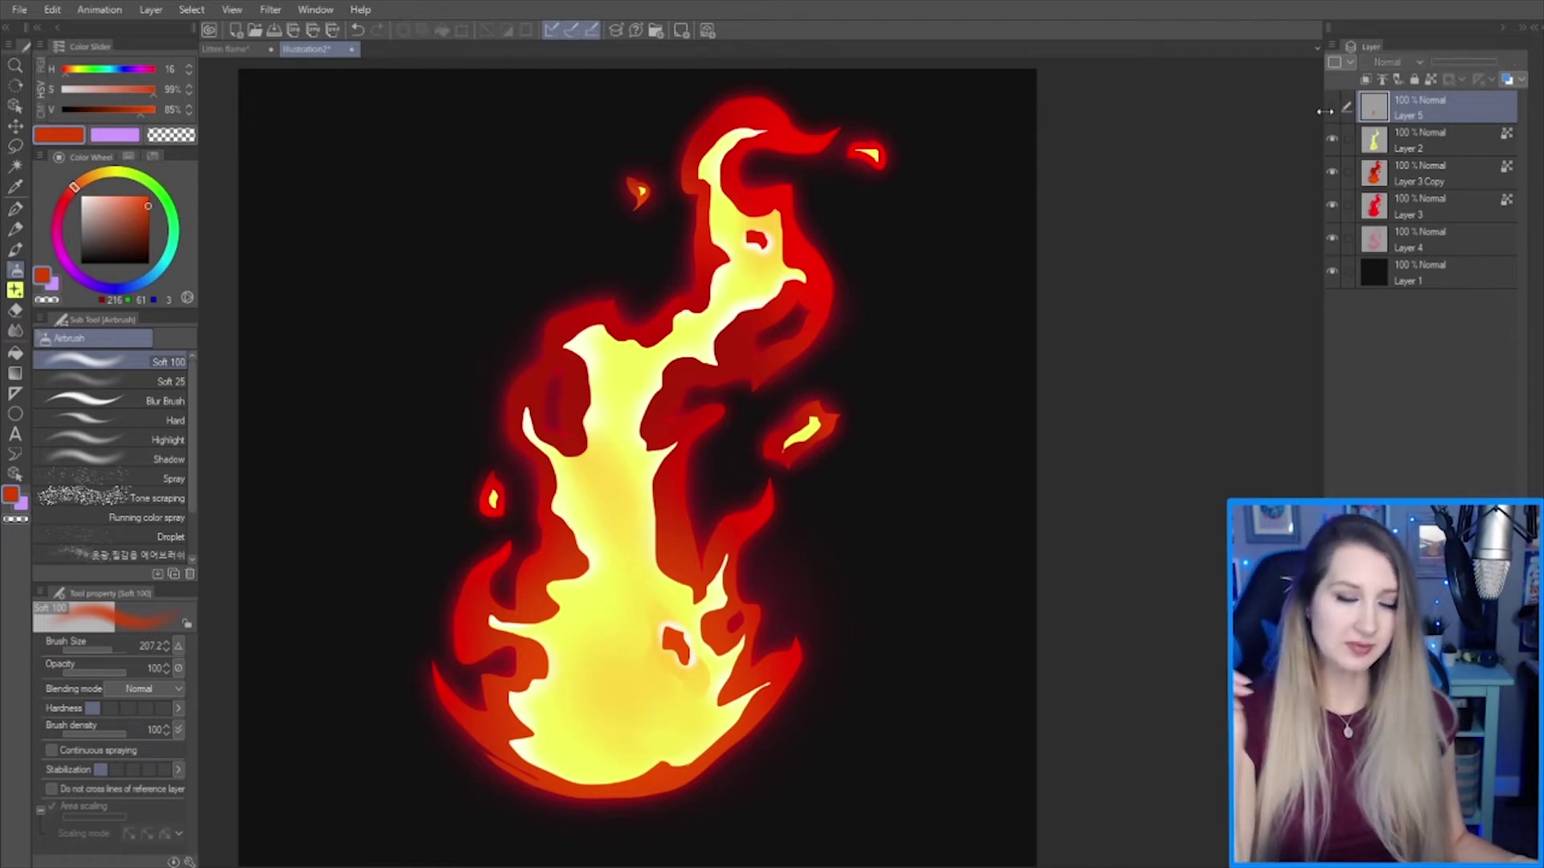
- Airbrush brighter orange-red, hue 16, saturation 100%, over the outer flame on Layer 3 Copy with Soft 100, comparing that layer hidden and shown
left_click(1423, 173)
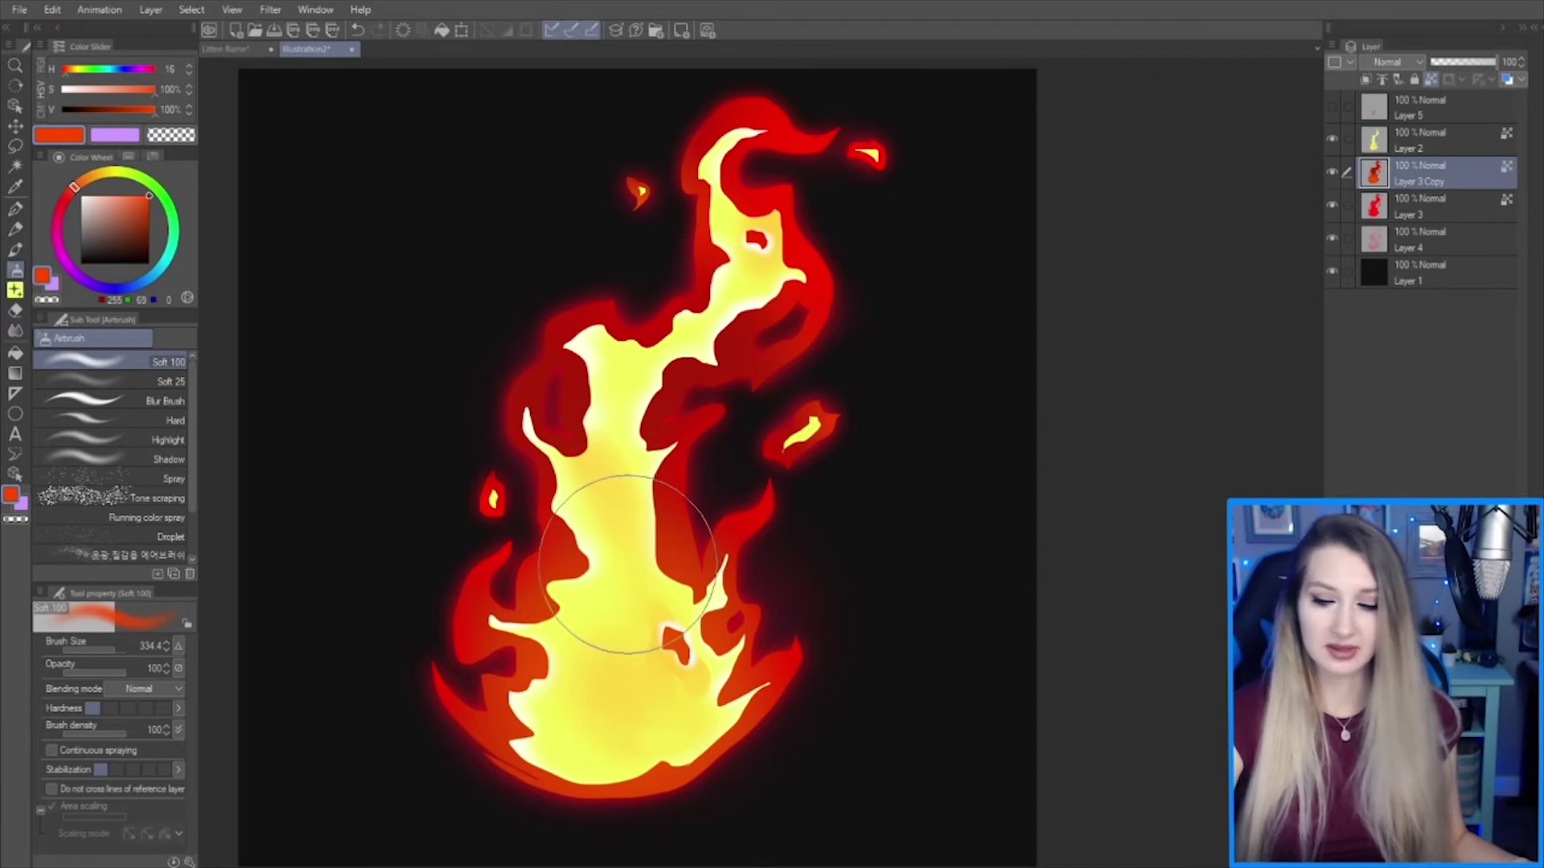
left_click(1334, 171)
left_click(1333, 170)
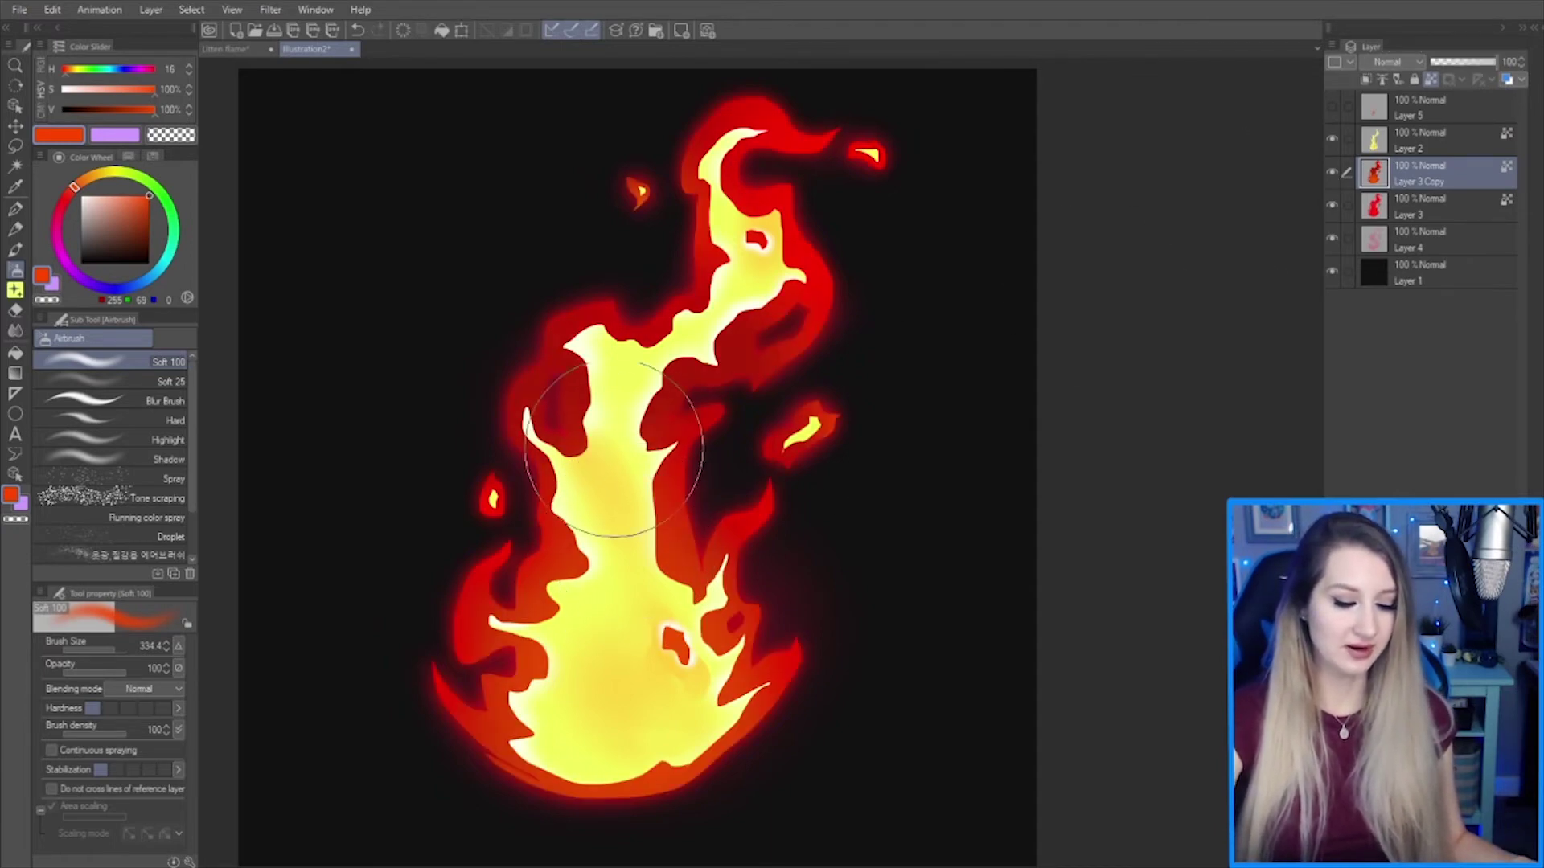
key("bracketleft")
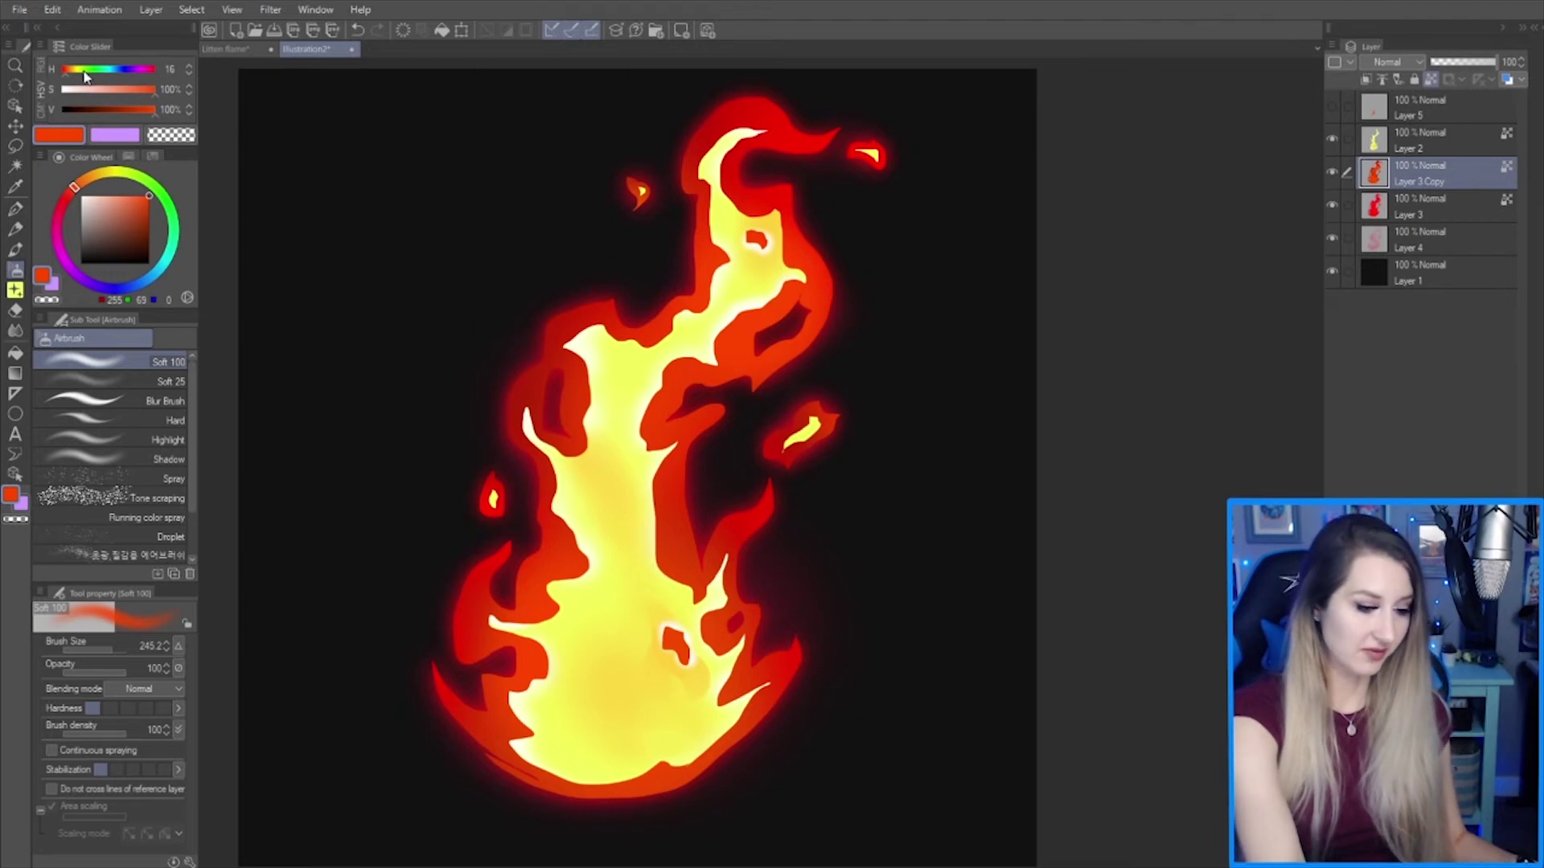
- Set the hue to 28 and airbrush orange over the outer flame areas around the yellow core on Layer 3 Copy, varying the brush size
left_click_drag(82, 71, 70, 72)
key("bracketright")
key("bracketright")
key("bracketright")
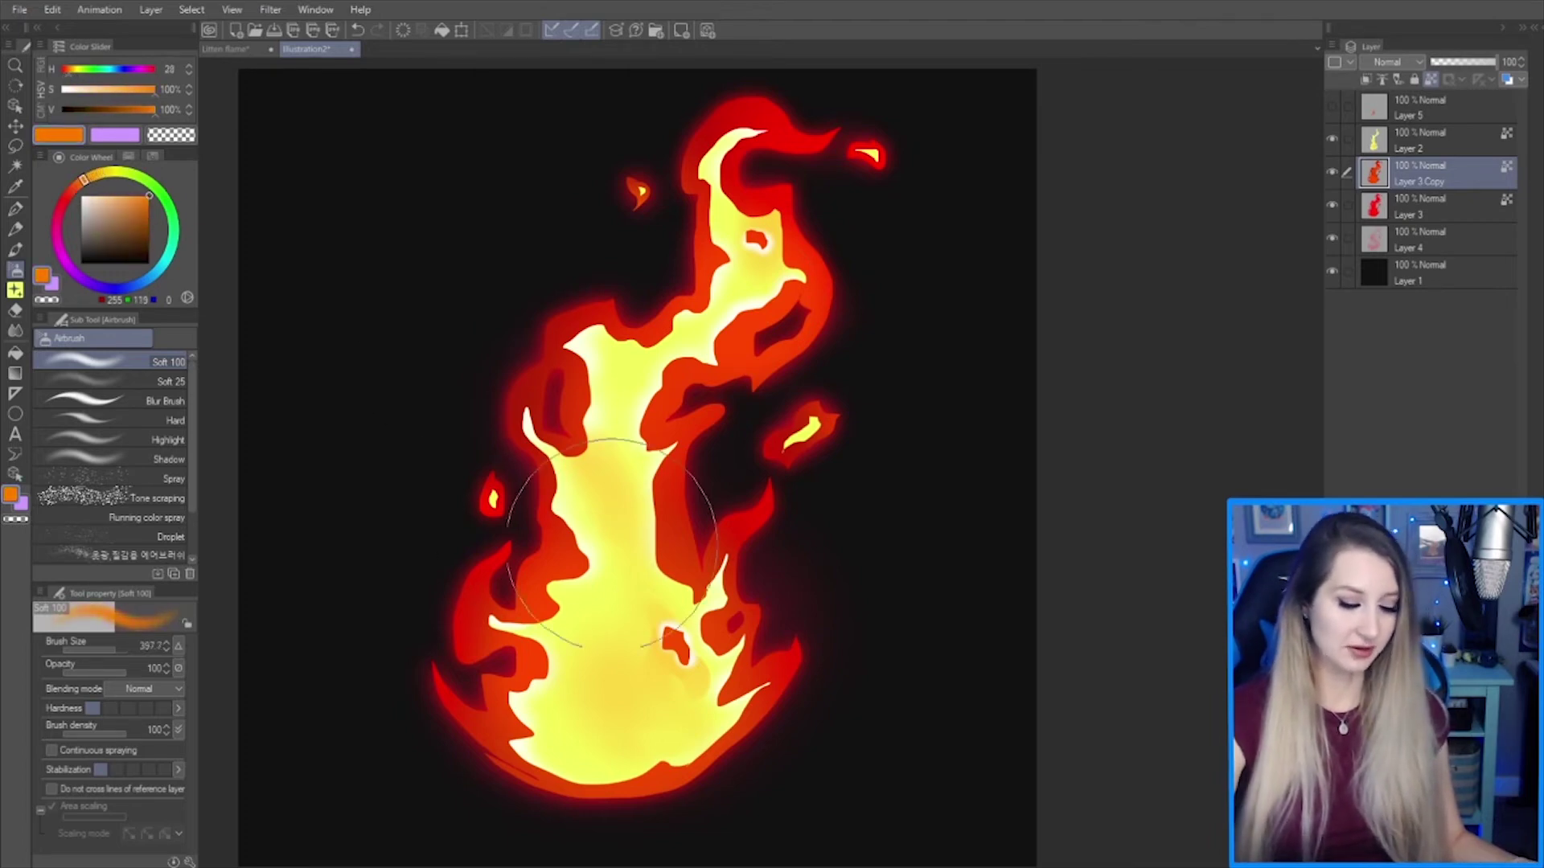
mouse_move(518, 643)
left_mouse_down()
mouse_move(541, 726)
mouse_move(679, 679)
mouse_move(643, 470)
mouse_move(624, 451)
left_mouse_up()
left_click_drag(591, 458, 682, 452)
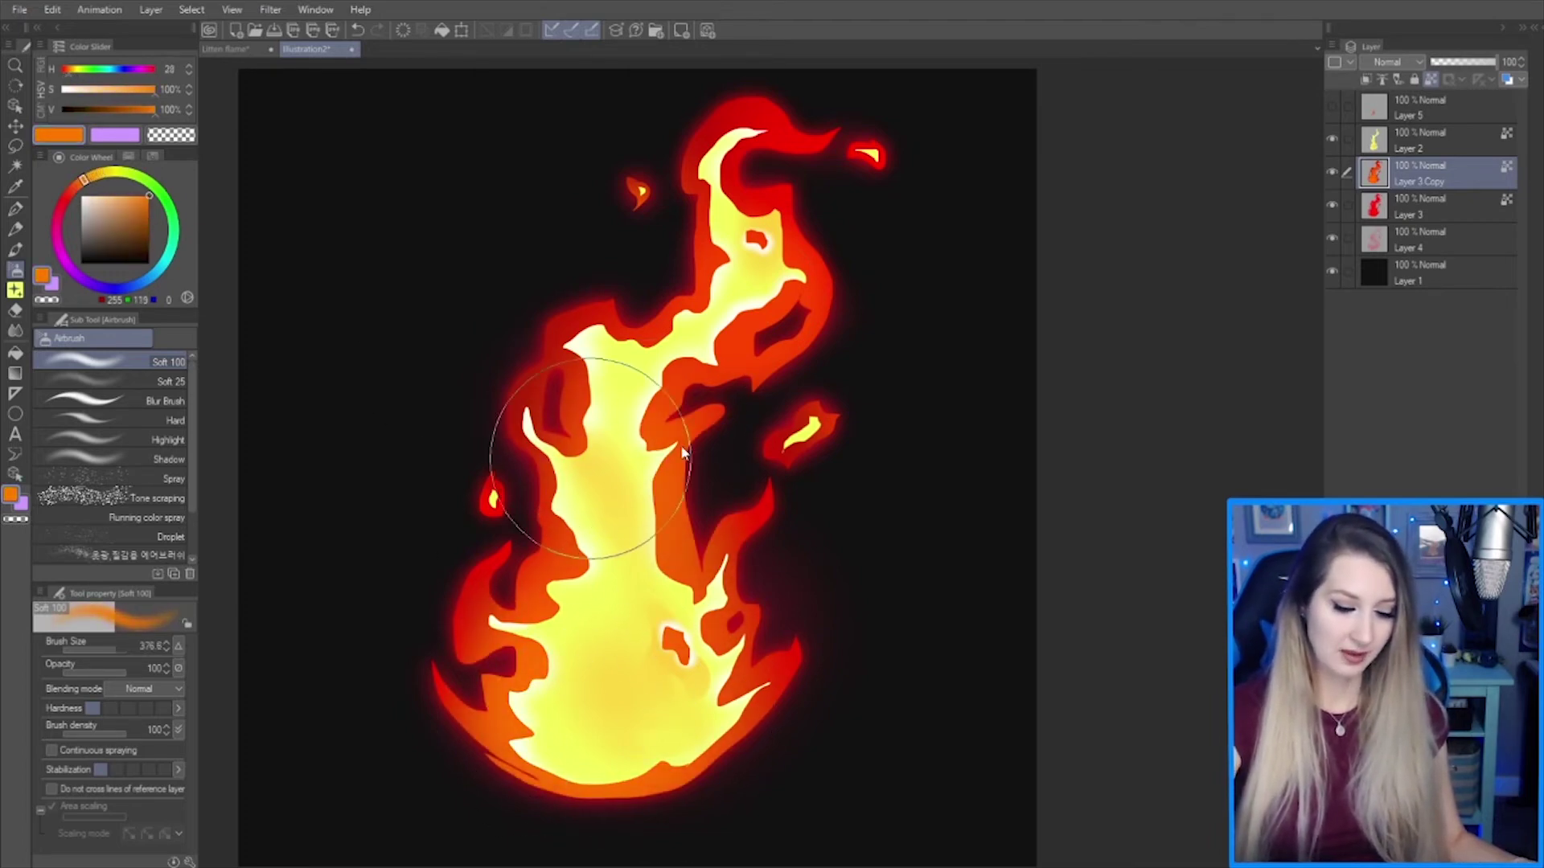
key("bracketleft")
key("bracketleft")
key("bracketleft")
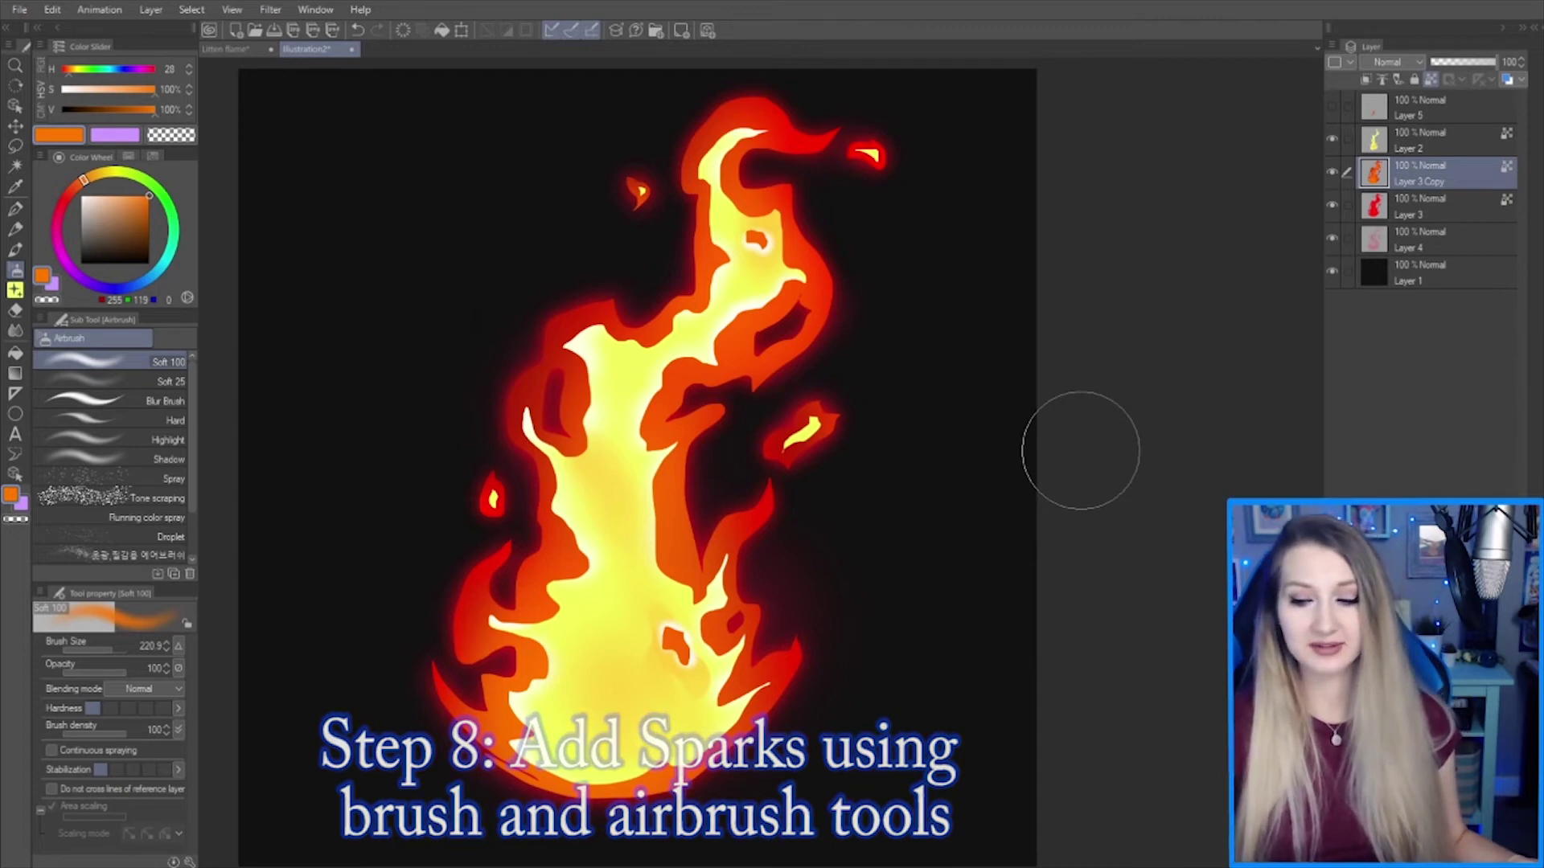
- Add a new layer above Layer 5 and examine the sparks in the Litten flame reference illustration before returning to the flame drawing
left_click(1456, 114)
key("ctrl+shift+n")
key("ctrl+Tab")
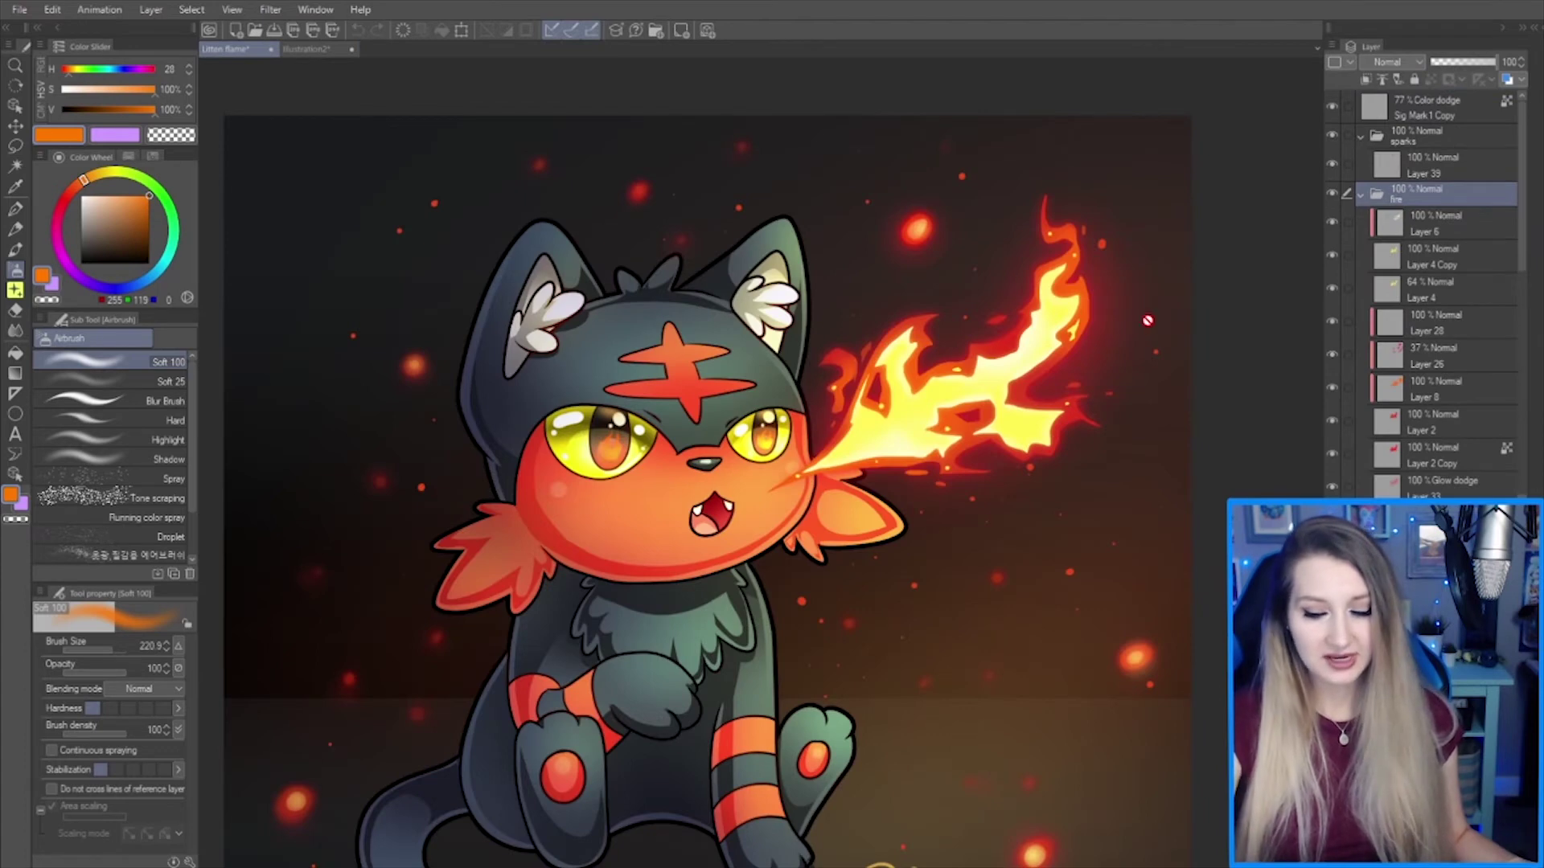
left_click_drag(1191, 347, 1218, 262)
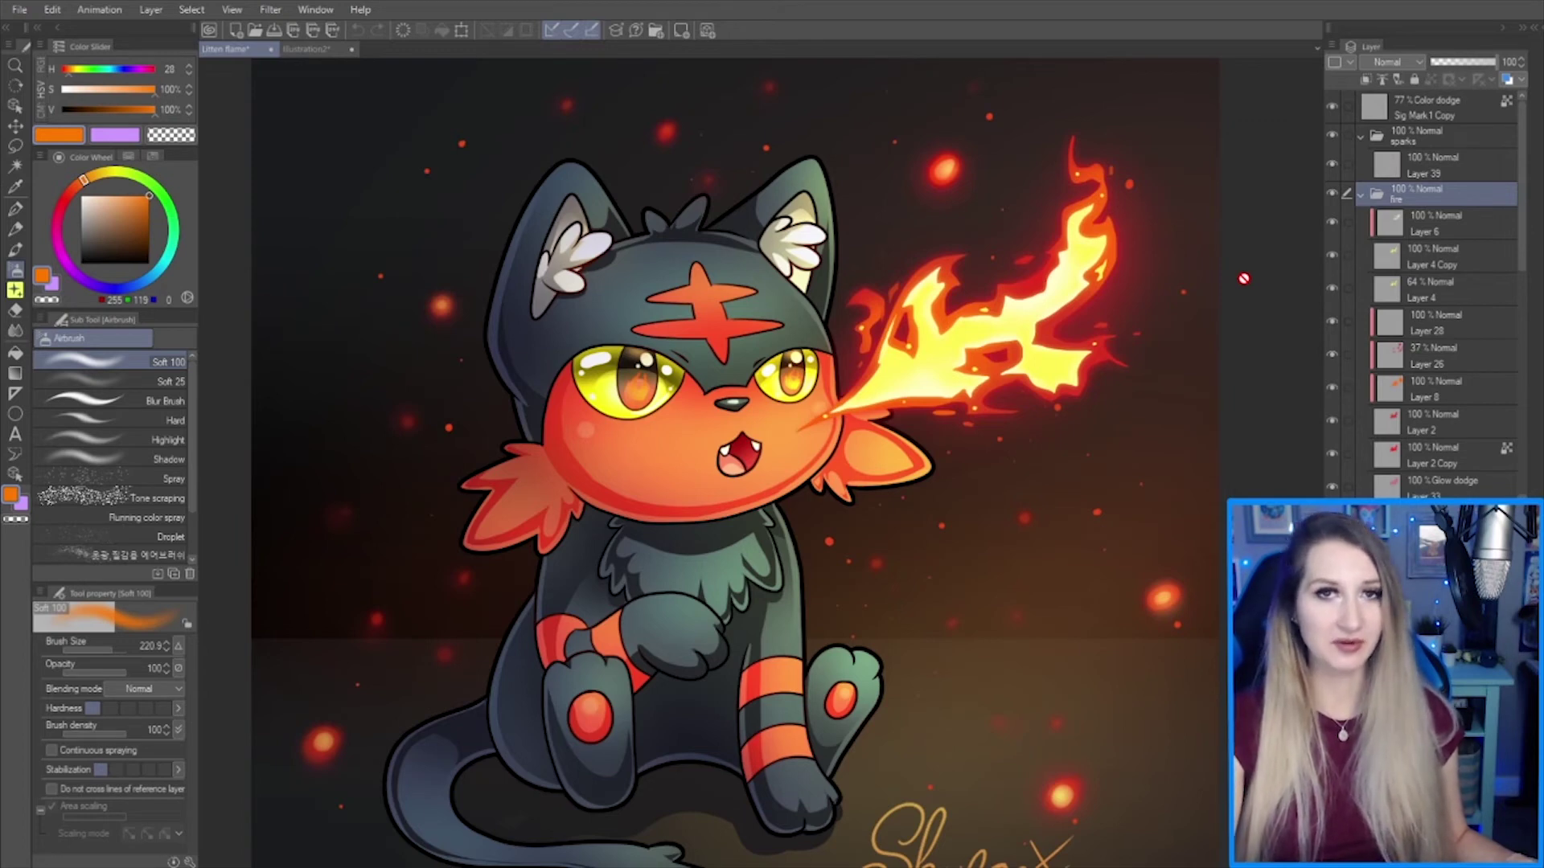
left_click(302, 50)
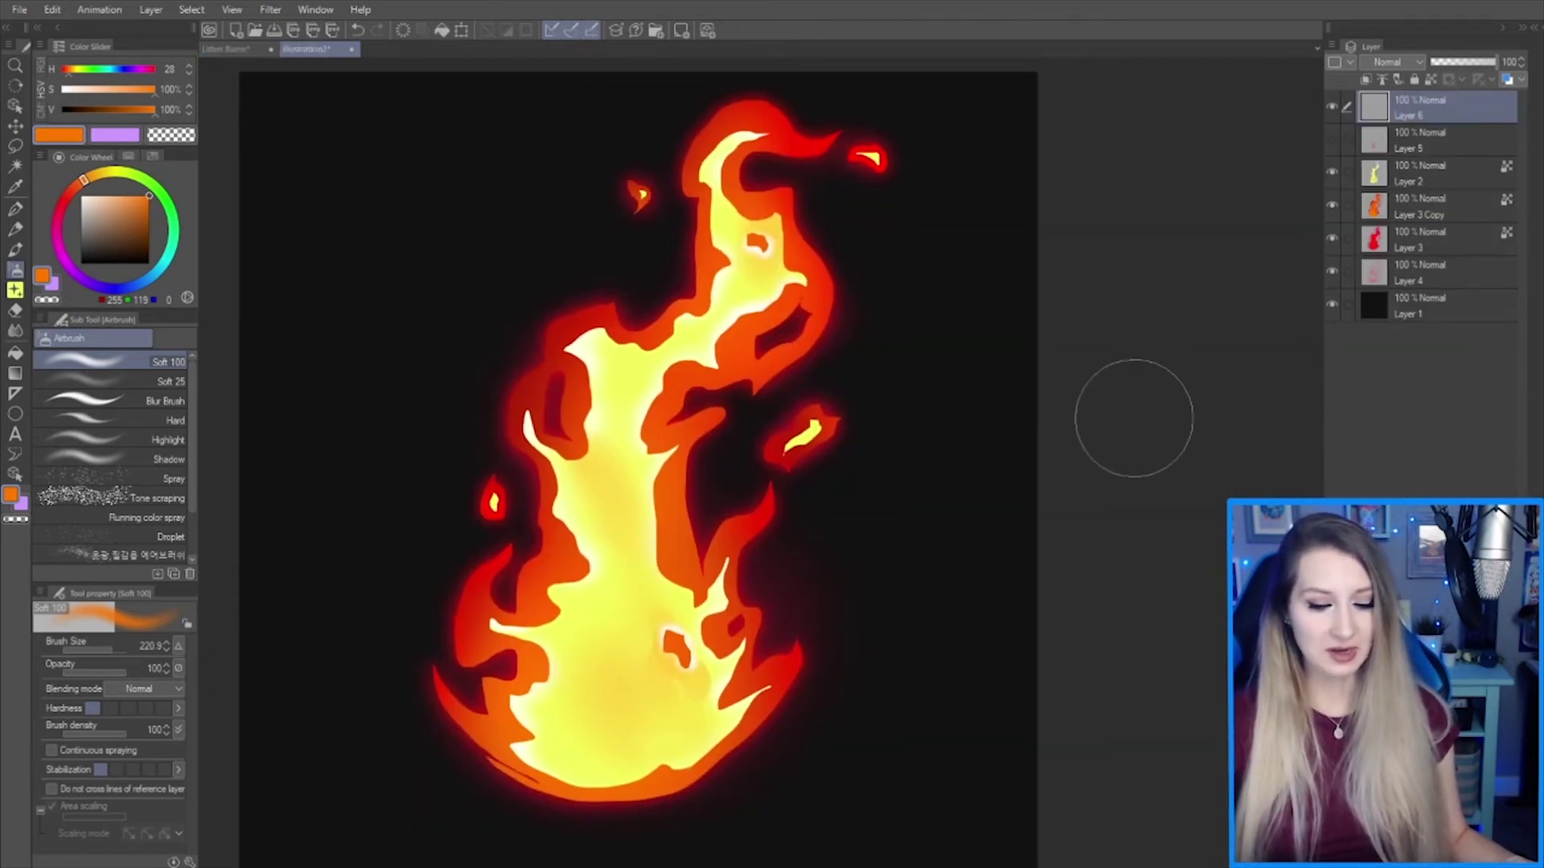
left_click_drag(1095, 421, 1117, 407)
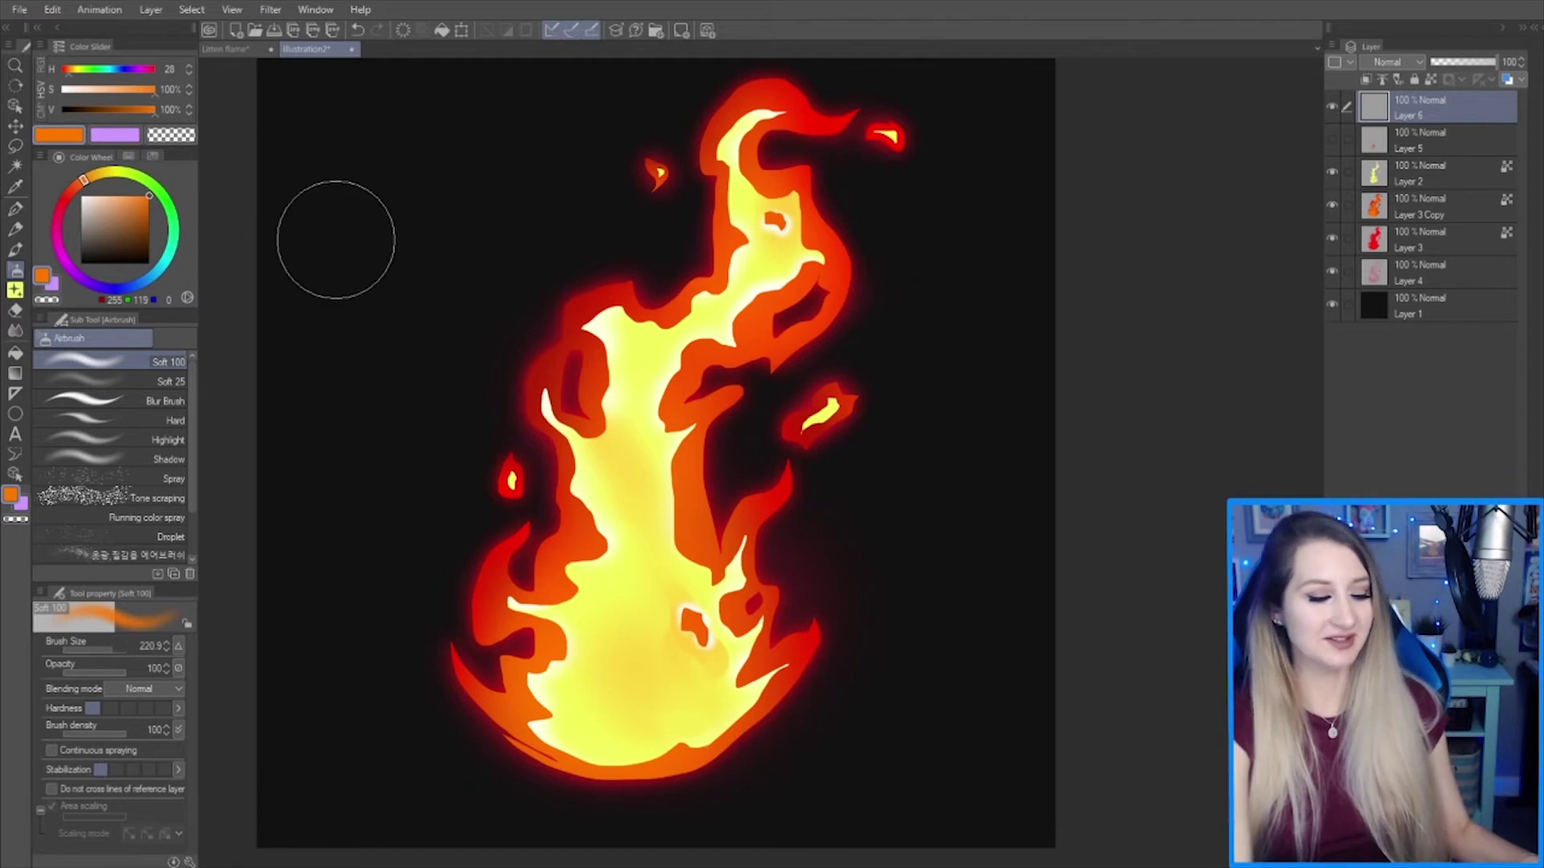
- Sample an orange-red, hue 16, from the upper outer flame and choose the Opaque watercolor brush
key("i")
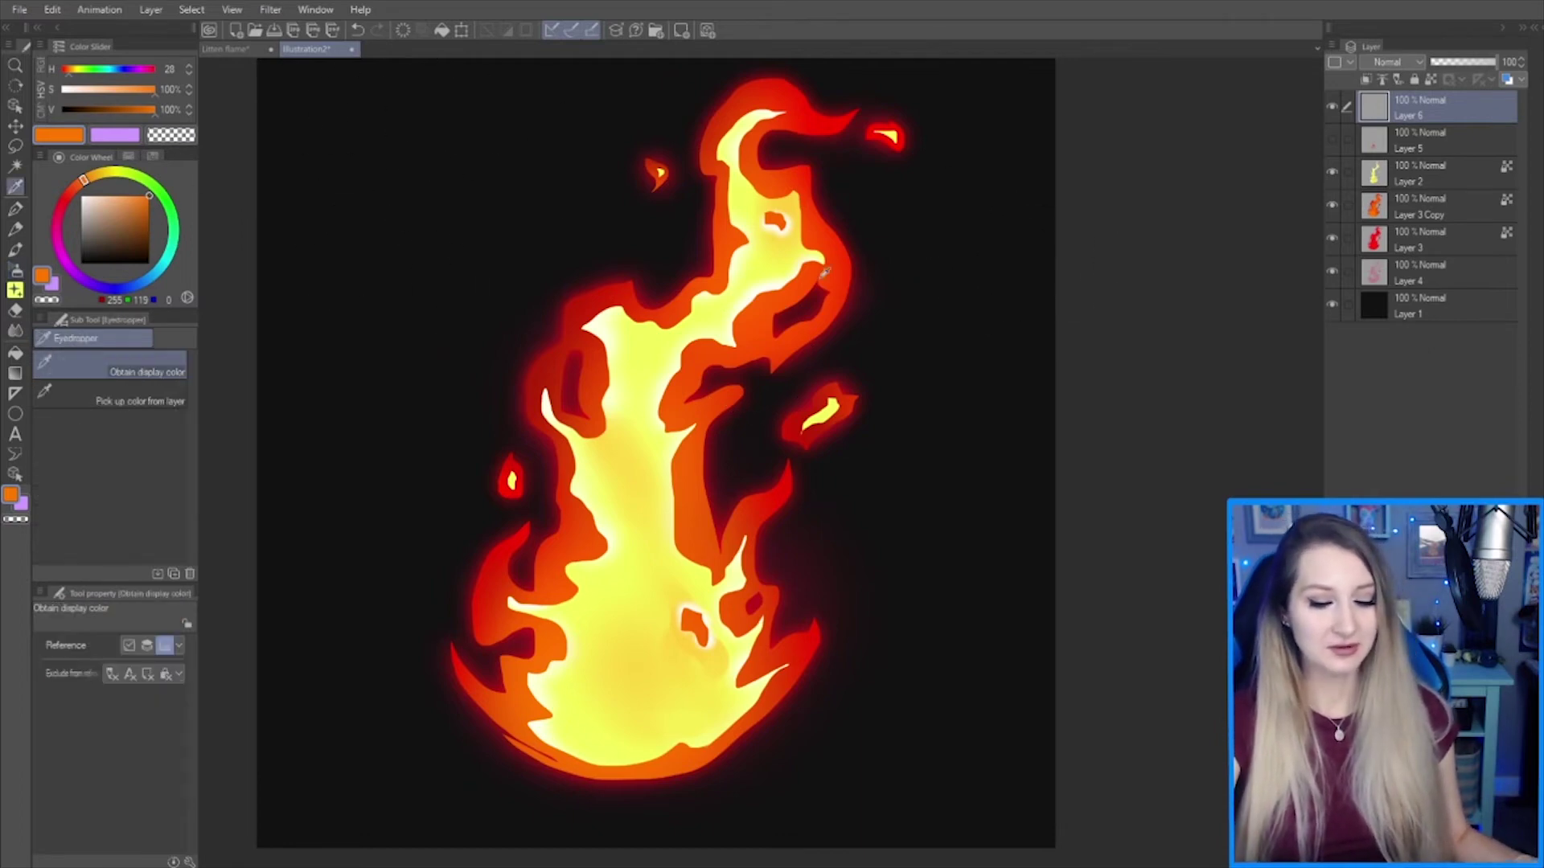
left_click(826, 229)
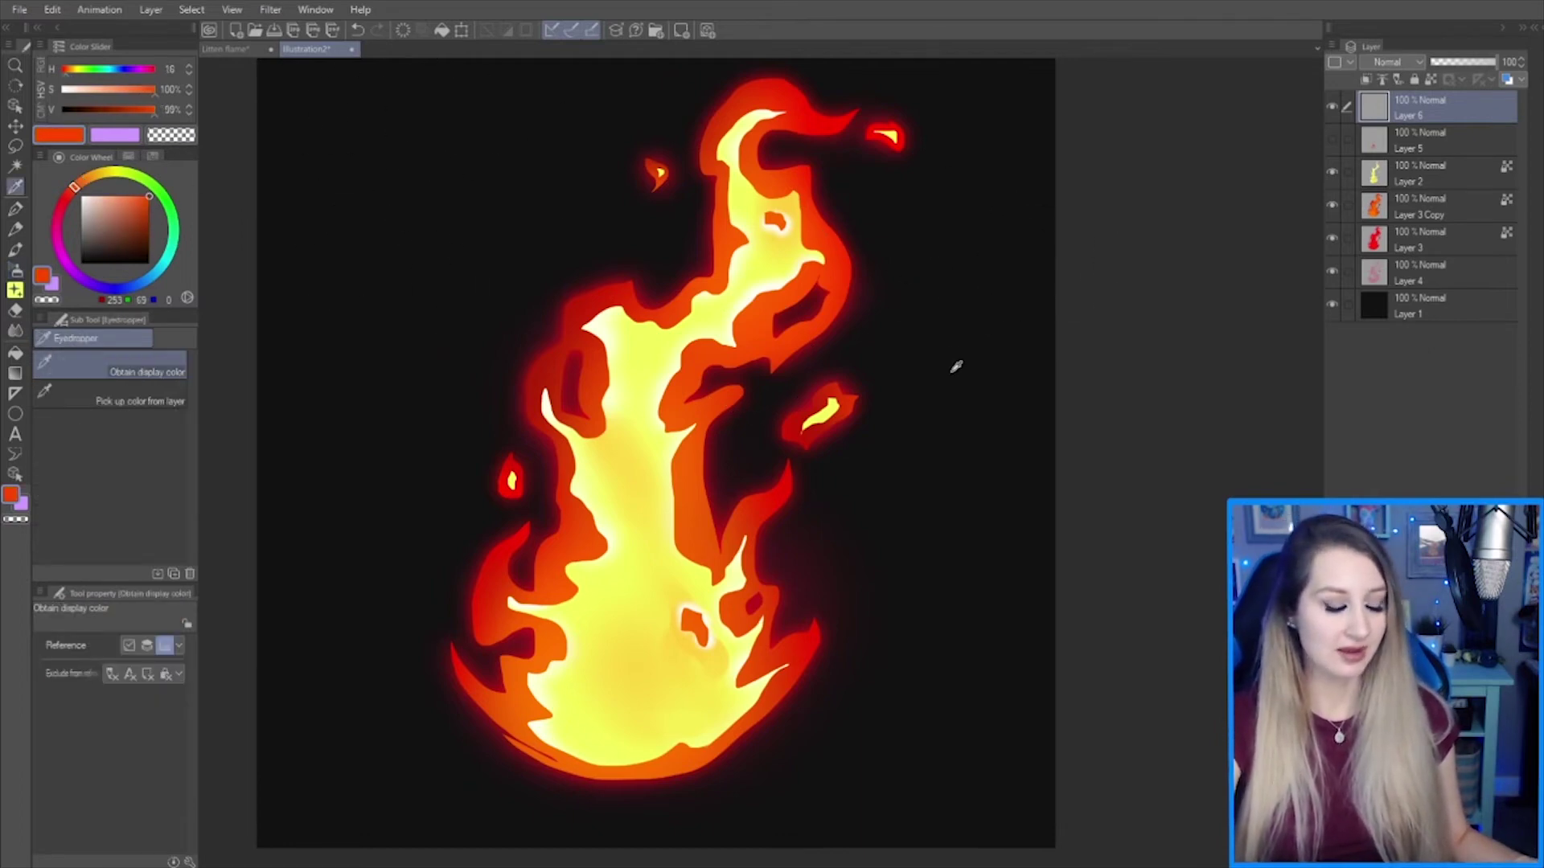
key("m")
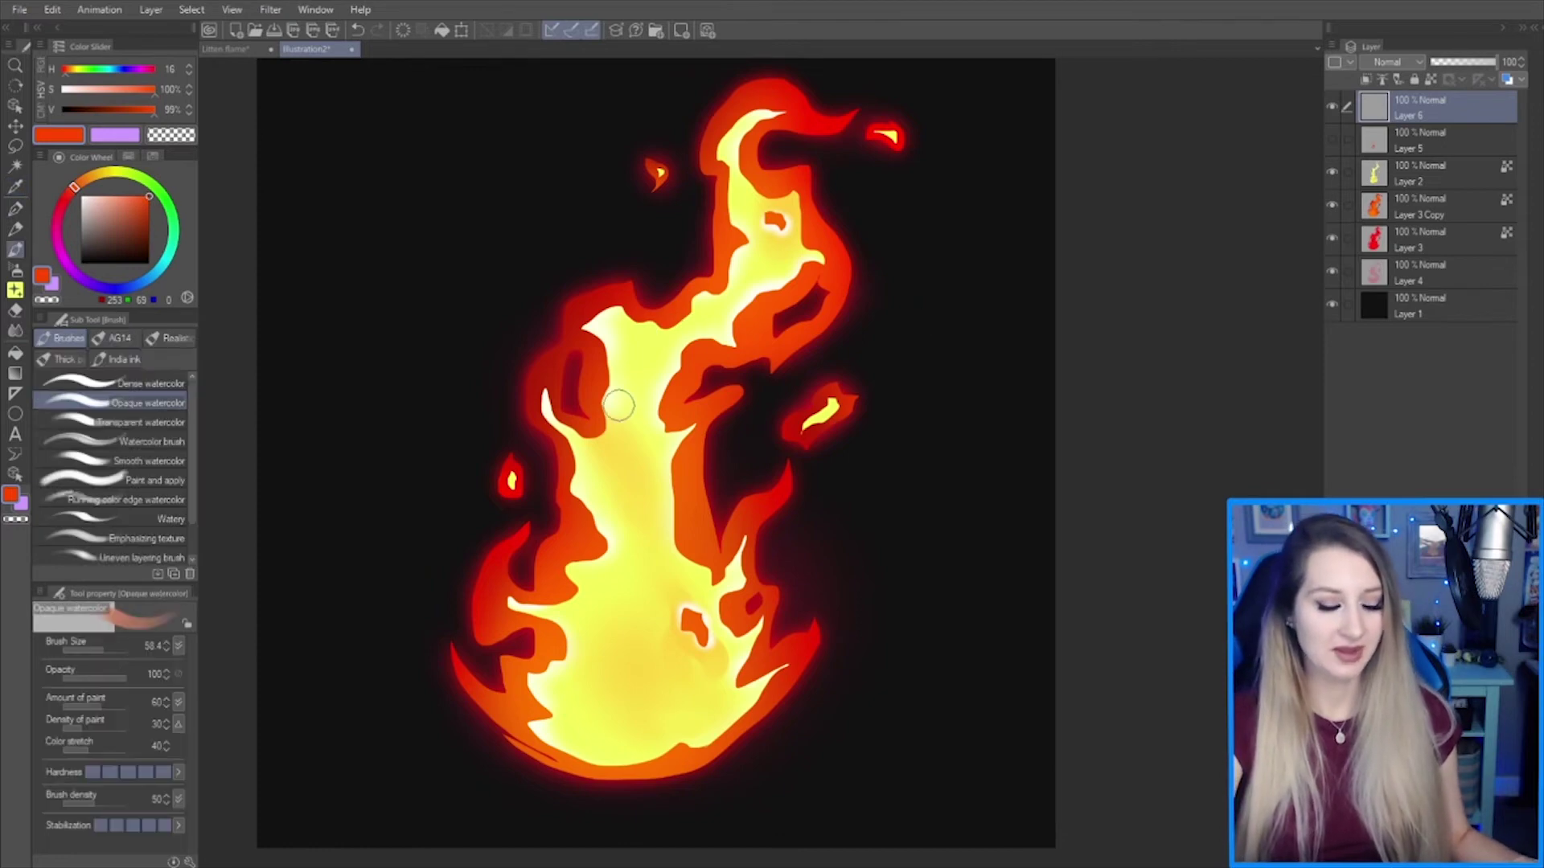
- Try painting two solid oval sparks beside the flame with G-pen 40, and check them against the Litten flame illustration
mouse_move(450, 180)
left_mouse_down()
mouse_move(431, 196)
mouse_move(466, 169)
mouse_move(447, 155)
mouse_move(593, 153)
left_mouse_up()
key("p")
key("ctrl+d")
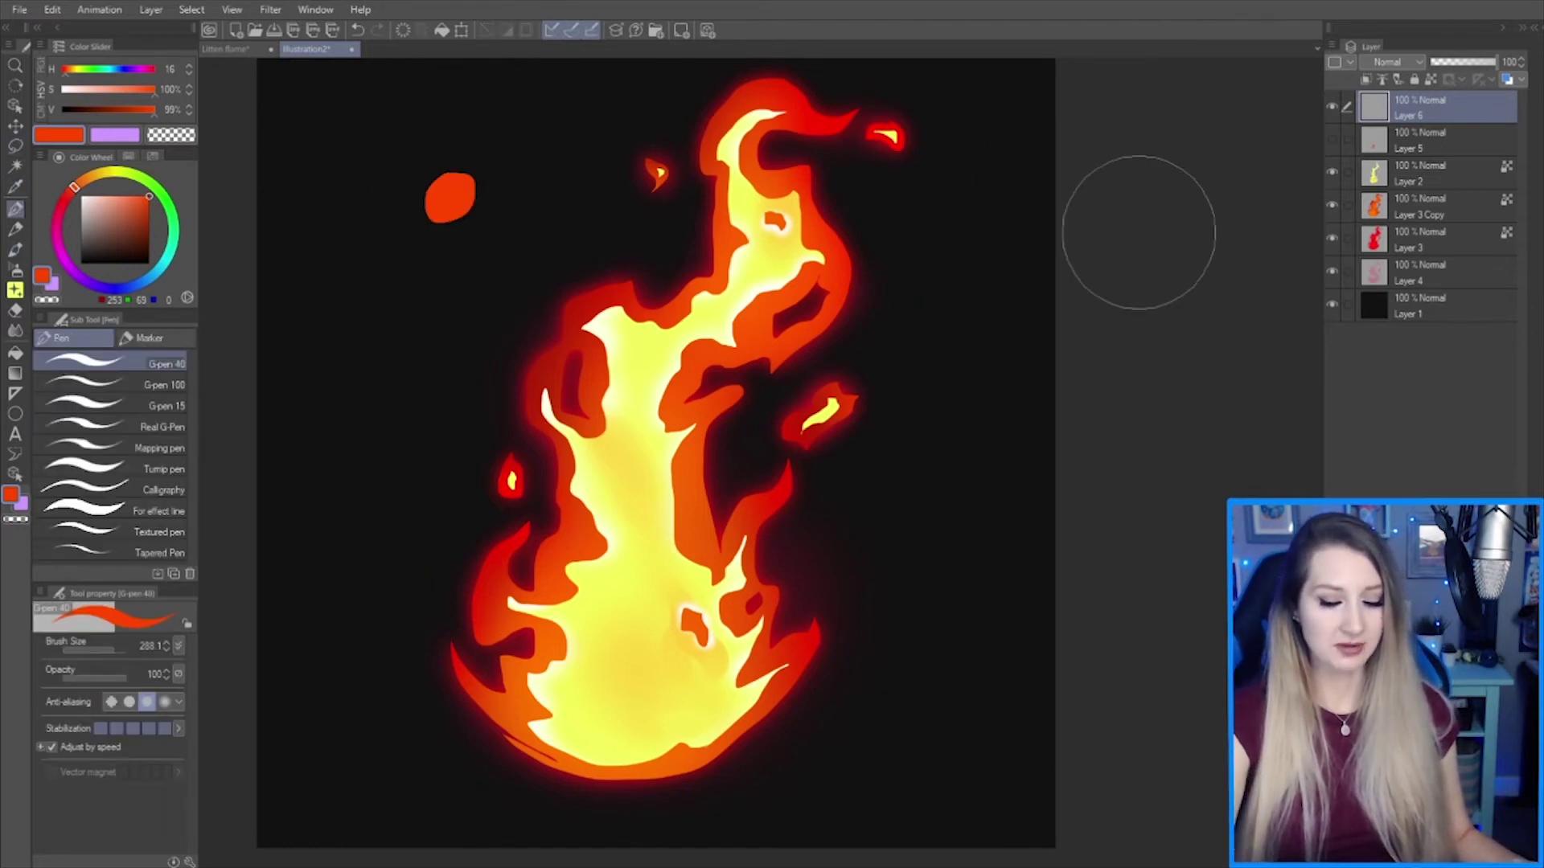
key("b")
key("p")
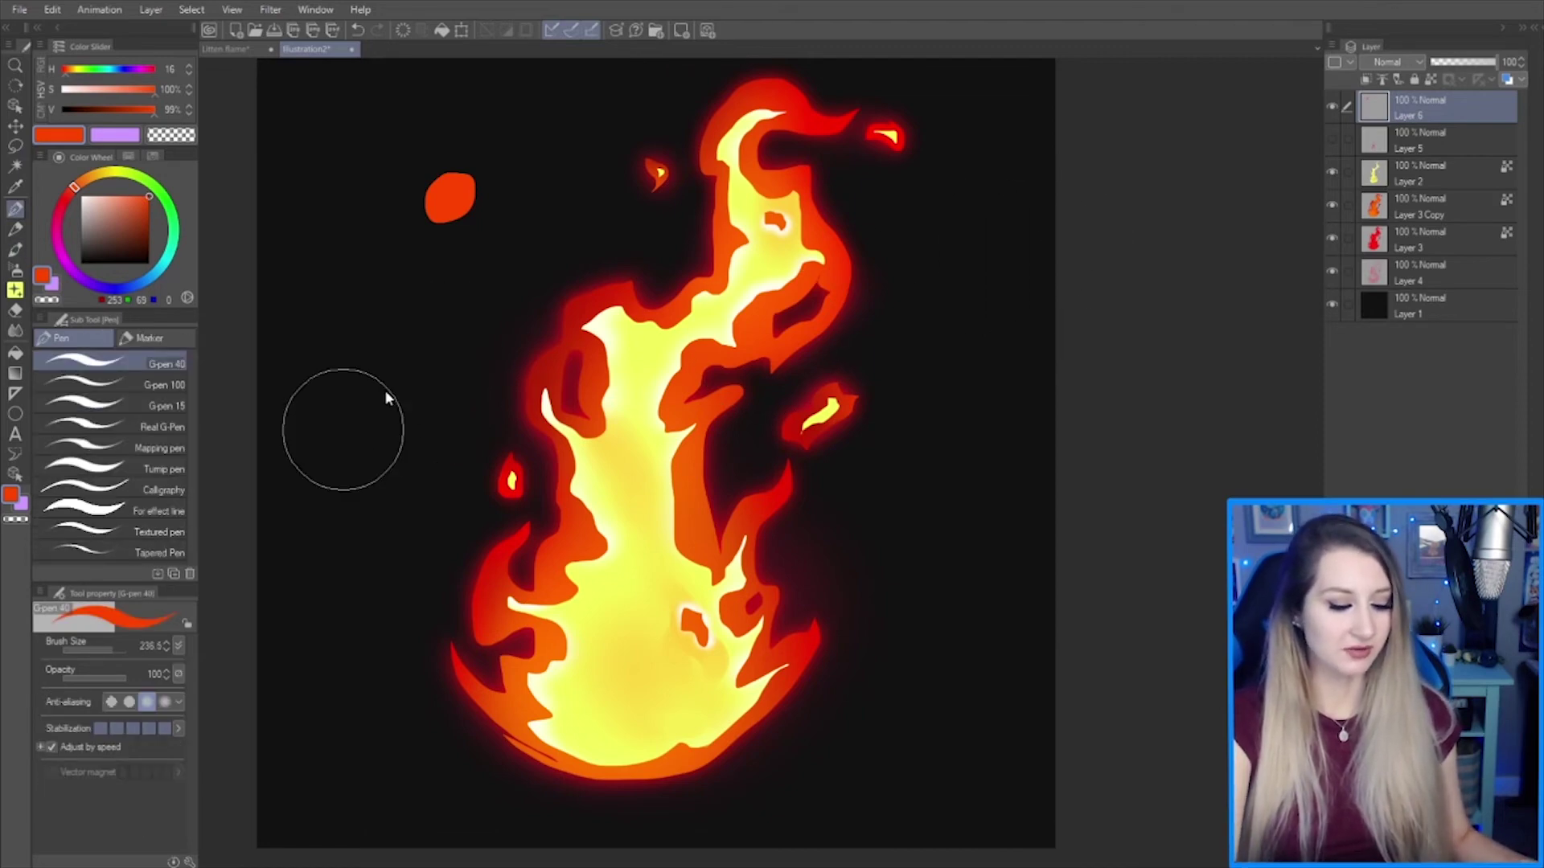
mouse_move(387, 386)
left_mouse_down()
mouse_move(383, 406)
mouse_move(396, 388)
left_mouse_up()
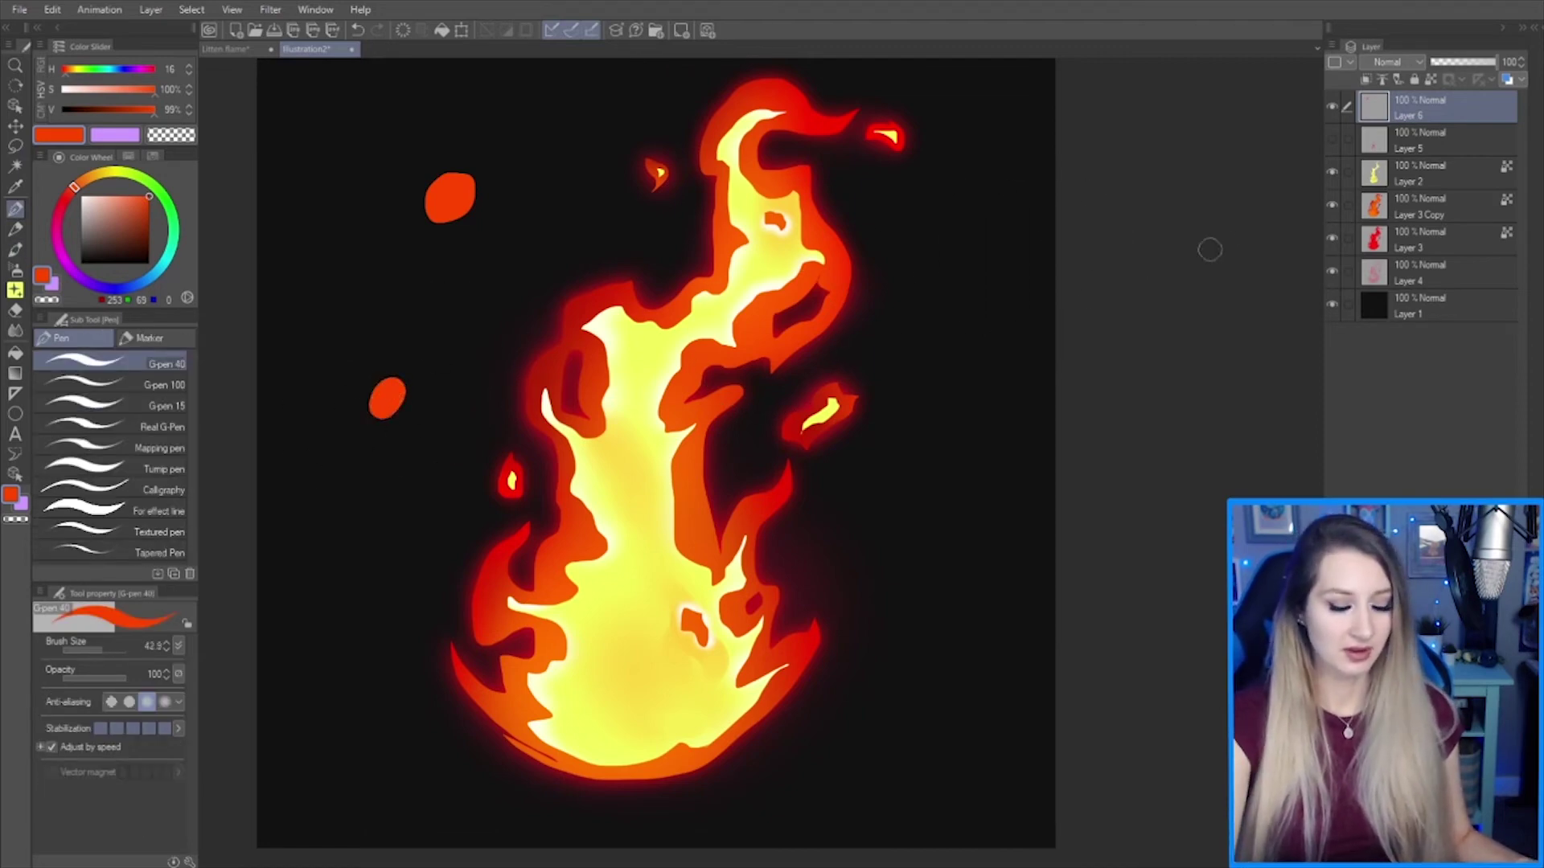
key("b")
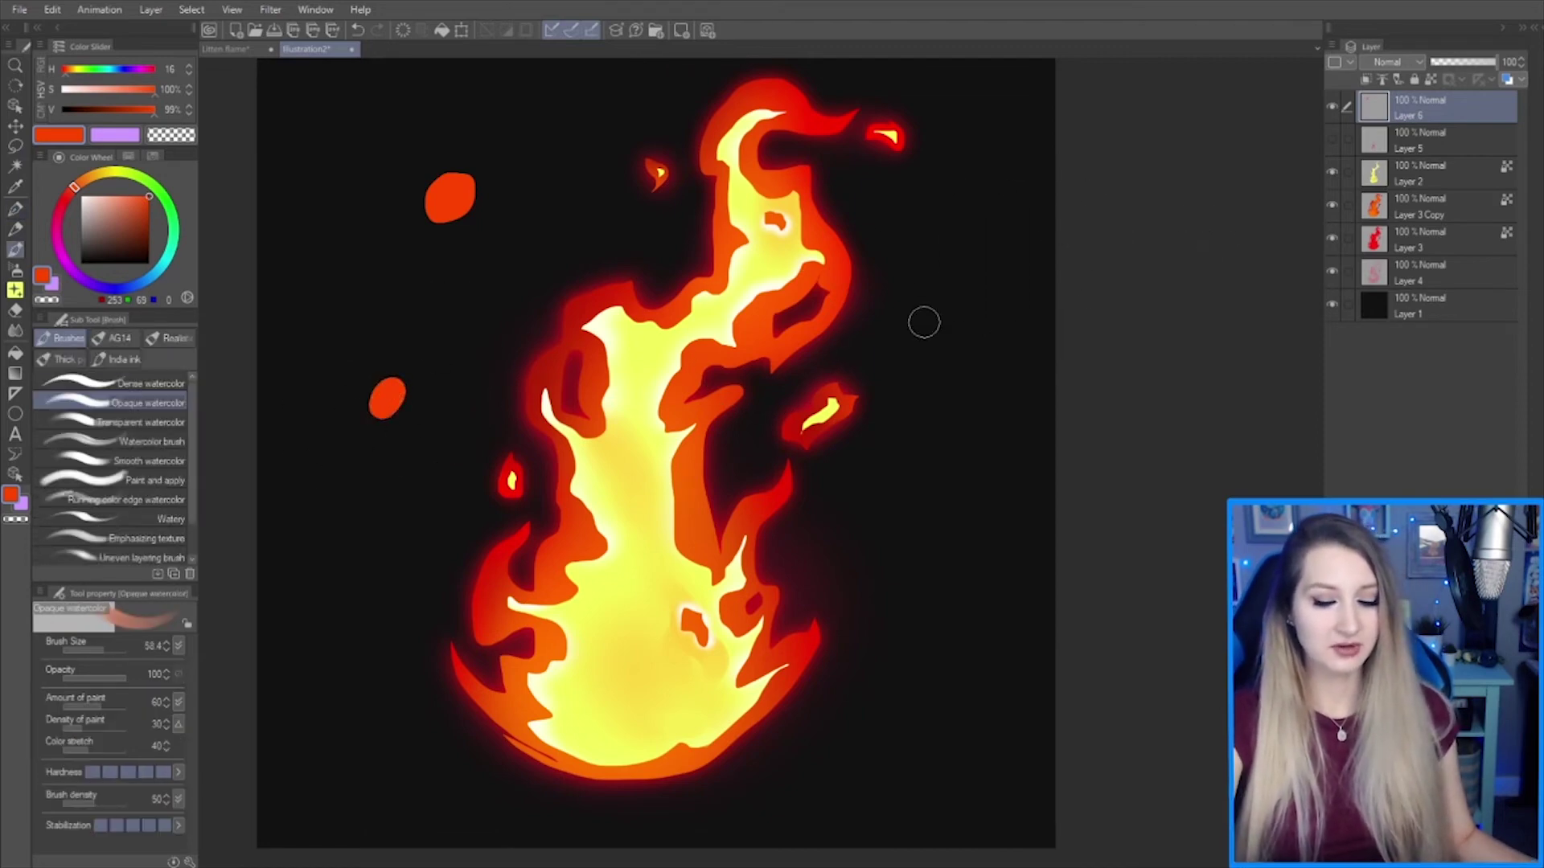
left_click(229, 49)
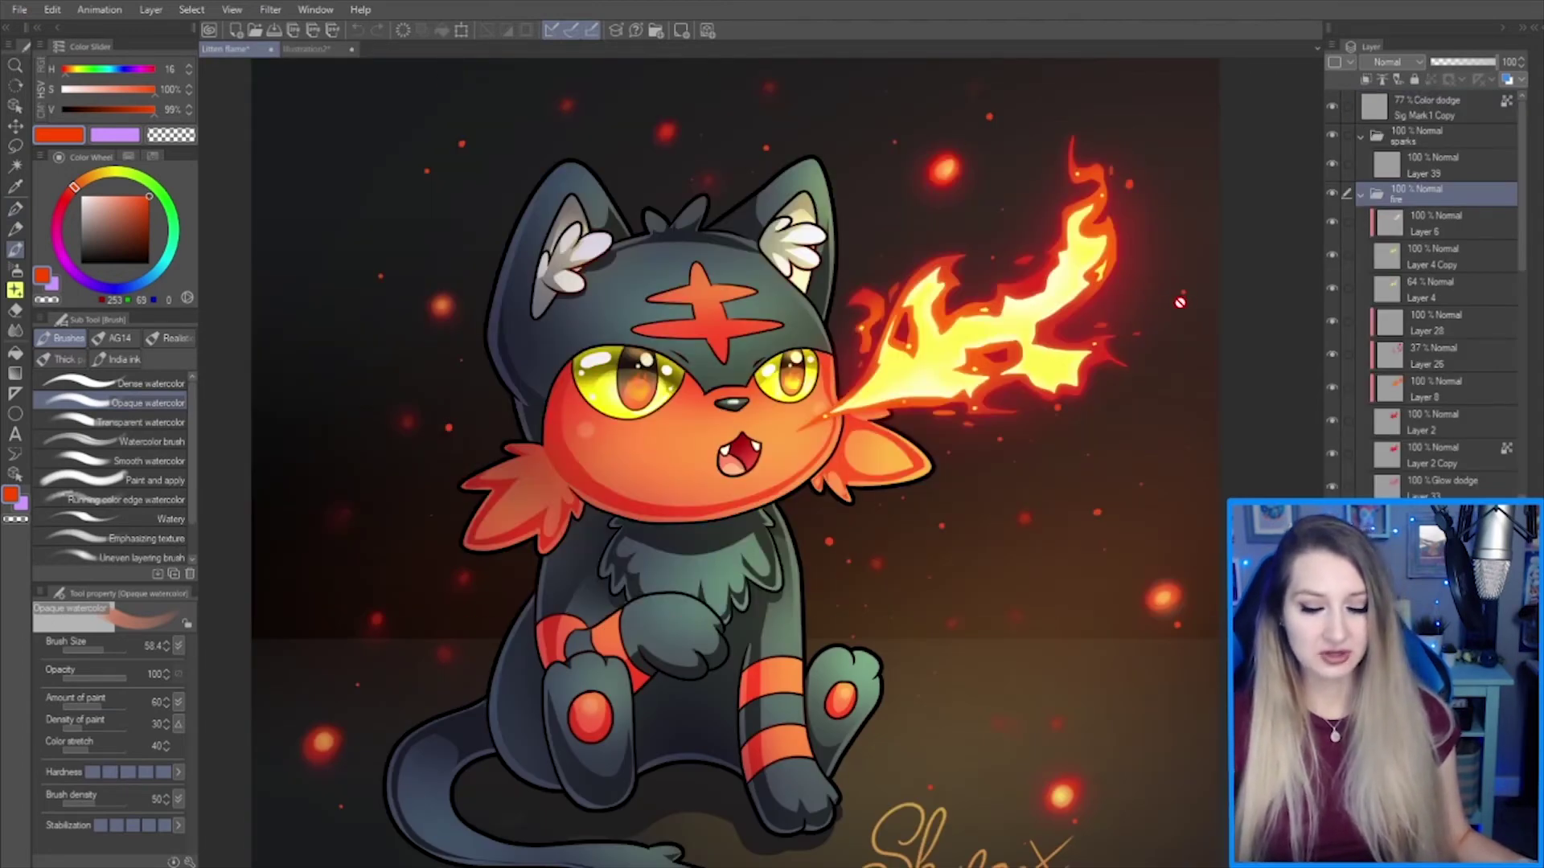
left_click(306, 50)
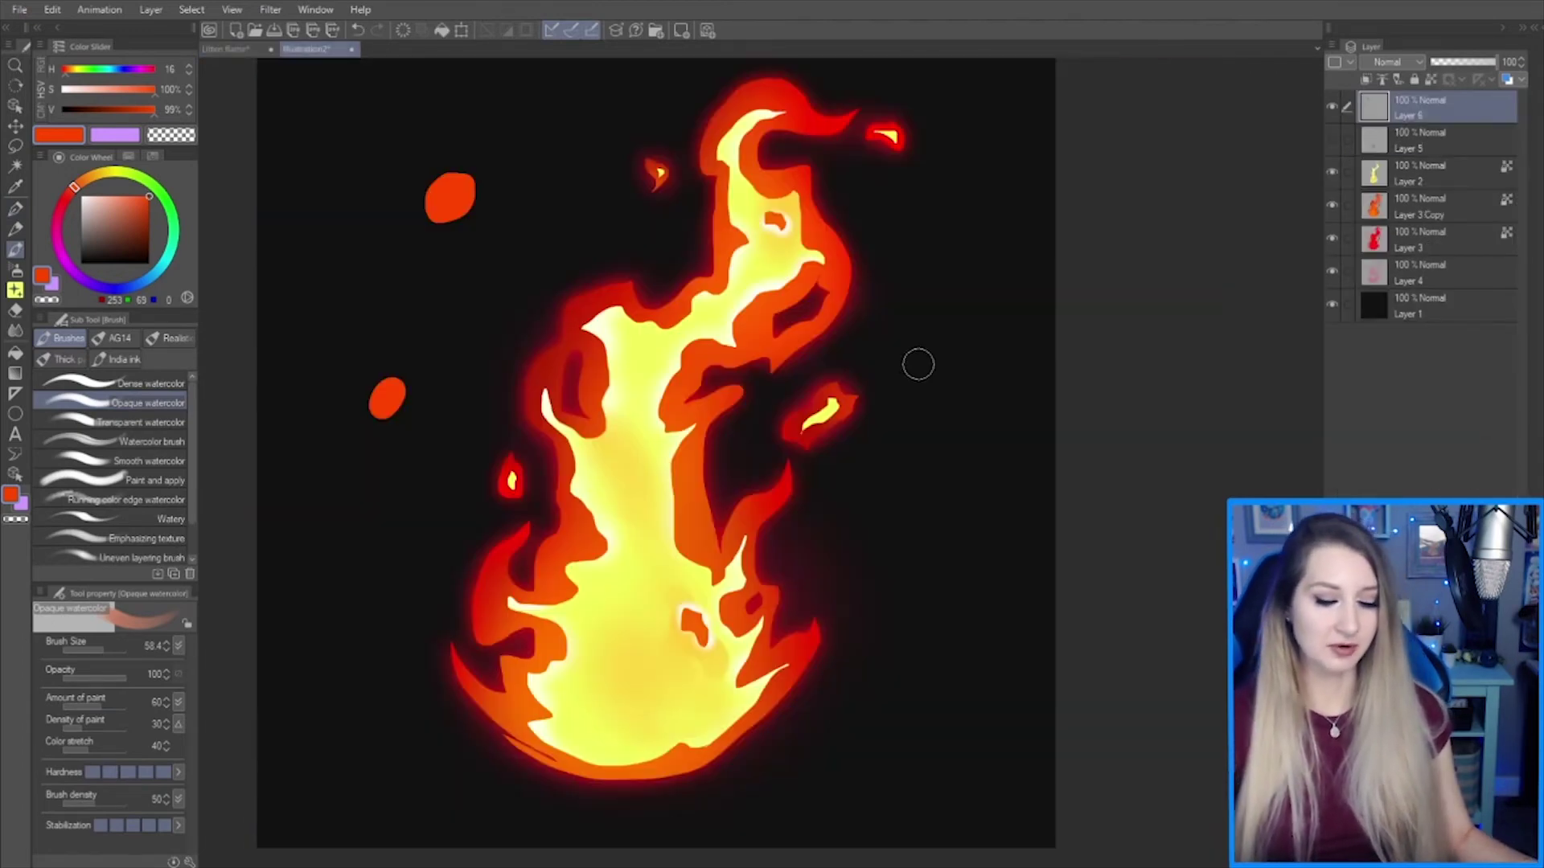
- Undo the two G-pen sparks and clear the remaining selection
key("ctrl+z")
key("ctrl+z")
key("ctrl+z")
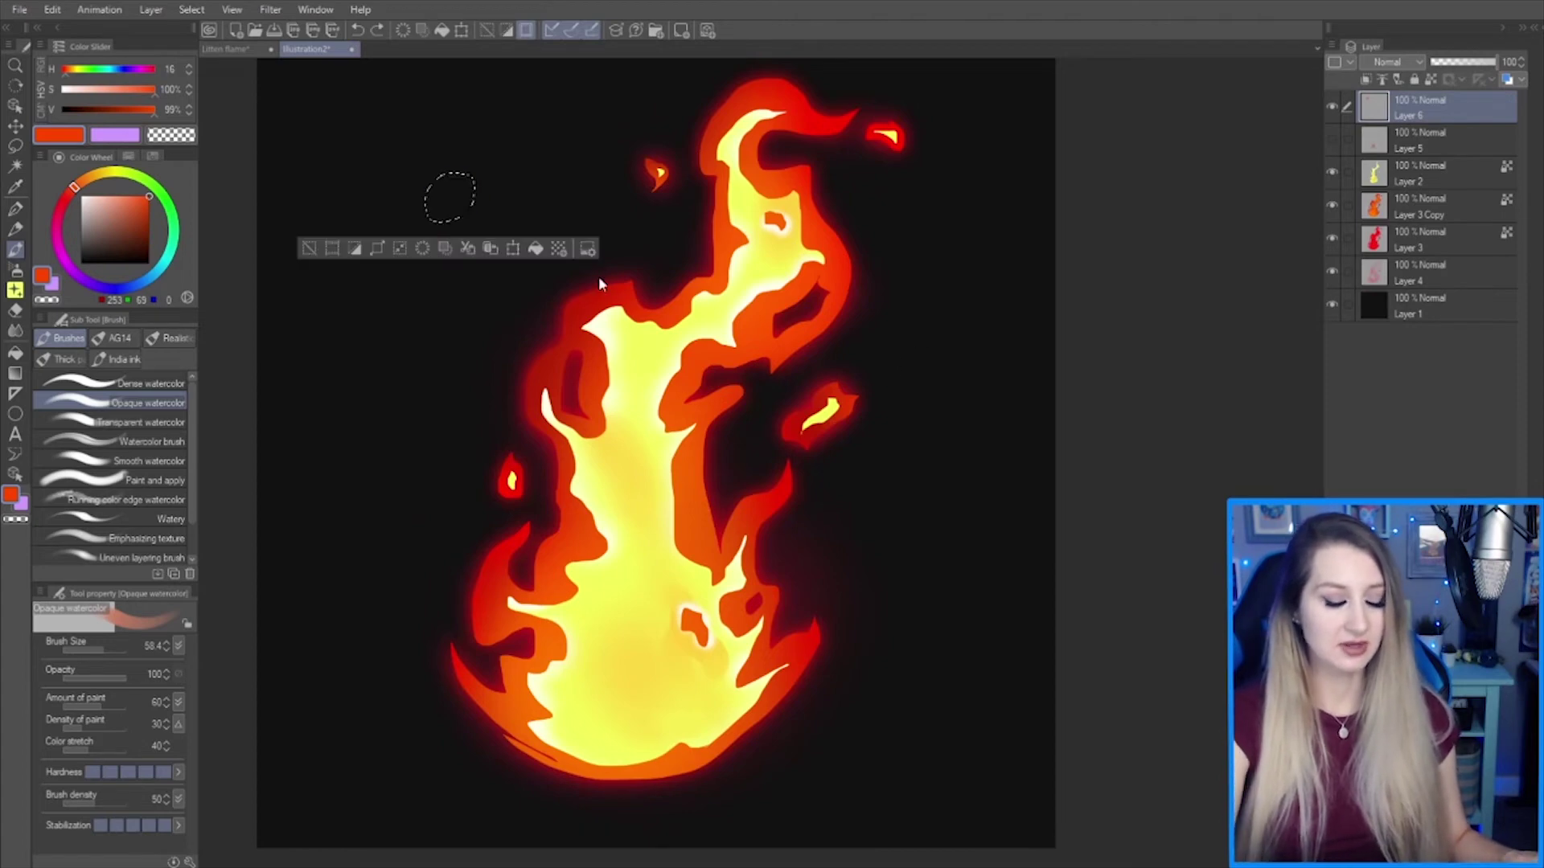
key("ctrl+d")
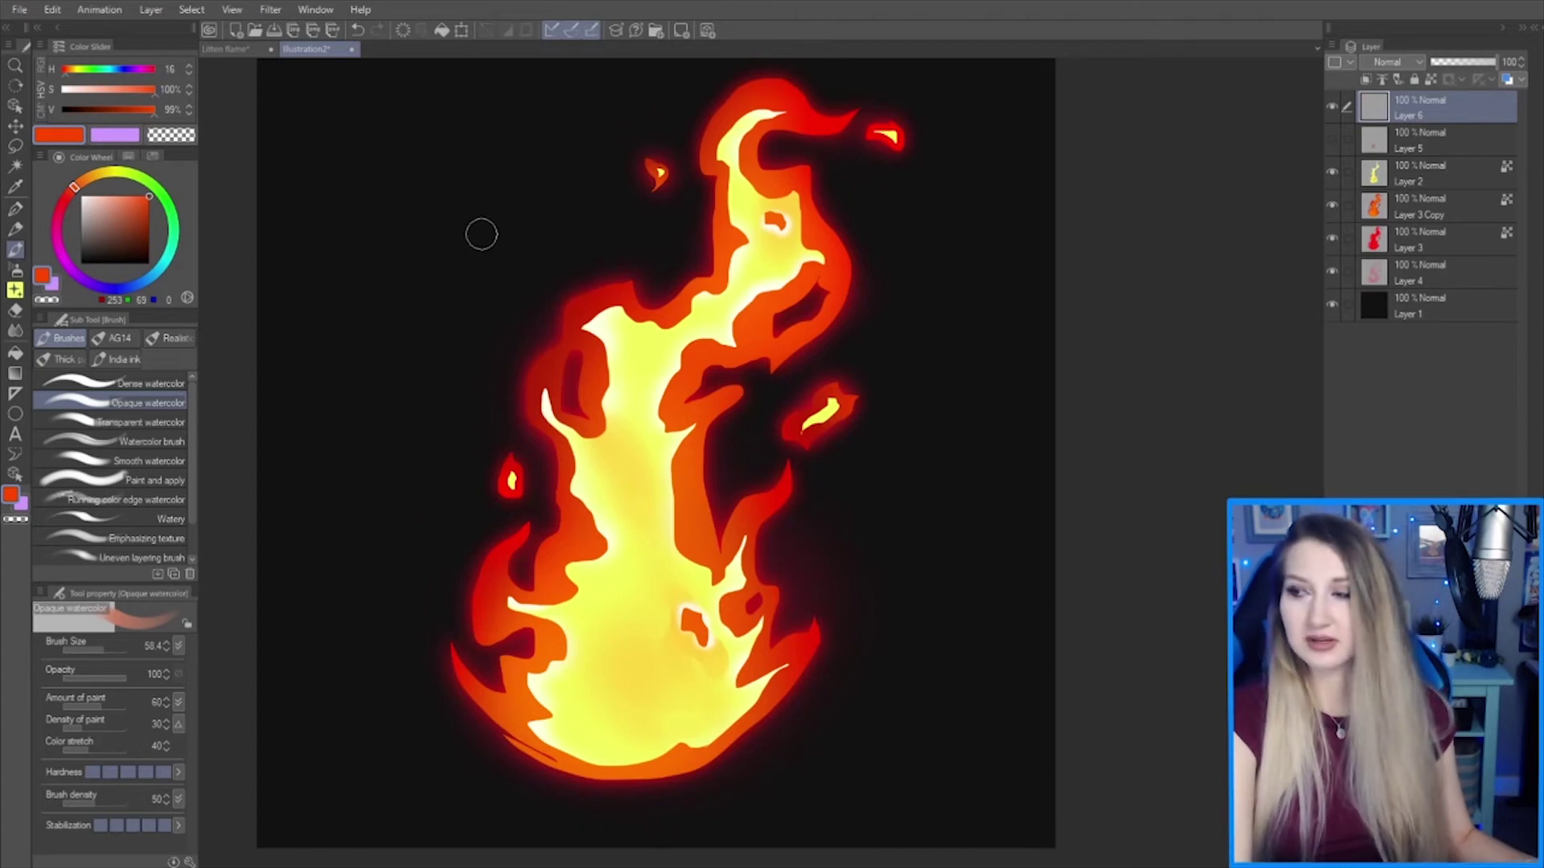
- Paint scattered orange-red sparks of various sizes around the flame on Layer 6 with Opaque watercolor, reducing the brush size for smaller ones
mouse_move(475, 234)
left_mouse_down()
mouse_move(493, 229)
mouse_move(463, 214)
left_mouse_up()
left_click_drag(383, 487, 384, 485)
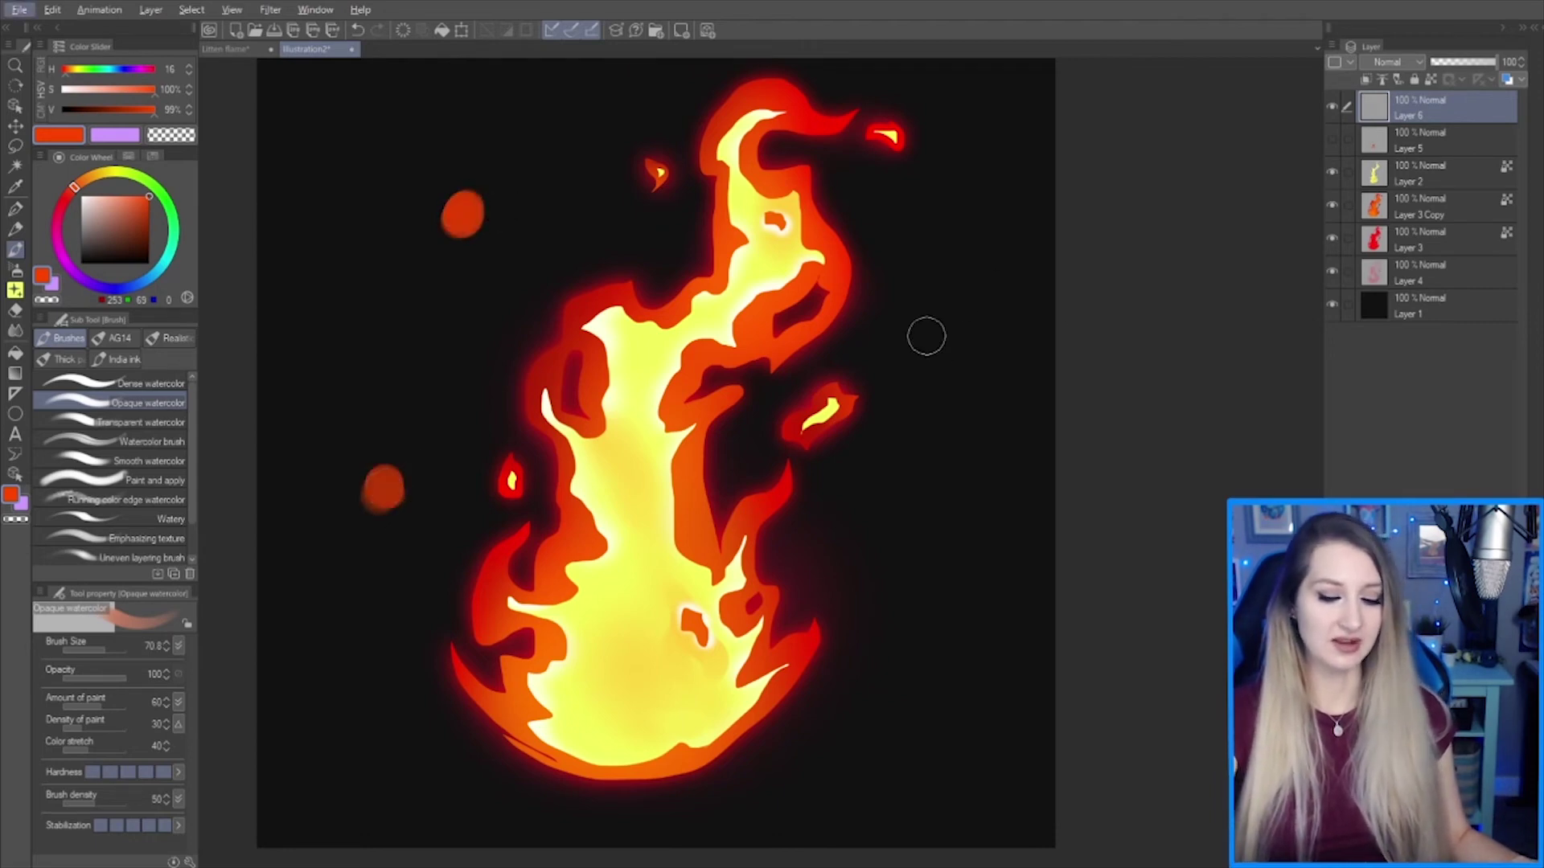
left_click_drag(938, 353, 920, 354)
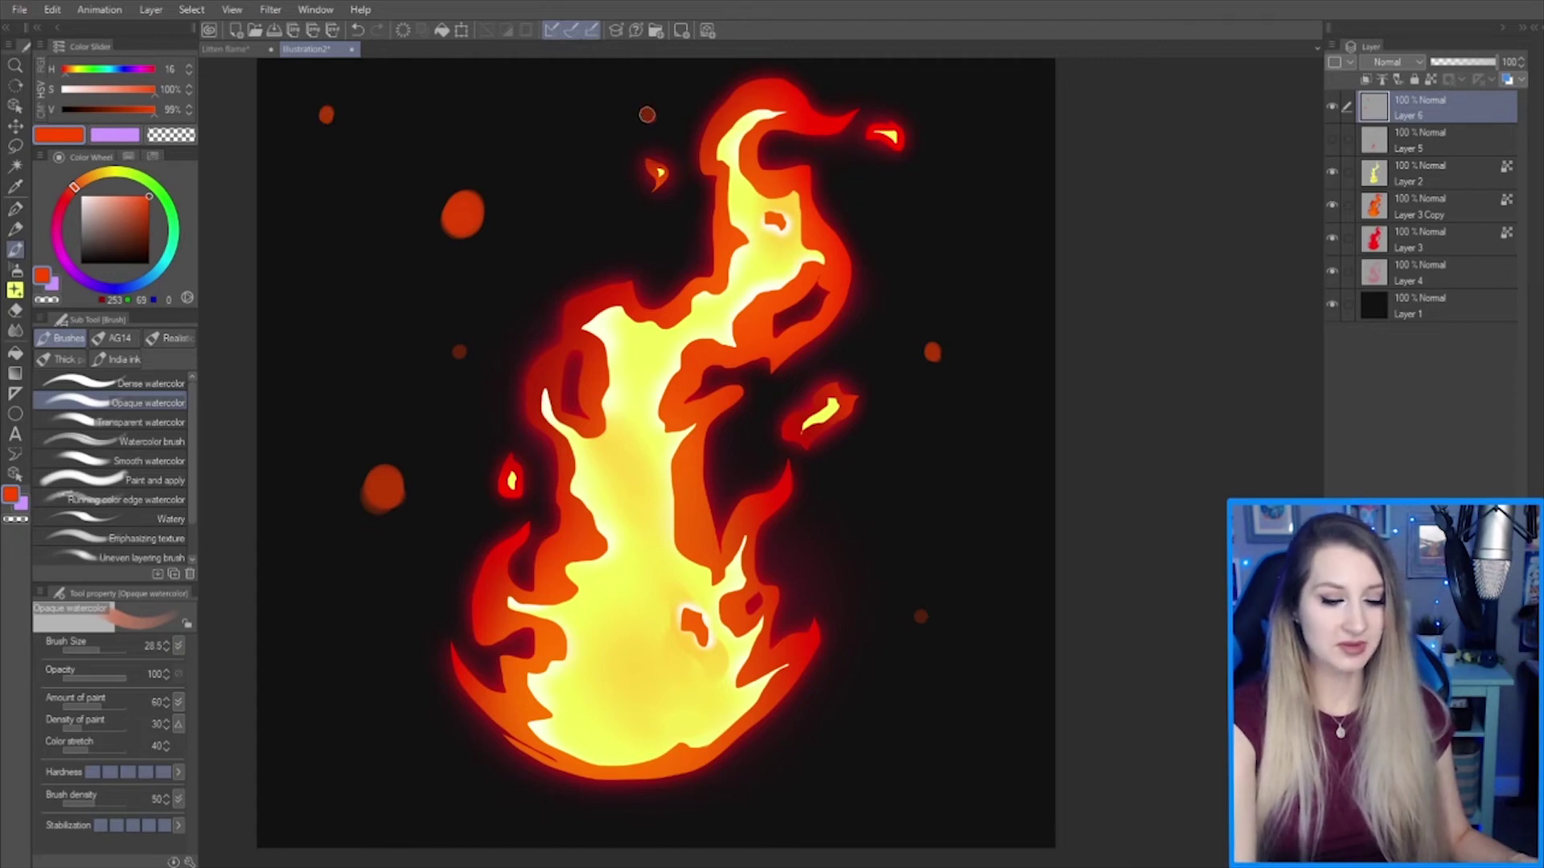
left_click_drag(647, 115, 657, 120)
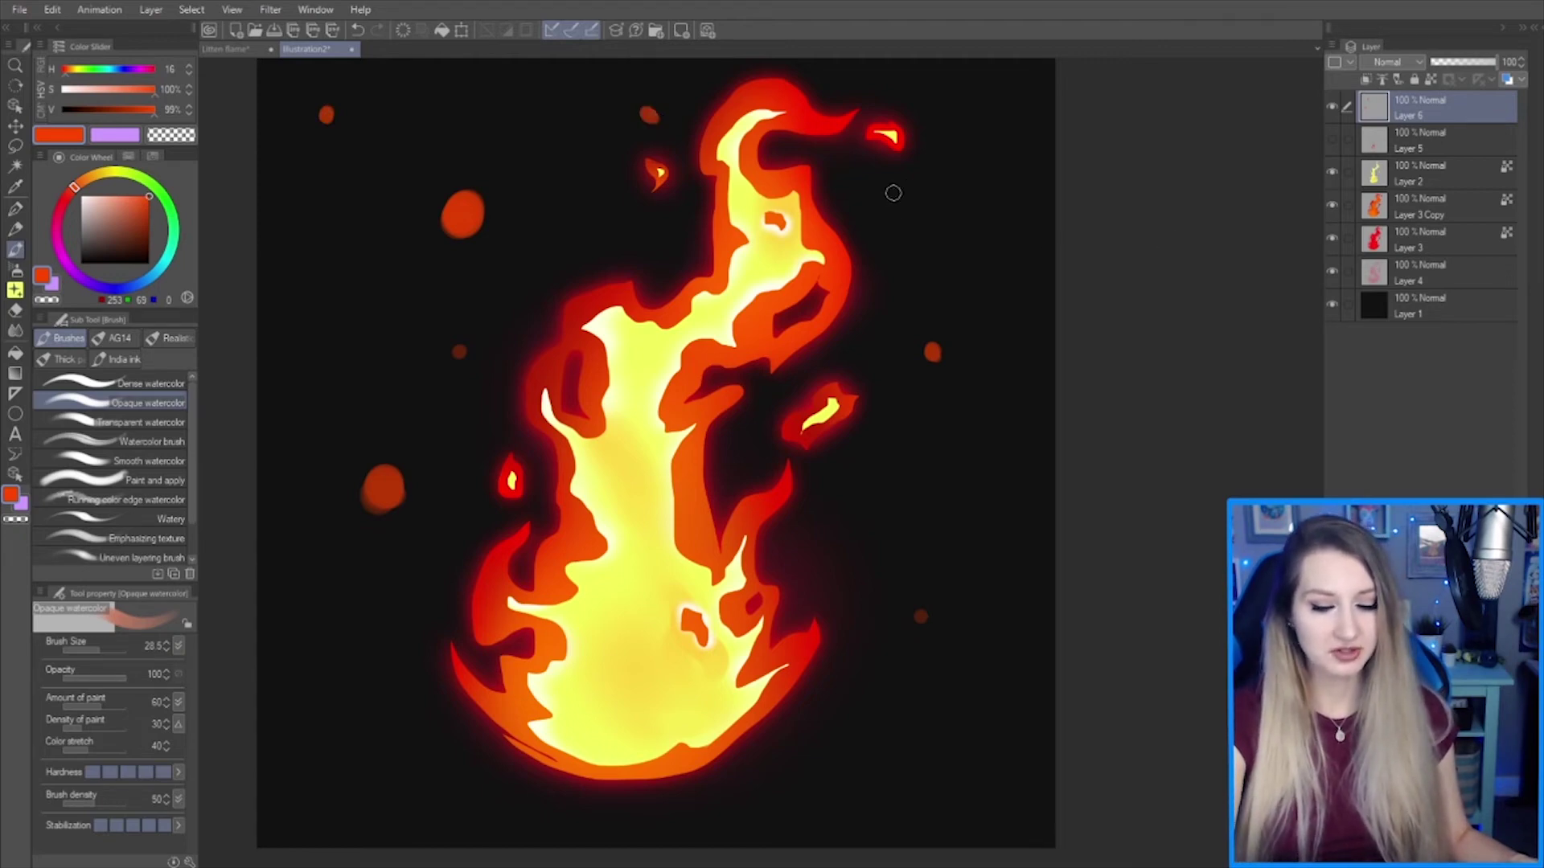
key("bracketleft")
key("bracketleft")
left_click(864, 212)
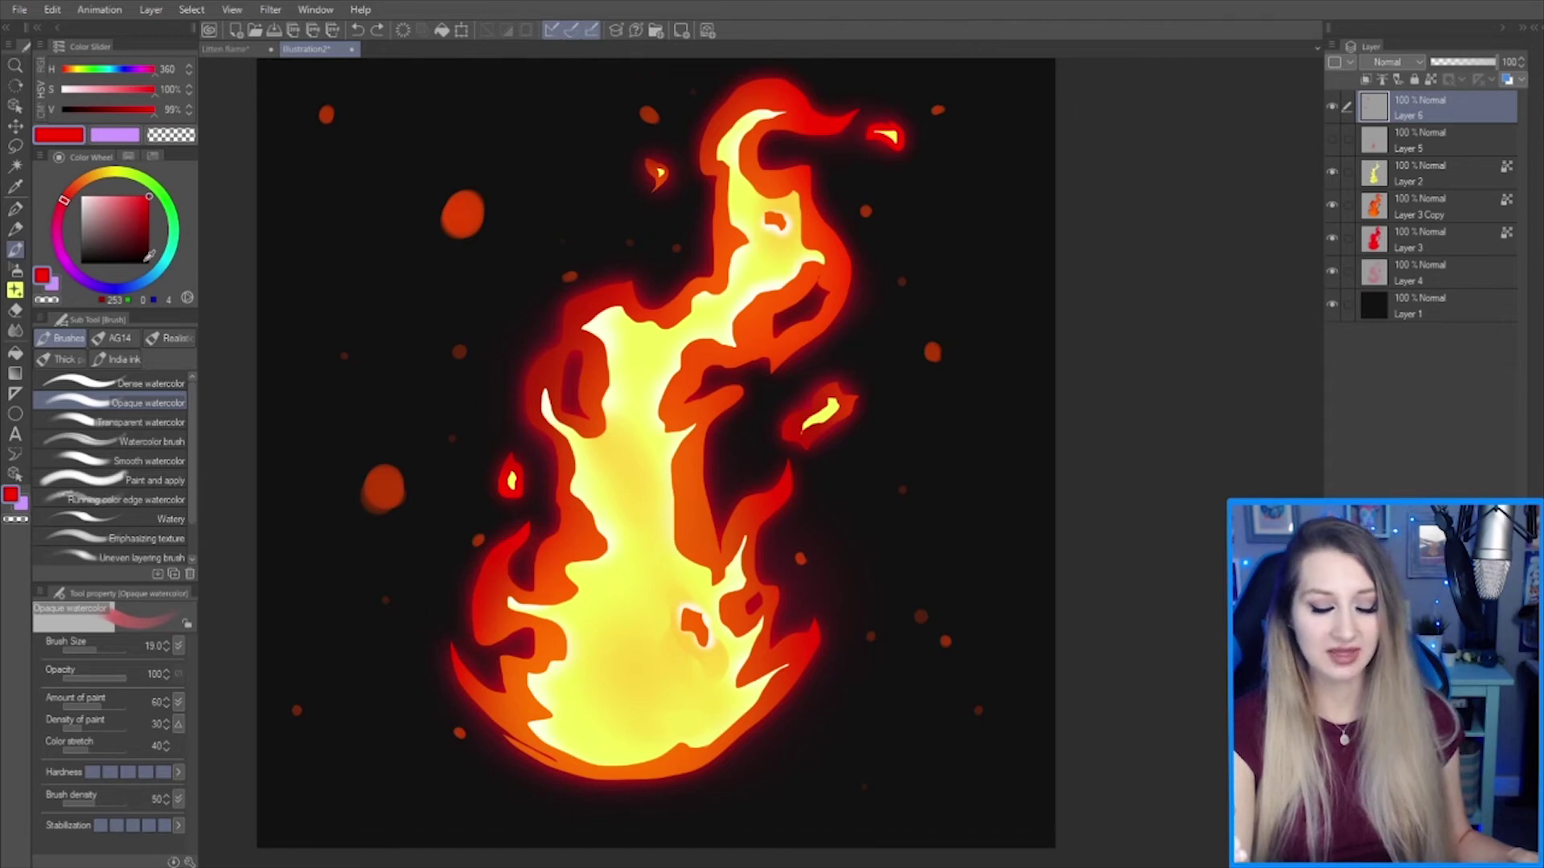
- Set the airbrush colour to red, hue 360, saturation 89%, and try a Soft 100 glow over the largest upper spark, undoing it
key("b")
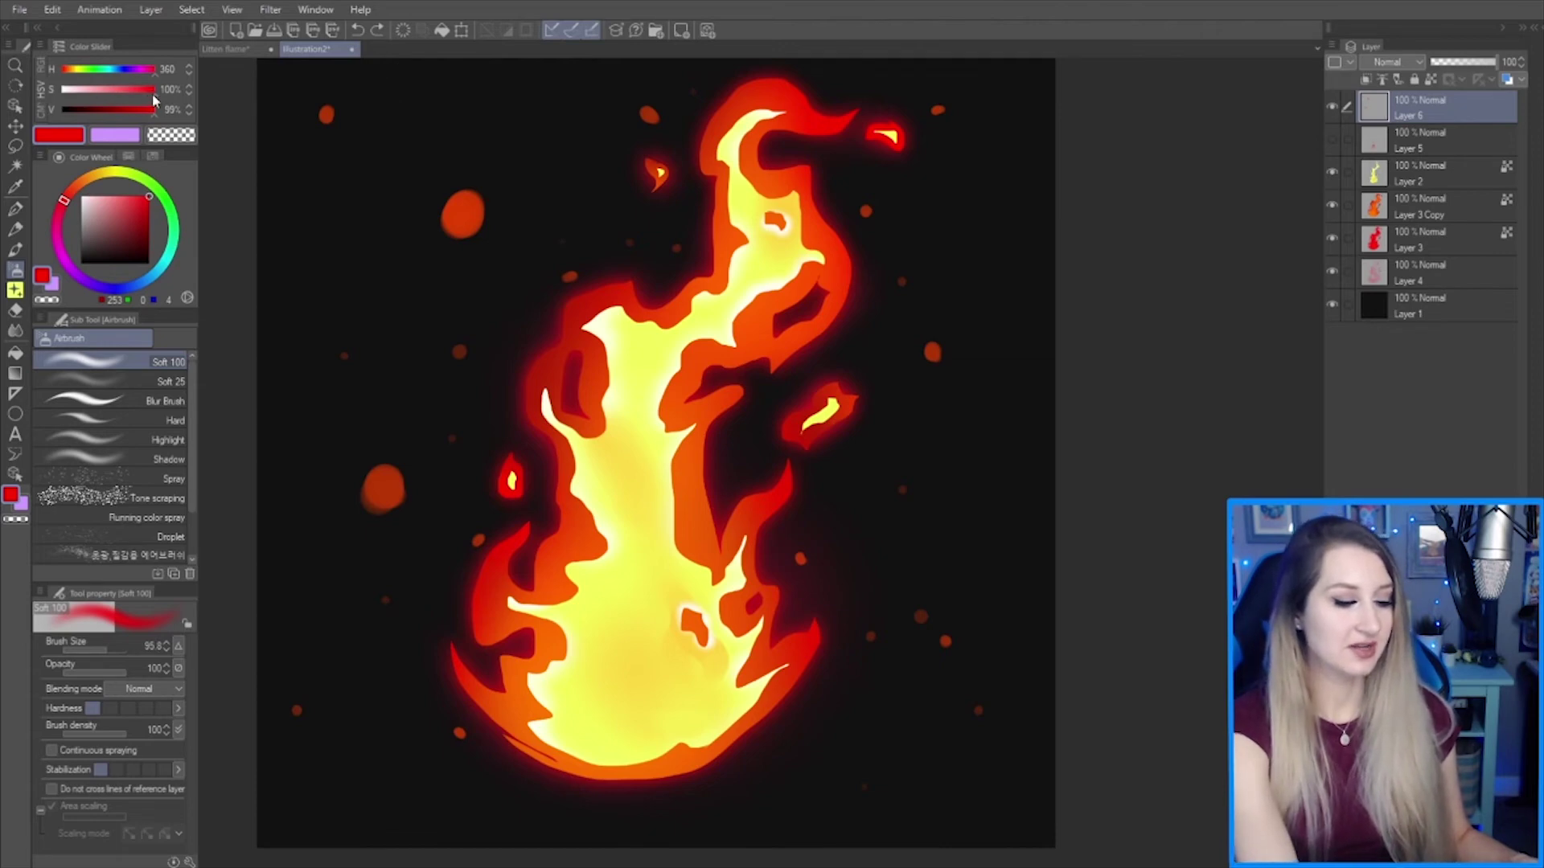
left_click_drag(153, 93, 145, 93)
left_click(459, 211)
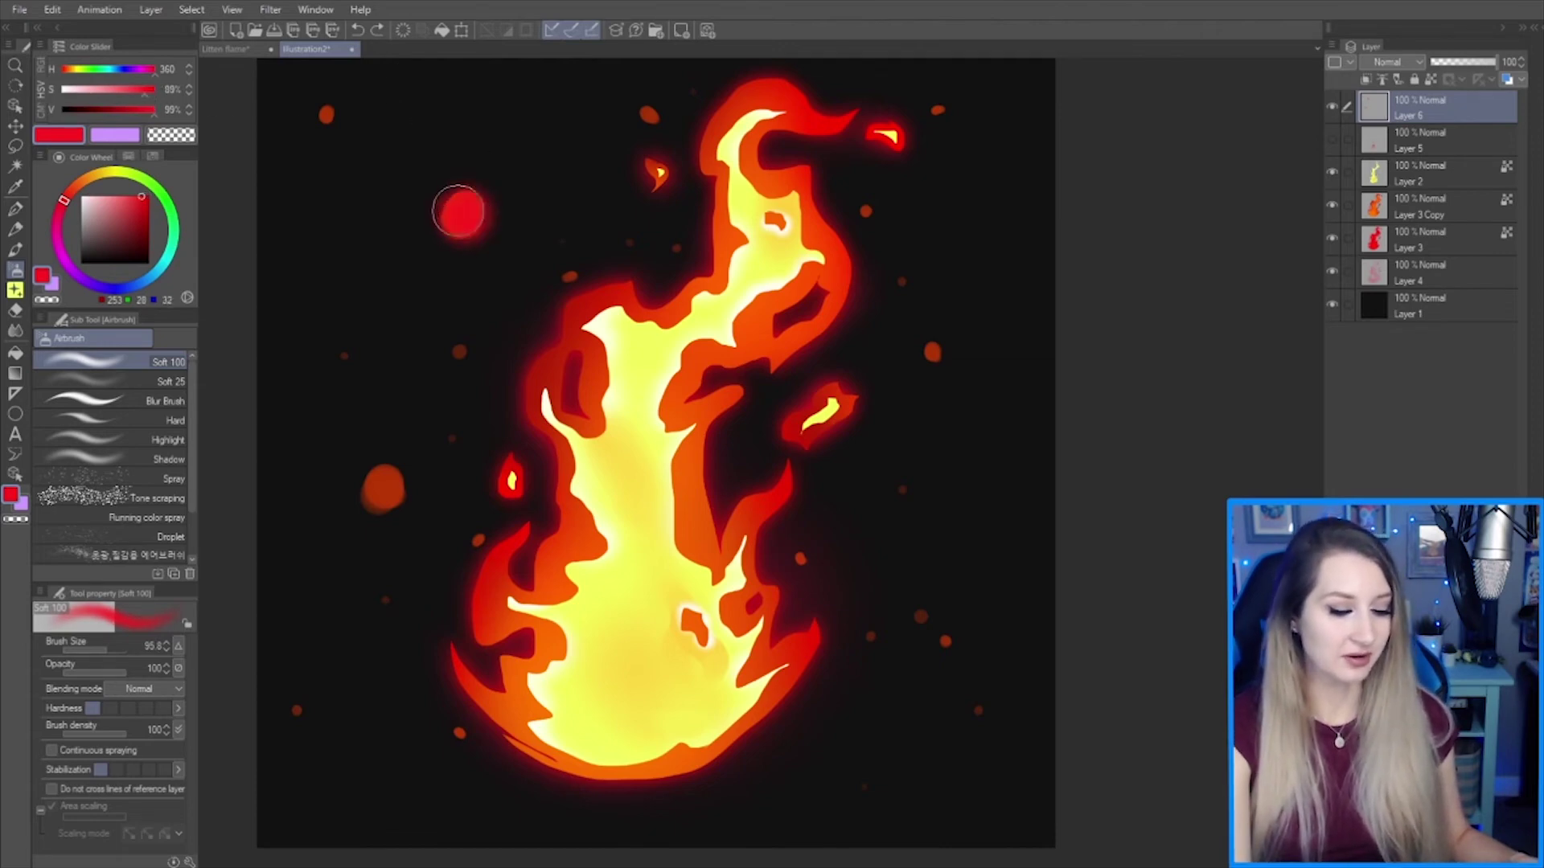
key("ctrl+z")
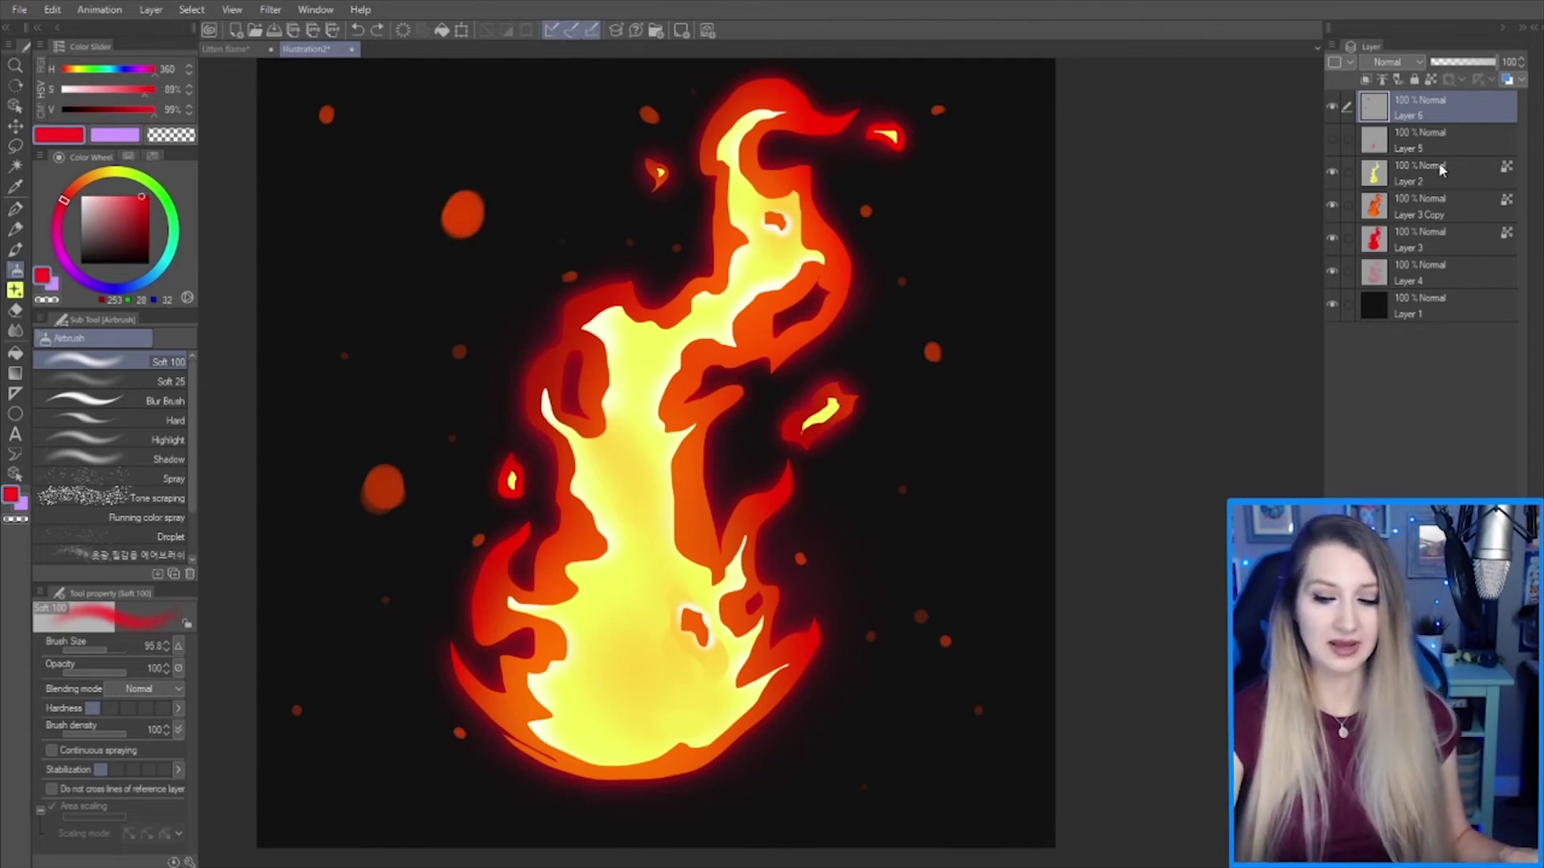
- Compare the sparks on Layer 6 hidden and shown, add a new layer, and move it directly below Layer 6
left_click(1332, 104)
left_click(1331, 105)
key("ctrl+shift+n")
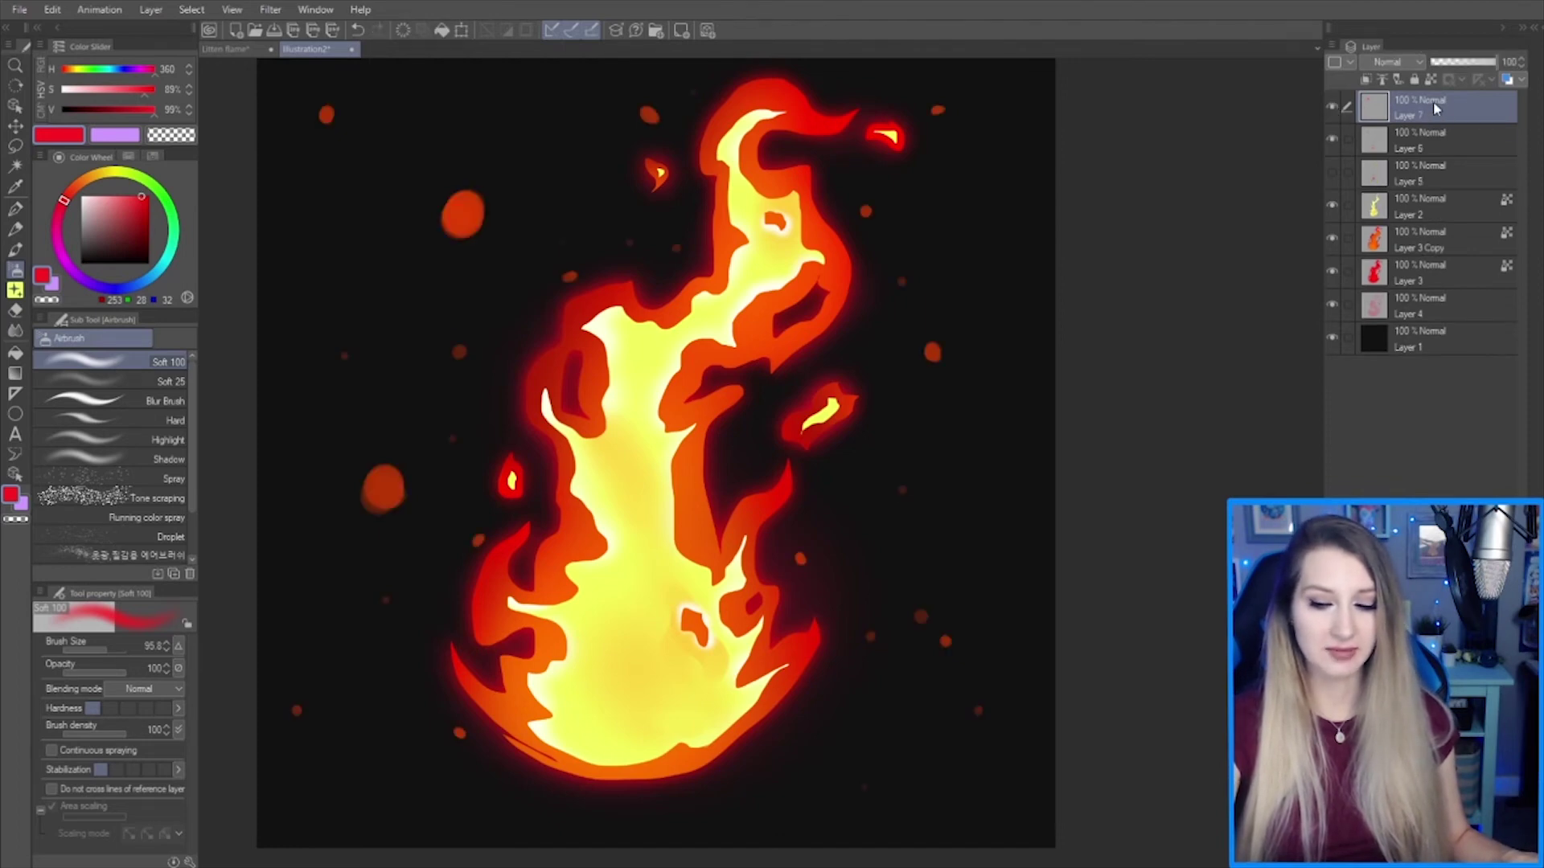
left_click_drag(1433, 100, 1431, 144)
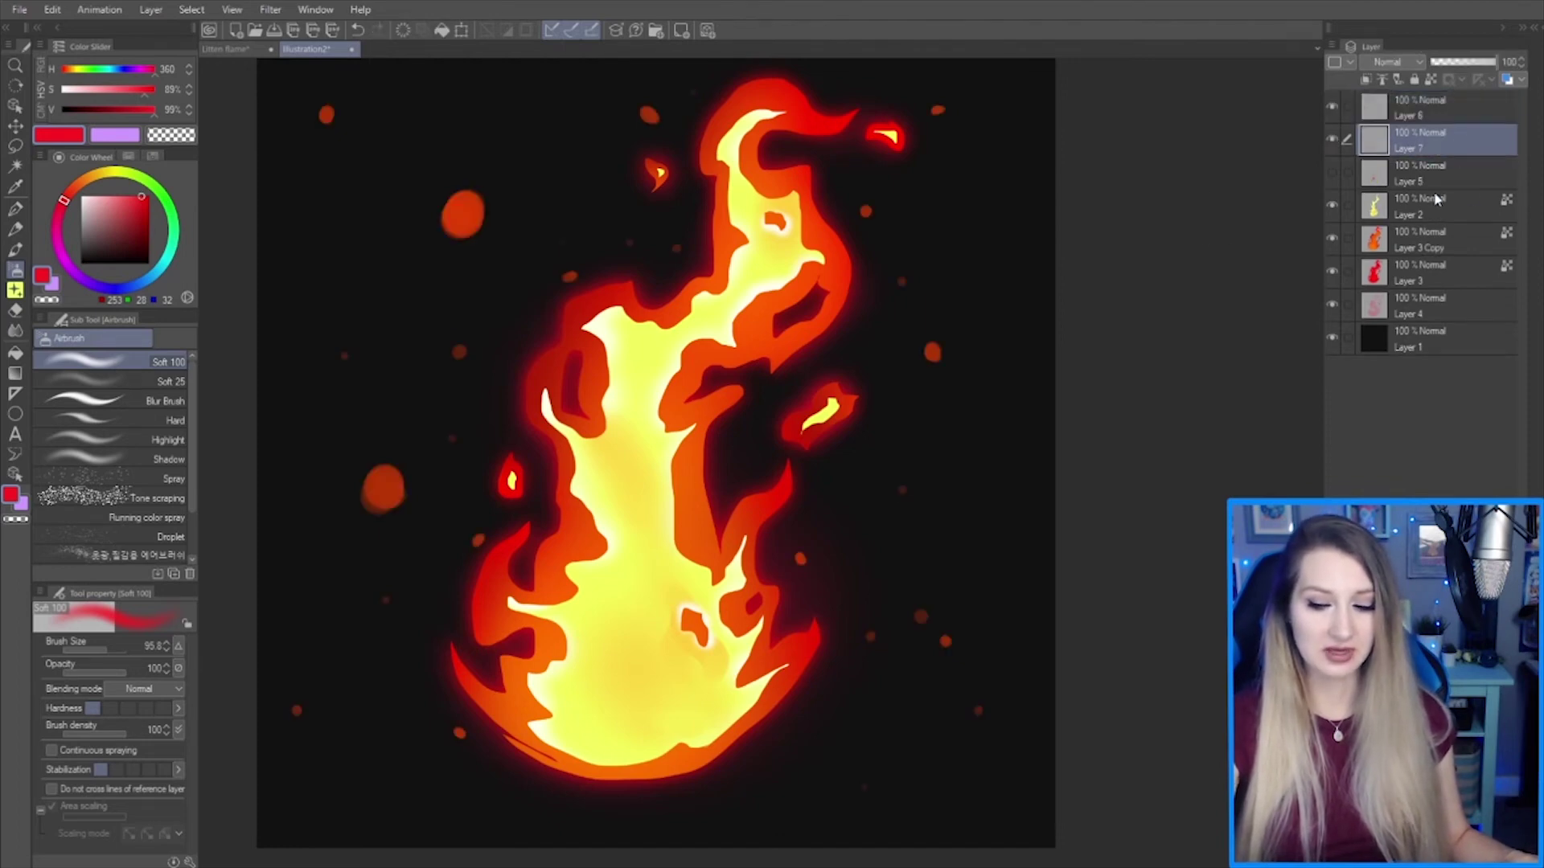
- Airbrush red Soft 100 glows on Layer 7 behind the large sparks and those right of the flame, reducing the brush to 53.6
left_click(933, 357)
key("ctrl+z")
left_click_drag(959, 428, 947, 429)
left_click(935, 356)
left_click(906, 495)
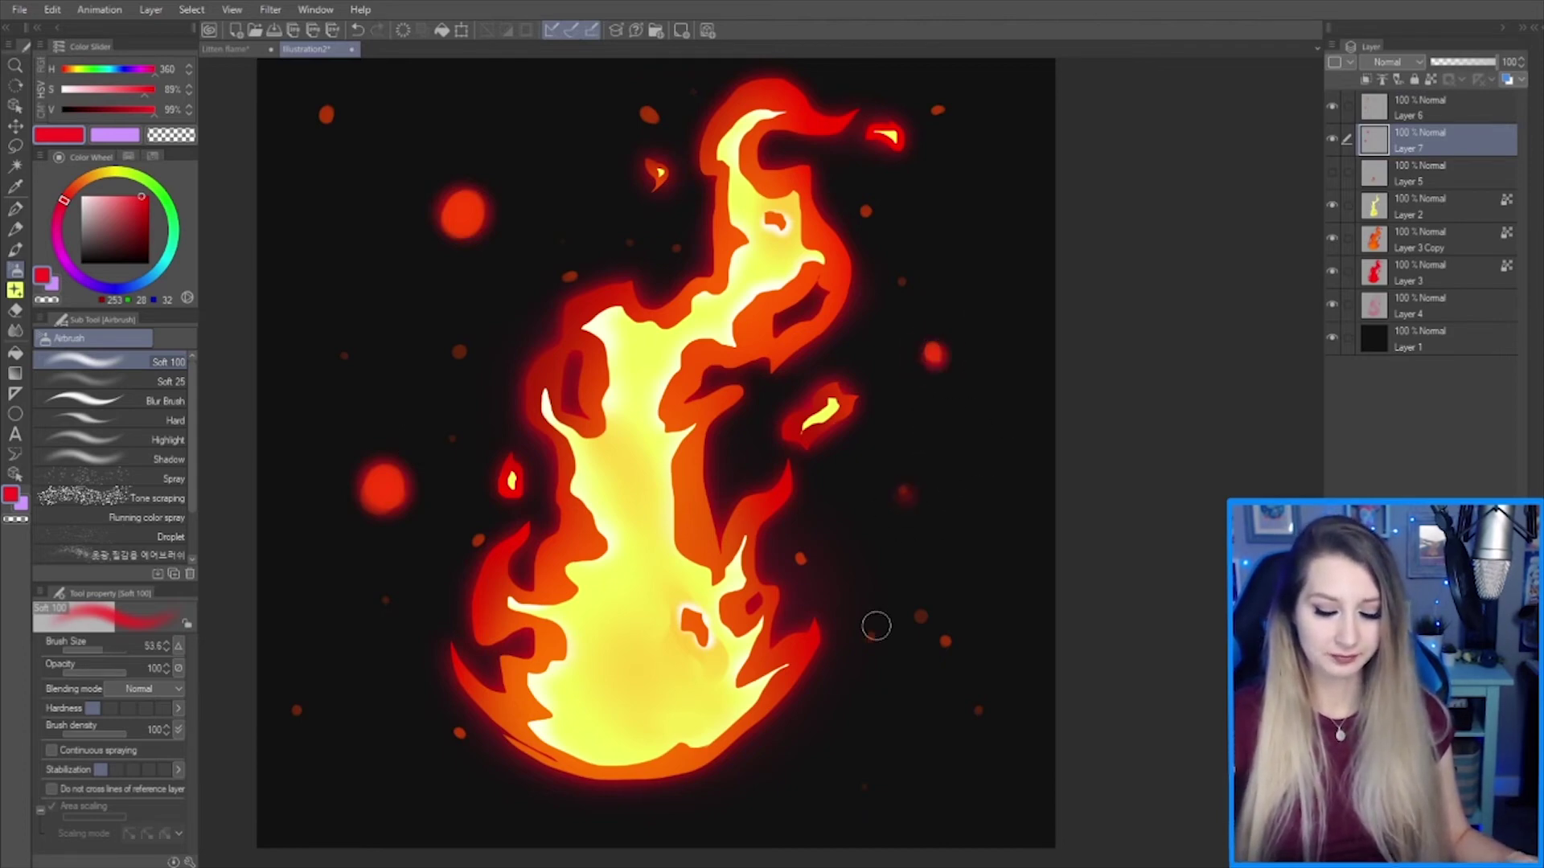
left_click(872, 636)
left_click(918, 617)
left_click(945, 642)
left_click(979, 711)
left_click(866, 788)
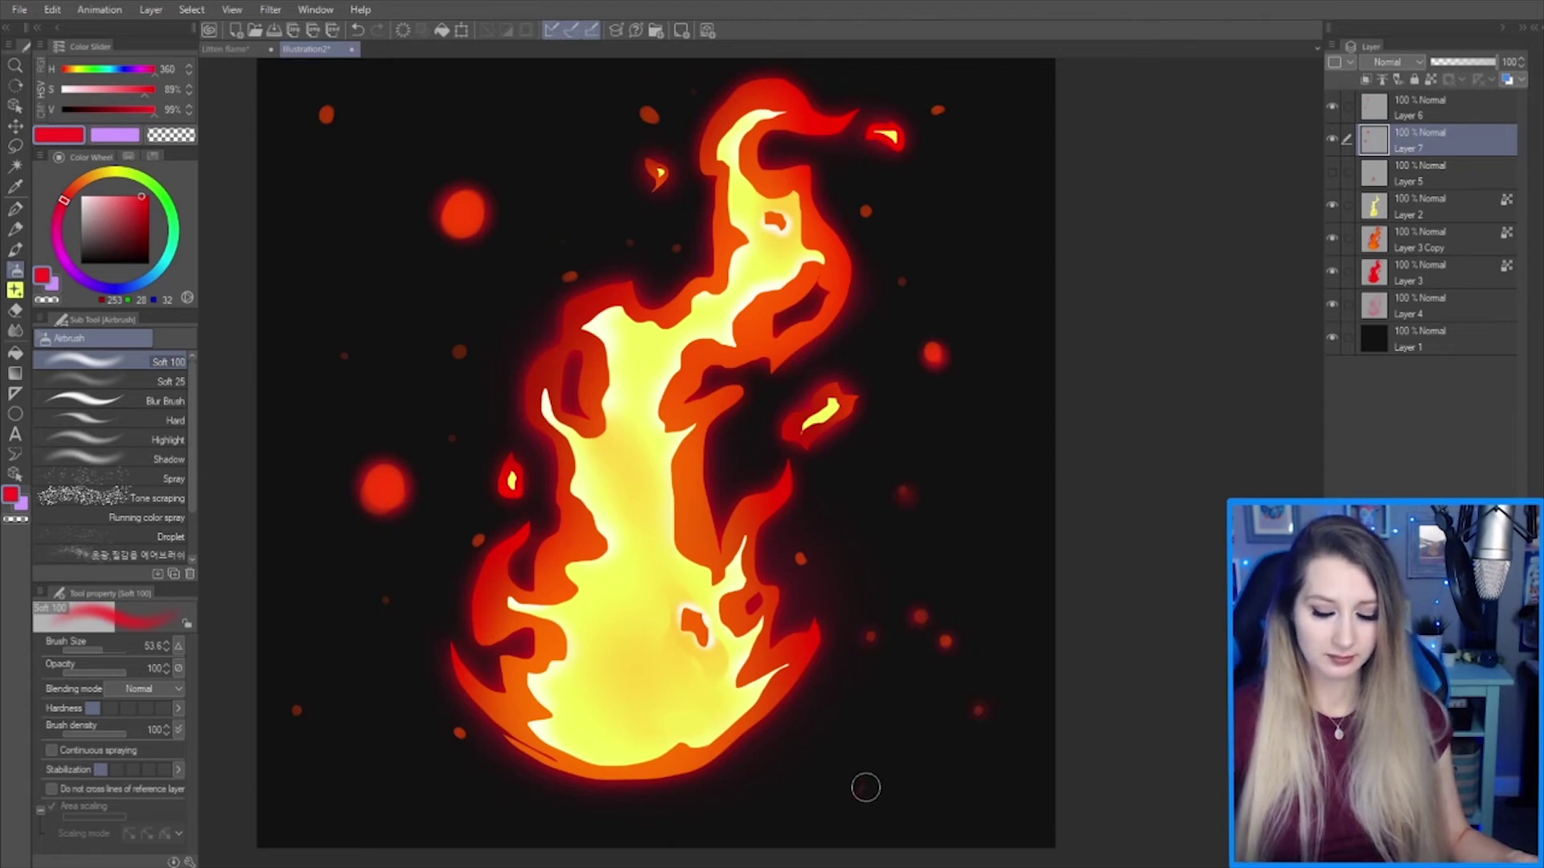
- Add the same red airbrush glow to the sparks left of the flame and around its upper part
left_click(382, 596)
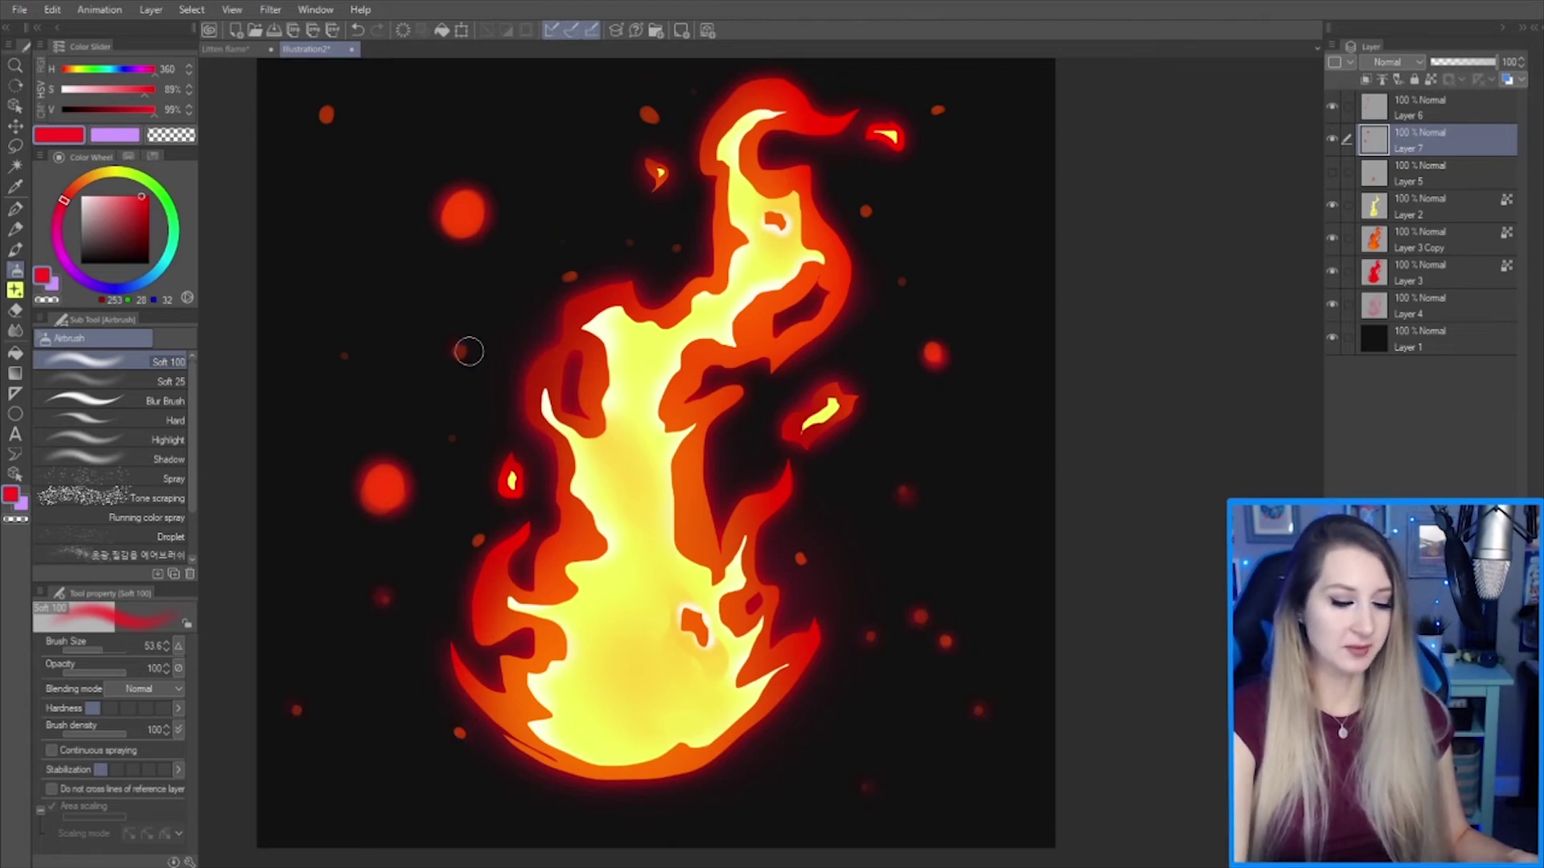
left_click(451, 438)
left_click(346, 357)
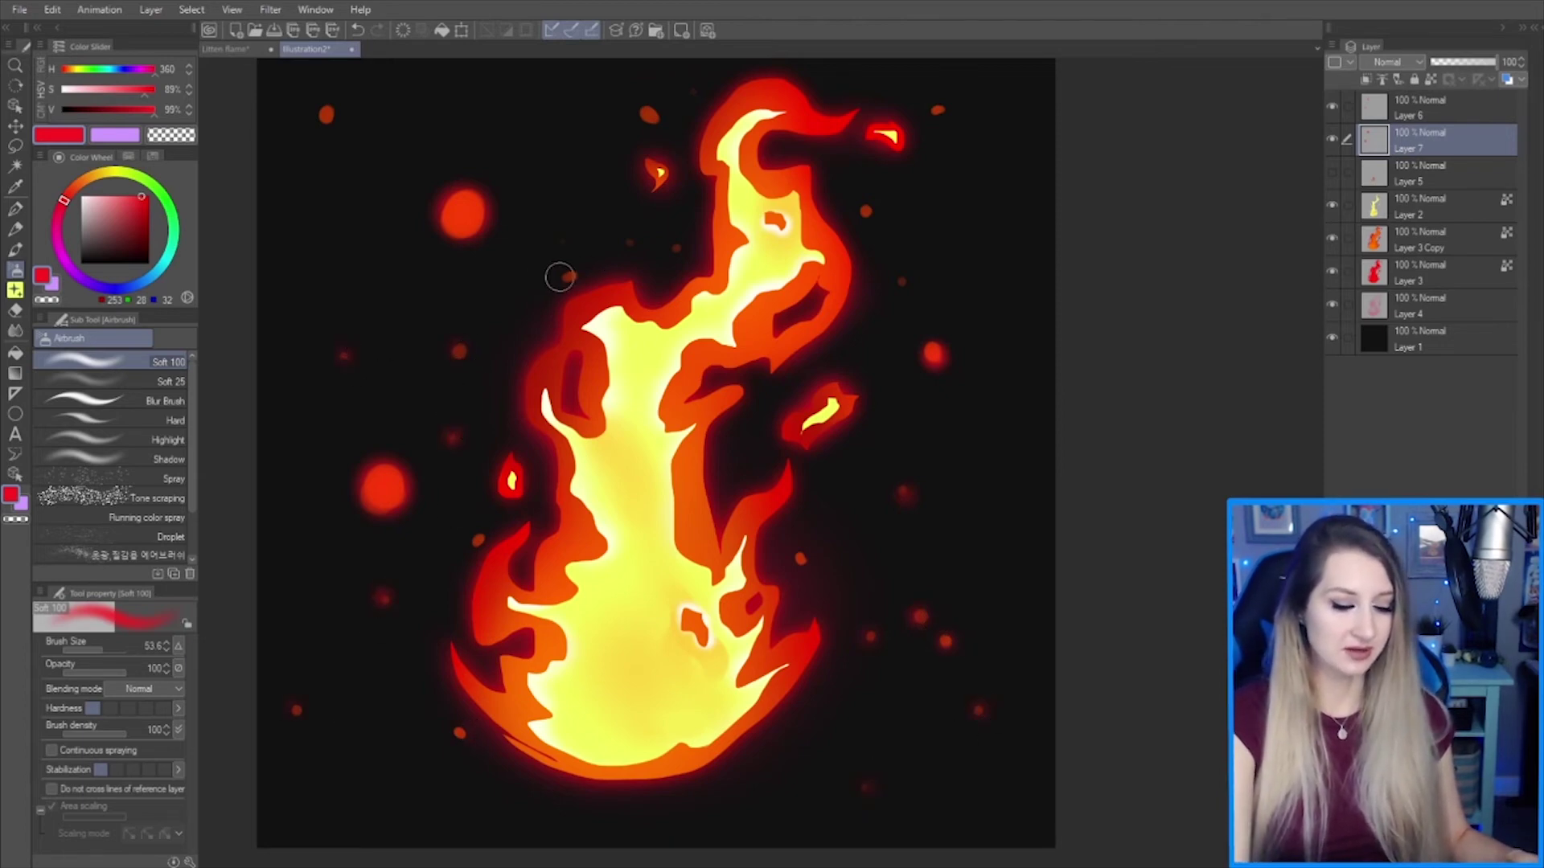
left_click(568, 278)
left_click(650, 115)
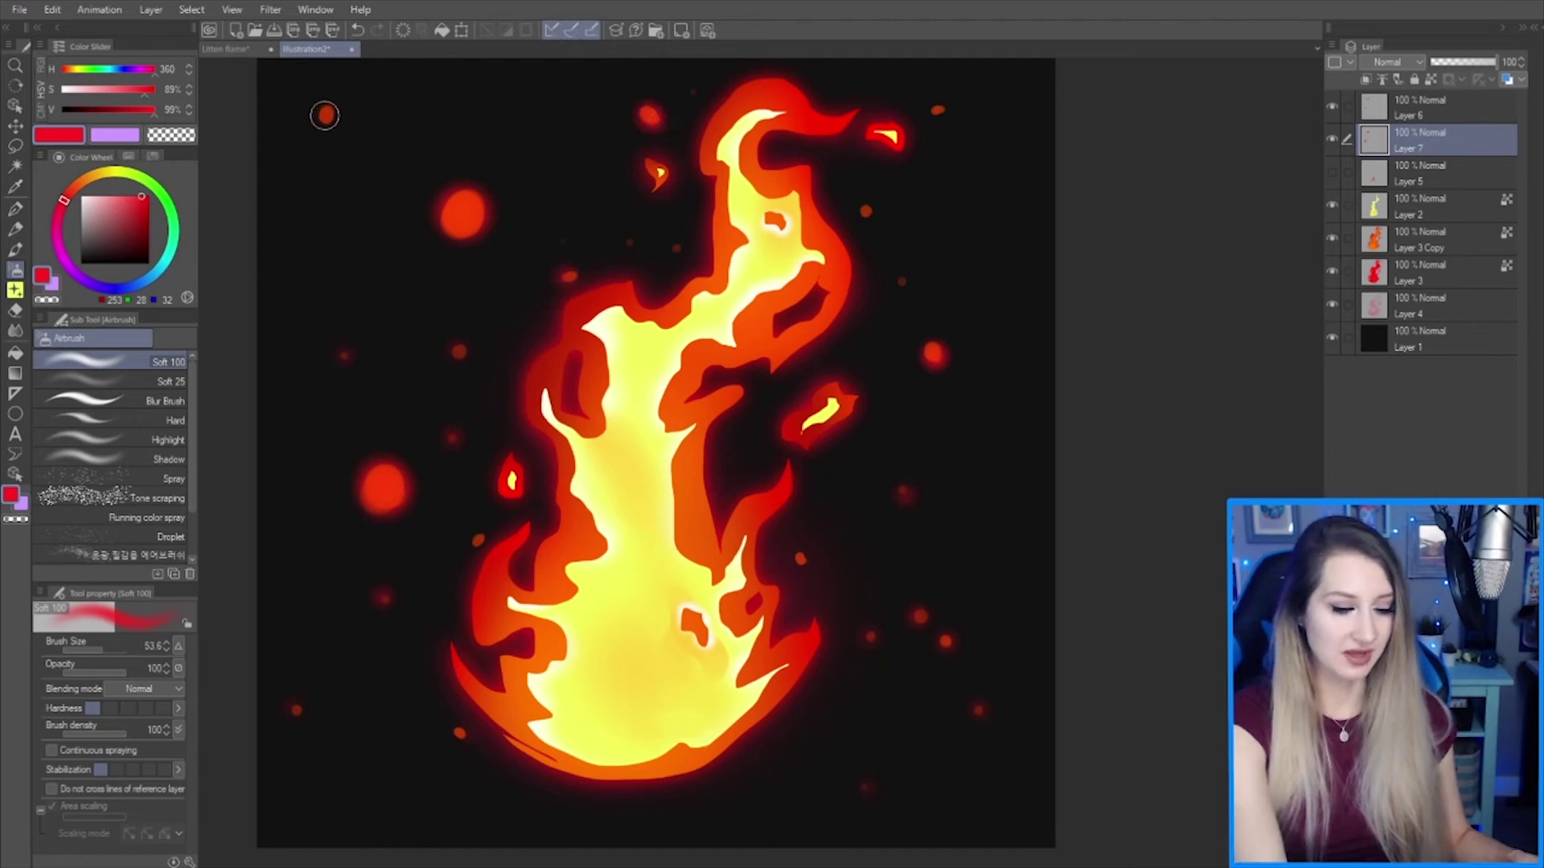
left_click(325, 115)
left_click(934, 110)
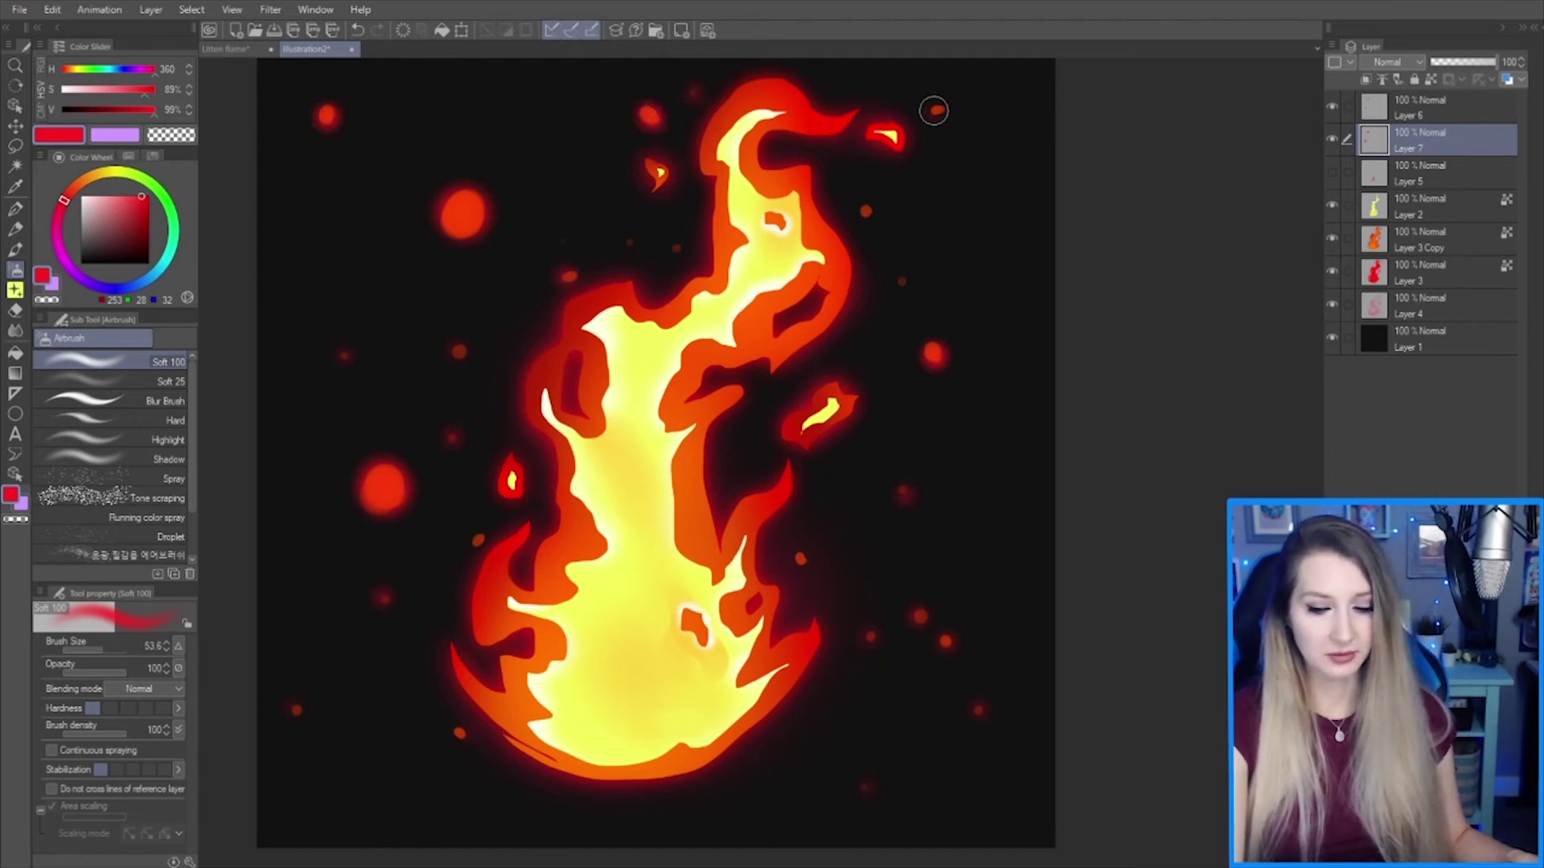
left_click(901, 281)
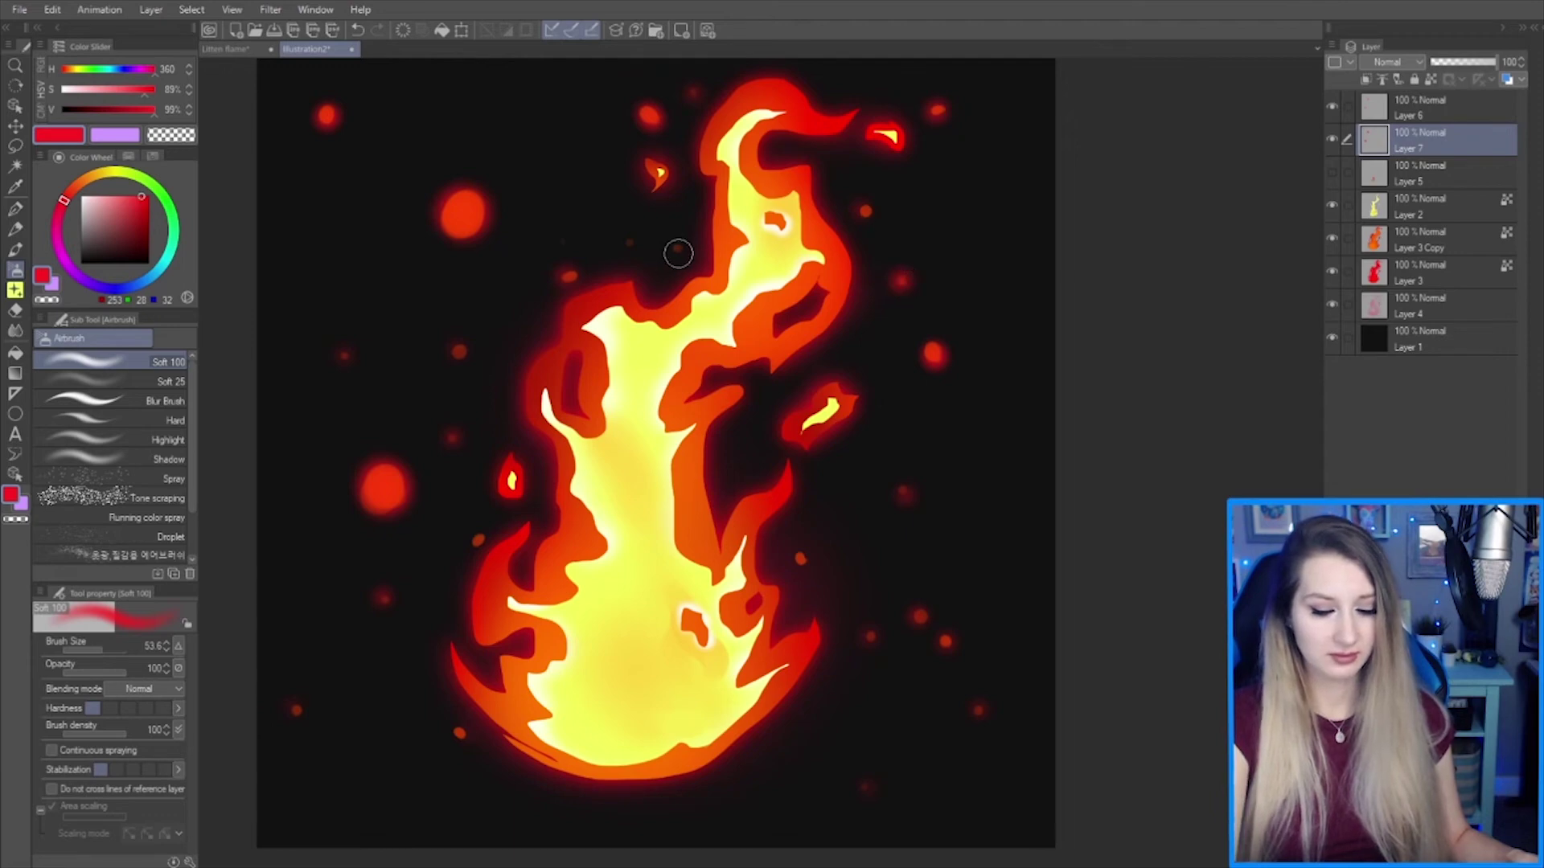
- Add a layer above Layer 6, sample pale yellow from the flame, and paint Opaque watercolor cores in the two largest sparks
left_click(1443, 118)
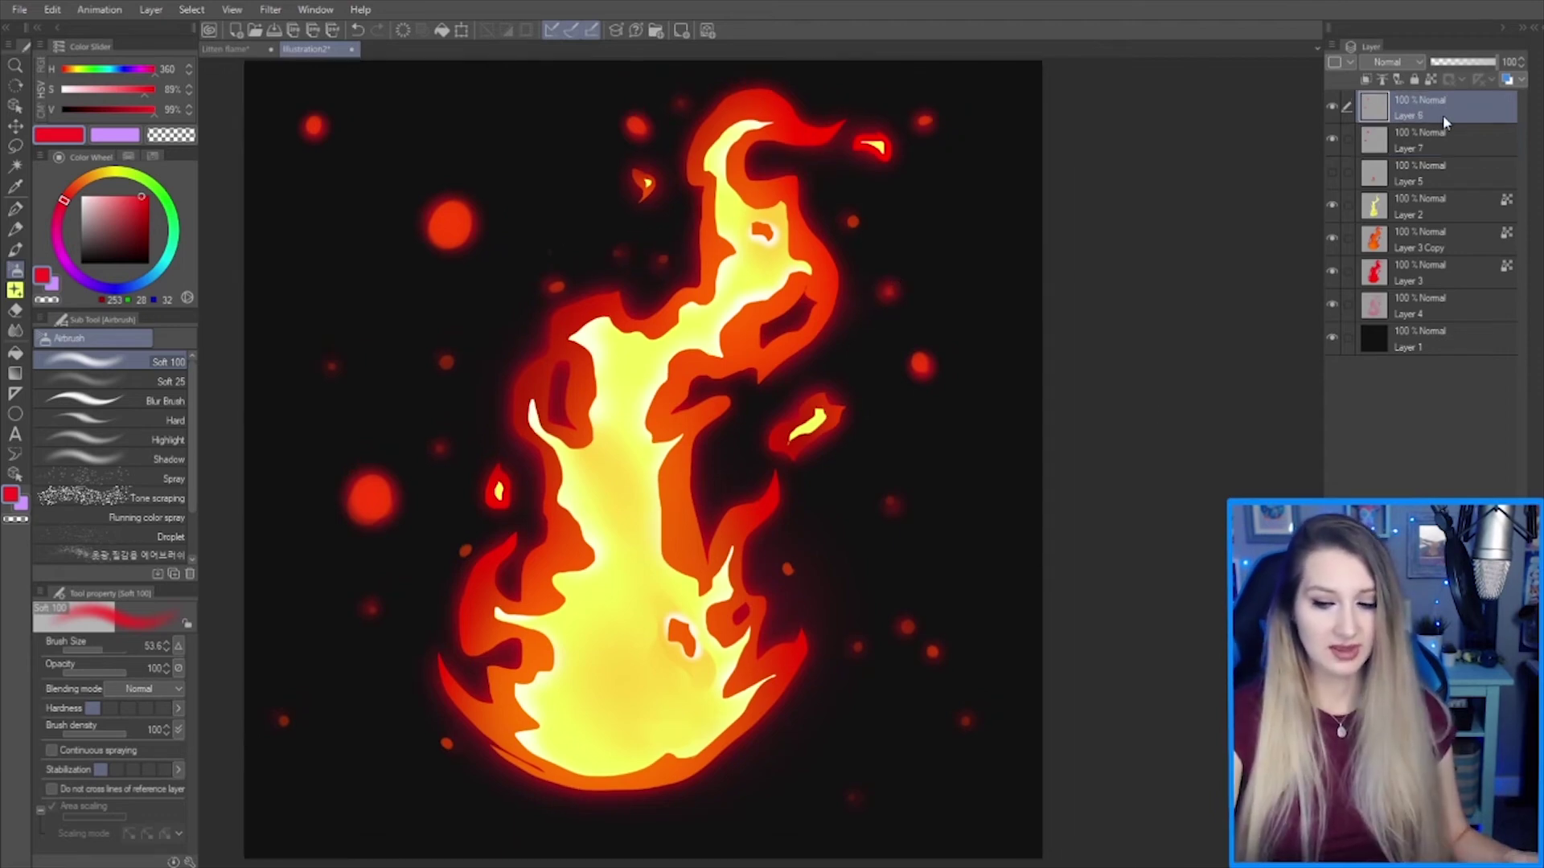
key("ctrl+shift+n")
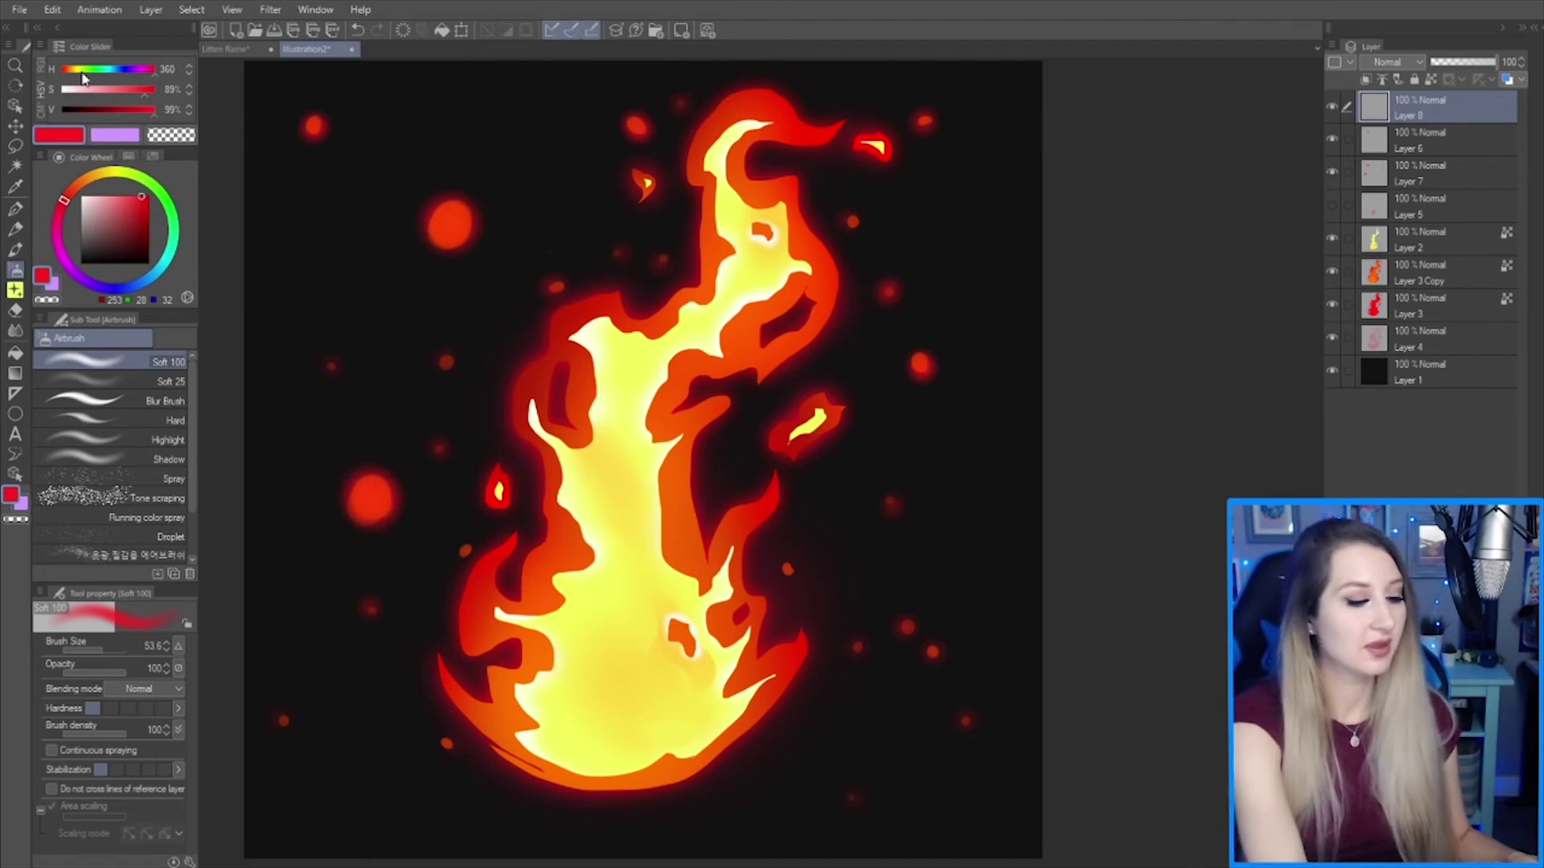
key("i")
left_click(632, 497)
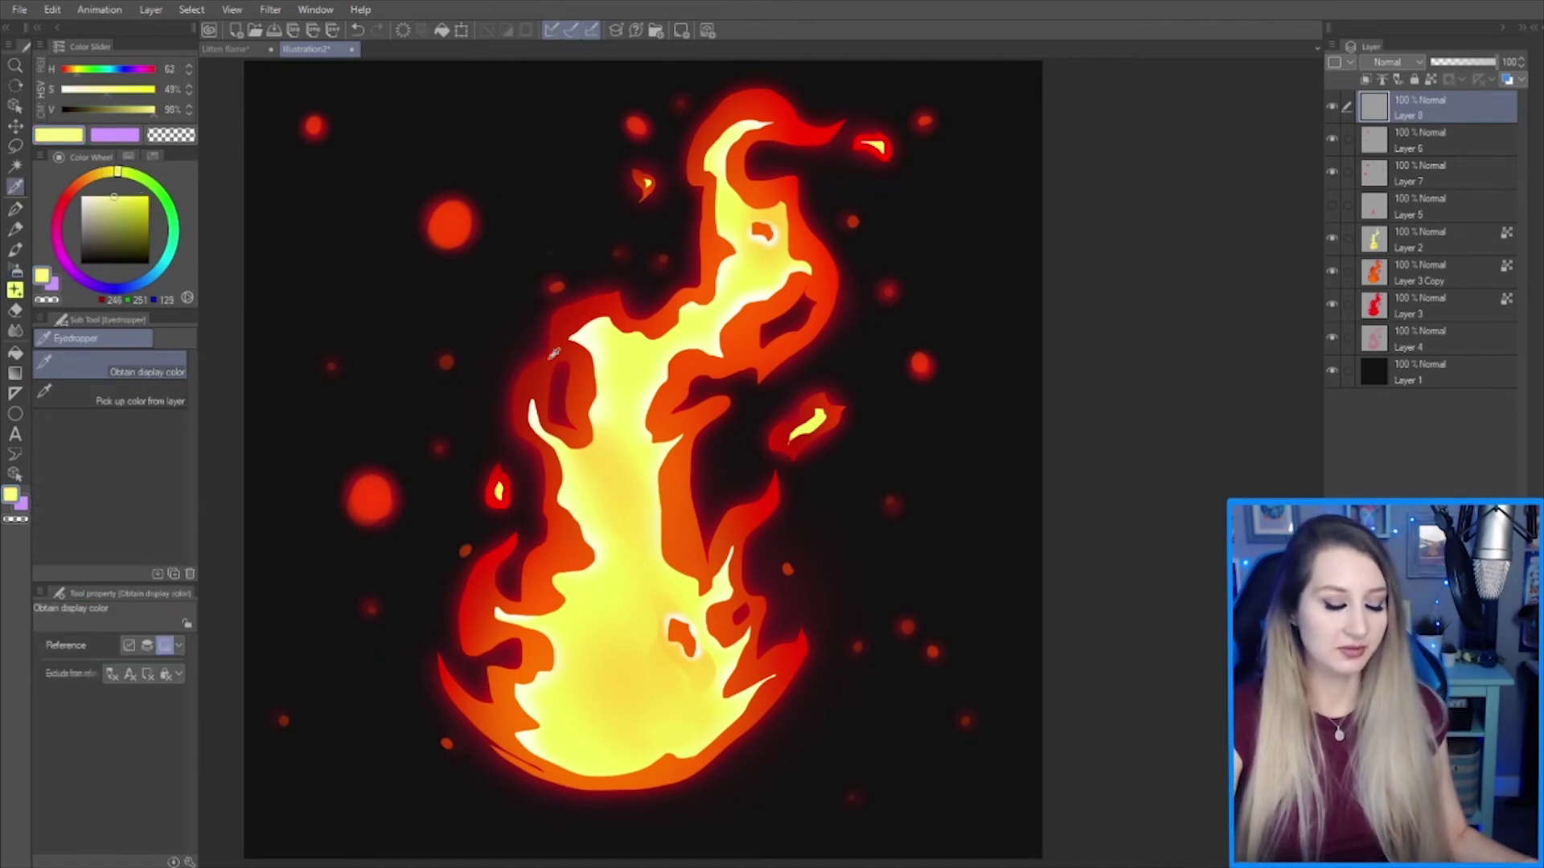
key("b")
left_click_drag(449, 219, 451, 221)
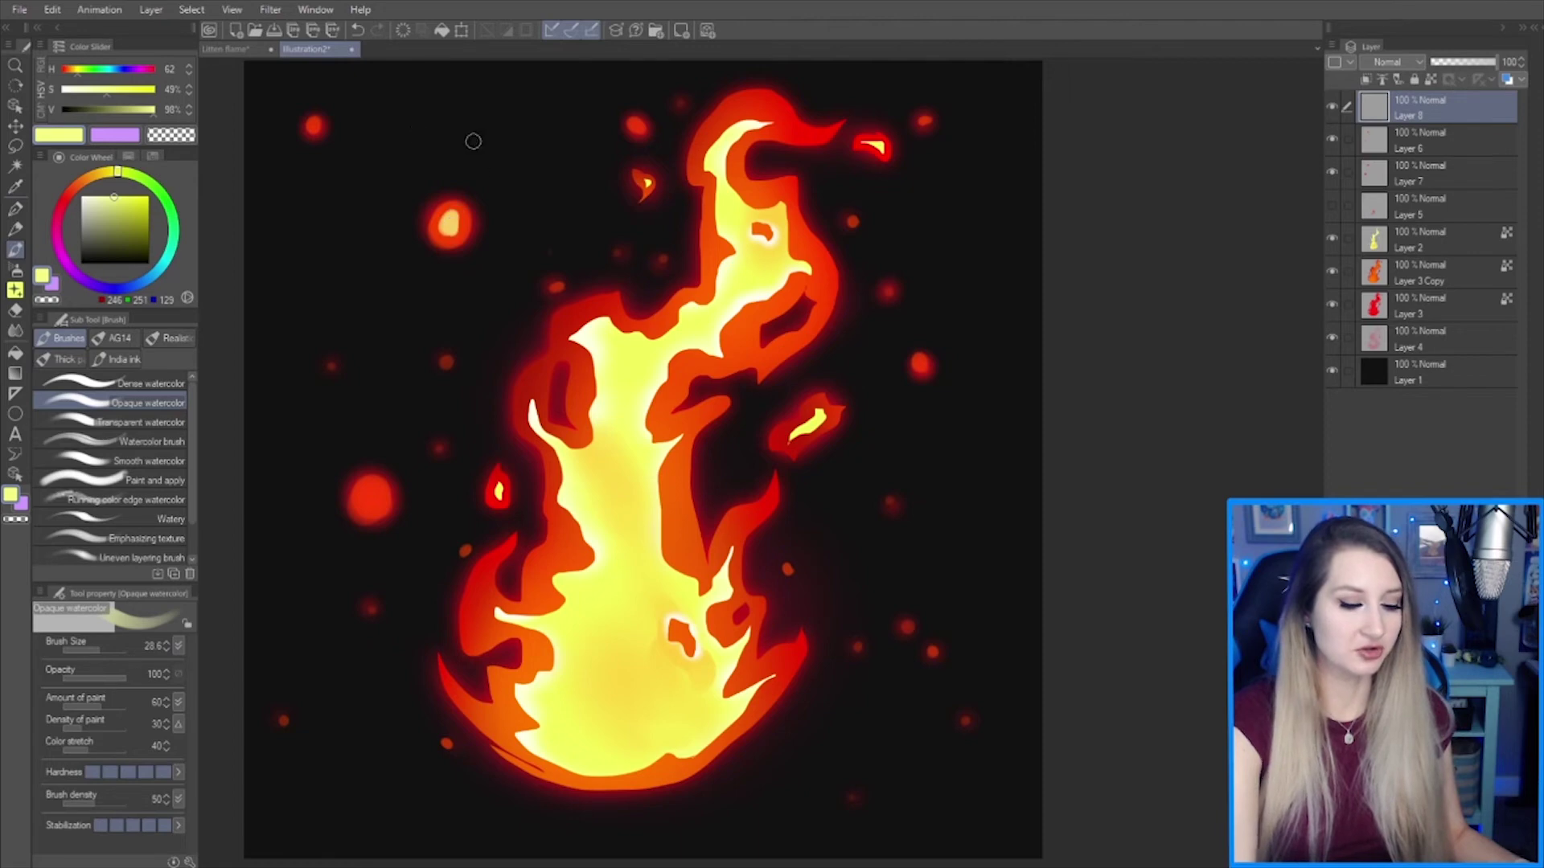
left_click(368, 499)
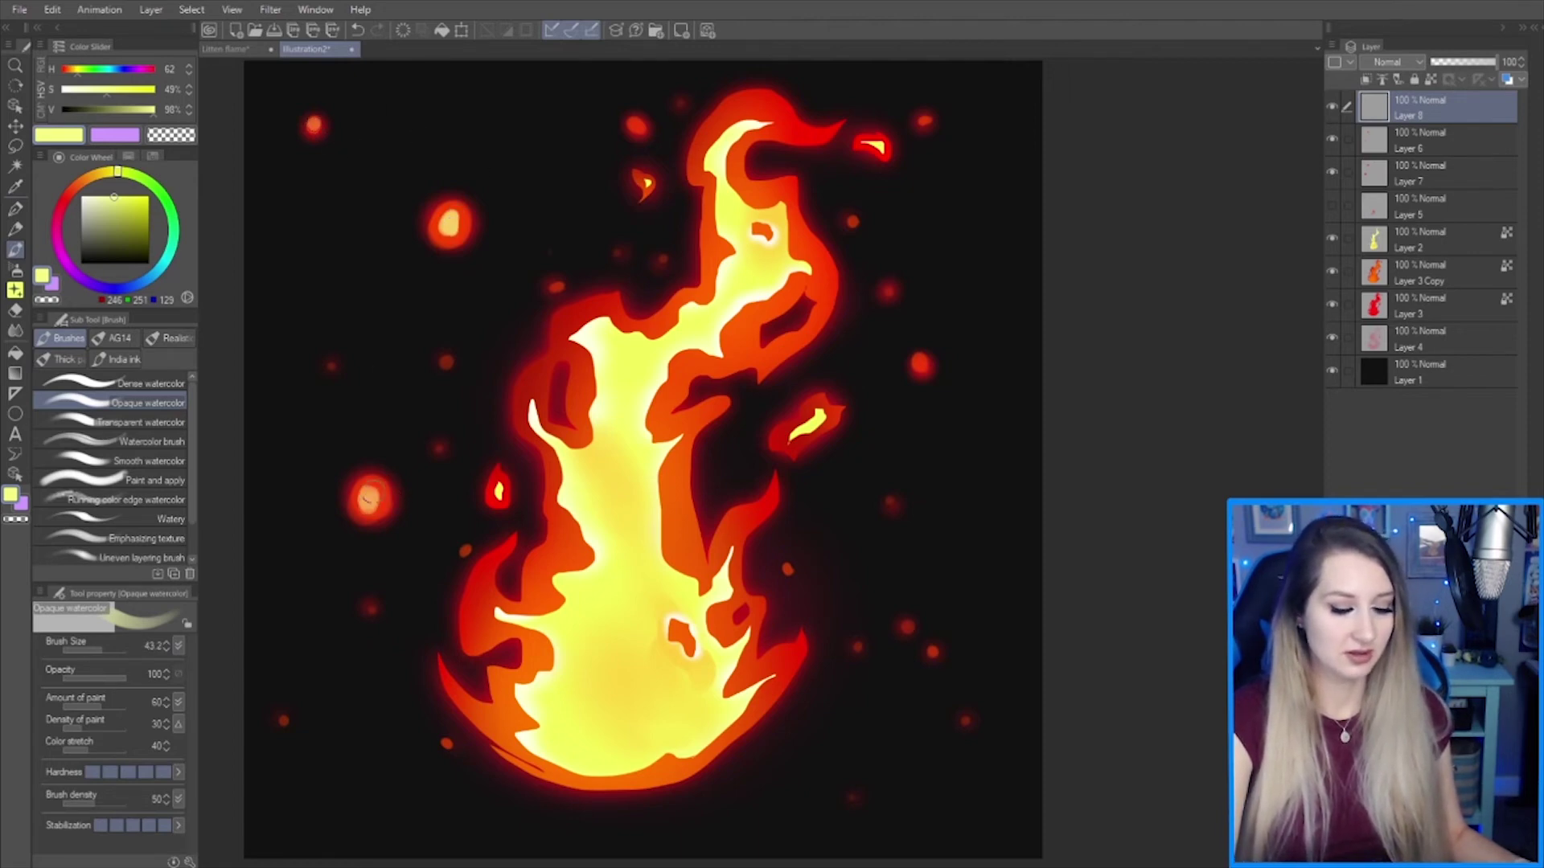
- Paint pale yellow cores in the smaller sparks, reducing the brush size to 21.9 and 8.9
key("bracketleft")
key("bracketleft")
left_click(920, 363)
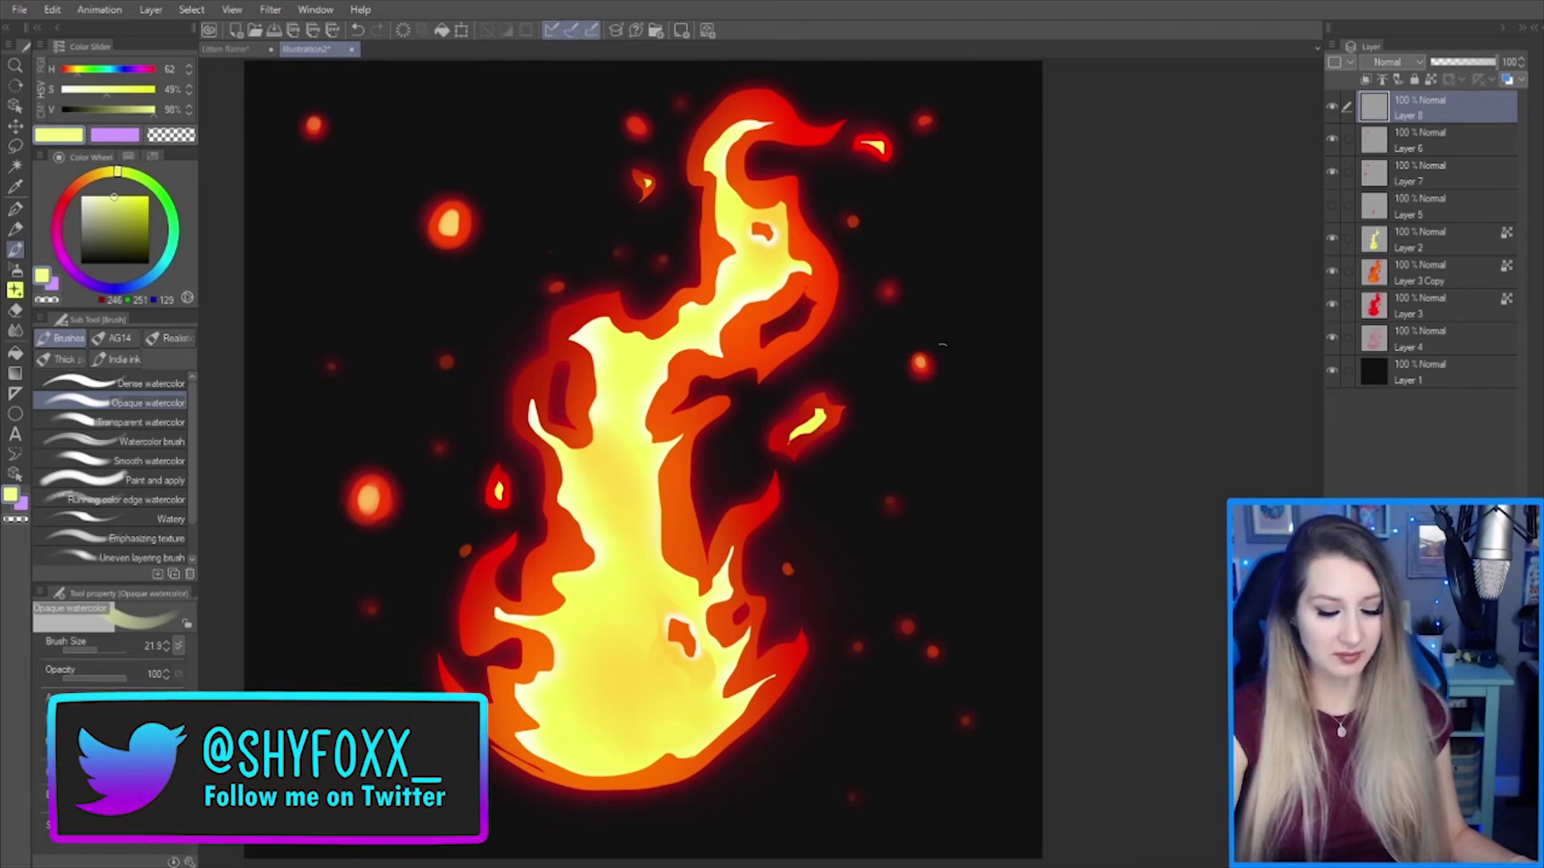
key("bracketleft")
key("bracketleft")
key("bracketleft")
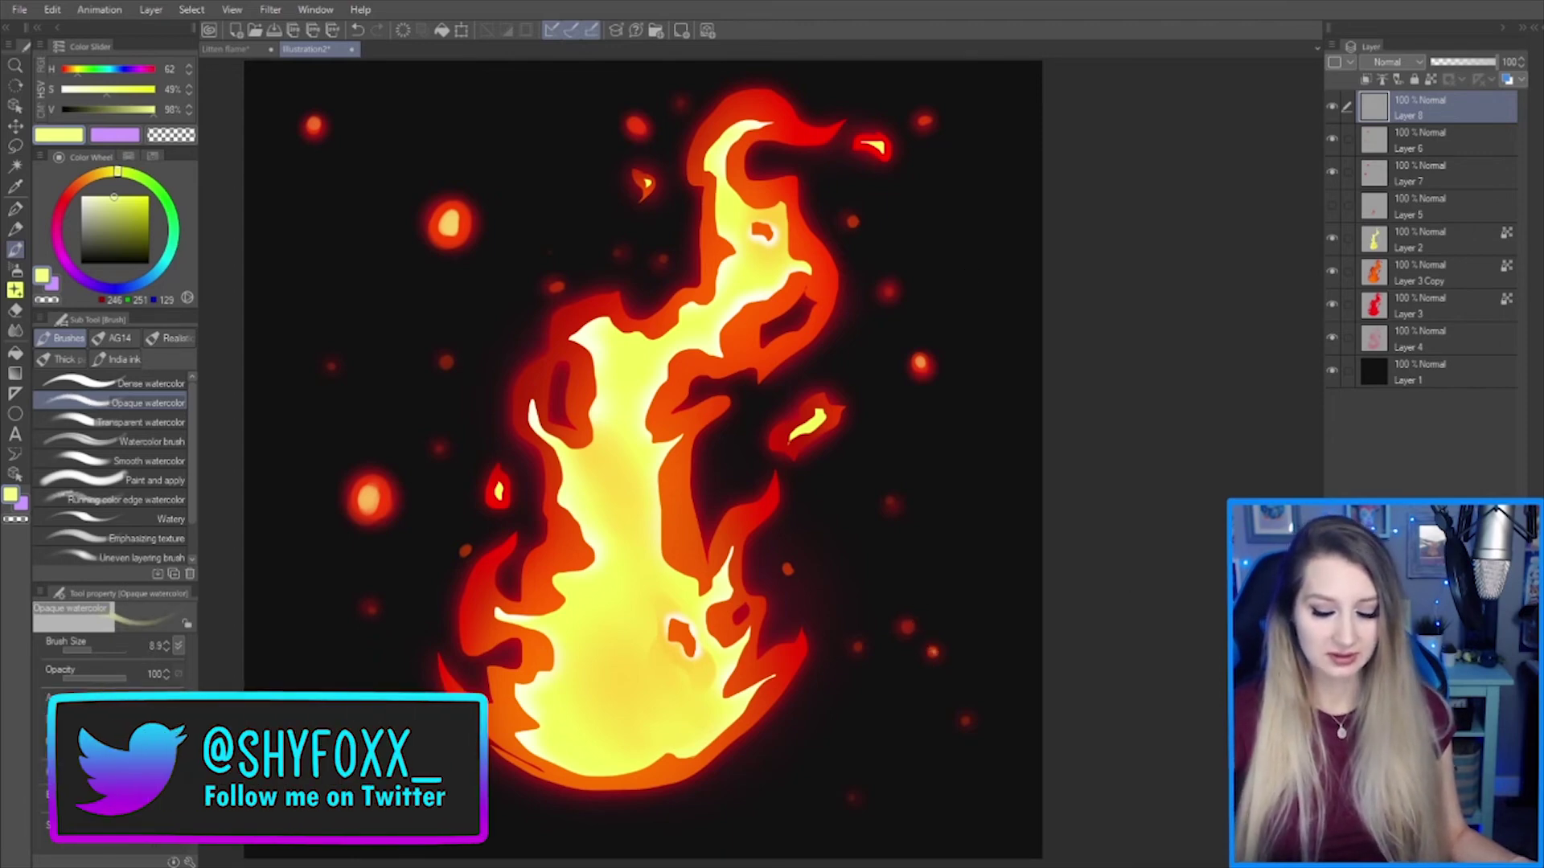
left_click_drag(1040, 573, 1020, 582)
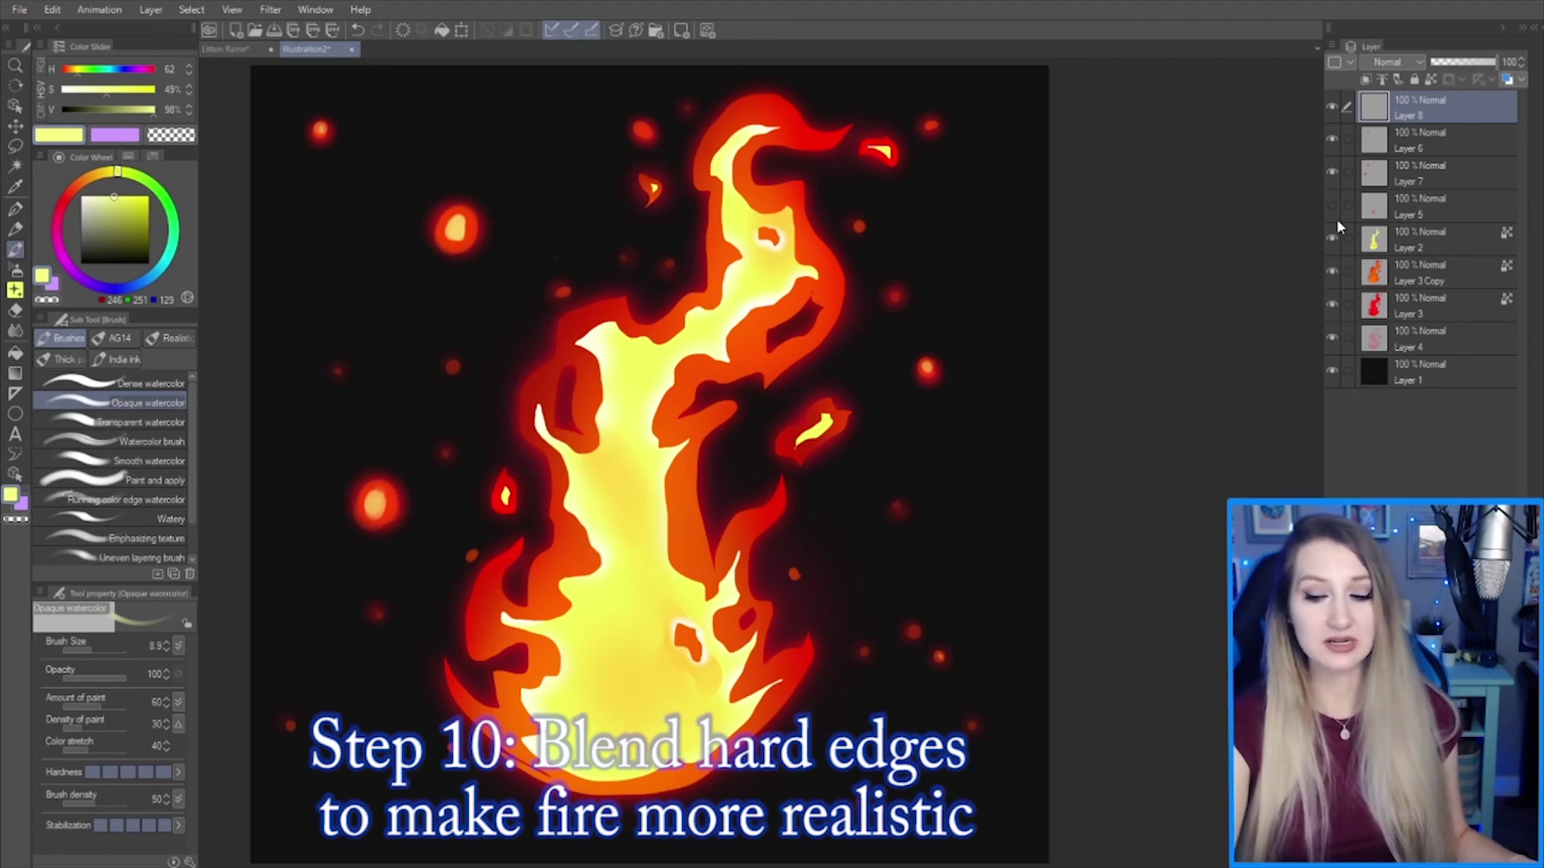
- Select Layer 2, unlock its transparent pixels, and choose the Hard Blend brush
left_click(1434, 234)
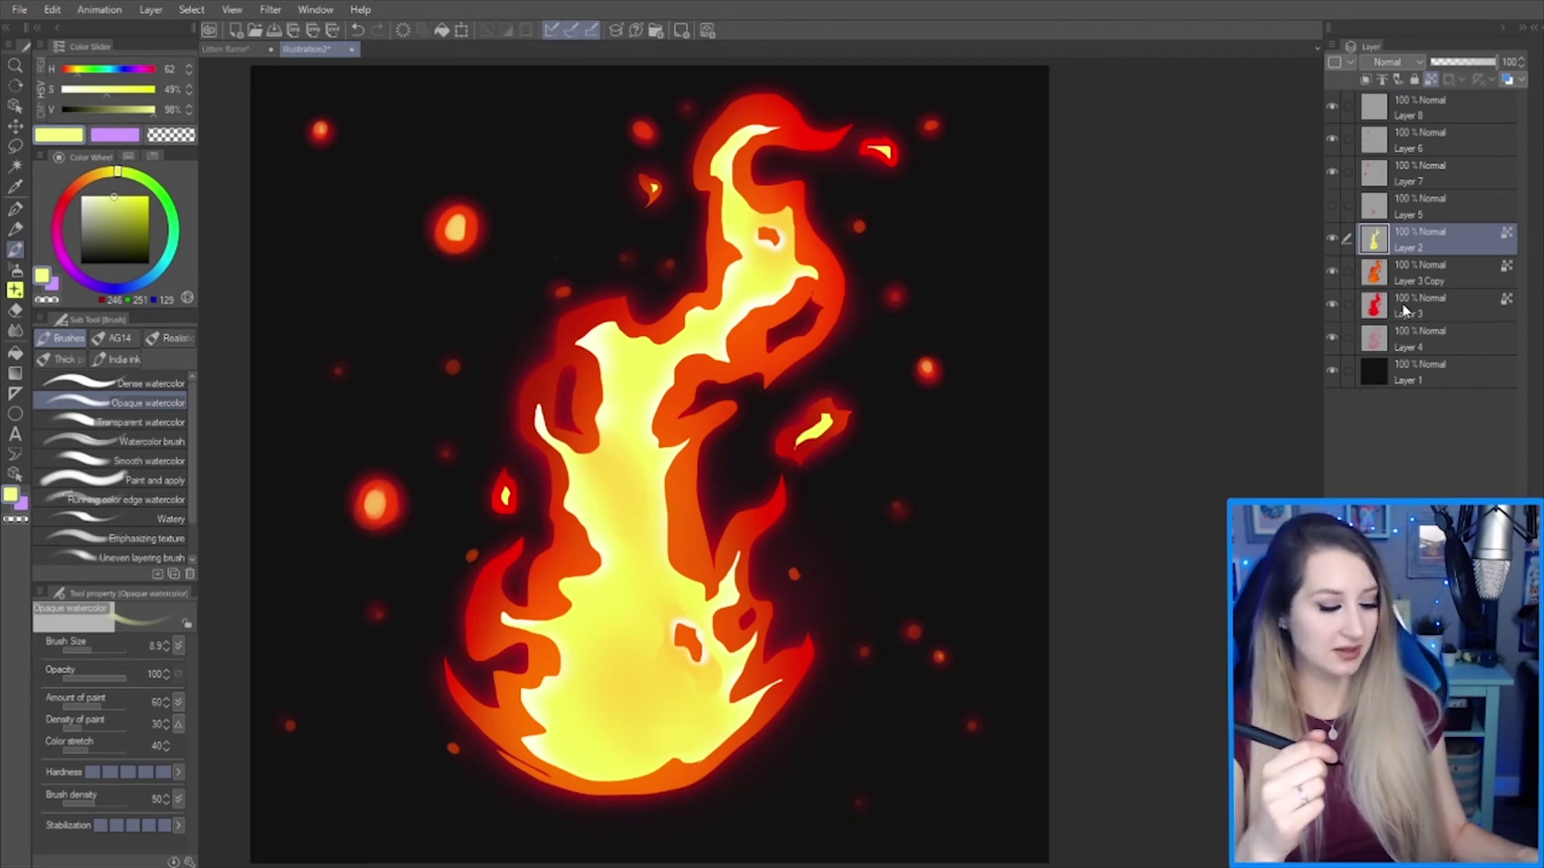
key("j")
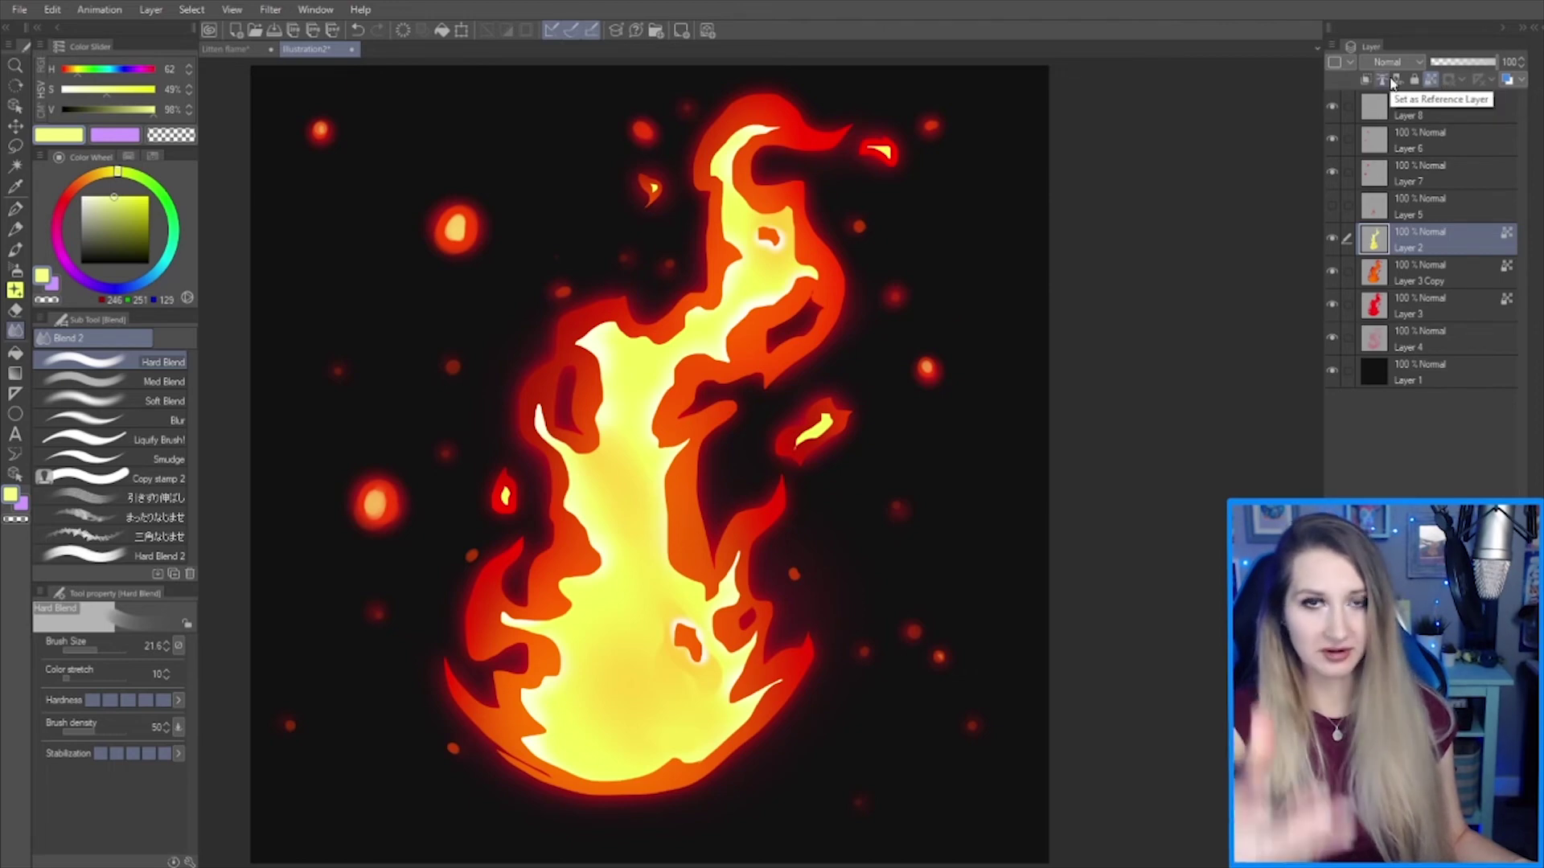
left_click(1332, 238)
left_click(1332, 238)
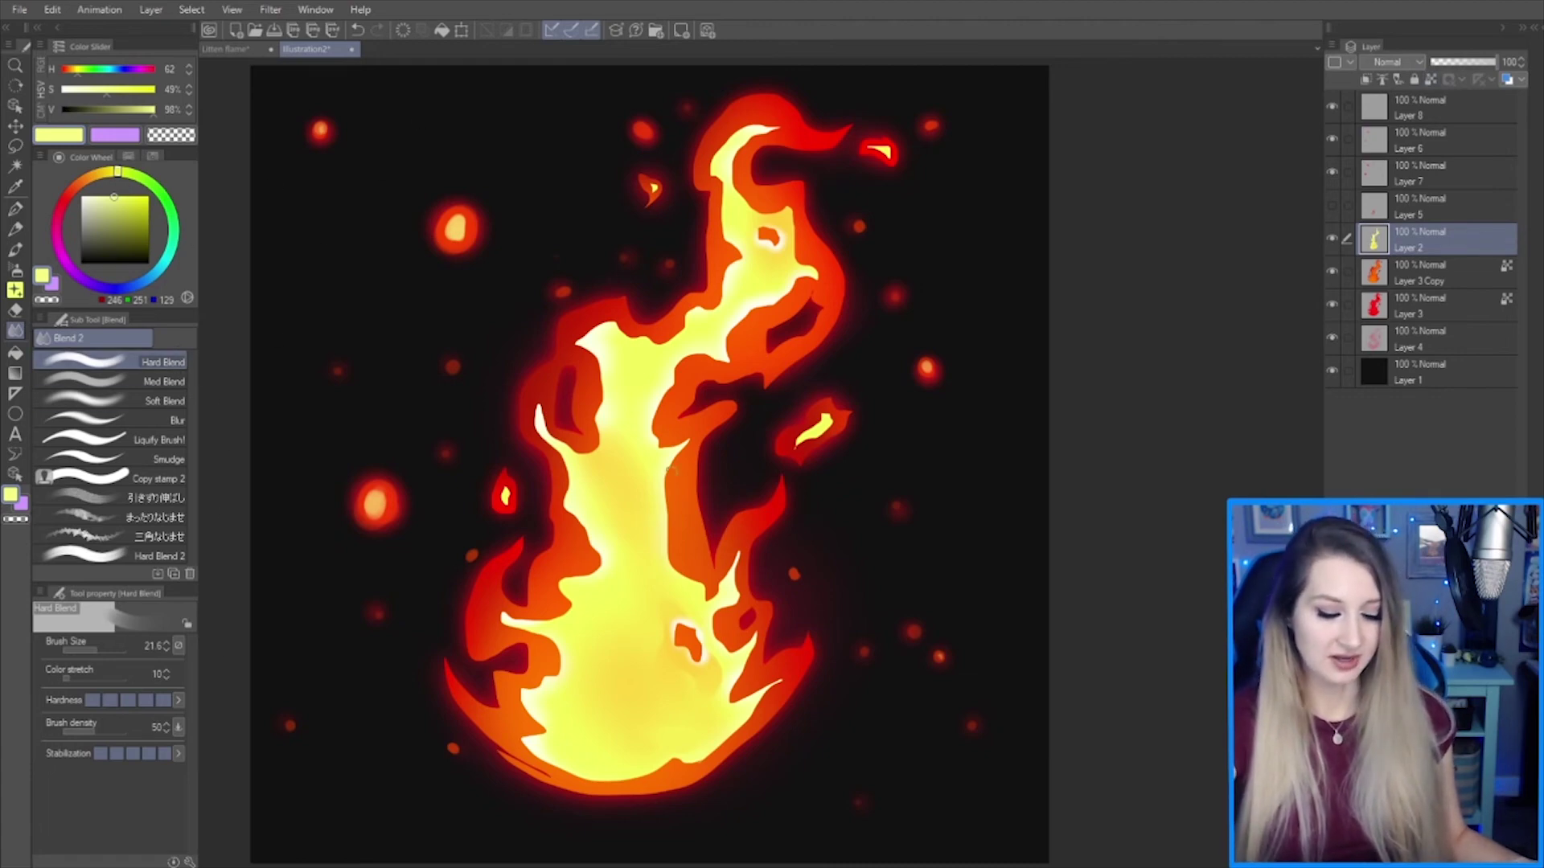
left_click_drag(669, 465, 672, 568)
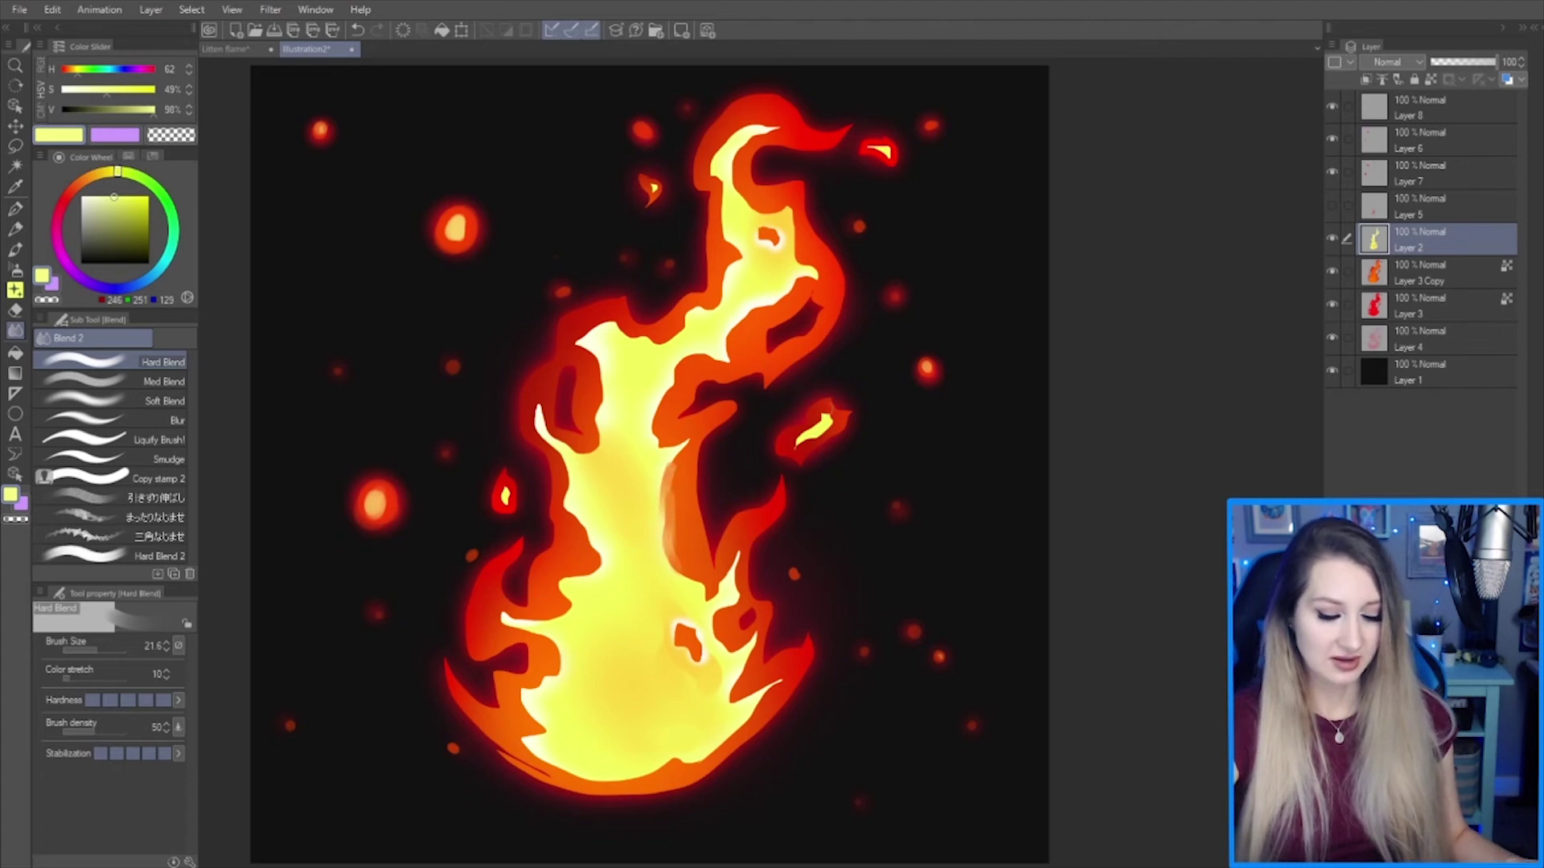
key("ctrl+z")
key("ctrl+z")
- Blend the yellow flame's middle, left and bottom edges into the orange with Hard Blend, varying the brush size from 14.2 to 46.2
left_click_drag(683, 472, 687, 472)
mouse_move(685, 448)
left_mouse_down()
mouse_move(669, 525)
mouse_move(703, 568)
left_mouse_up()
left_click_drag(693, 483, 687, 483)
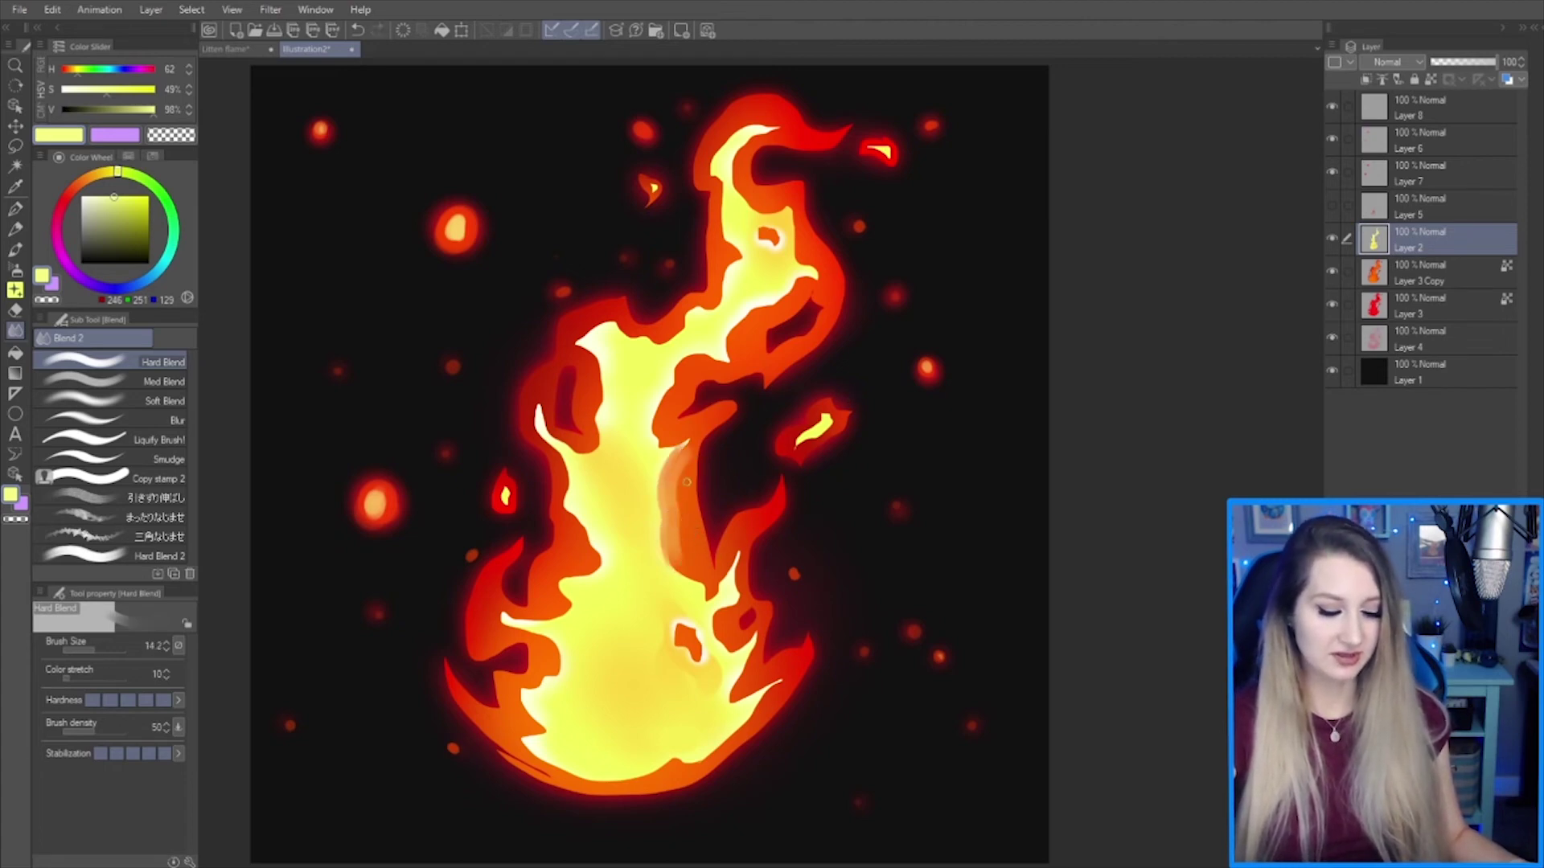
left_click_drag(780, 406, 785, 406)
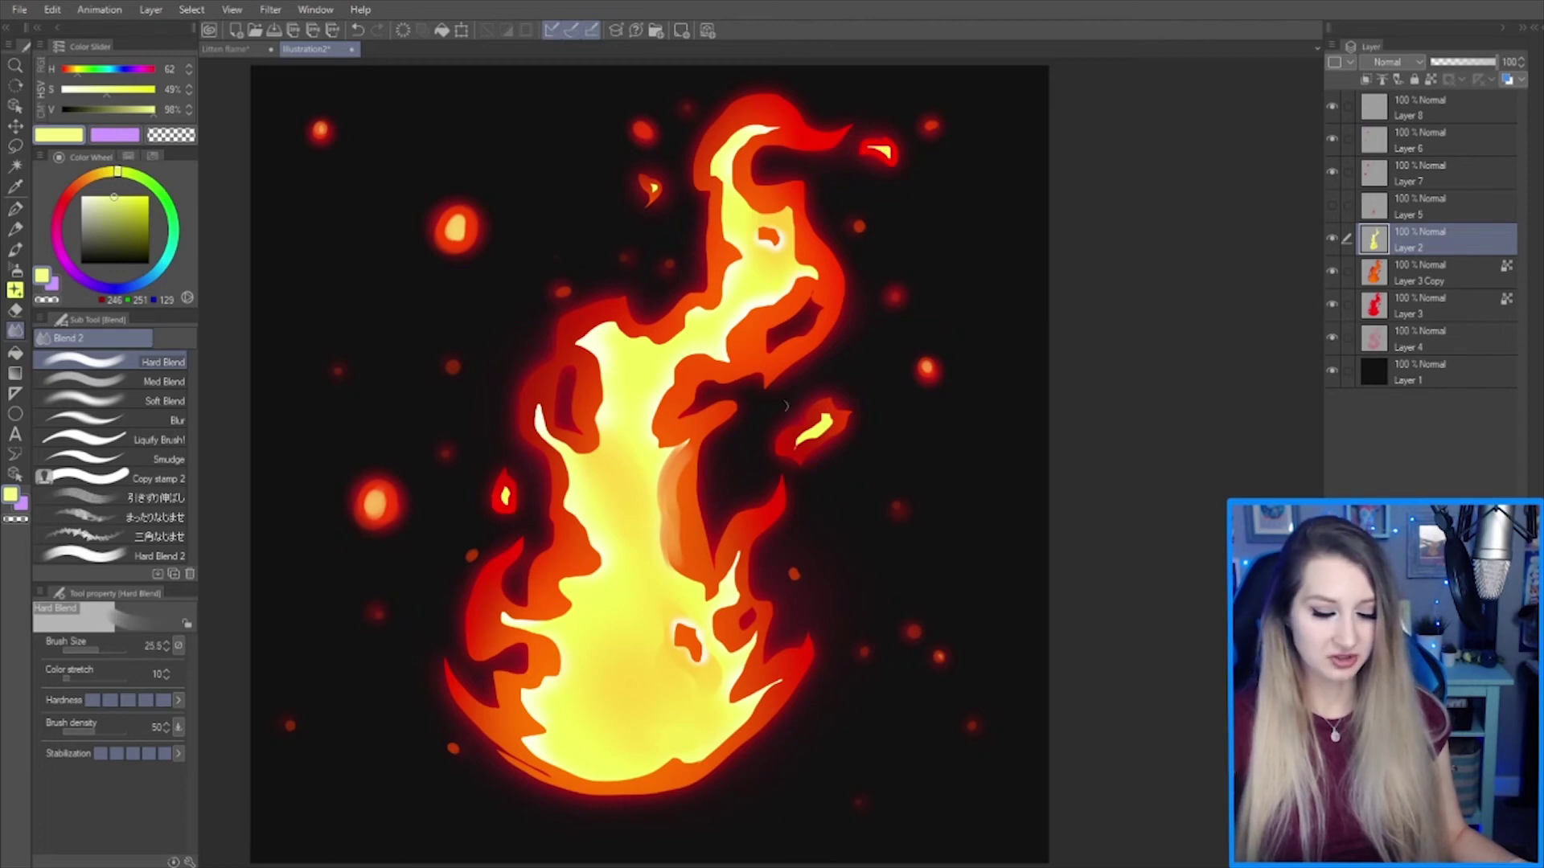
mouse_move(648, 424)
left_mouse_down()
mouse_move(679, 386)
mouse_move(658, 405)
mouse_move(599, 398)
mouse_move(597, 354)
left_mouse_up()
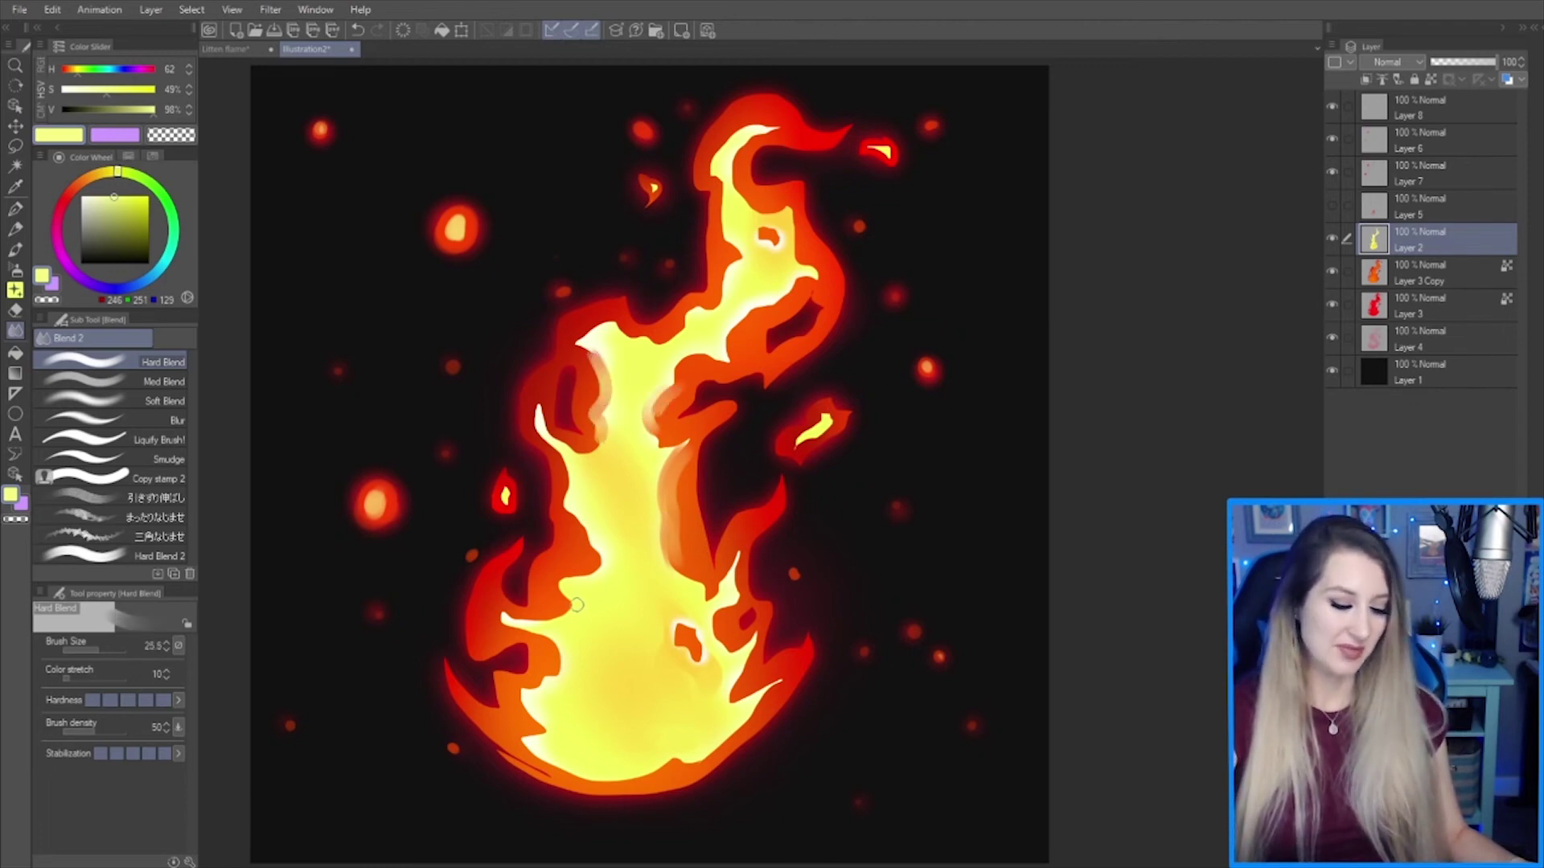
left_click_drag(578, 605, 521, 617)
mouse_move(565, 712)
left_mouse_down()
mouse_move(559, 758)
mouse_move(602, 774)
mouse_move(691, 745)
left_mouse_up()
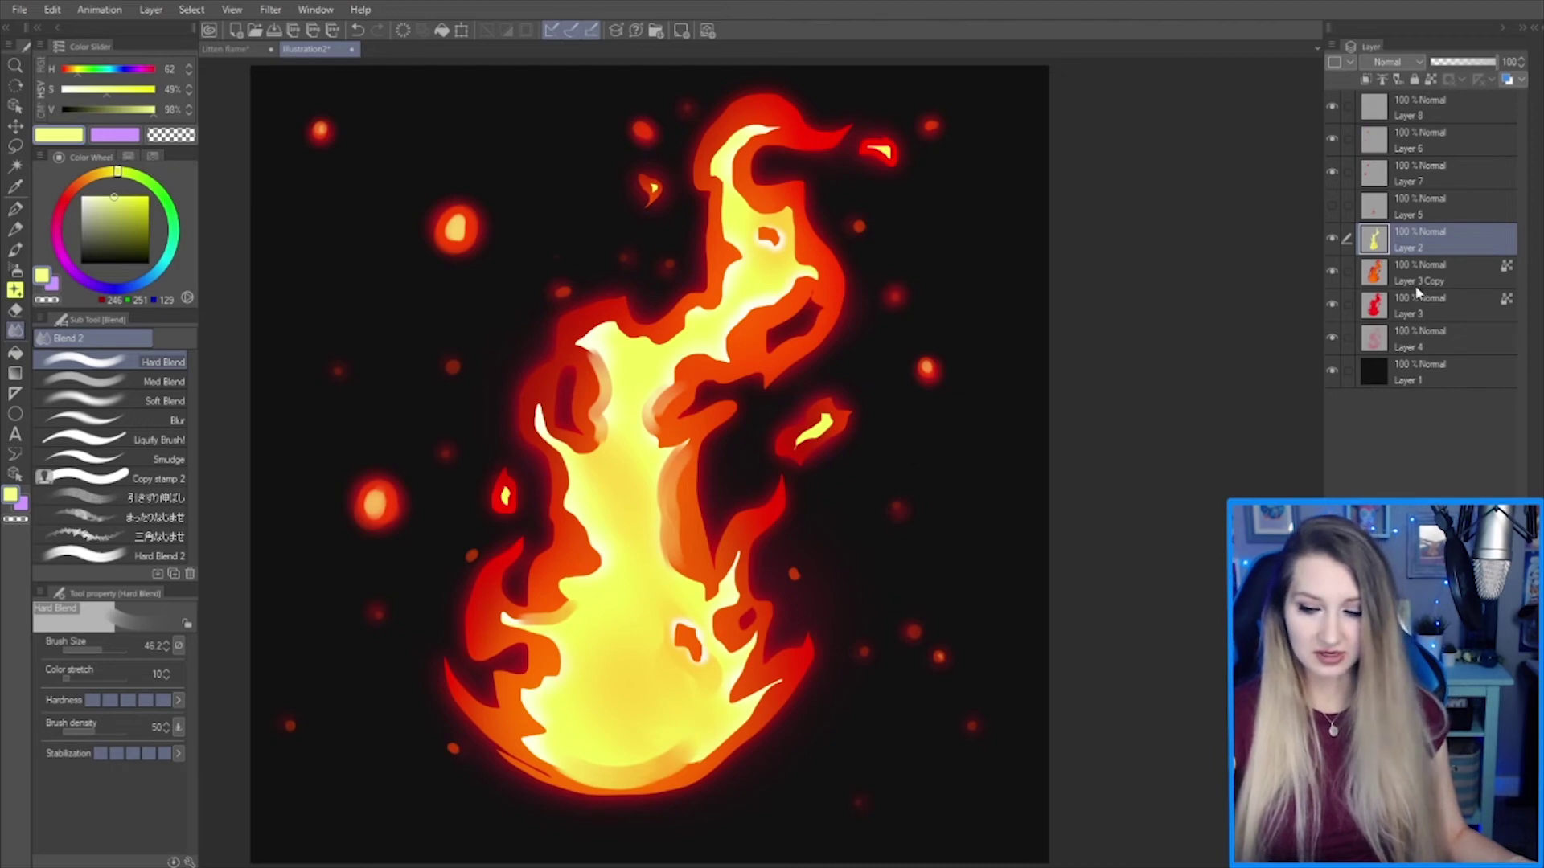
- Blend the yellow flame's upper edge near the tip, undoing the oversized stroke and reducing the Hard Blend brush to 28.2
mouse_move(696, 355)
left_mouse_down()
mouse_move(732, 345)
mouse_move(821, 265)
mouse_move(734, 145)
left_mouse_up()
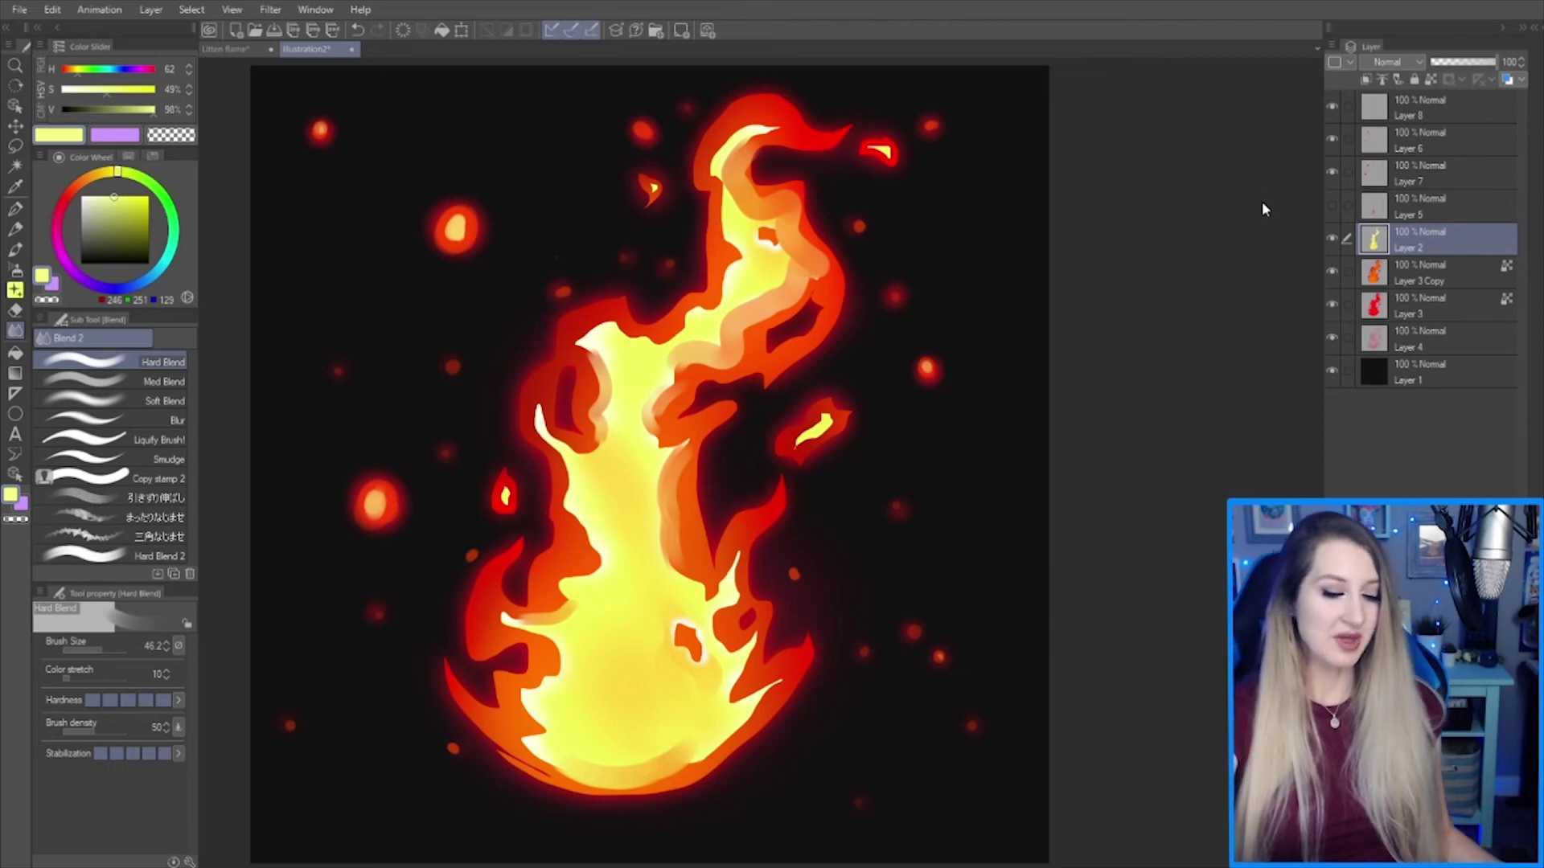
key("ctrl+z")
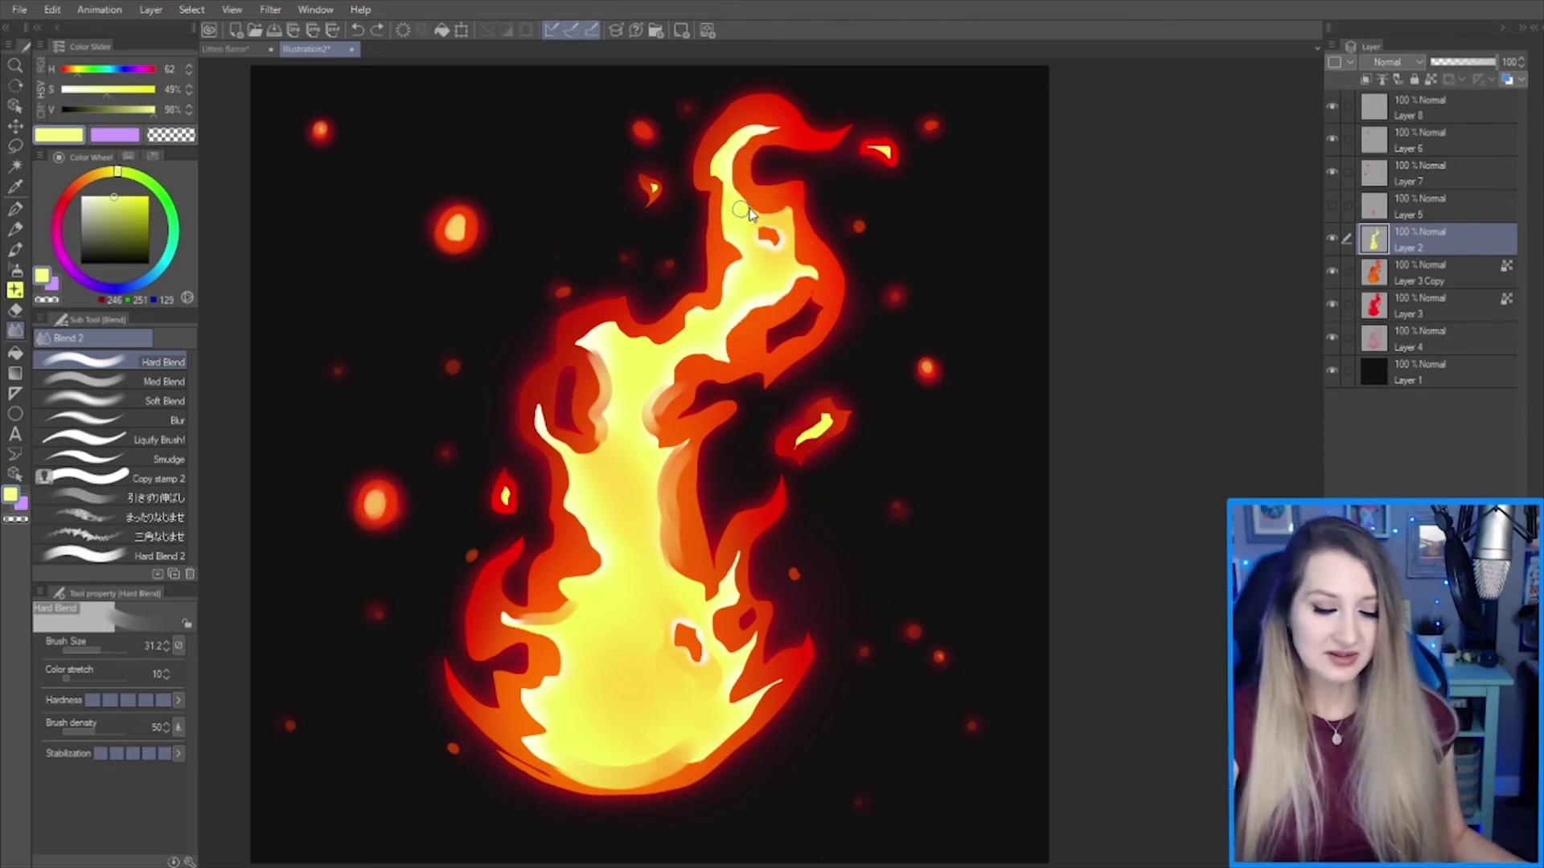
key("[")
mouse_move(750, 145)
left_mouse_down()
mouse_move(735, 180)
mouse_move(771, 214)
left_mouse_up()
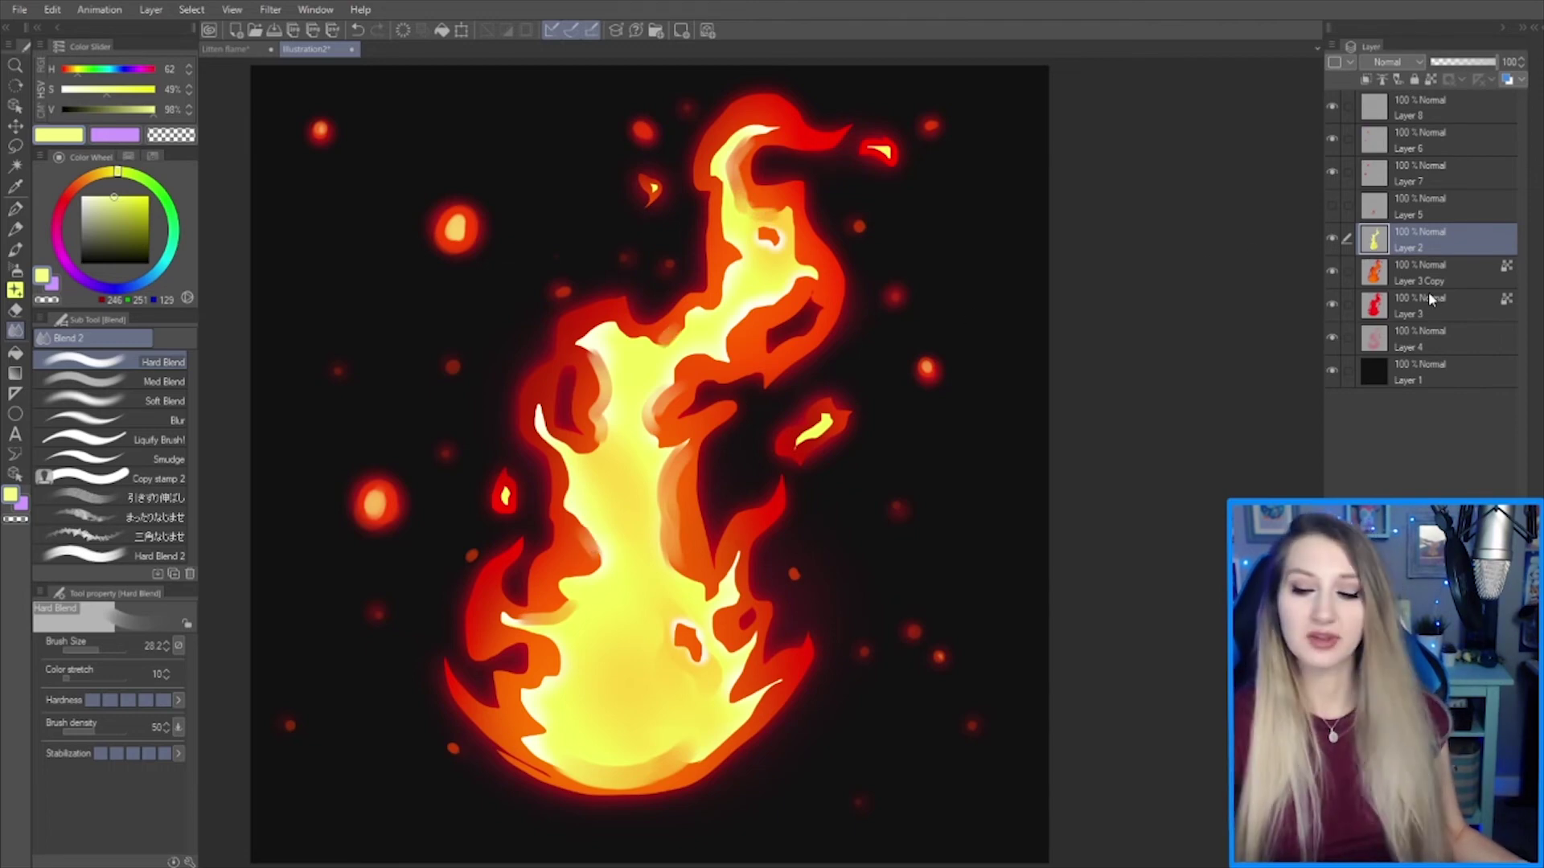
- Unlock transparent pixels on Layer 3 Copy and blend the orange flame's lower edges into the red, enlarging the brush to 56.9
left_click(1481, 265)
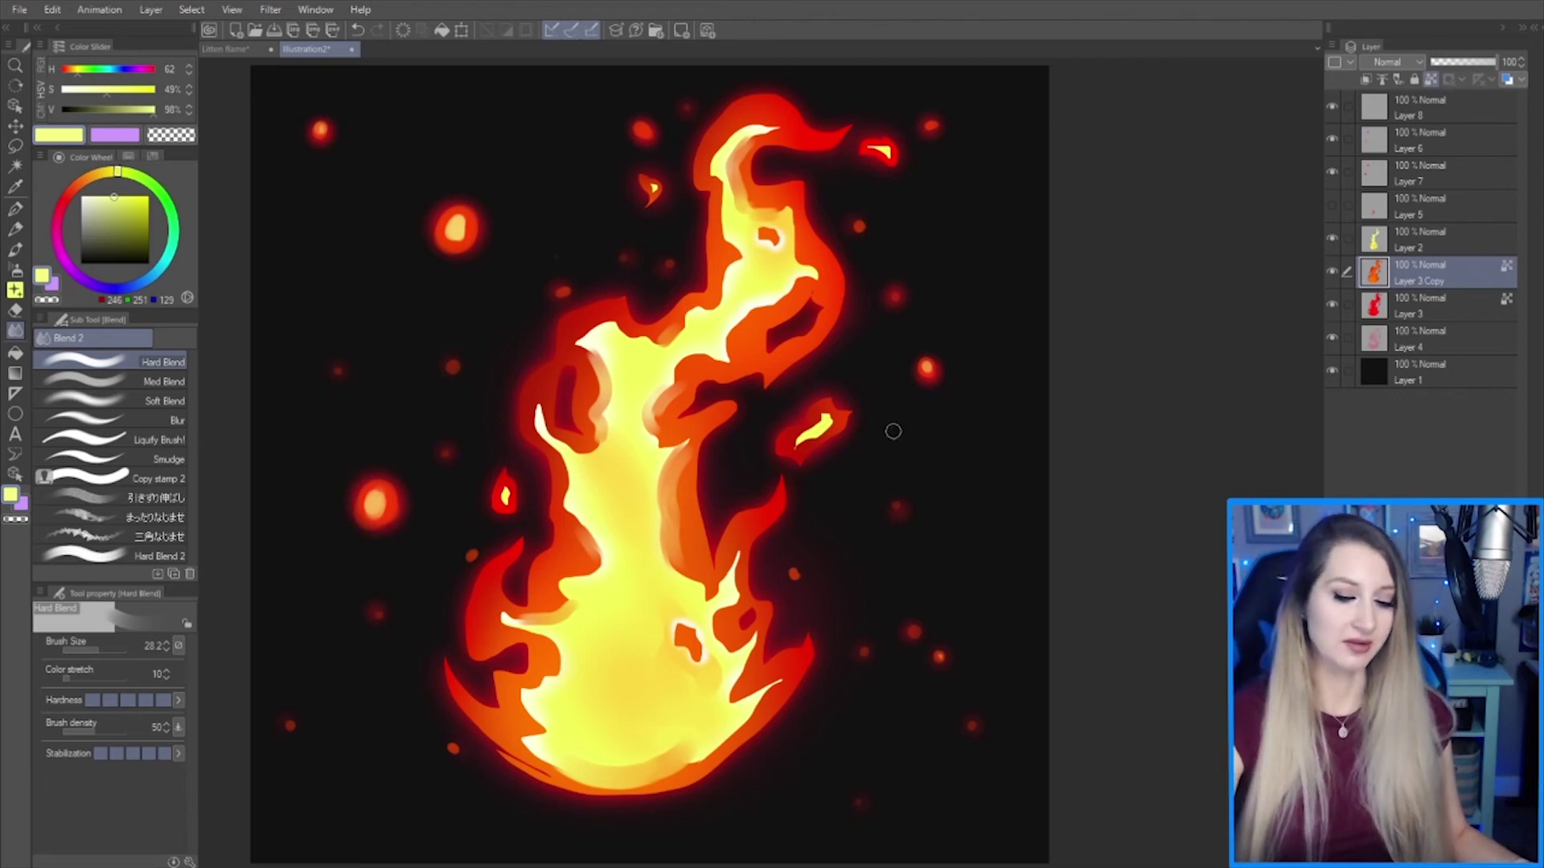
left_click(1432, 80)
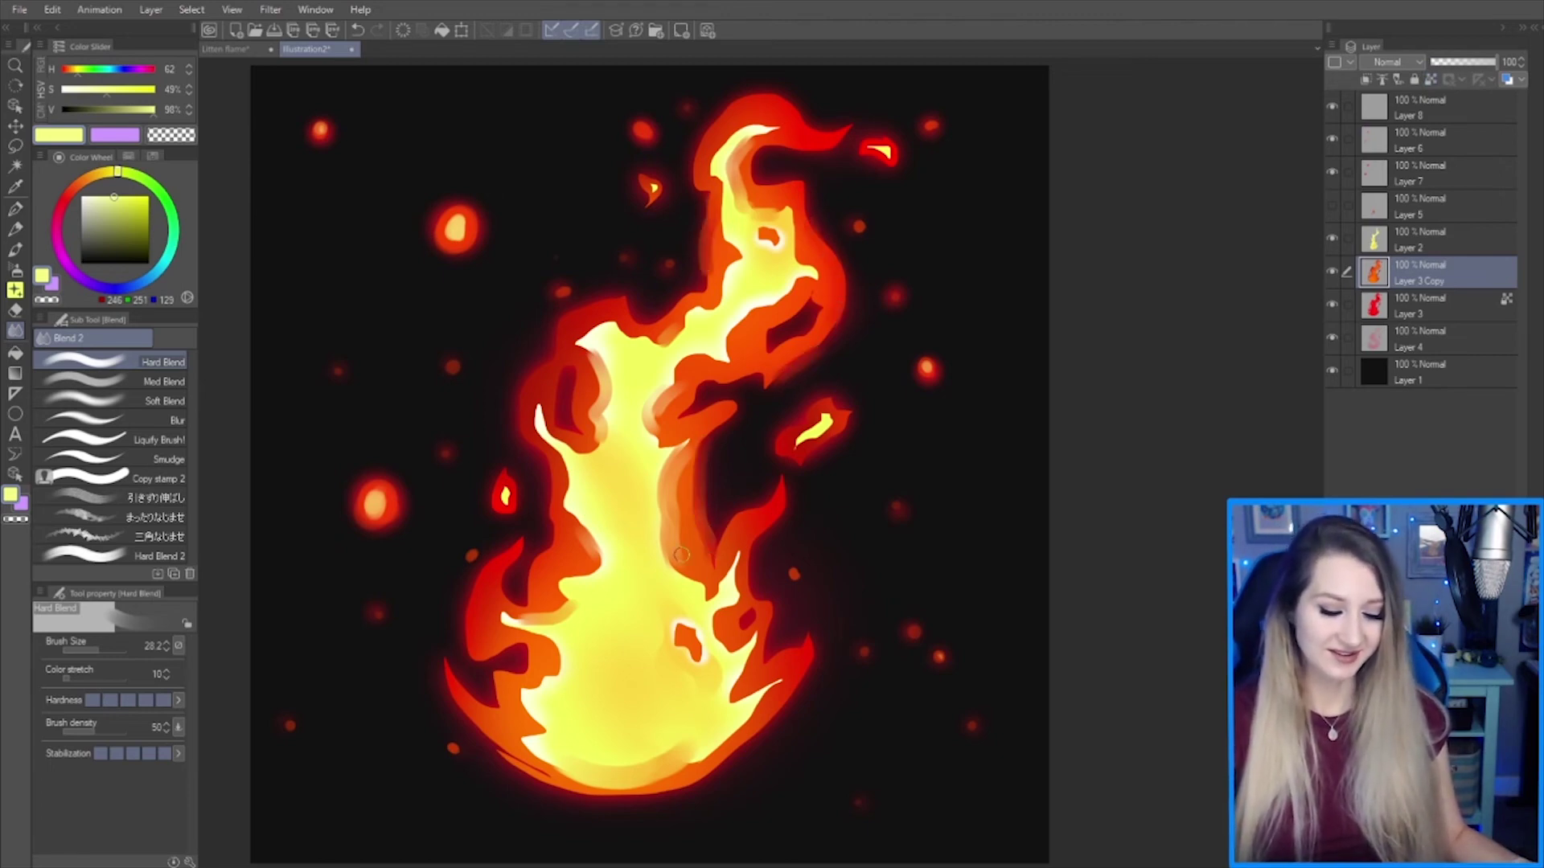
left_click_drag(523, 646, 511, 644)
mouse_move(792, 706)
left_mouse_down()
mouse_move(713, 776)
mouse_move(625, 795)
mouse_move(469, 691)
mouse_move(492, 734)
mouse_move(632, 773)
left_mouse_up()
left_click_drag(515, 761, 603, 809)
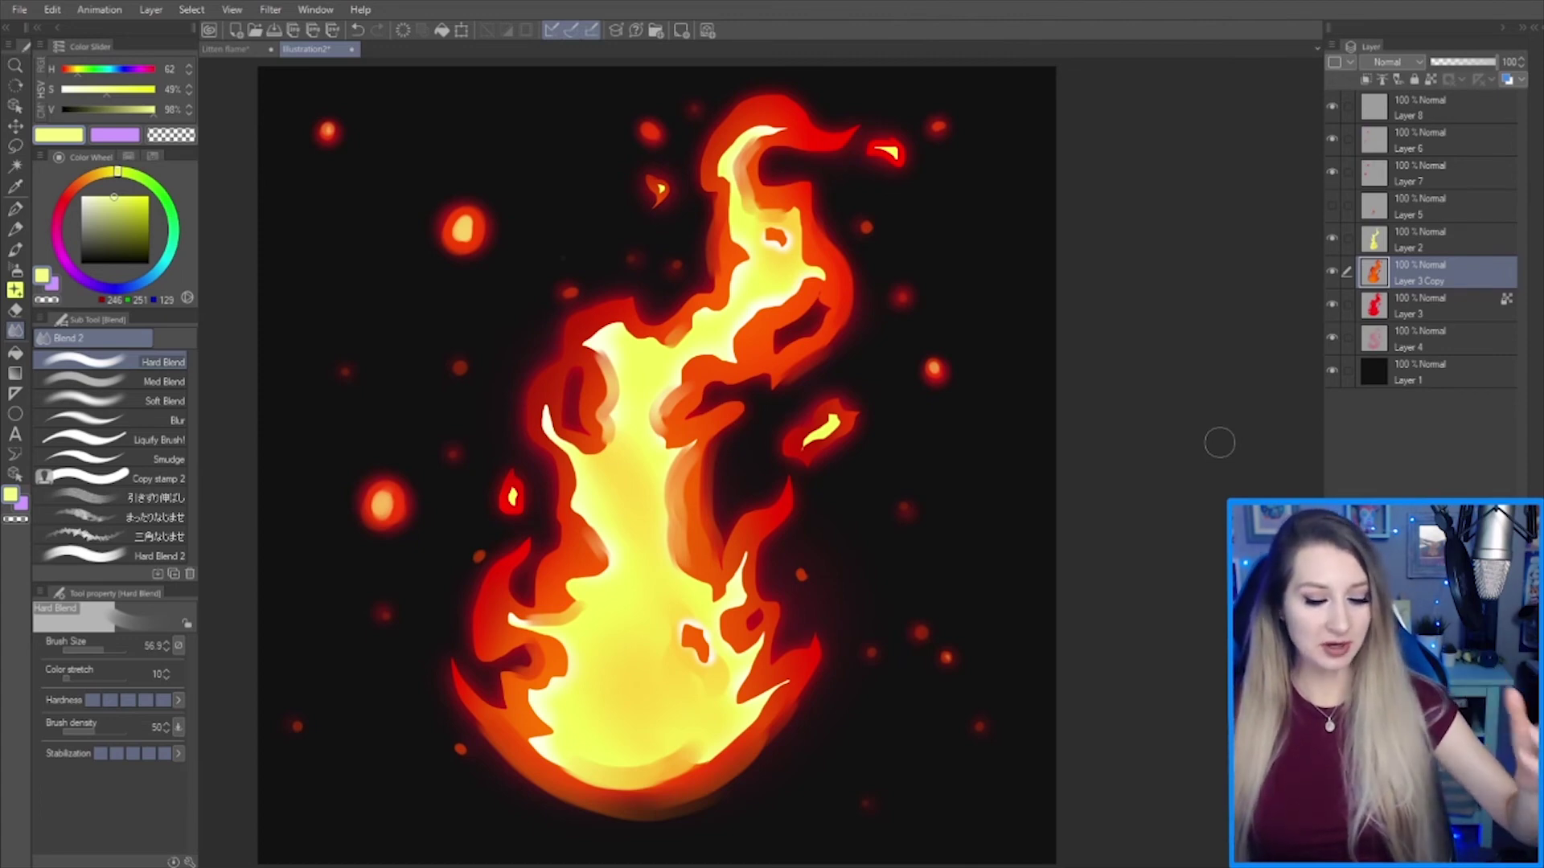
- Select Layers 8, 6 and 7 together, lasso the large upper-left spark, then scale it down and shift it slightly upward
left_click(1411, 109)
left_click(1423, 178, "shift")
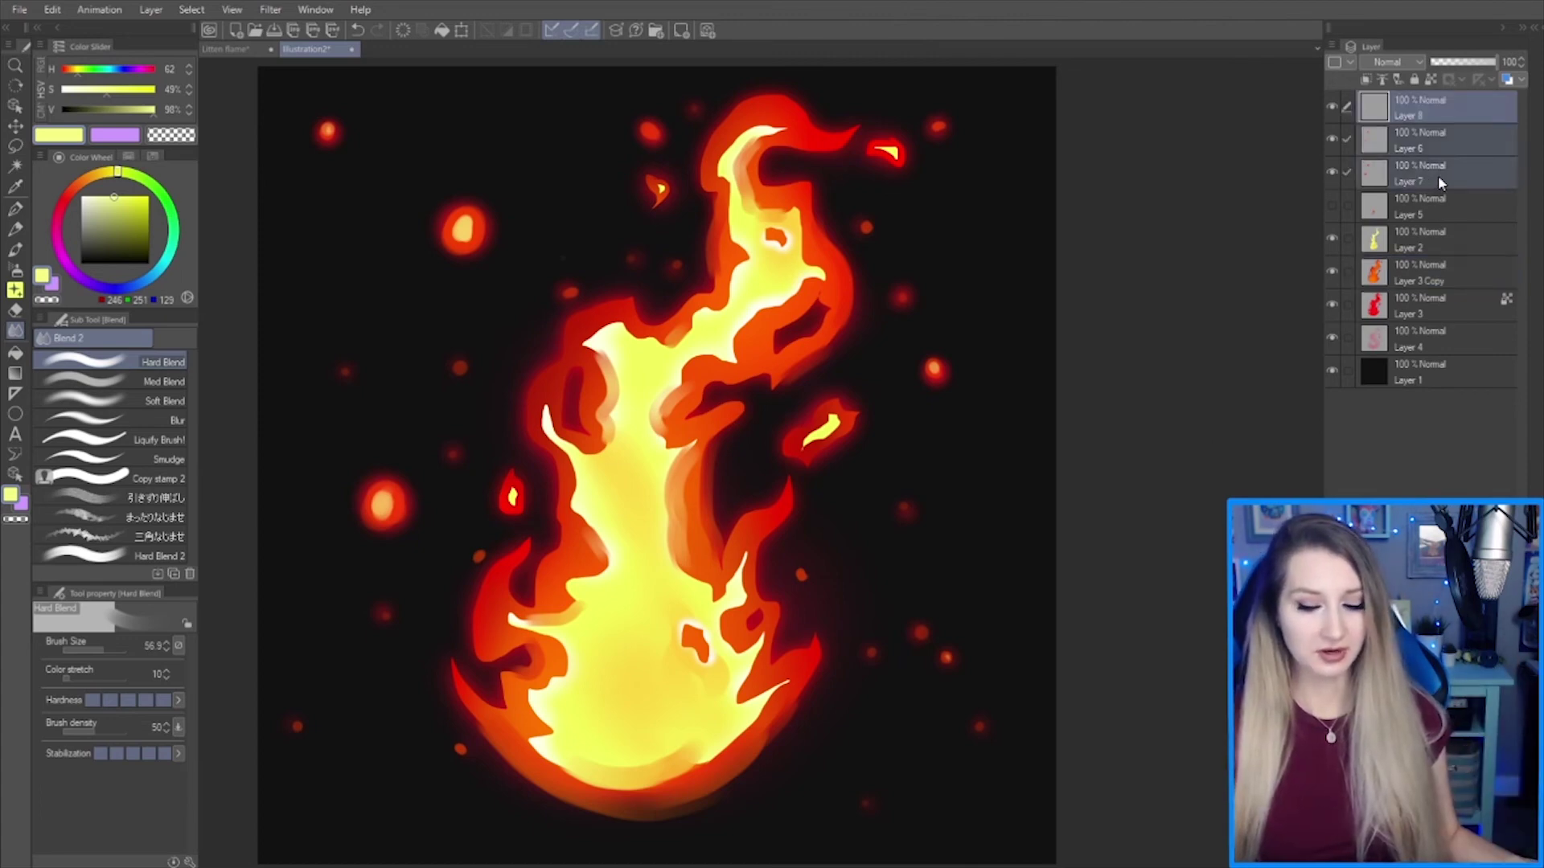
key("m")
mouse_move(398, 454)
left_mouse_down()
mouse_move(332, 496)
mouse_move(391, 558)
mouse_move(414, 467)
left_mouse_up()
mouse_move(489, 188)
left_mouse_down()
mouse_move(431, 252)
mouse_move(508, 188)
left_mouse_up()
left_click(517, 300)
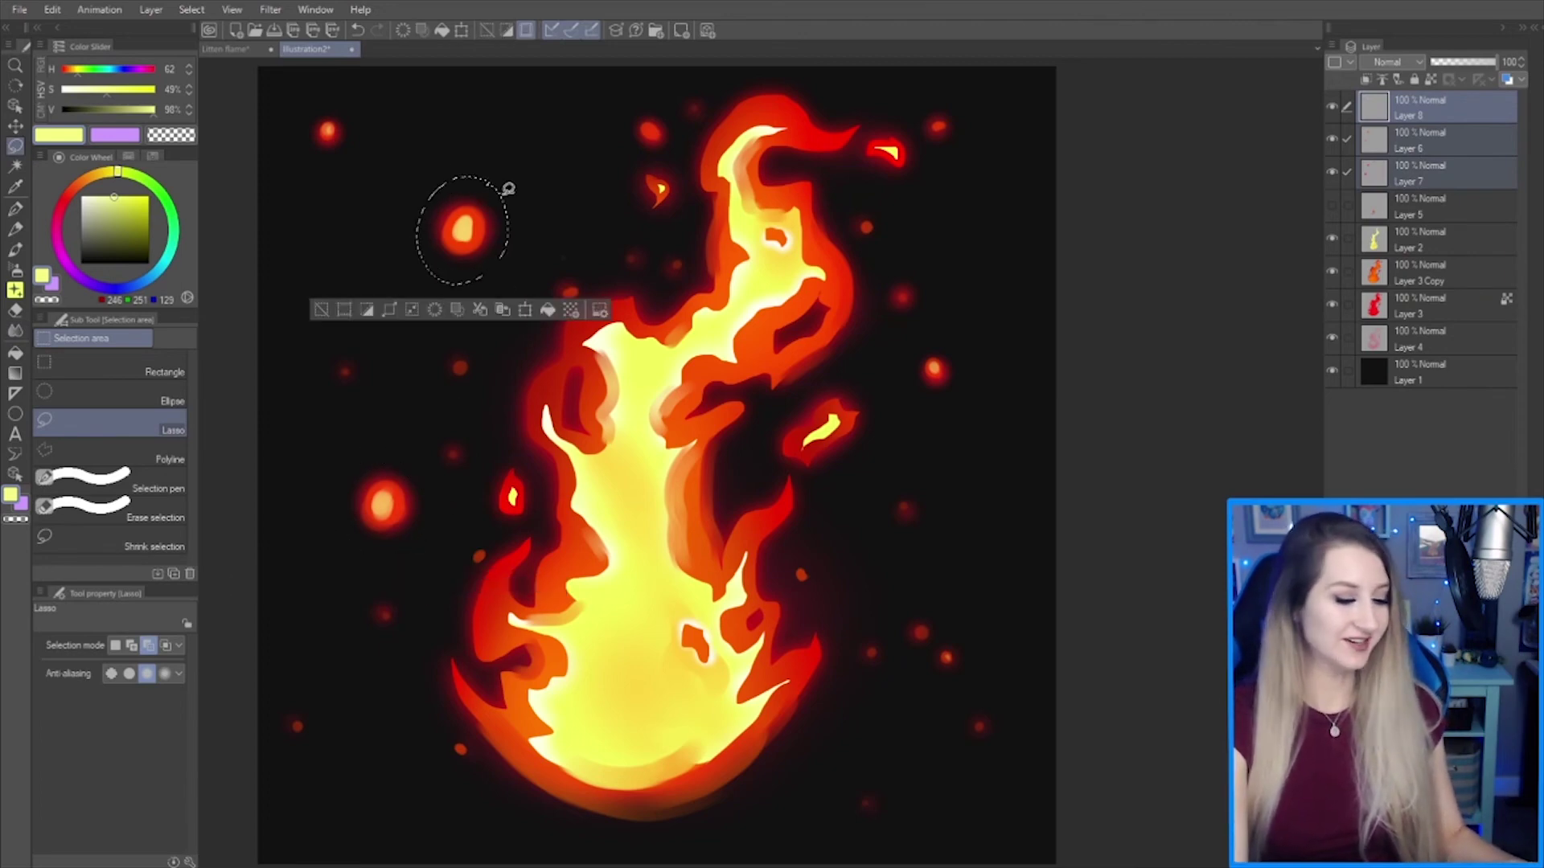
key("ctrl+t")
mouse_move(510, 284)
left_mouse_down()
mouse_move(476, 243)
mouse_move(517, 193)
mouse_move(507, 203)
left_mouse_up()
left_click(476, 256)
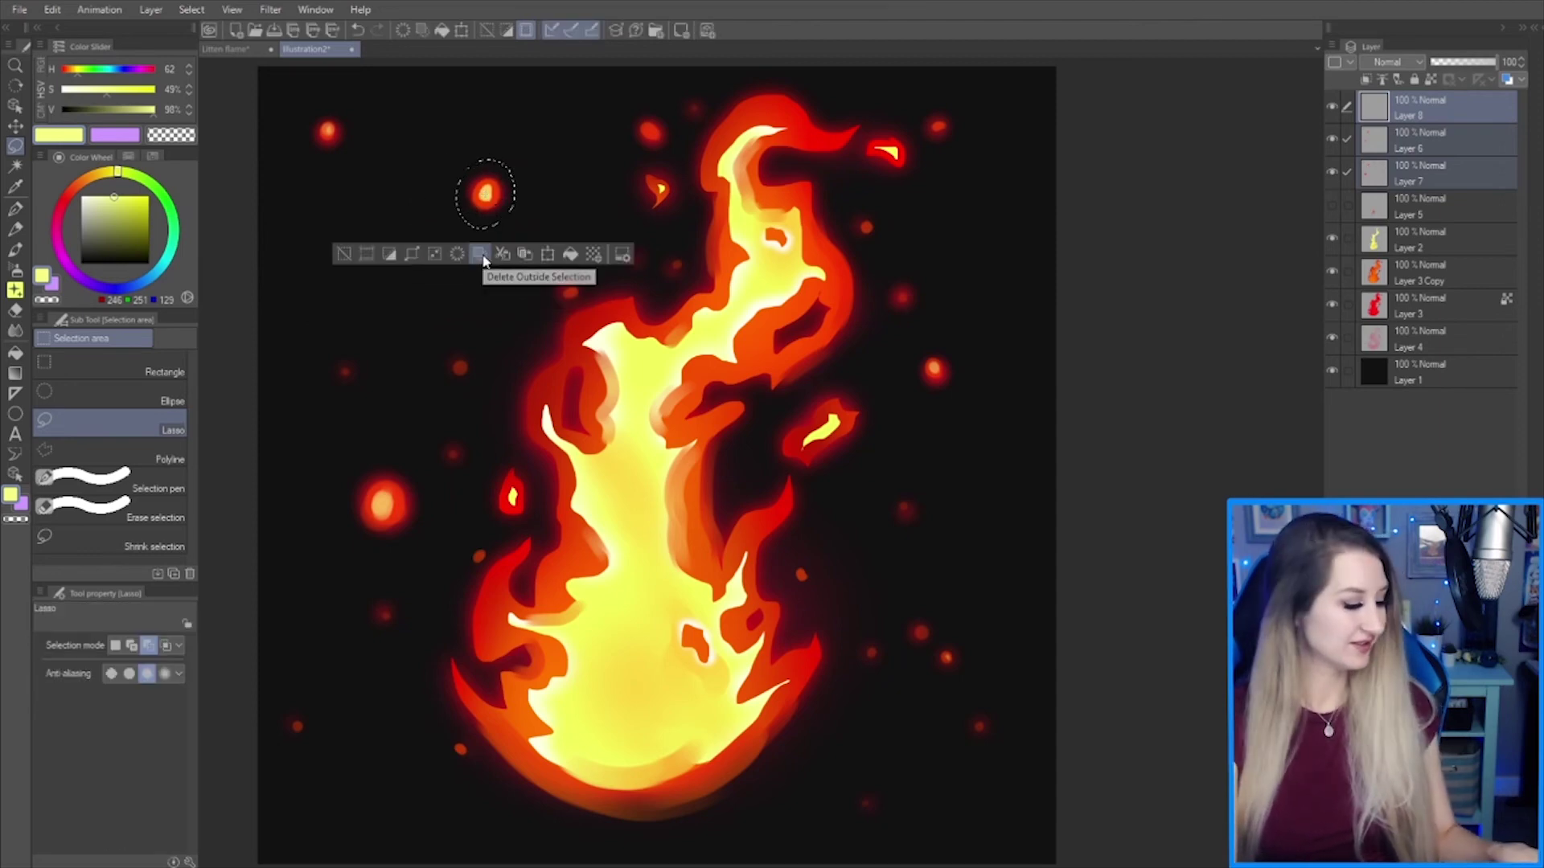
- Clear the selection, lasso the large spark left of the flame, and scale it down
left_click(507, 317)
mouse_move(395, 451)
left_mouse_down()
mouse_move(408, 547)
mouse_move(412, 448)
mouse_move(432, 452)
mouse_move(401, 481)
left_mouse_up()
key("ctrl+t")
key("Return")
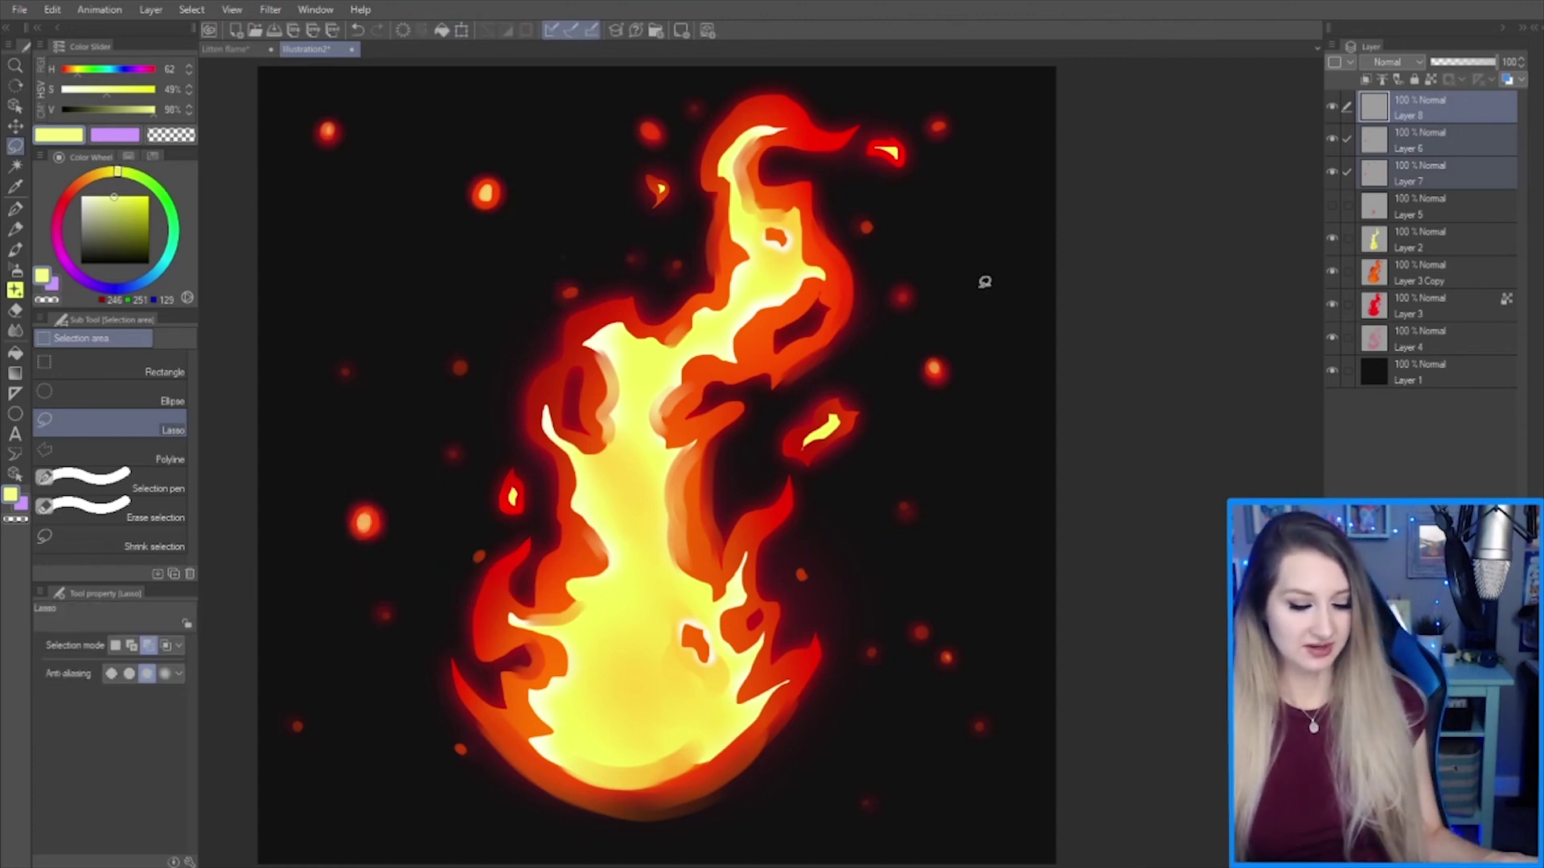
- Move the selected spark from the flame's left side to its lower right side
key("k")
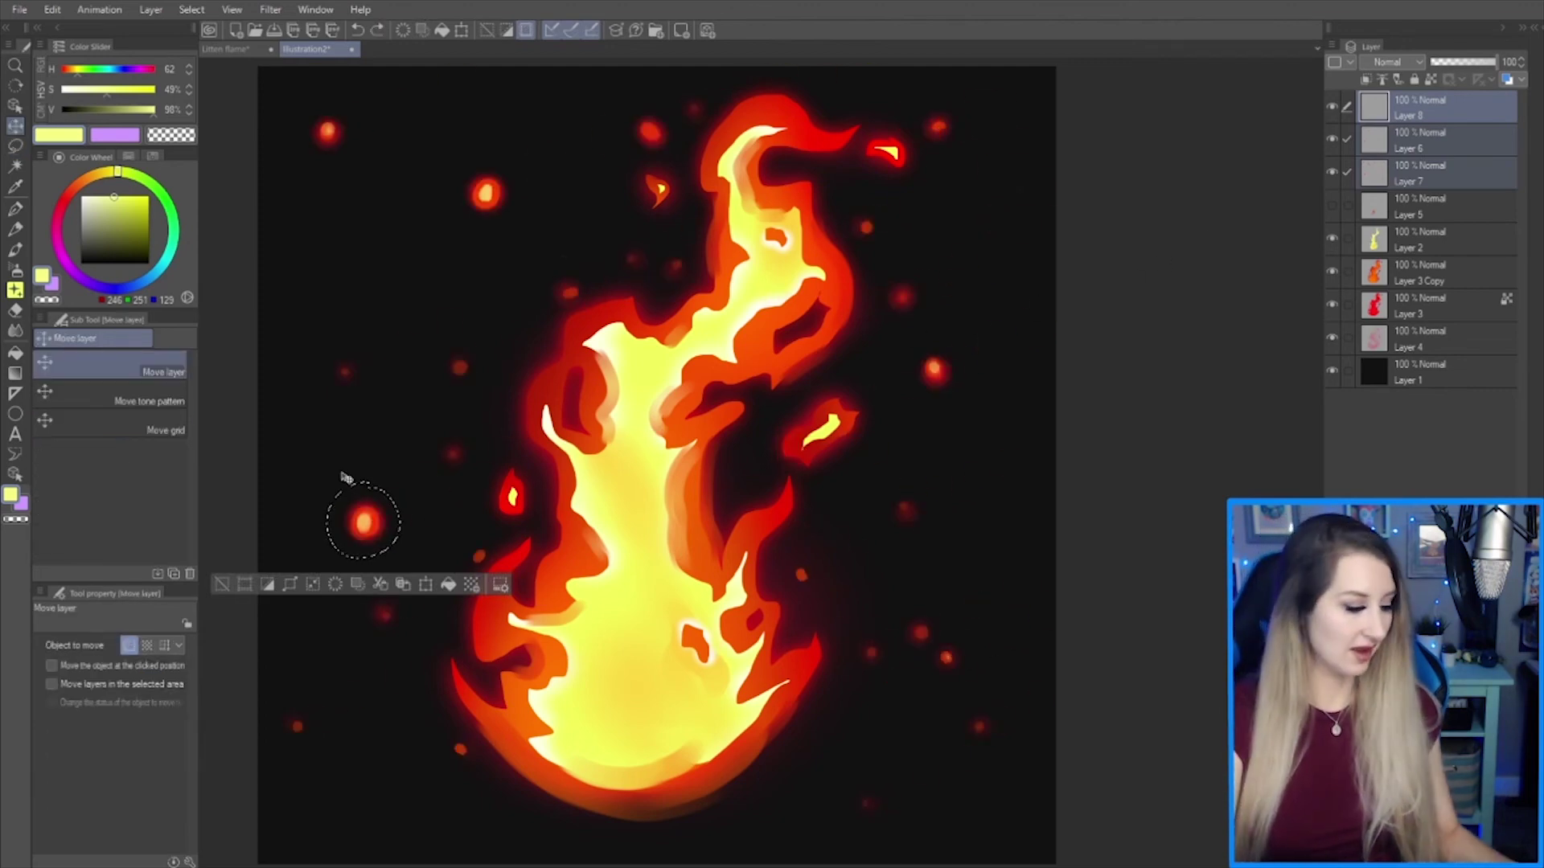
key("ctrl+t")
left_click_drag(382, 524, 1028, 601)
left_click(963, 665)
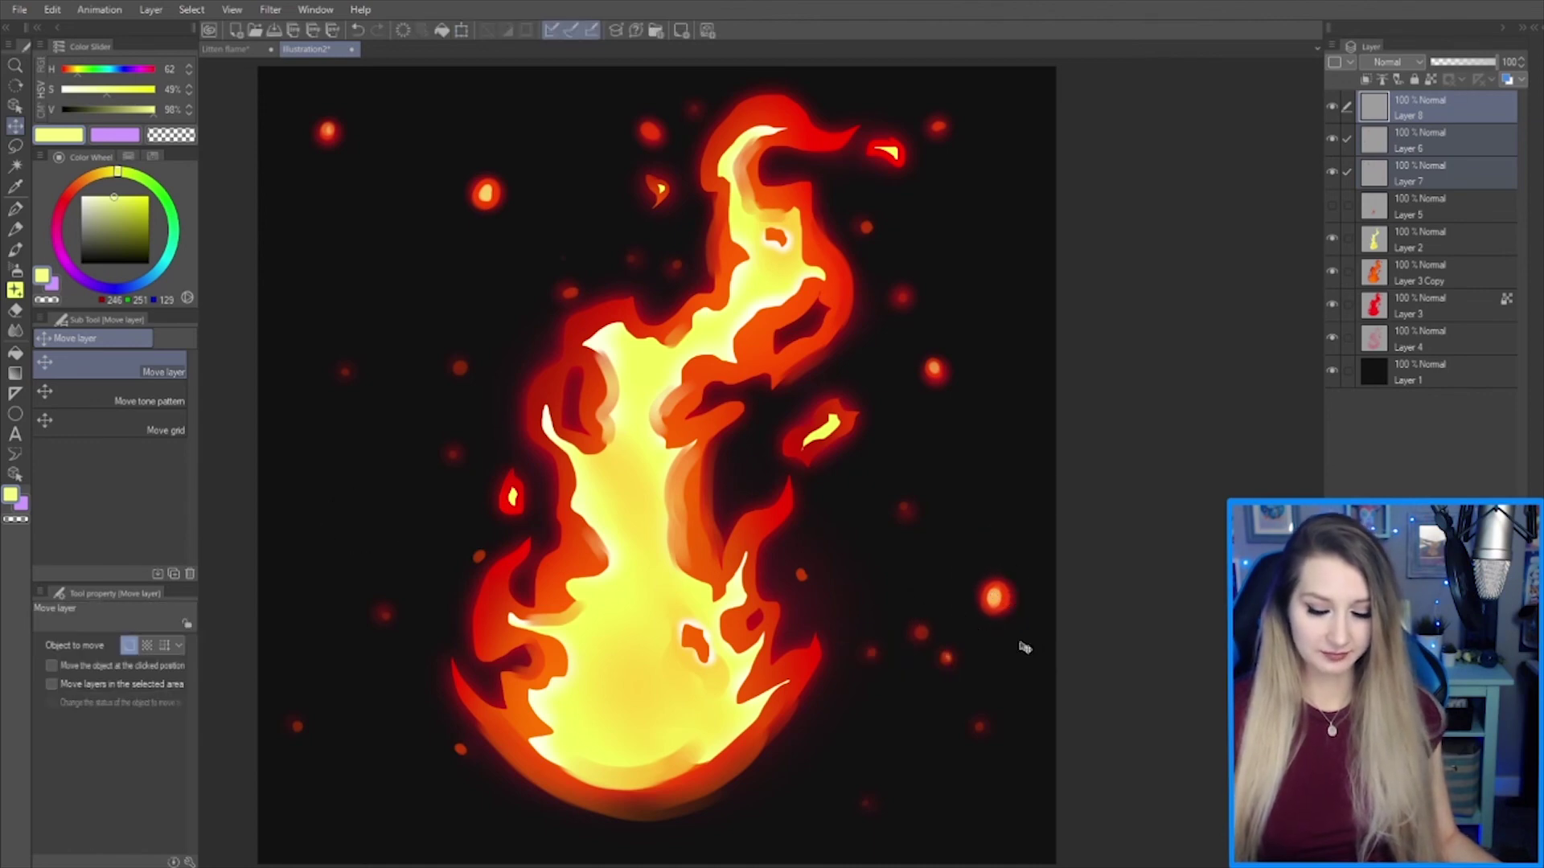
- Lasso the large spark at the canvas's upper left and move it down and inward, closer to the flame's left side
mouse_move(1134, 632)
left_mouse_down()
mouse_move(1084, 618)
mouse_move(1090, 633)
left_mouse_up()
key("m")
mouse_move(458, 160)
left_mouse_down()
mouse_move(484, 207)
mouse_move(459, 159)
left_mouse_up()
key("ctrl+t")
left_click_drag(466, 216, 382, 330)
key("Return")
left_click_drag(1109, 599, 1148, 587)
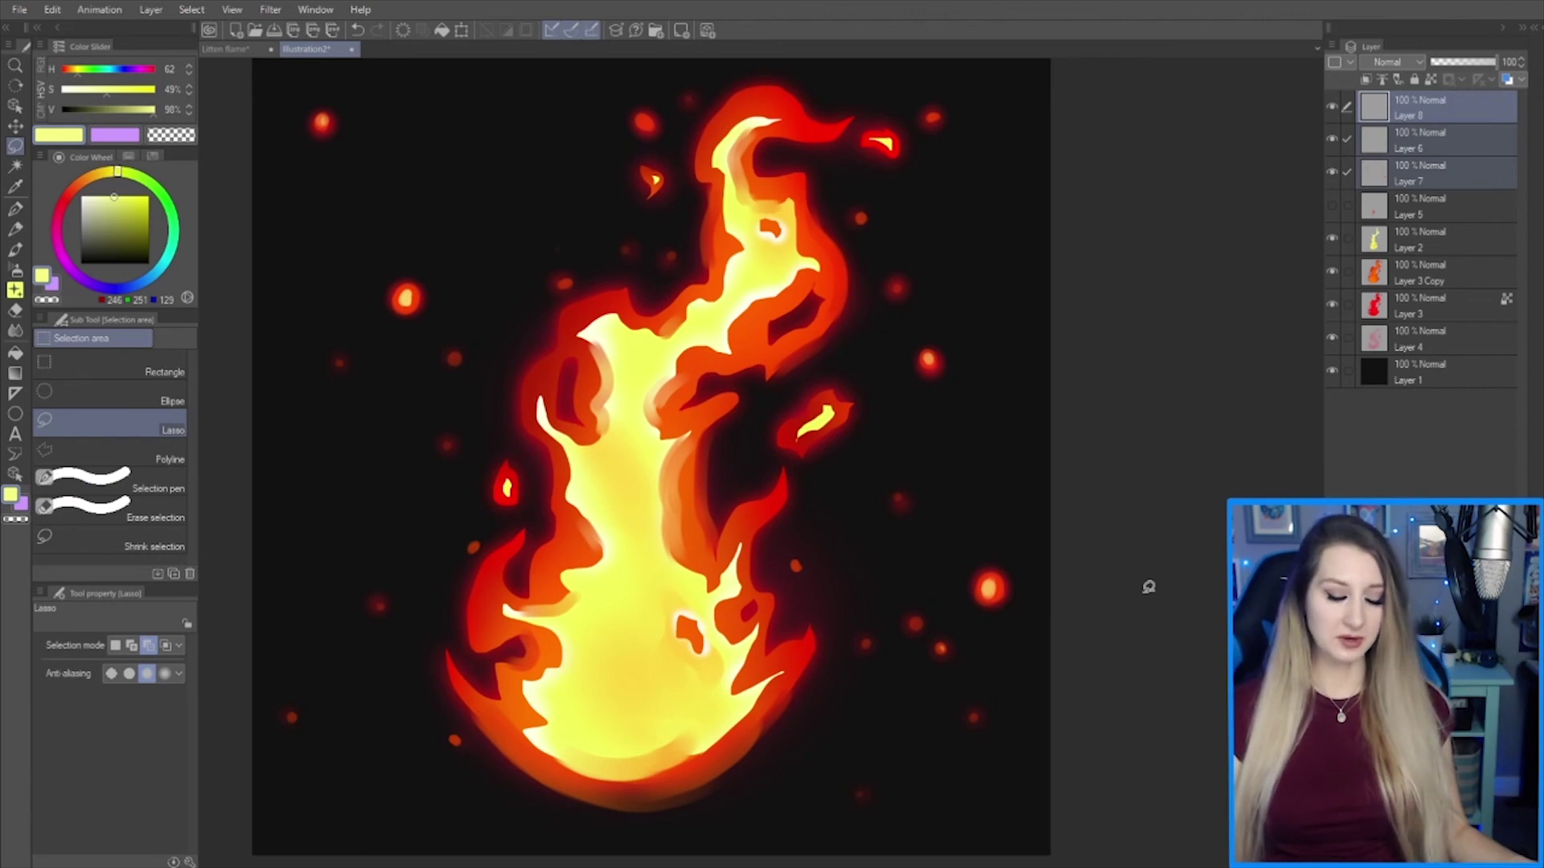
left_click_drag(1079, 517, 1121, 523)
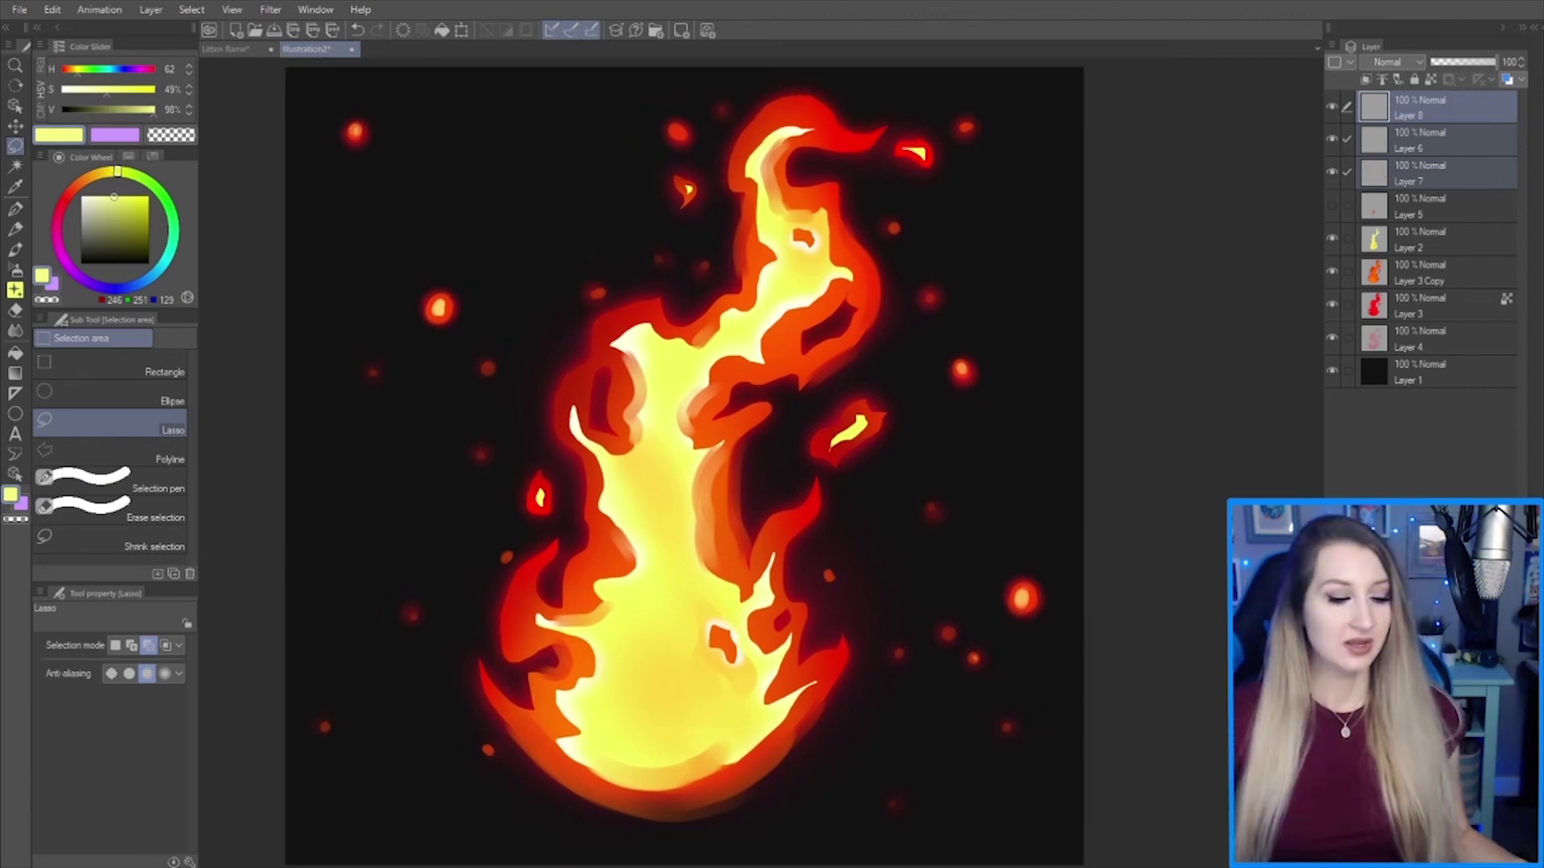
- Switch to the Litten flame illustration and hide every layer in the fire folder, from Layer 6 down to the glow dodge Layer 33
left_click(229, 50)
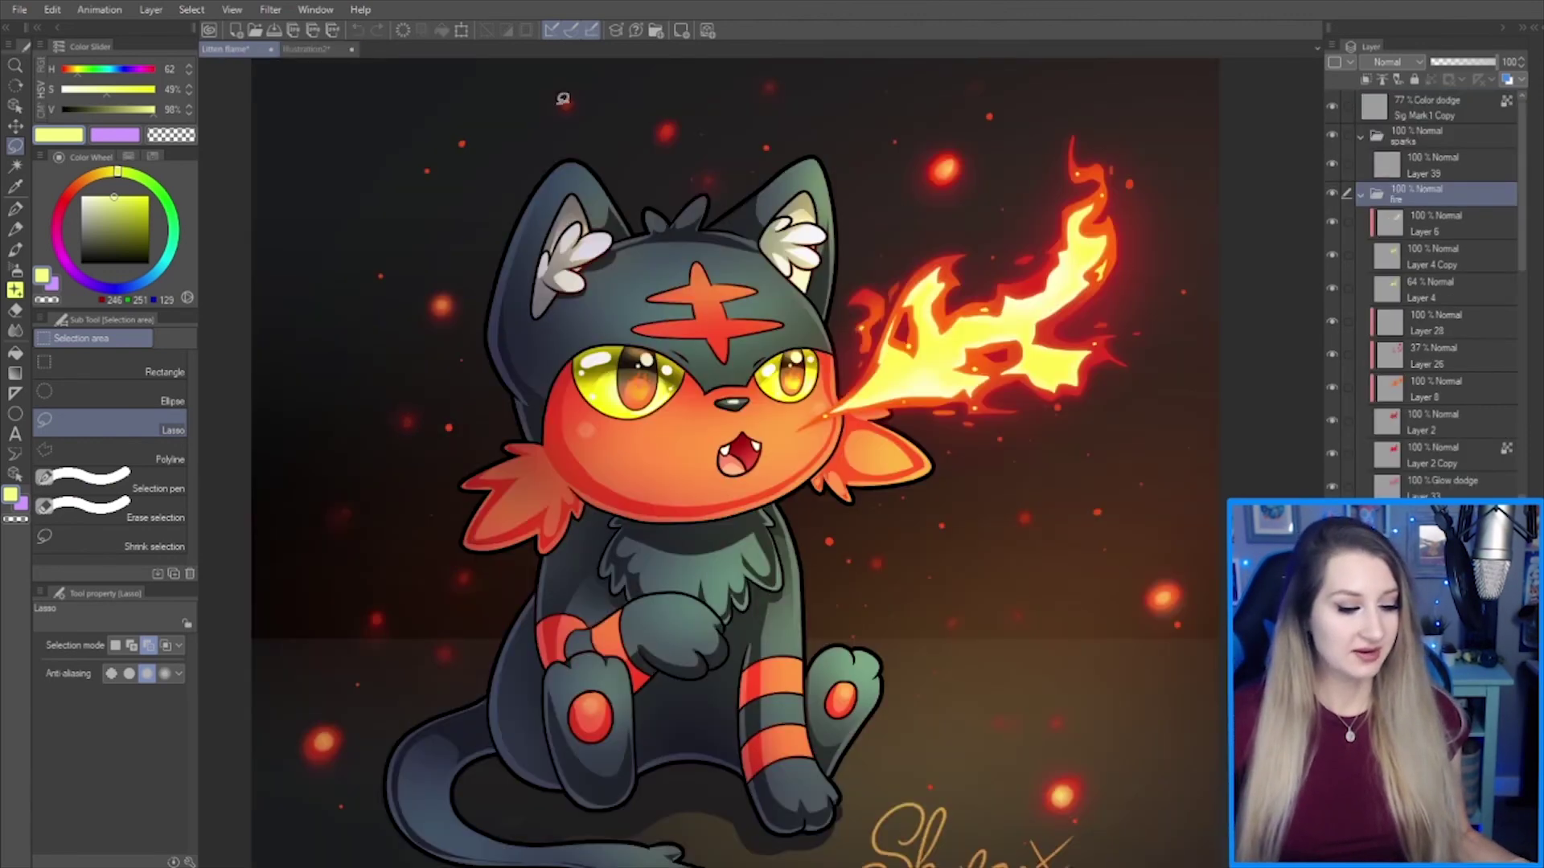
left_click_drag(1071, 406, 1018, 406)
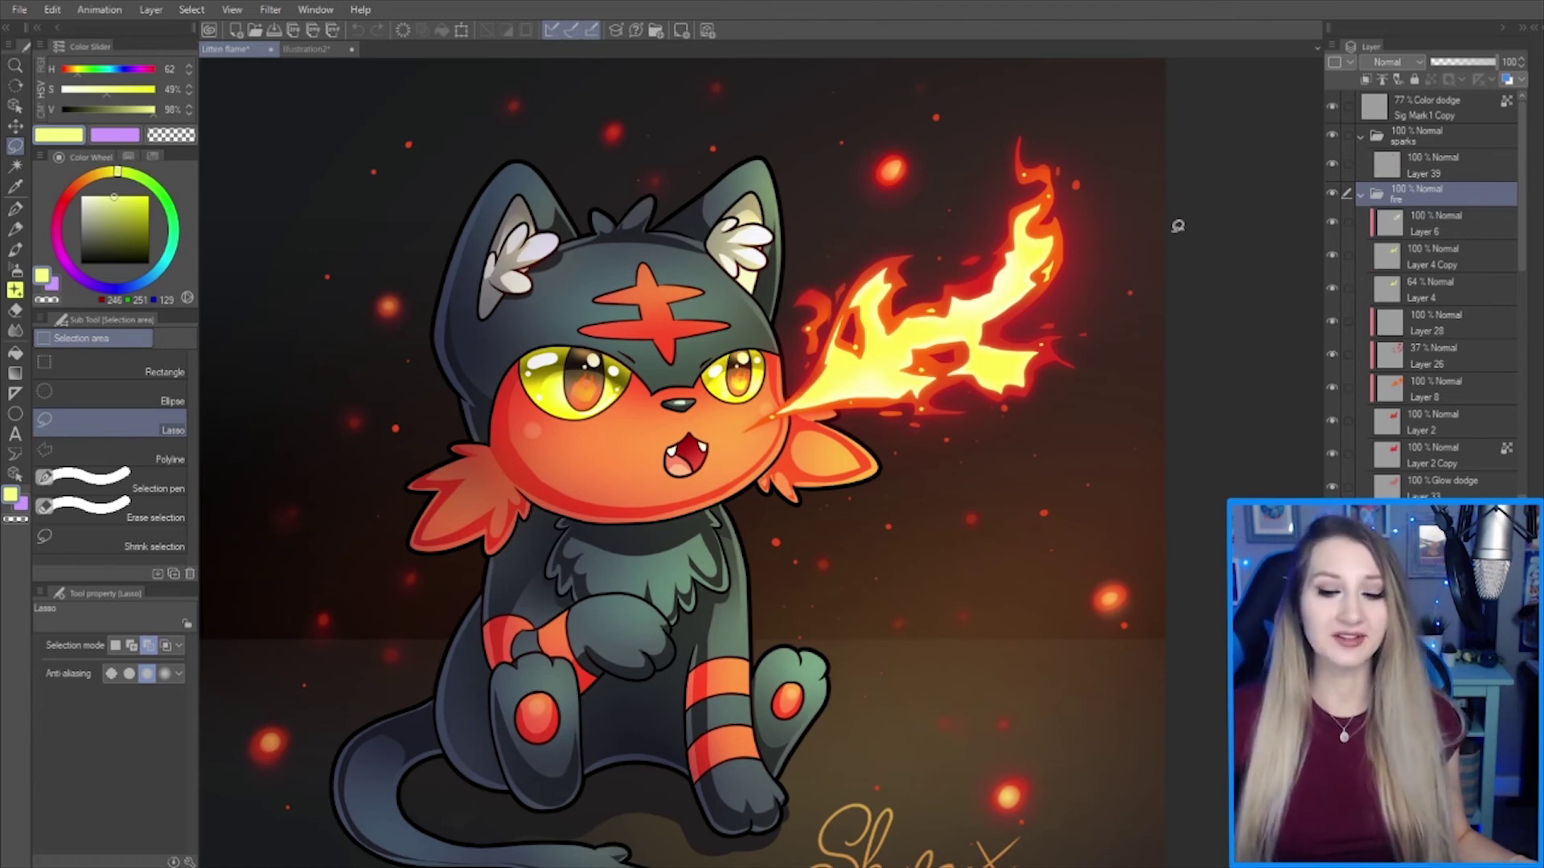
scroll(919, 273, "up", 2)
left_click(1333, 203)
left_click(1332, 235)
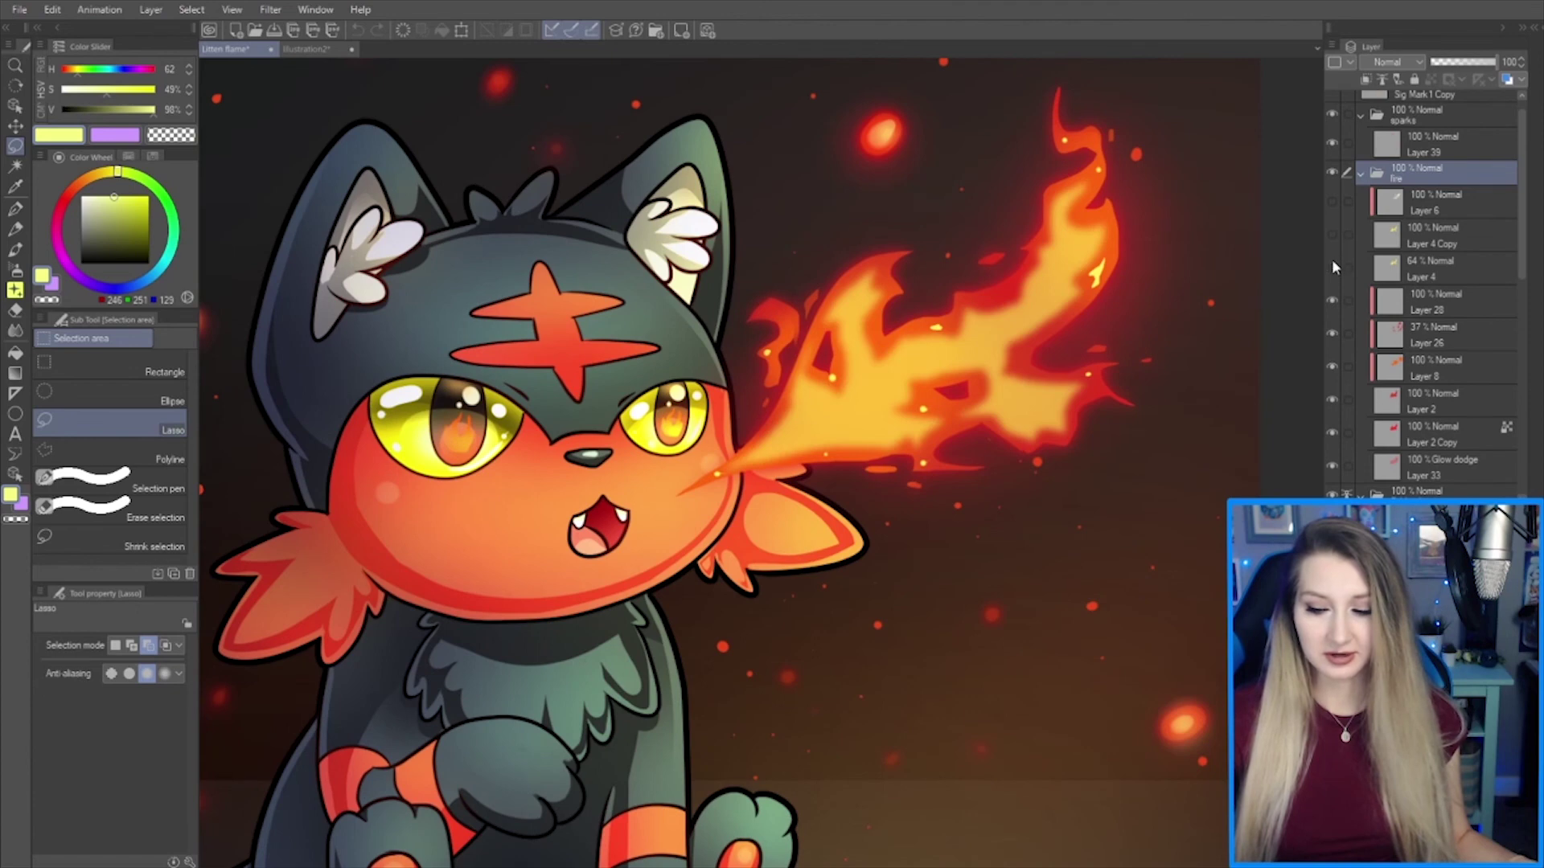
left_click(1332, 262)
left_click(1332, 294)
left_click(1331, 330)
left_click(1333, 366)
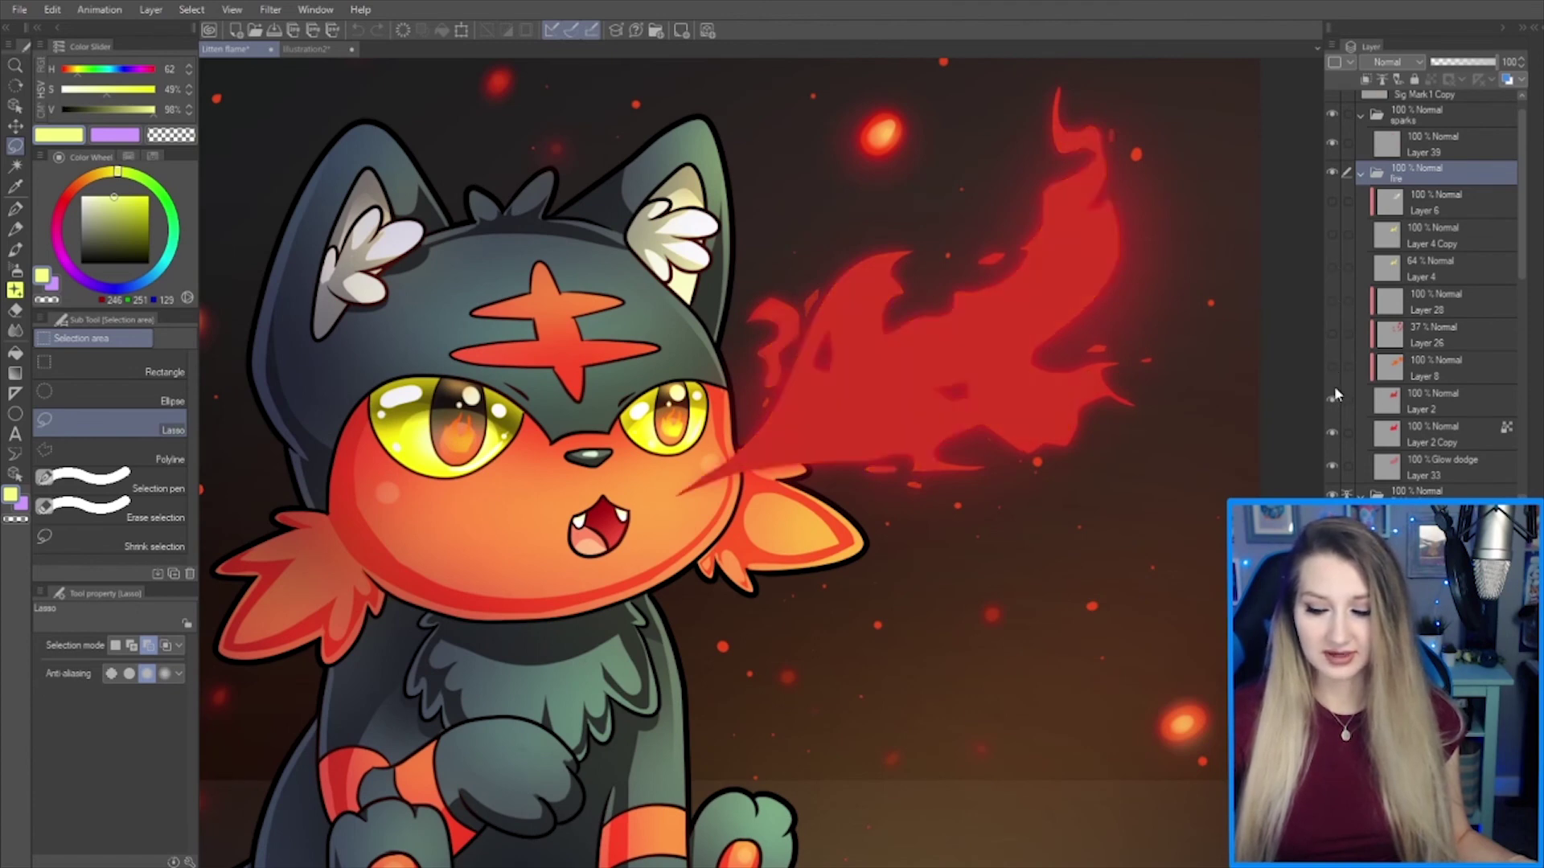
left_click(1334, 399)
left_click(1333, 434)
left_click(1334, 466)
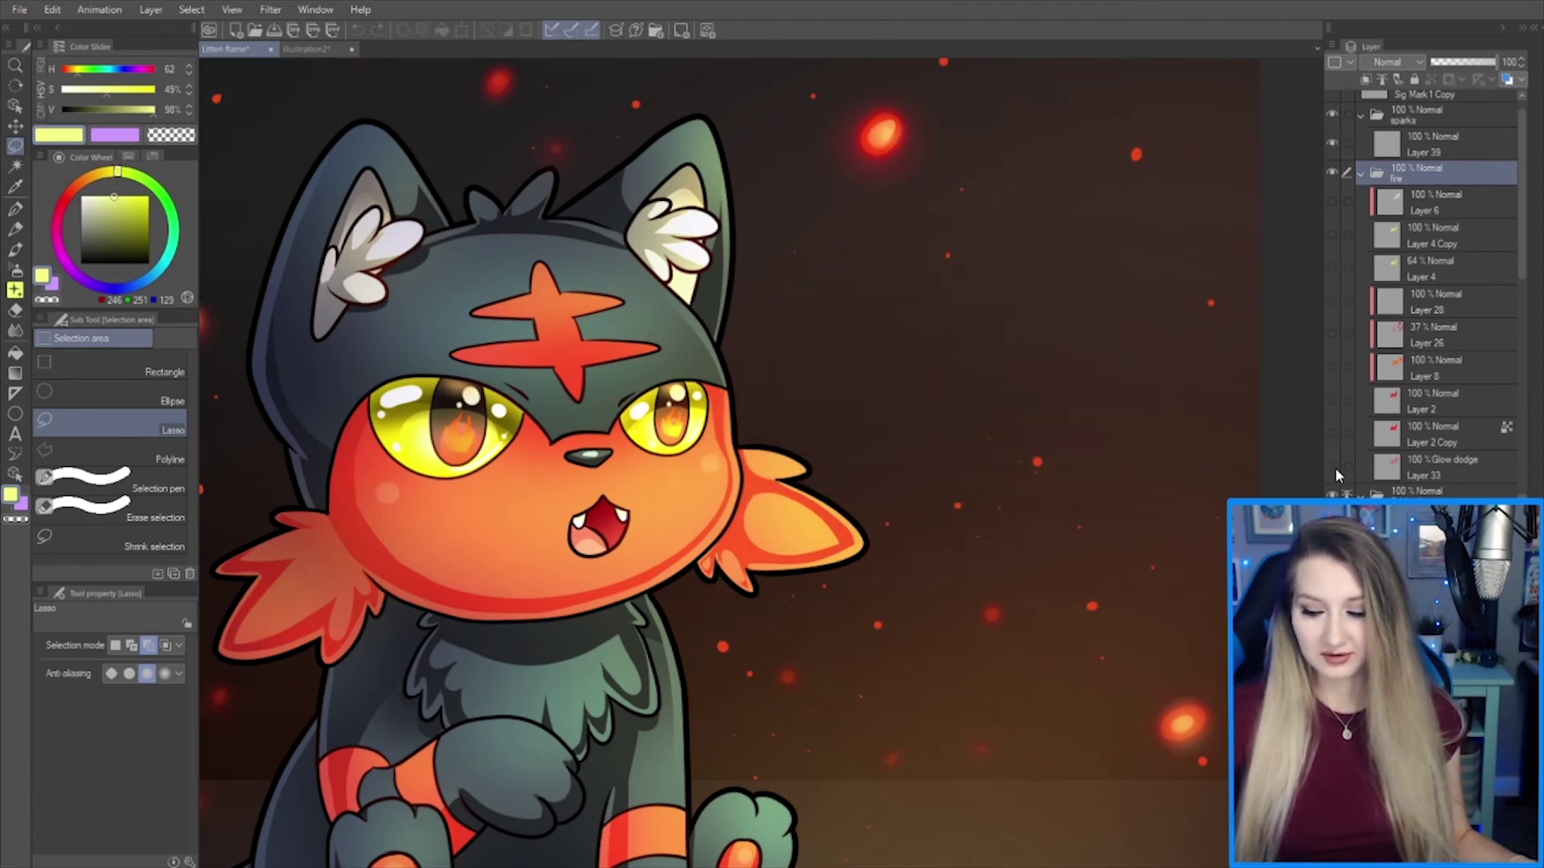
- Preview the glow dodge Layer 33 by itself and hide it again, leaving only the flat red flame on Layer 2 shown
left_click(1333, 466)
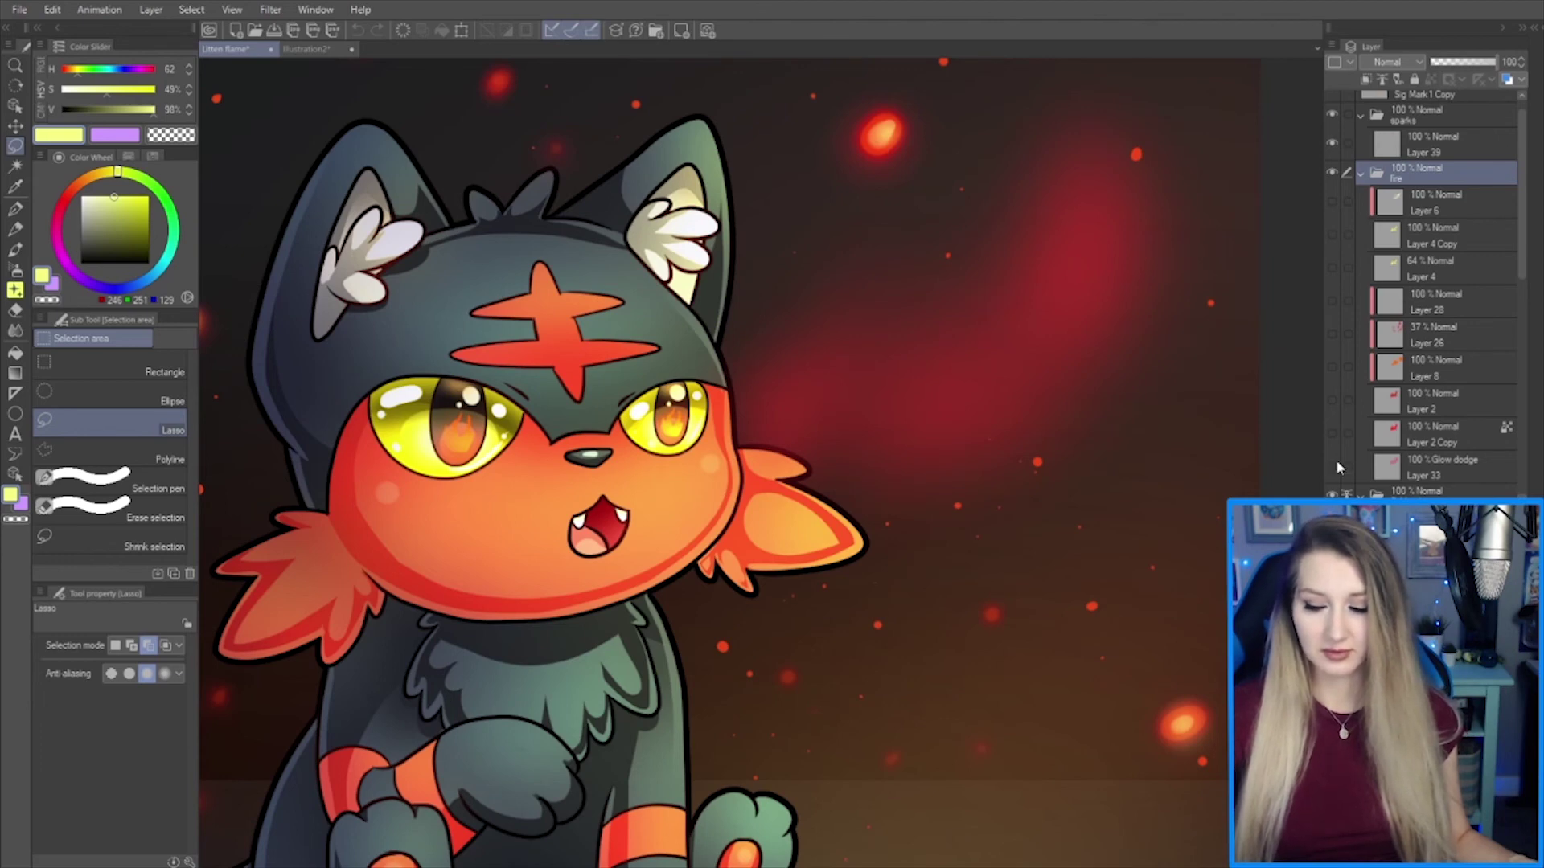
left_click(1333, 467)
left_click(1330, 400)
left_click(1329, 401)
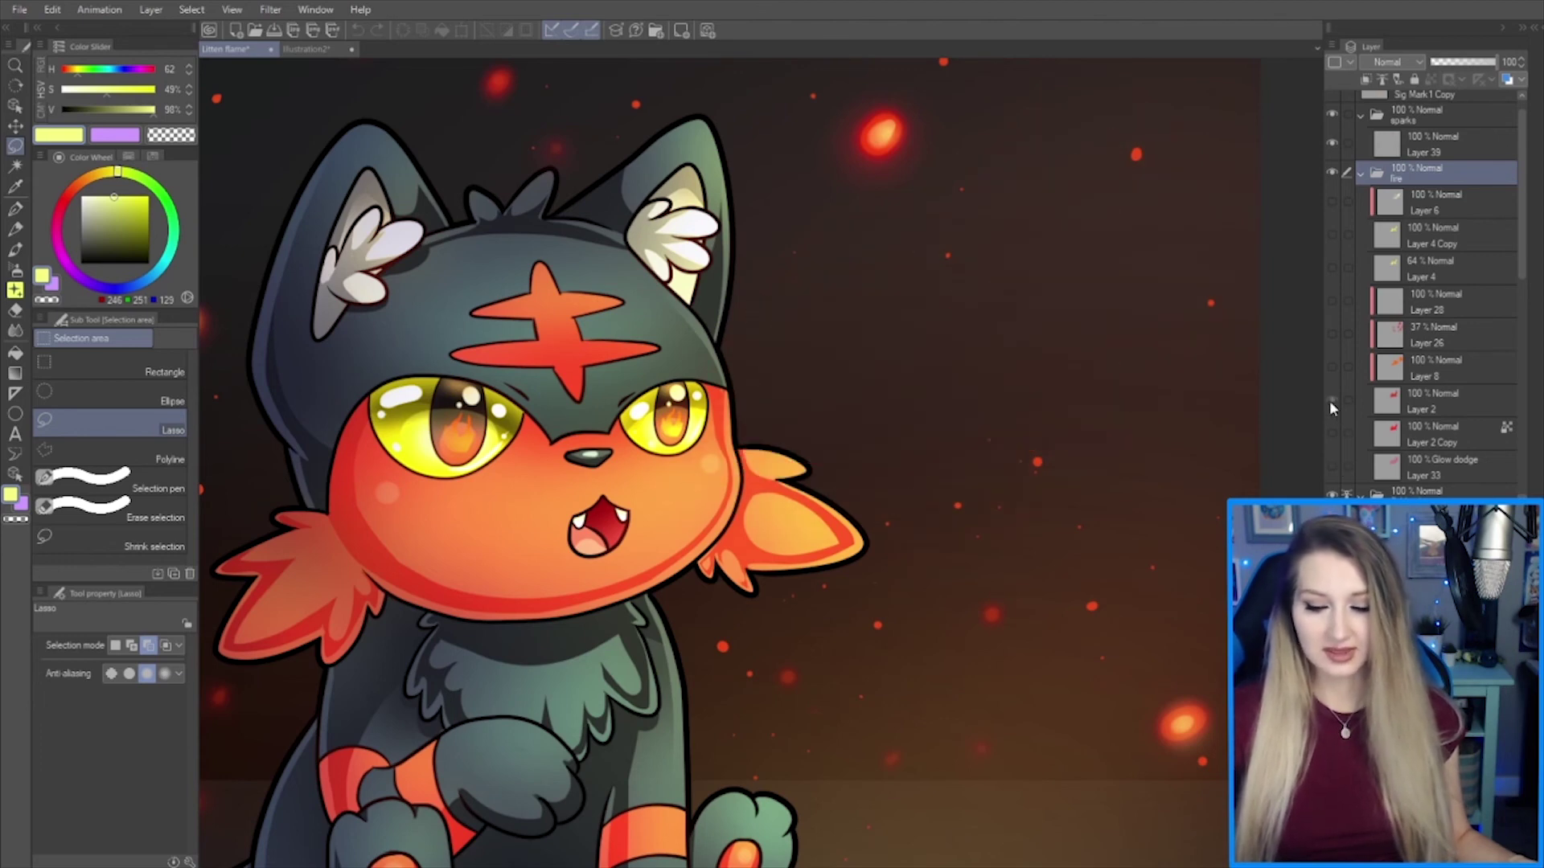
left_click(1329, 400)
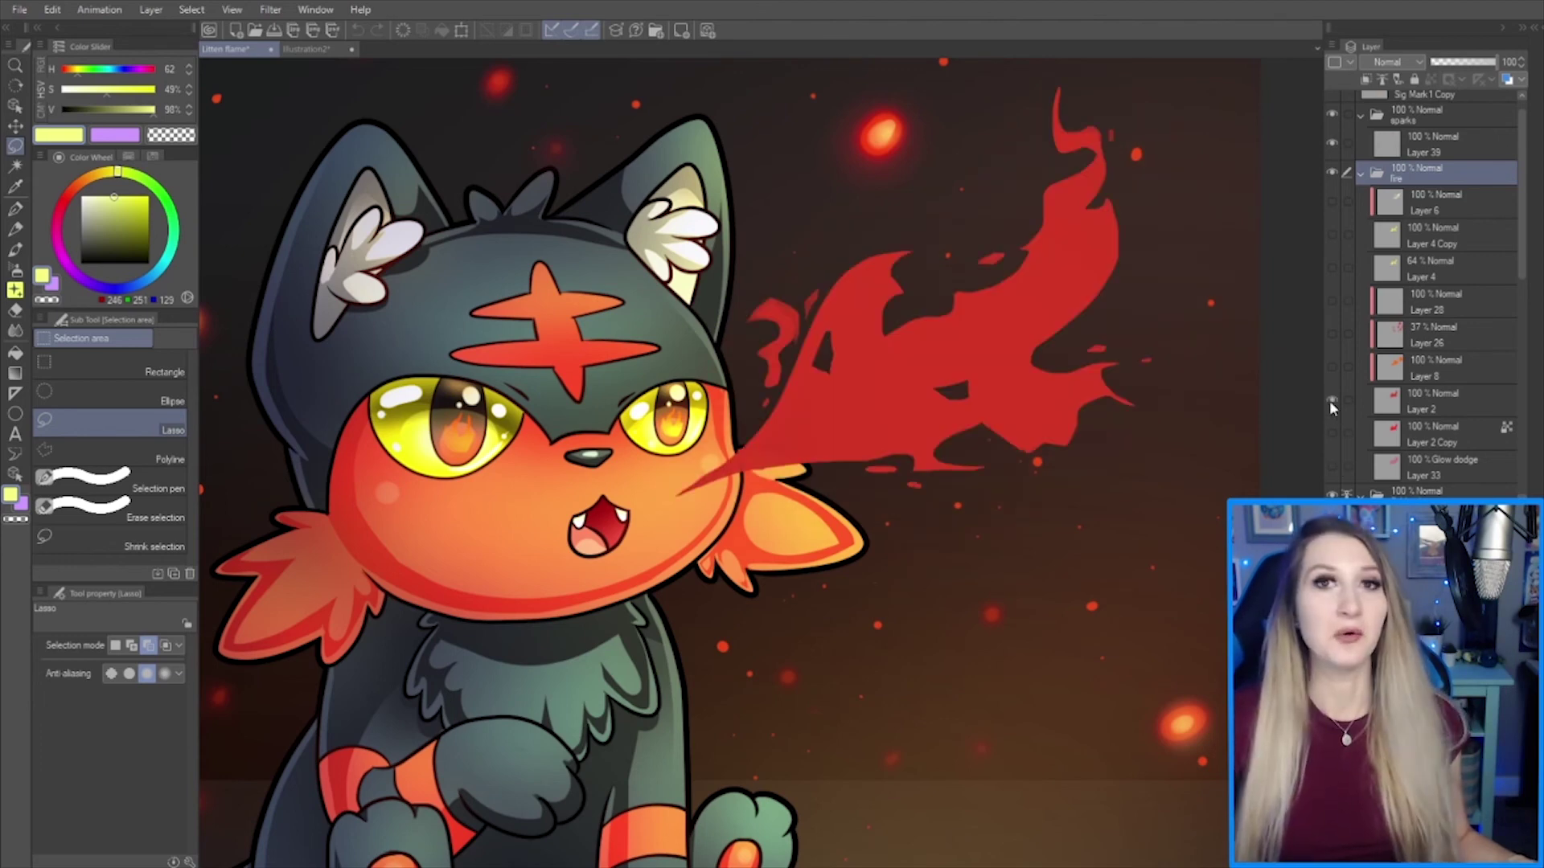
left_click(1329, 401)
left_click(1329, 400)
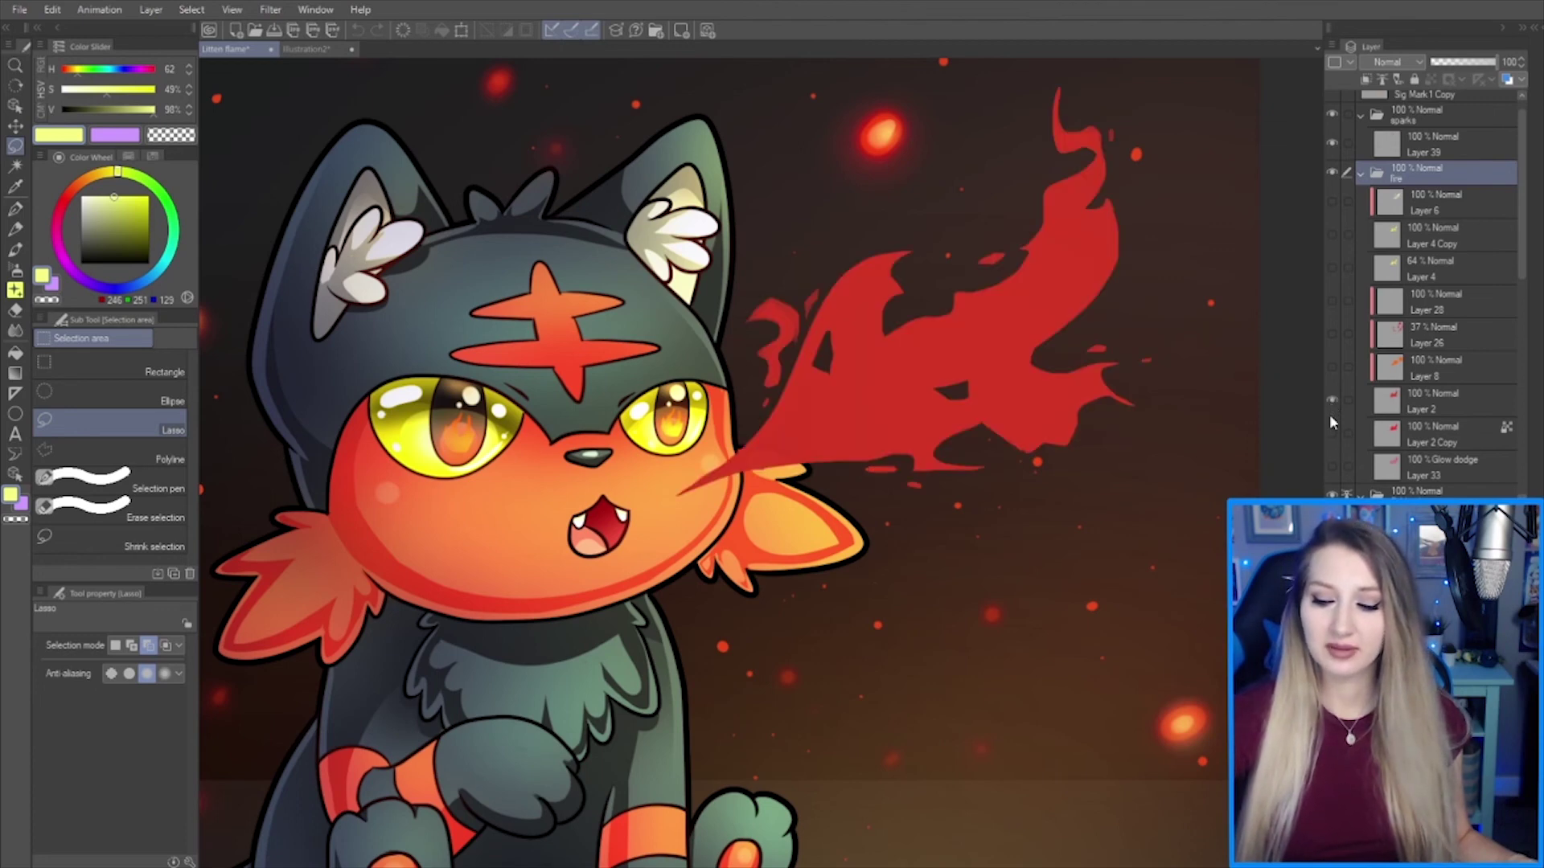
- Show Layer 2 Copy beneath the red flame, toggling its visibility to compare the soft edge glow
left_click(1332, 431)
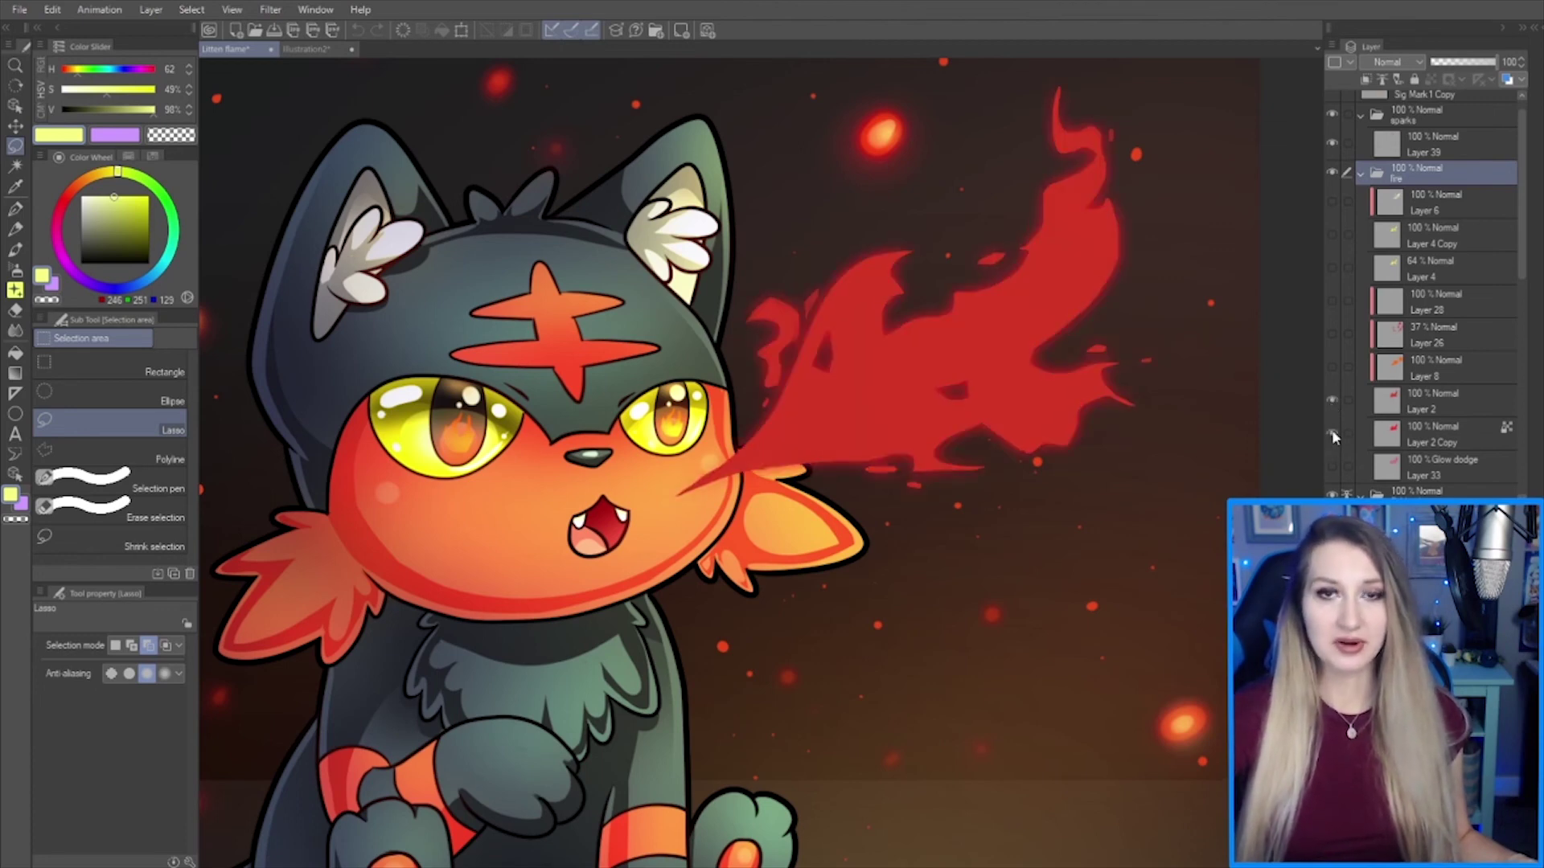
left_click(1332, 431)
left_click(1332, 431)
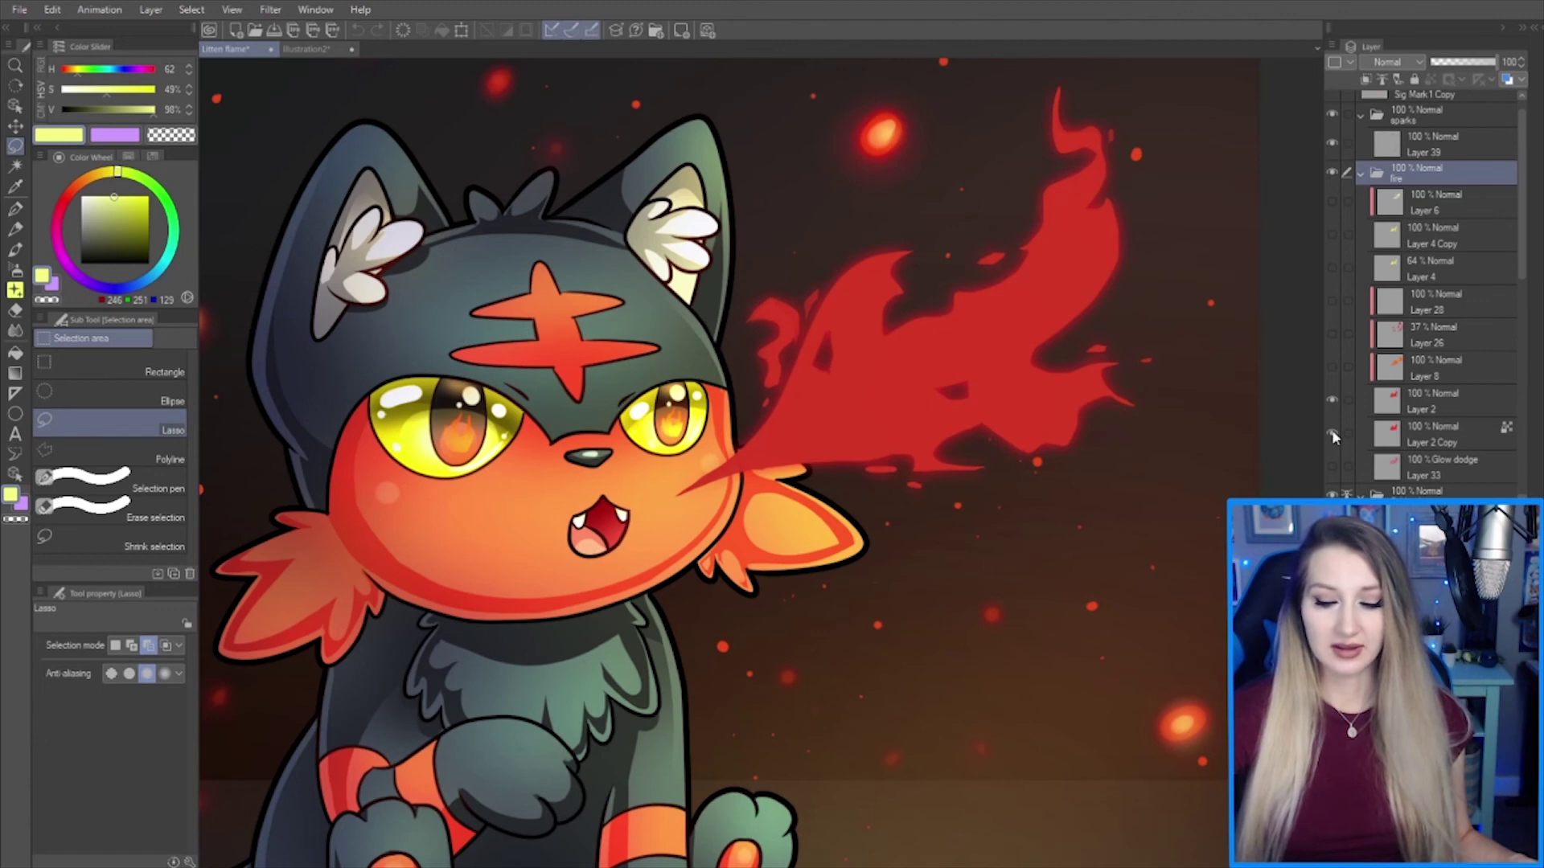
left_click(1331, 431)
left_click(1332, 431)
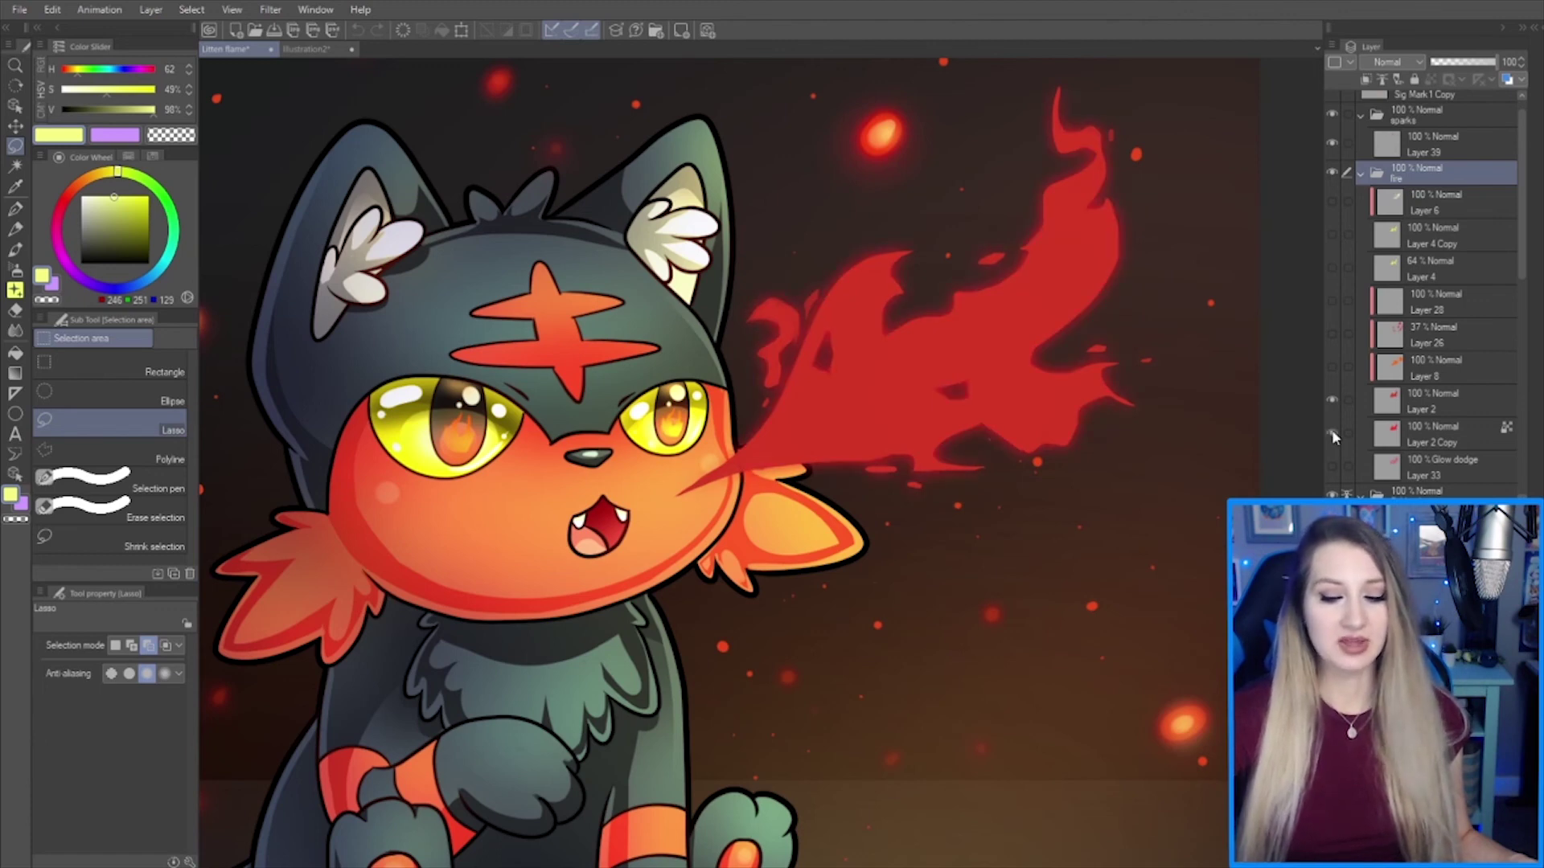
- Show the glow dodge Layer 33, toggling its visibility to compare the wider glow around the red flame
left_click(1332, 466)
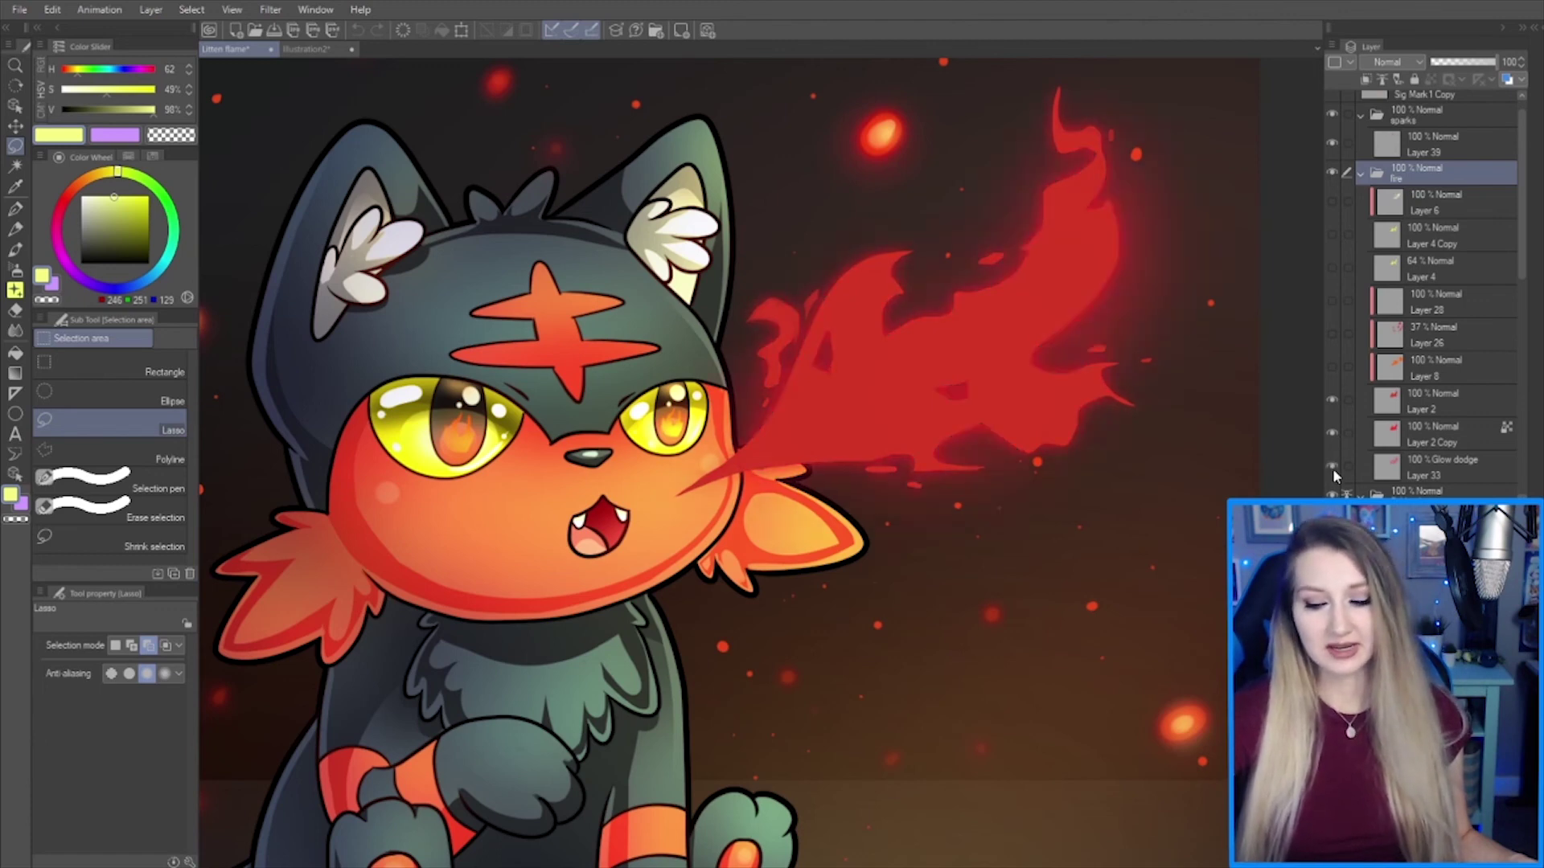
left_click(1332, 466)
left_click(1333, 466)
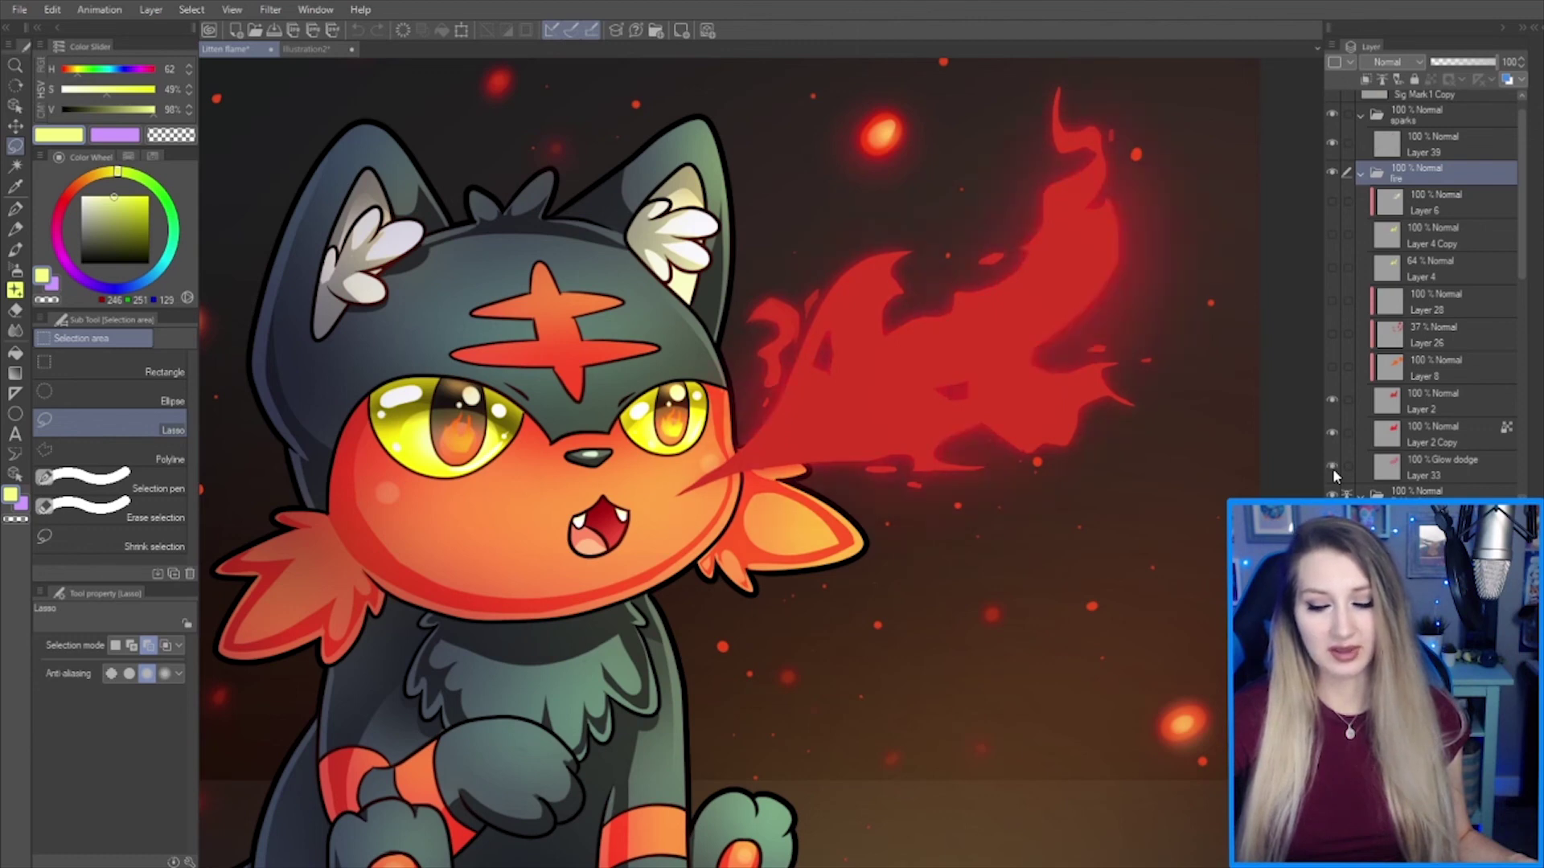
left_click(1333, 467)
left_click(1333, 466)
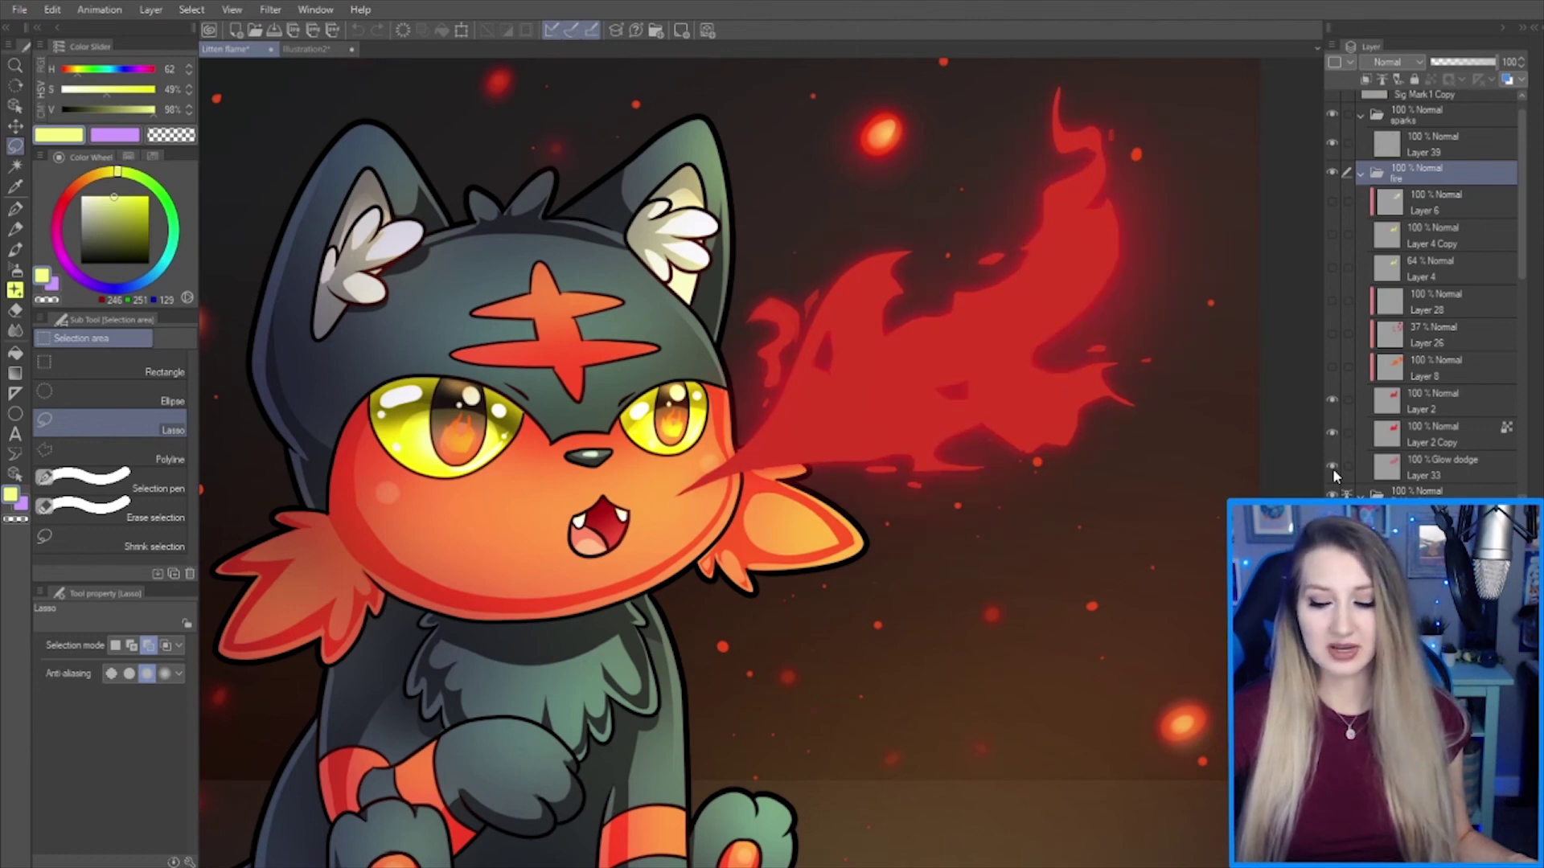
left_click(1333, 466)
left_click(1332, 467)
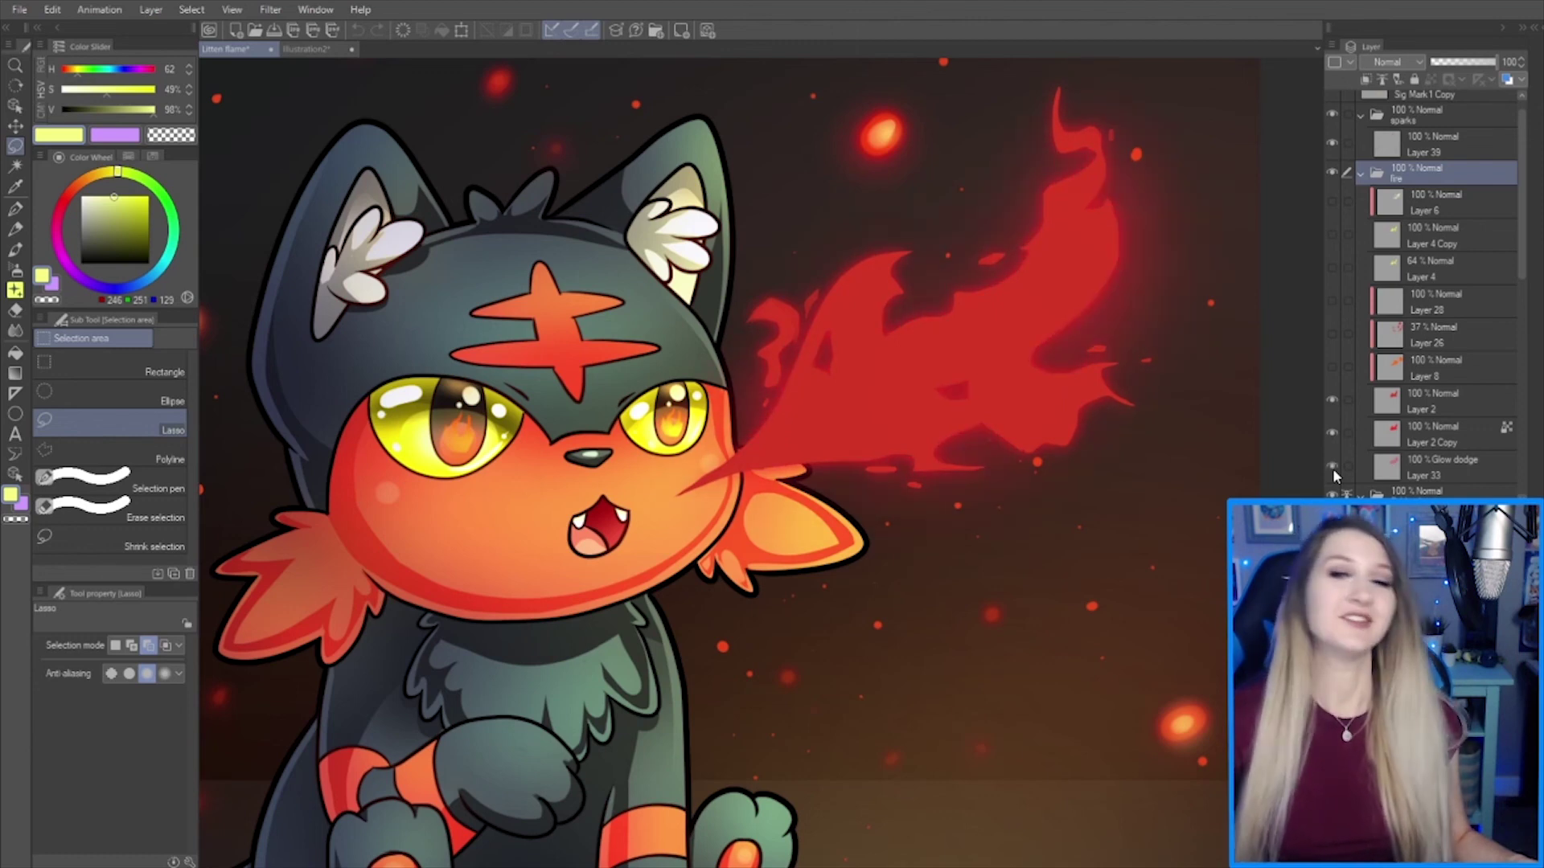
- Show the orange gradient on Layer 8 and the 37% Layer 26, toggling each to compare the flame's colouring
left_click(1332, 368)
left_click(1331, 370)
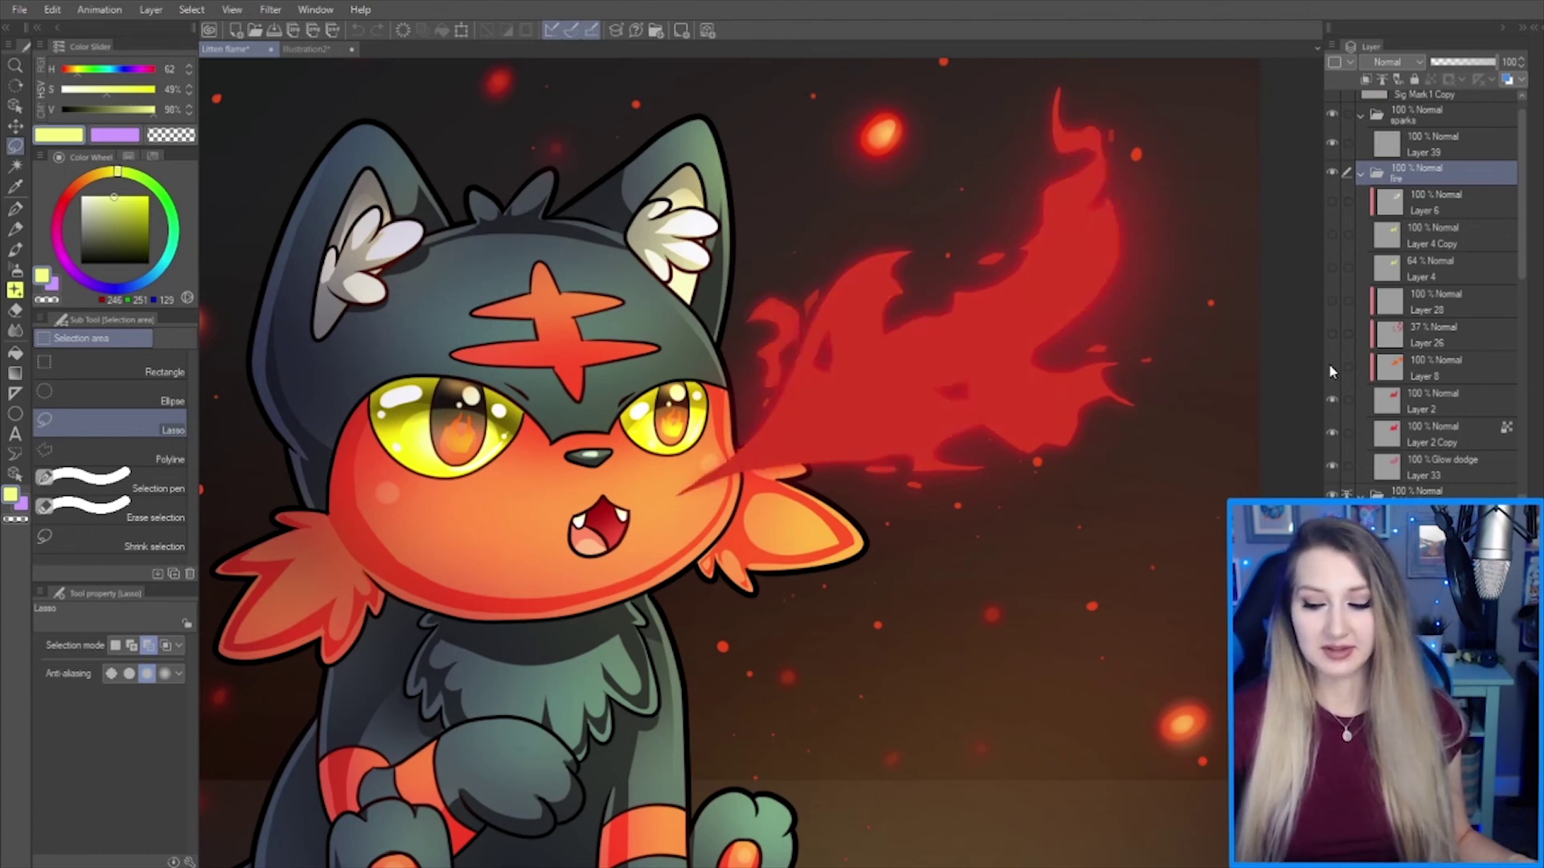
left_click(1331, 369)
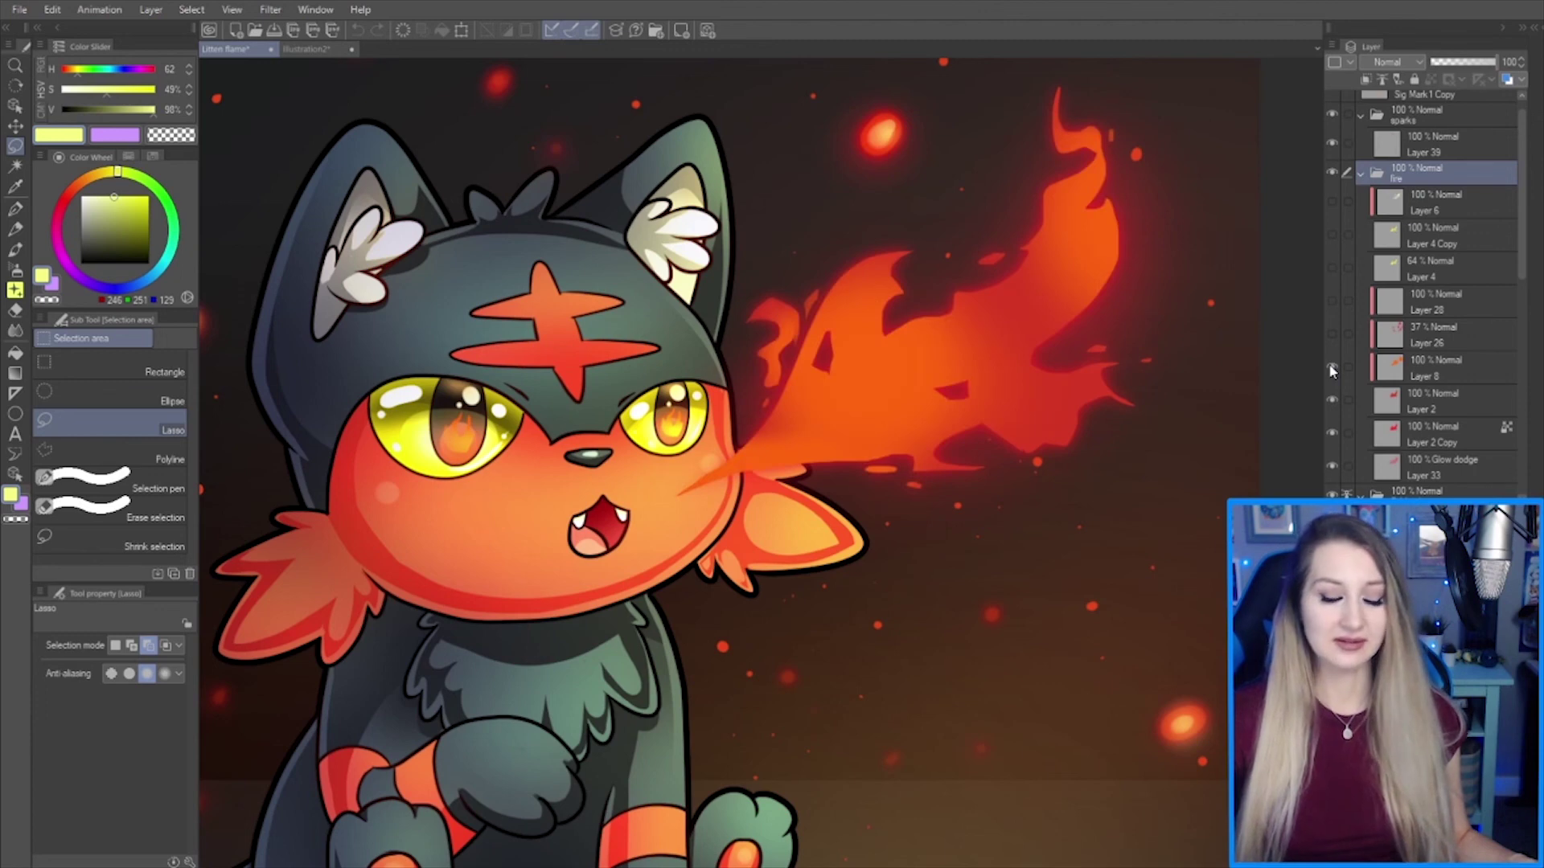
left_click(1331, 369)
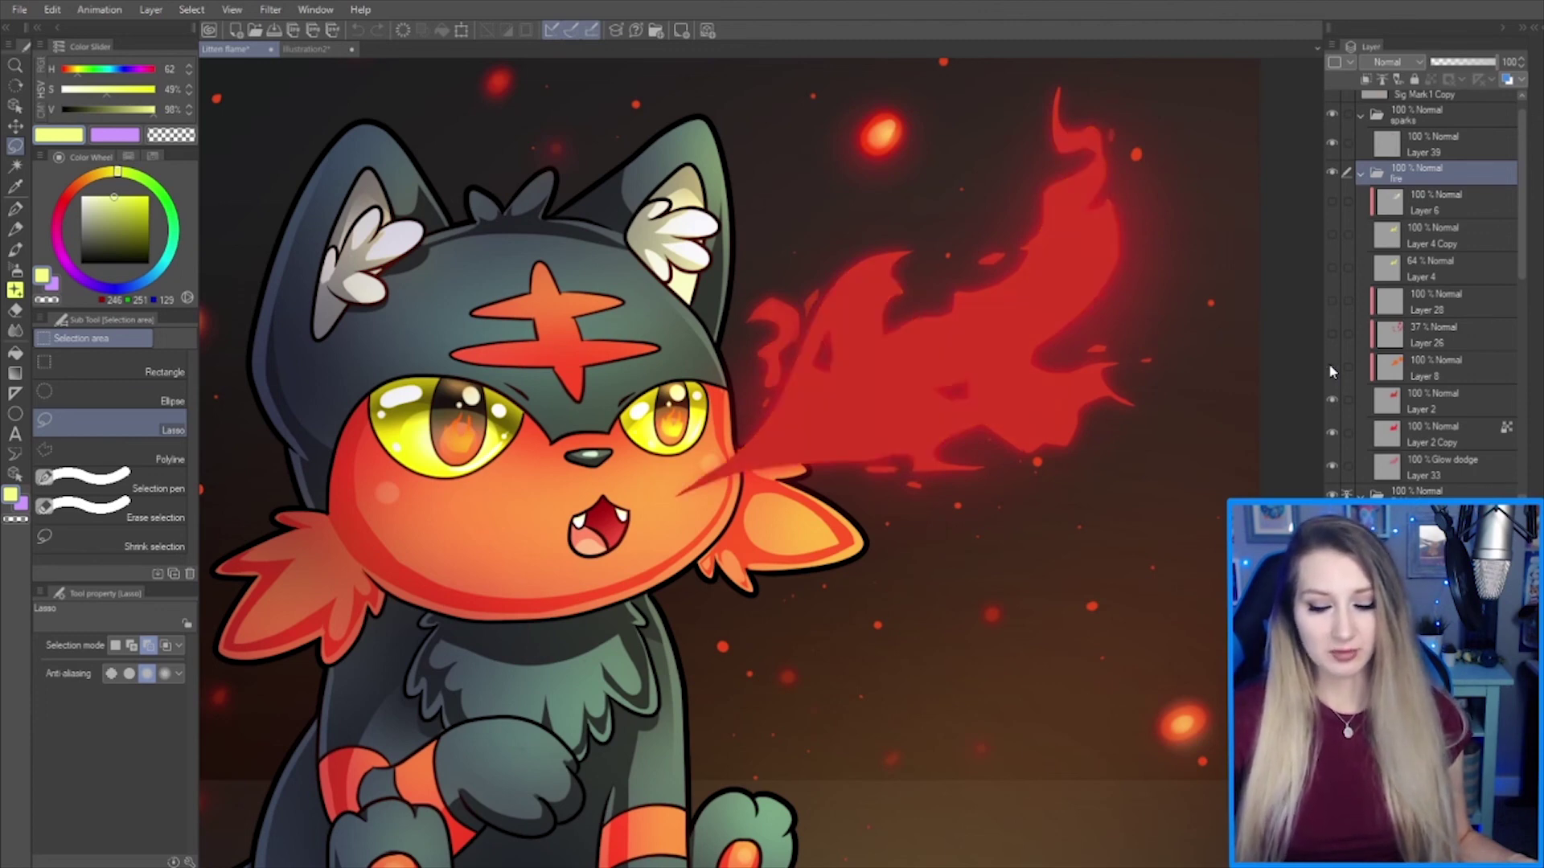
left_click(1331, 370)
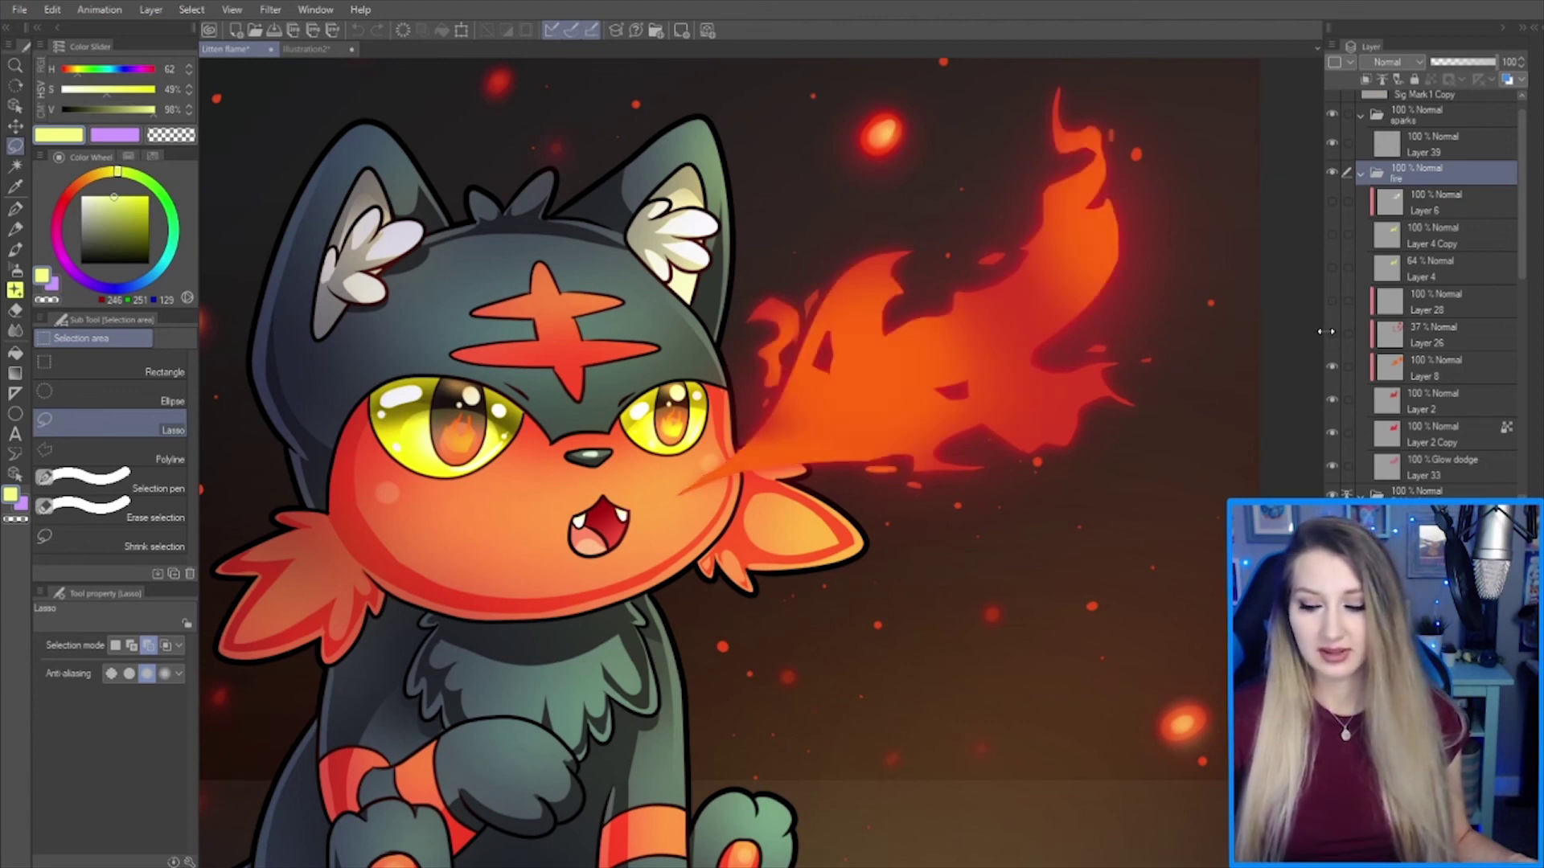
left_click(1334, 338)
left_click(1334, 338)
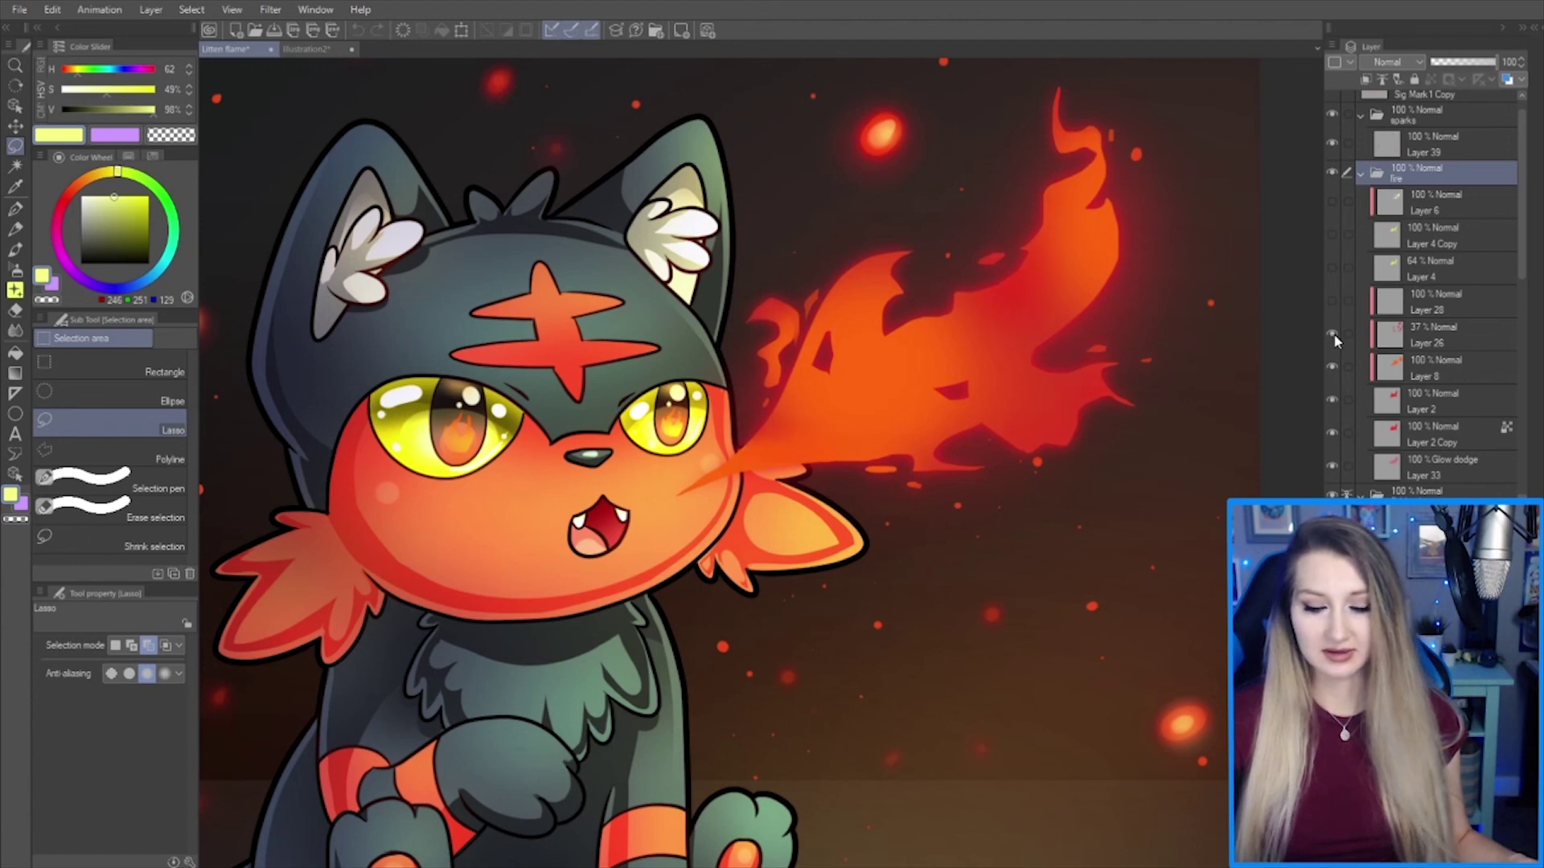
- Briefly preview Layer 28's small bright specks and the 64% Layer 4, hiding each again
left_click(1333, 301)
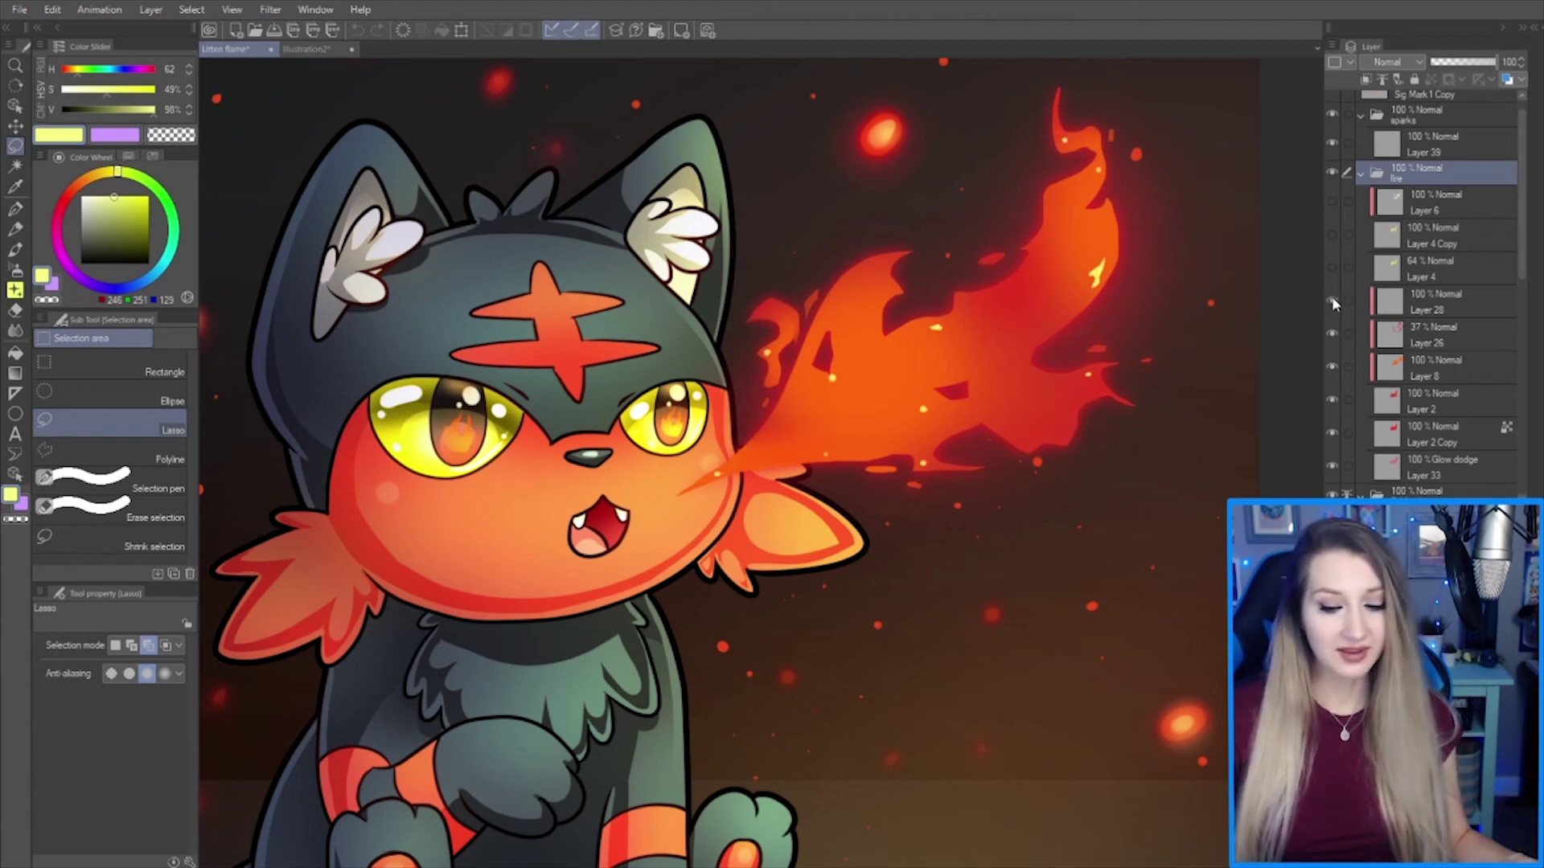
left_click(1332, 302)
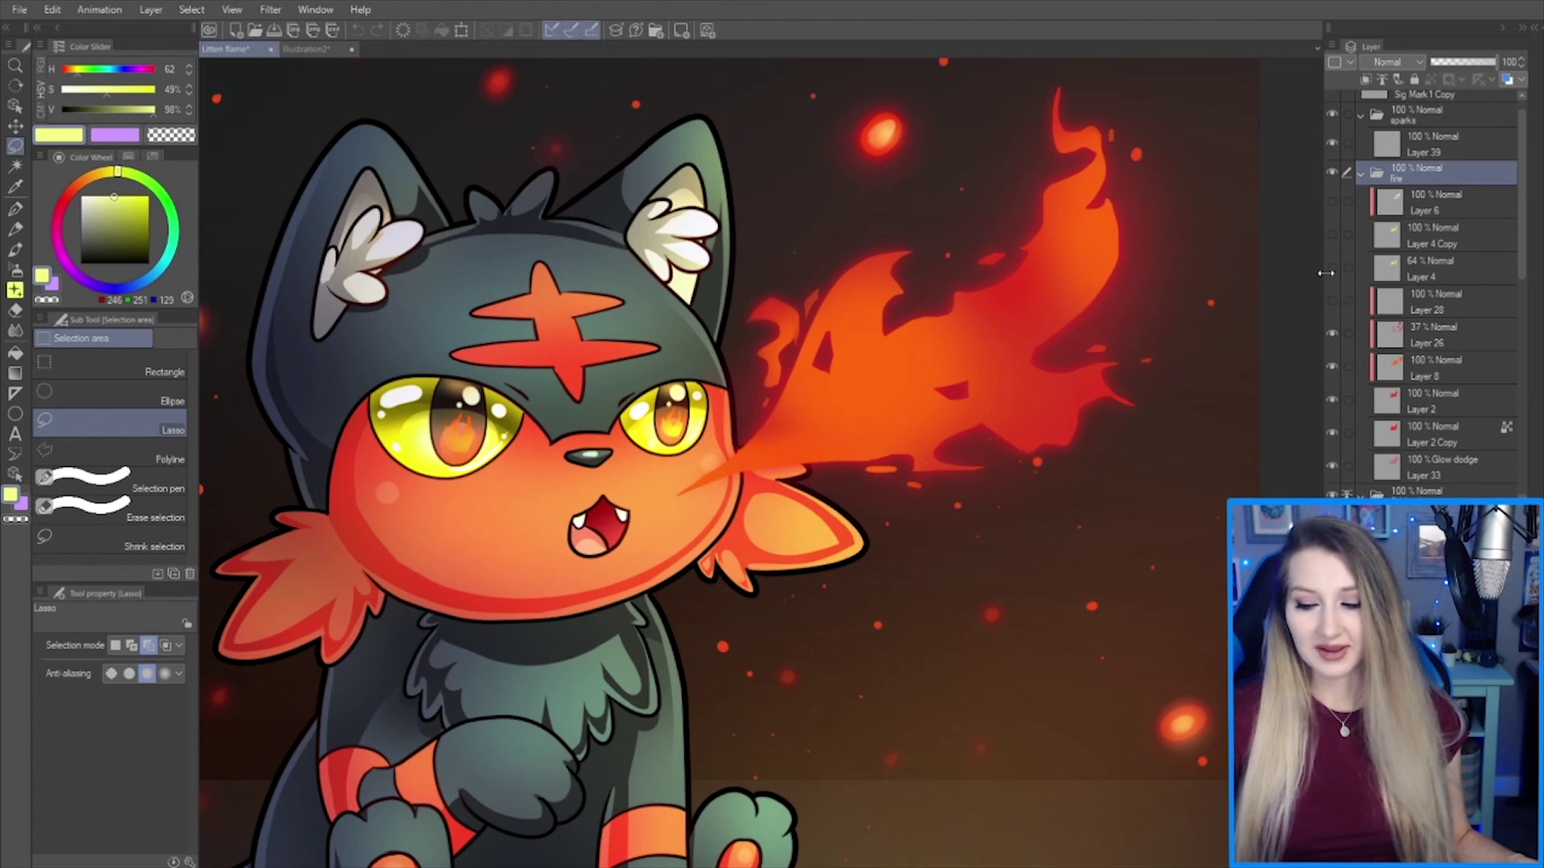
left_click(1330, 269)
left_click(1331, 269)
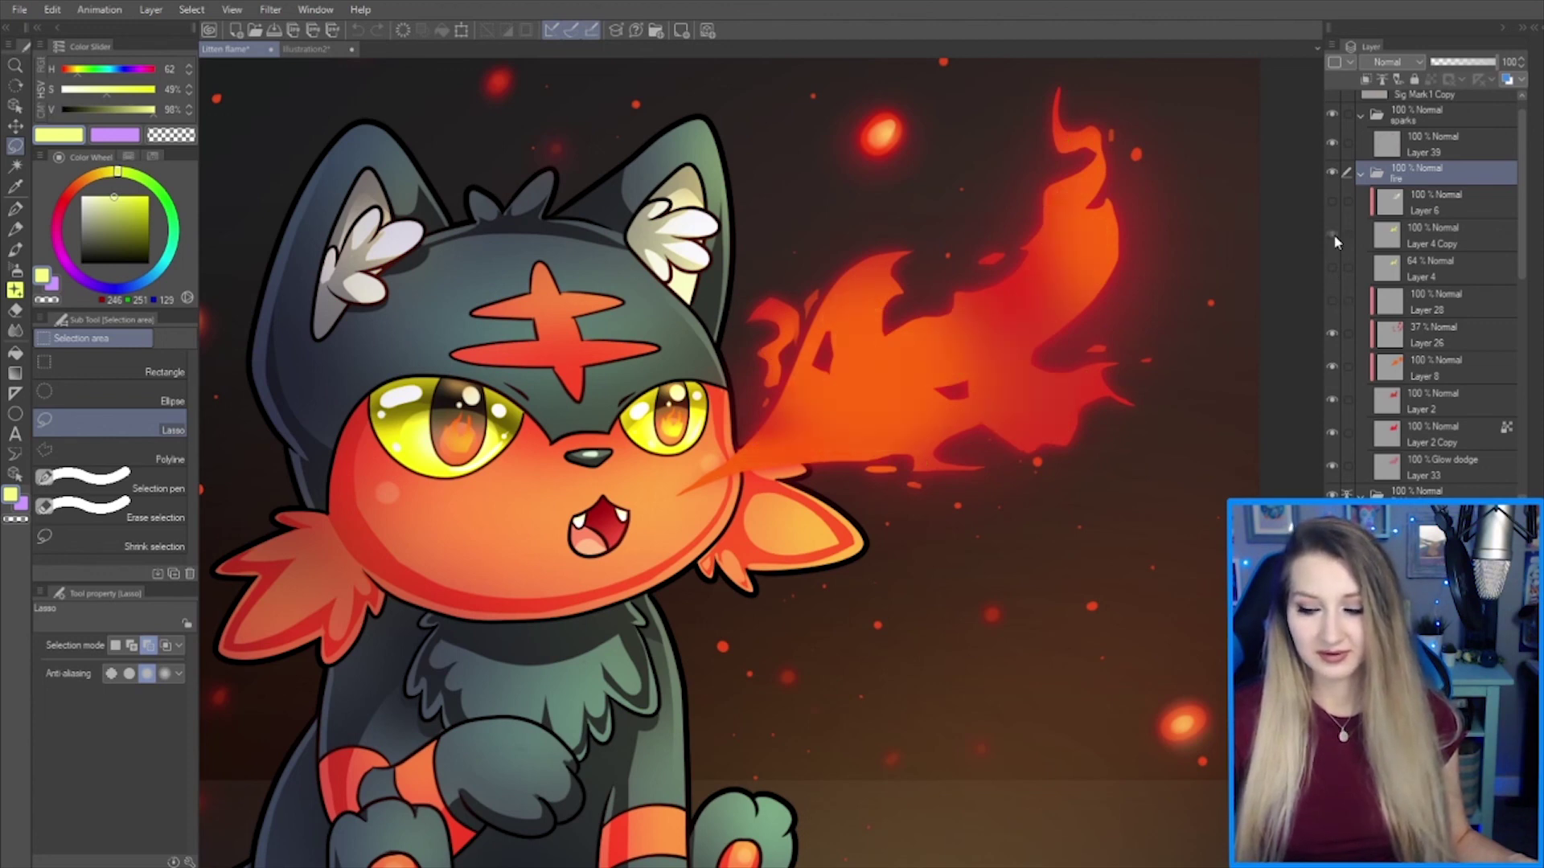
- Show the yellow inner flame on Layer 4 Copy and the bright specks on Layer 28, toggling each to compare
left_click(1334, 236)
left_click(1332, 302)
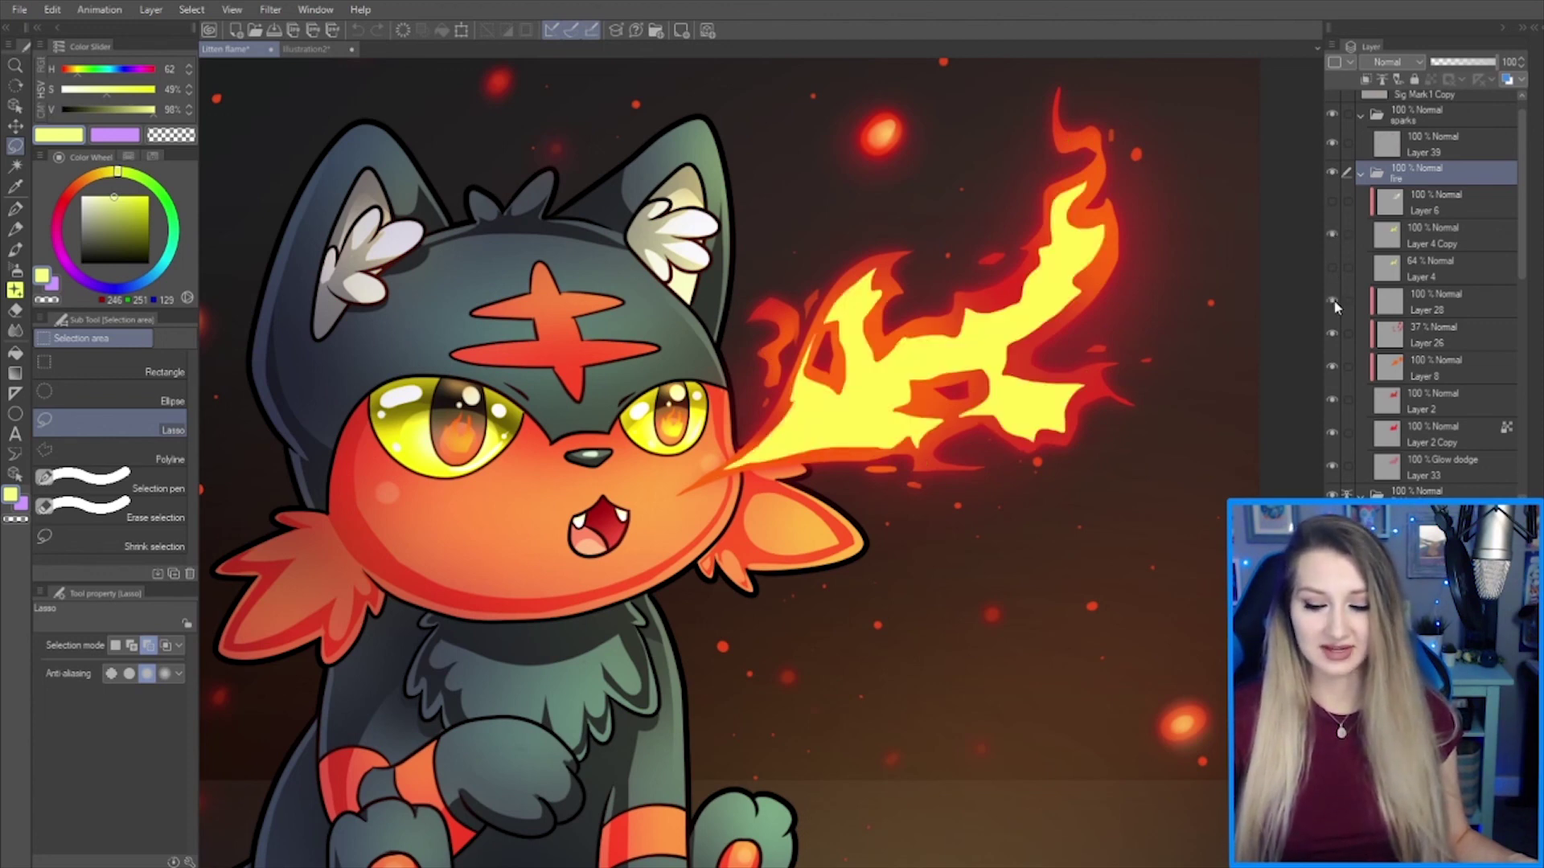
left_click(1332, 301)
left_click(1332, 301)
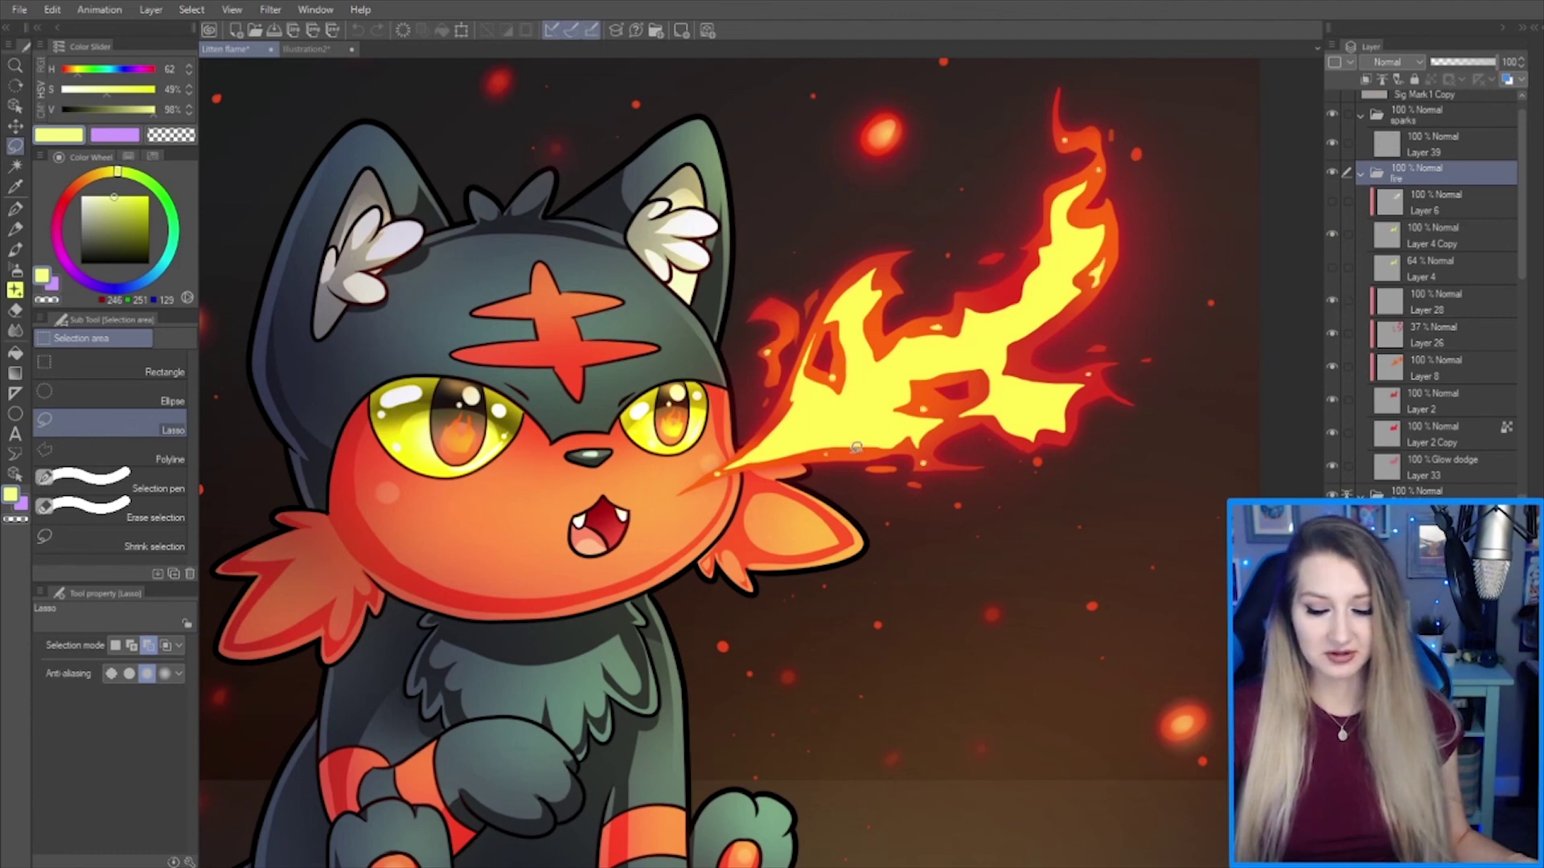
left_click(1332, 237)
left_click(1331, 236)
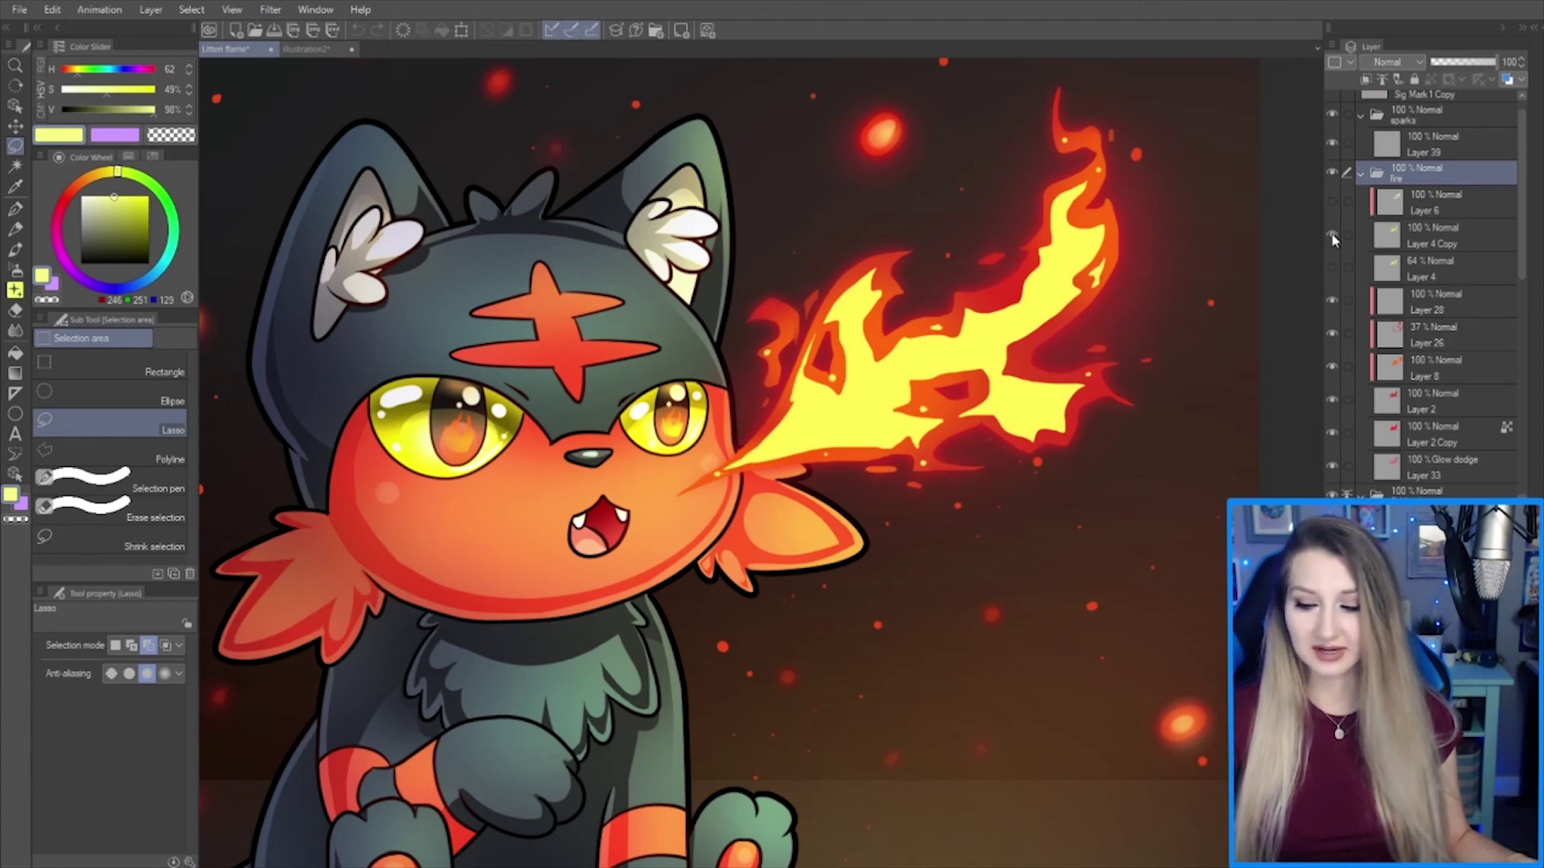
- Show the 64% Layer 4 and the highlights on Layer 6, toggling each to compare their effect on the yellow flame
left_click(1330, 269)
left_click(1330, 269)
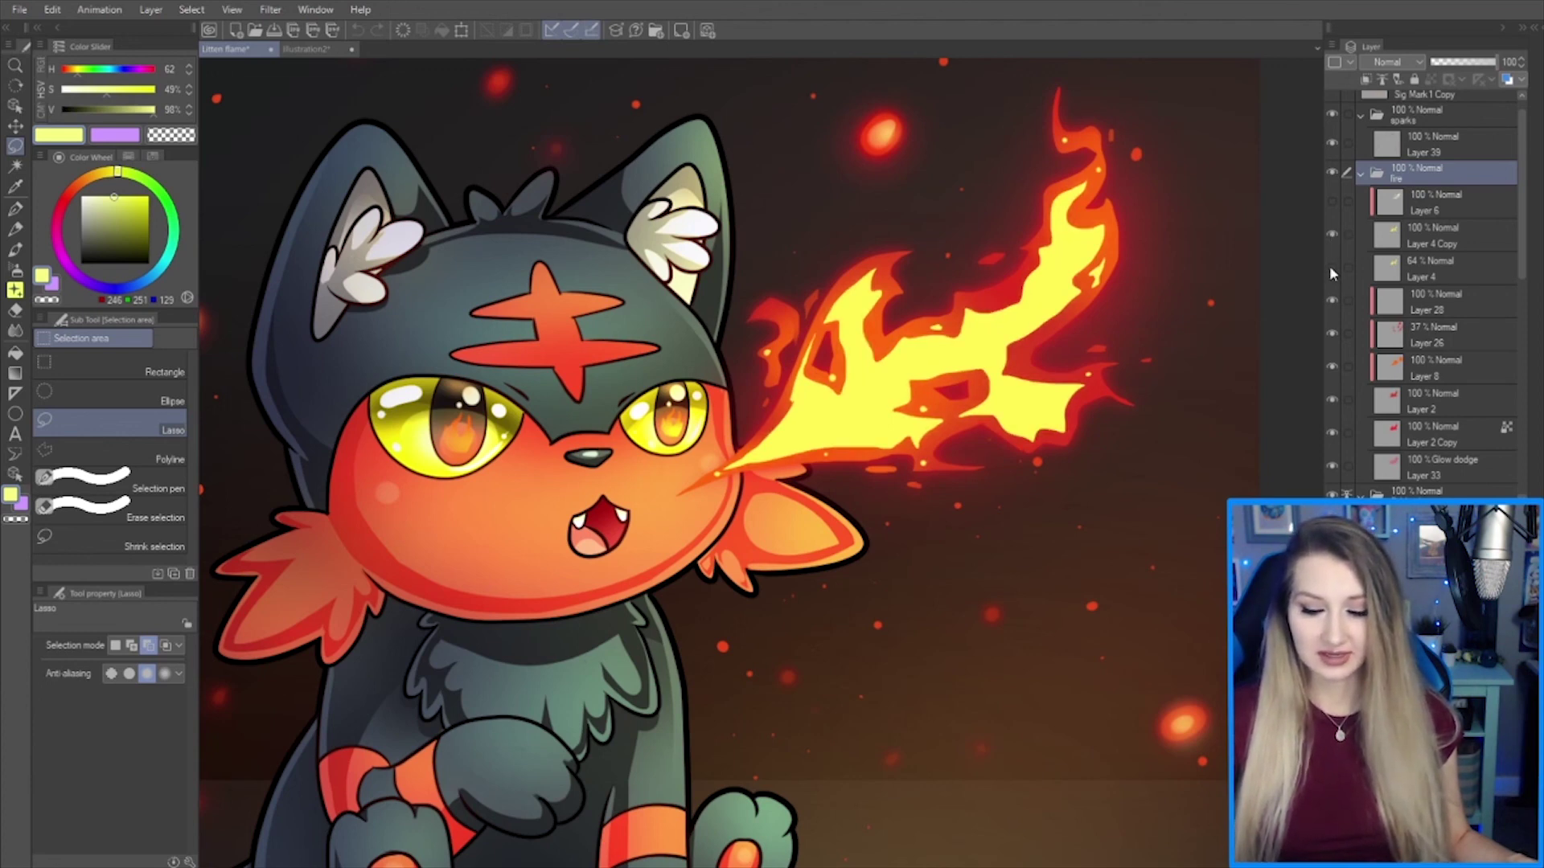
left_click(1331, 269)
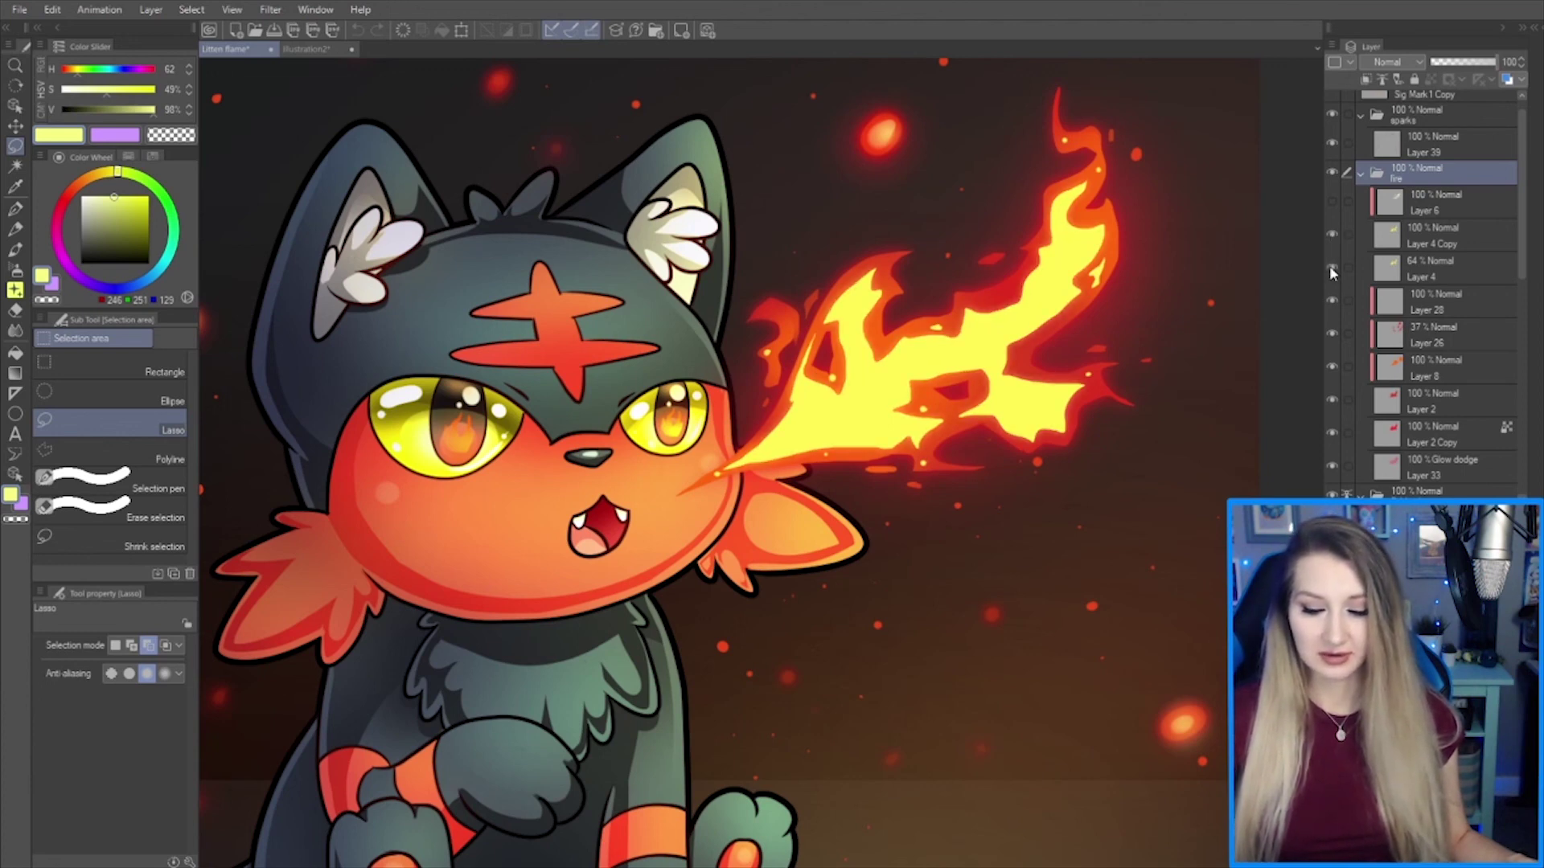
left_click(1332, 203)
left_click(1332, 203)
left_click(1332, 203)
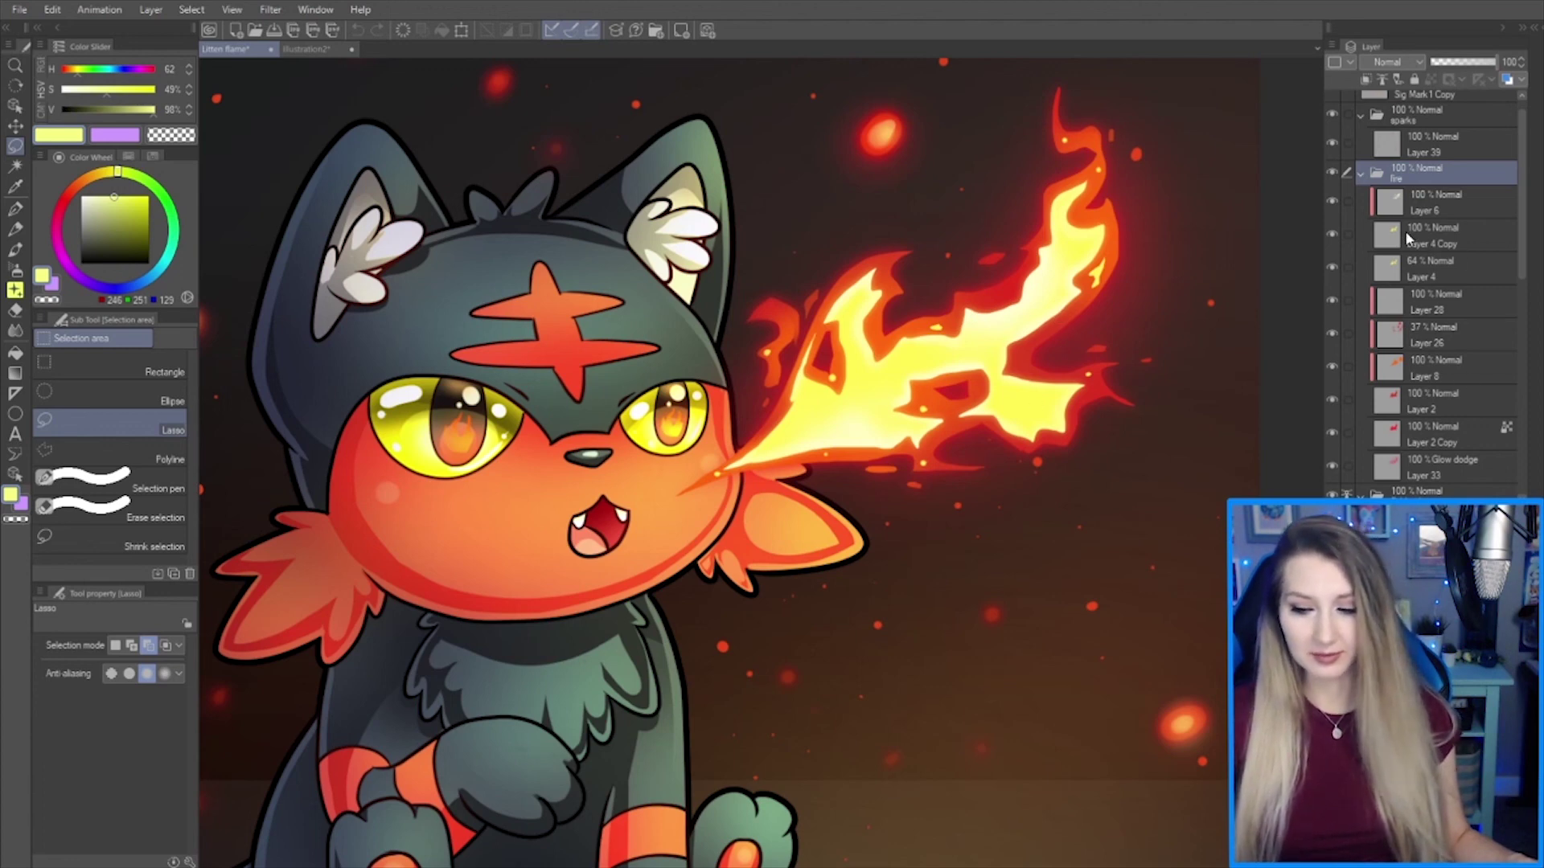
- Compare the artwork with and without the whole fire folder, leaving it shown and collapsed
left_click(1329, 172)
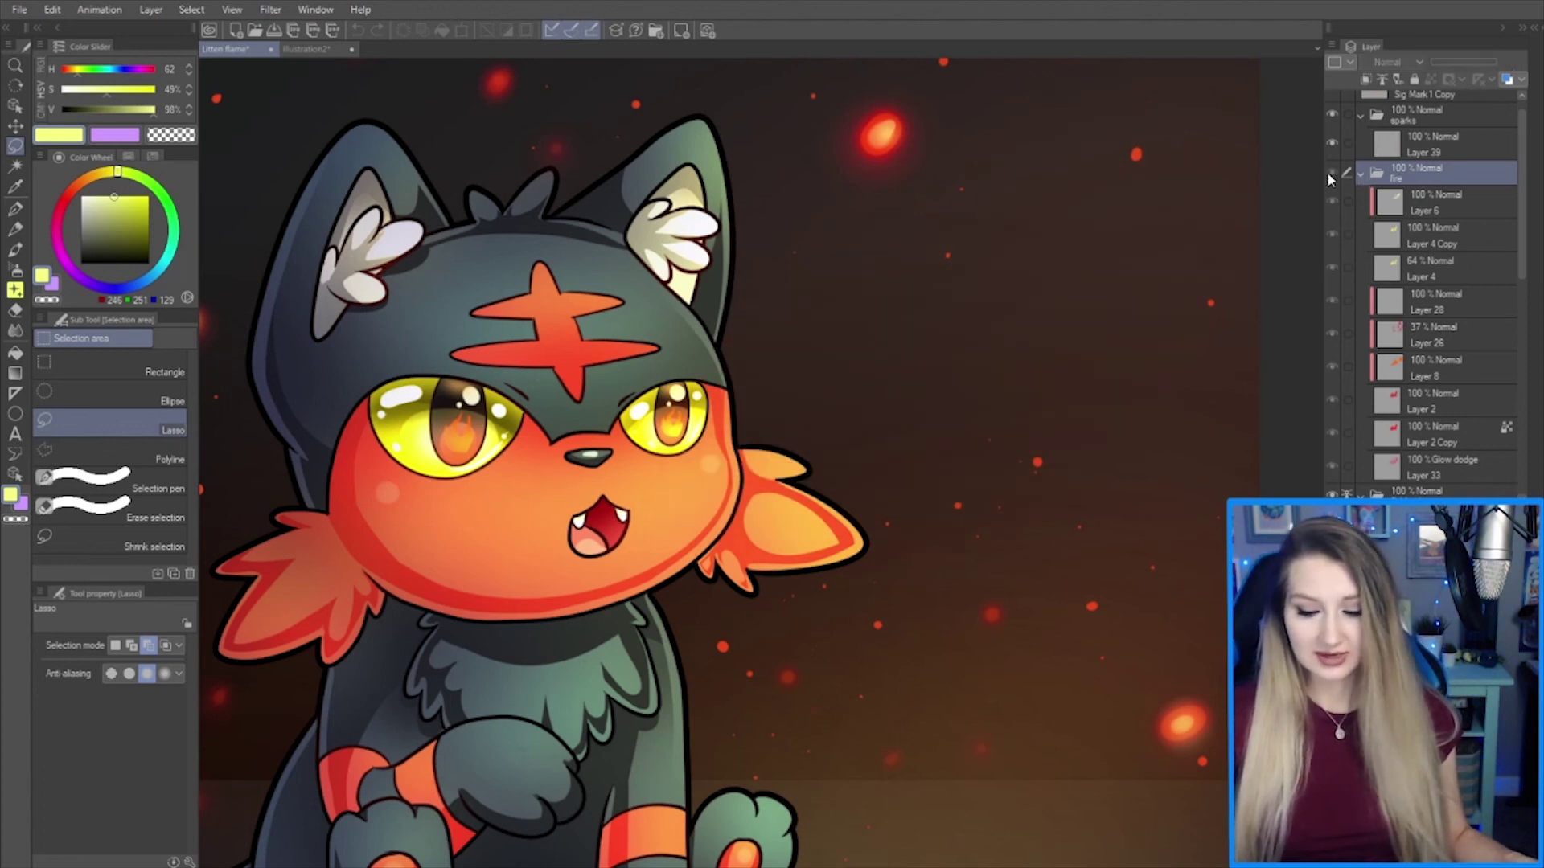
left_click(1328, 172)
left_click(1359, 172)
- Select Layer 39 in the sparks folder to examine the sparks across the whole artwork, and return to the Illustration2 document
left_click(1431, 144)
scroll(870, 387, "down", 2)
scroll(870, 387, "down", 3)
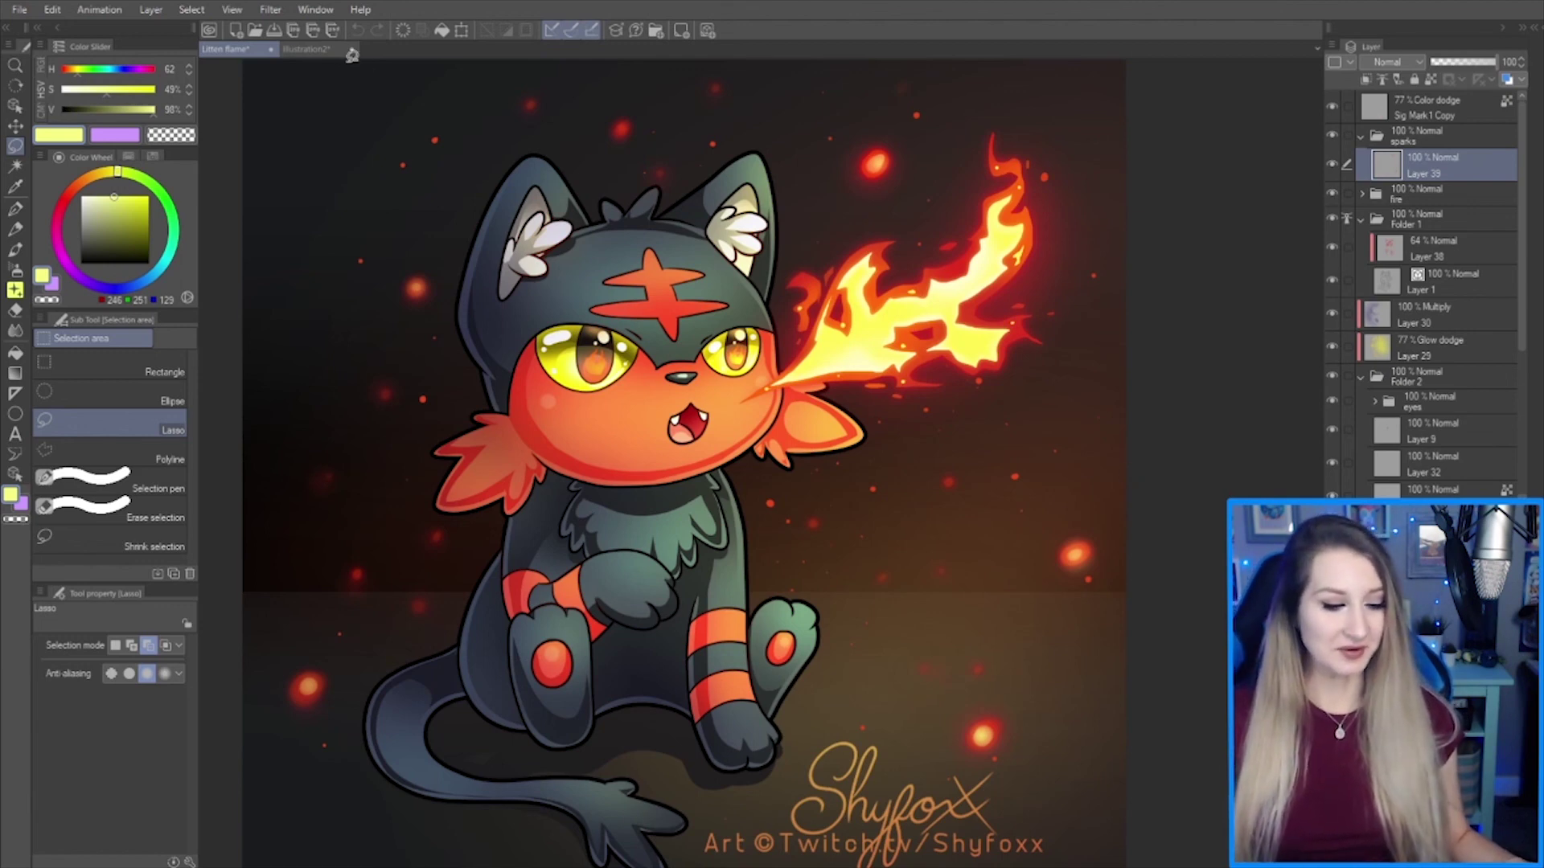
left_click(311, 53)
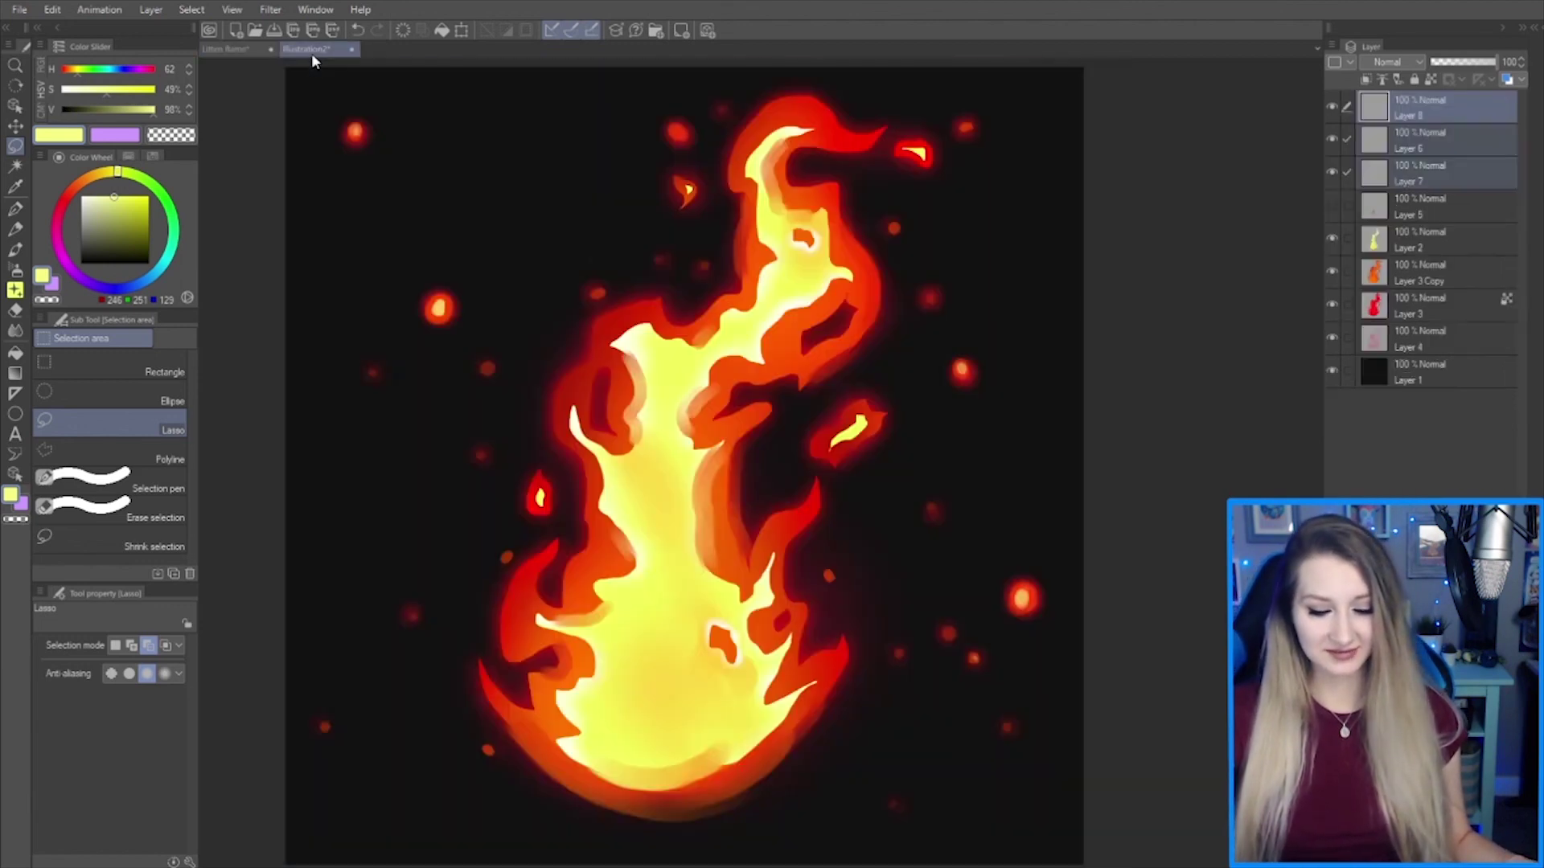